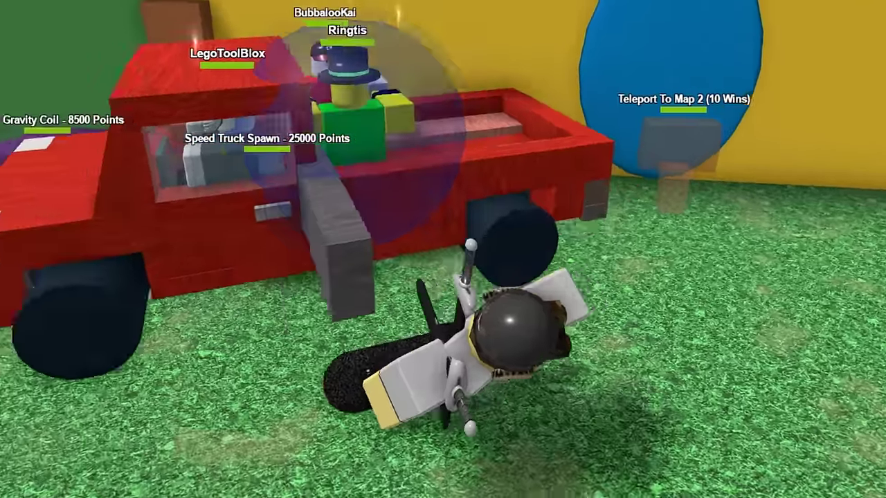
Get the ragdolled avatar back on its skateboard and ride it around the red truck.
key("w")
key("w")
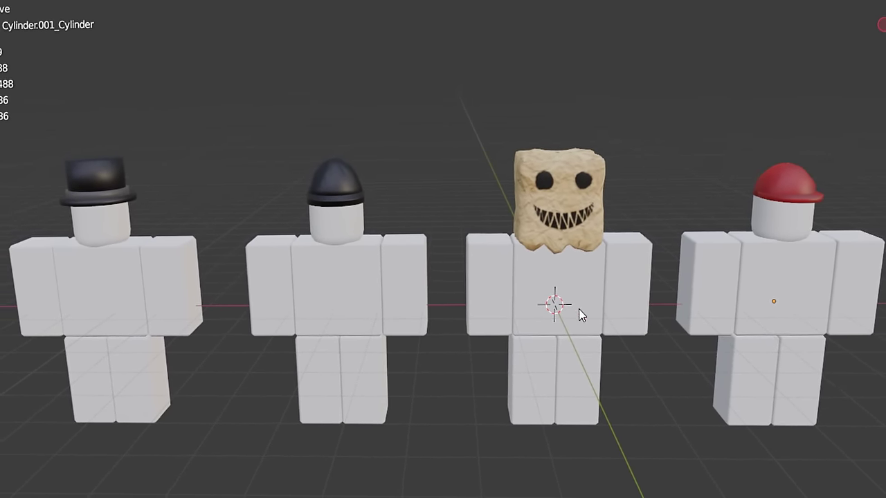
middle_click_drag(653, 408, 450, 201)
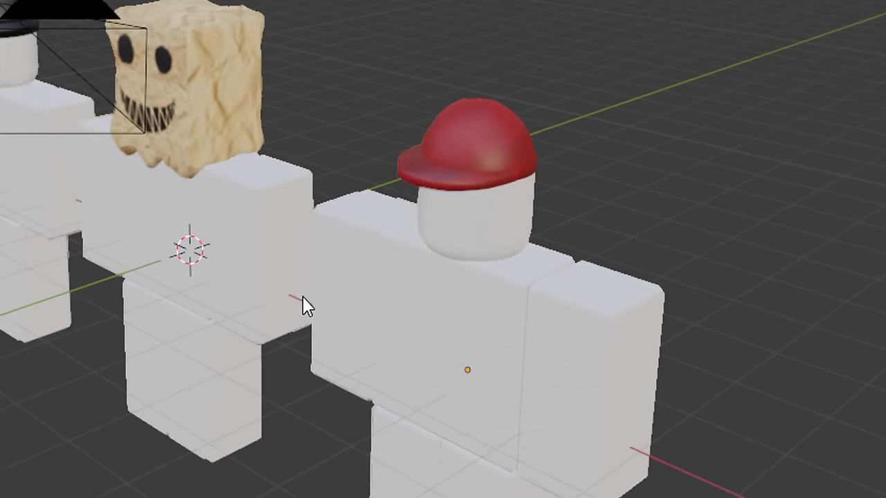
middle_click_drag(303, 296, 572, 297)
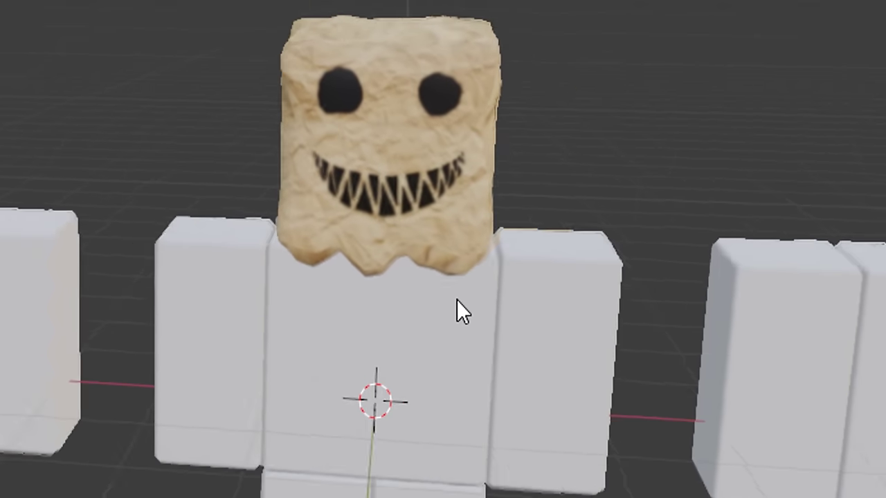
middle_click_drag(457, 300, 421, 144)
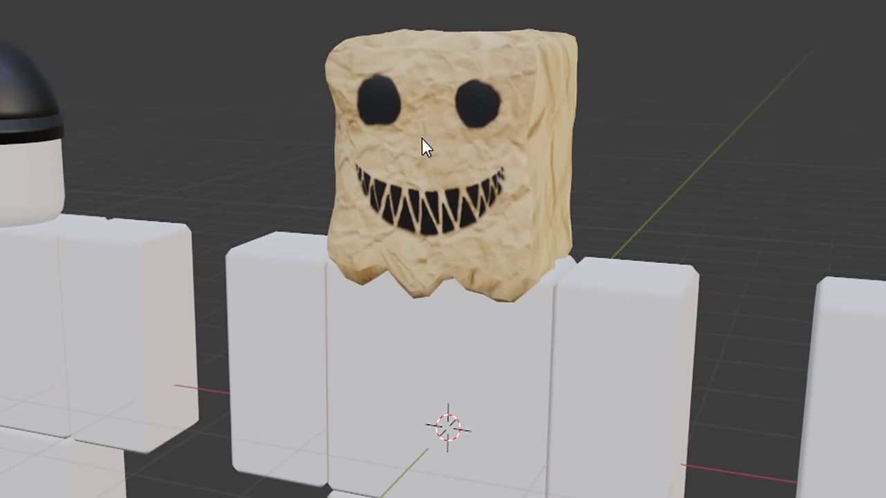
mouse_move(438, 191)
middle_mouse_down()
mouse_move(459, 224)
mouse_move(409, 234)
mouse_move(499, 204)
mouse_move(401, 188)
mouse_move(435, 204)
middle_mouse_up()
middle_click_drag(302, 336, 346, 254)
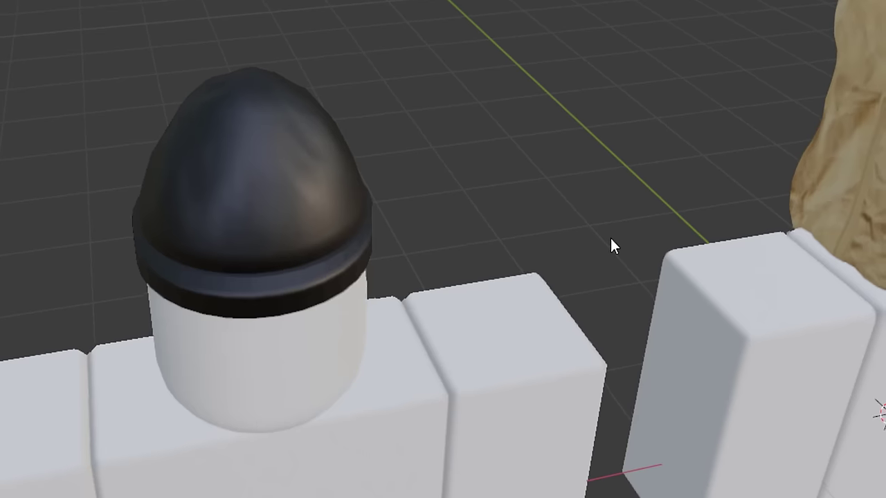
middle_click_drag(563, 277, 425, 256)
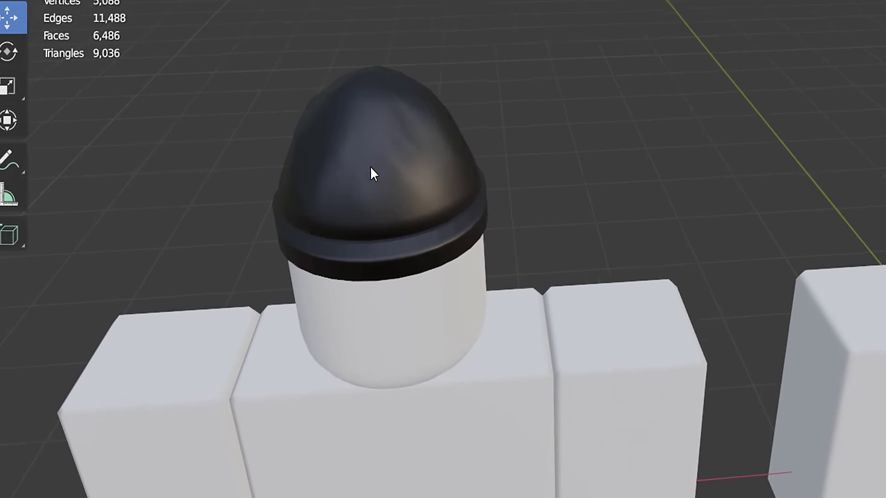
middle_click_drag(437, 167, 513, 153)
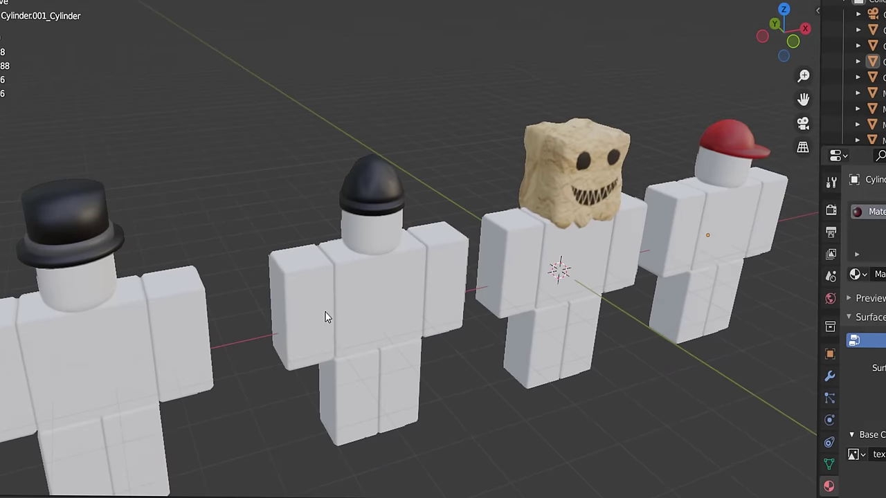
middle_click_drag(326, 317, 519, 356)
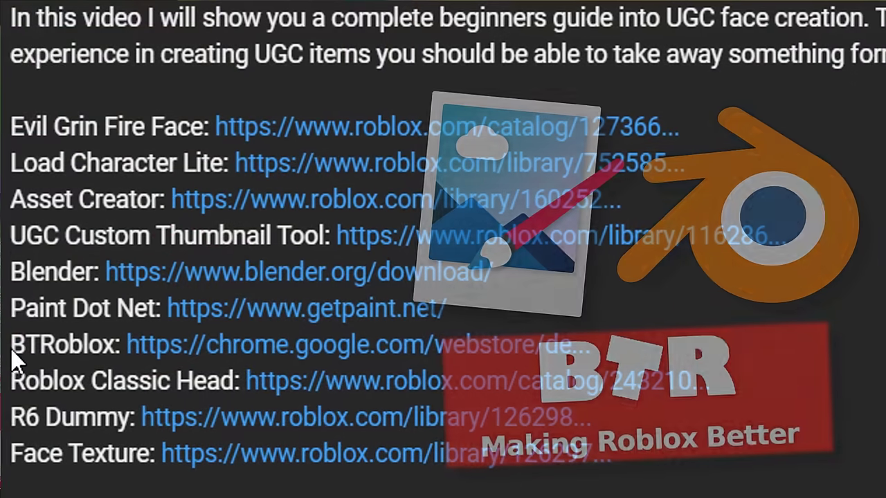
Highlight the BTRoblox, Blender download, Load Character Lite and Asset Creator links in the description.
mouse_move(15, 360)
left_mouse_down()
mouse_move(35, 346)
mouse_move(443, 345)
left_mouse_up()
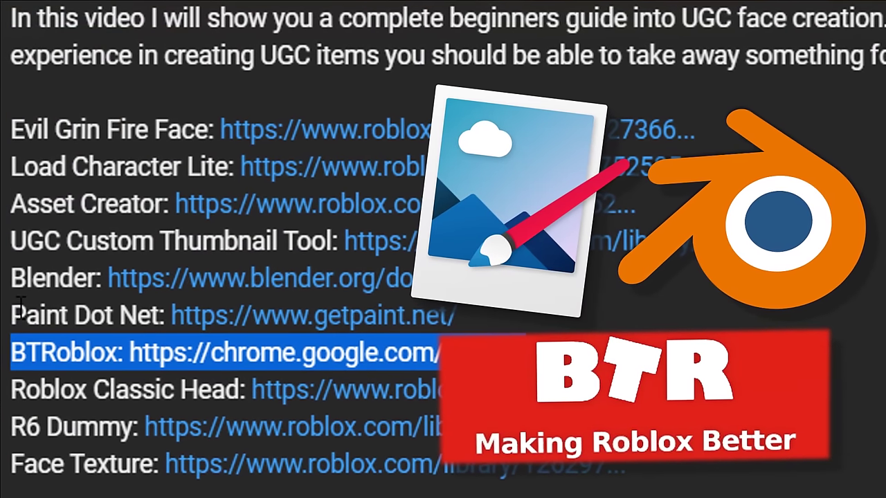
mouse_move(355, 308)
left_mouse_down()
mouse_move(42, 305)
mouse_move(36, 280)
mouse_move(136, 280)
left_mouse_up()
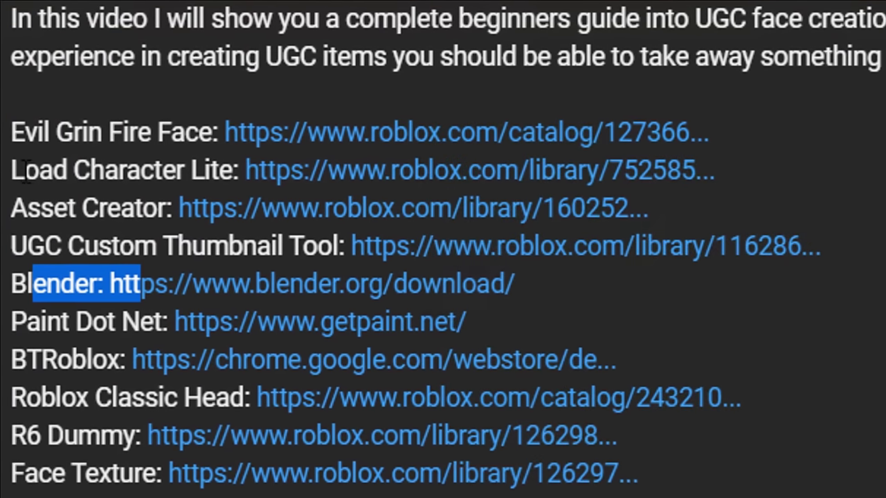
left_click_drag(12, 171, 319, 170)
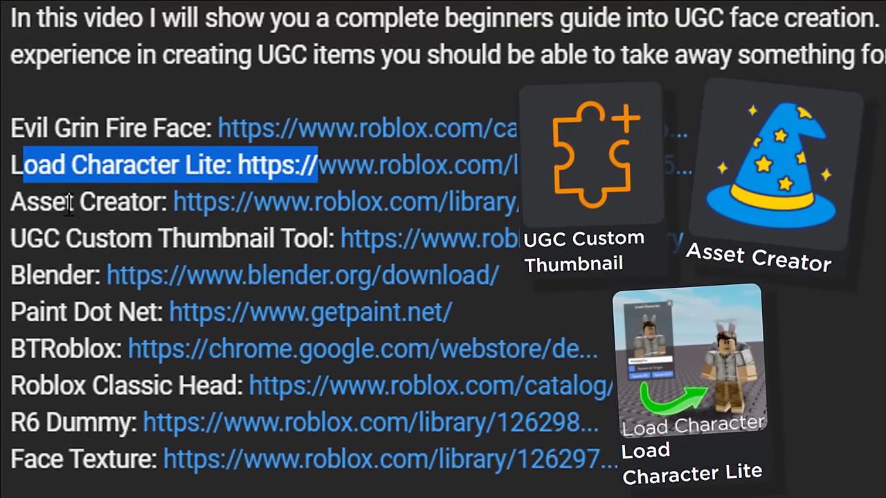
left_click_drag(70, 209, 169, 219)
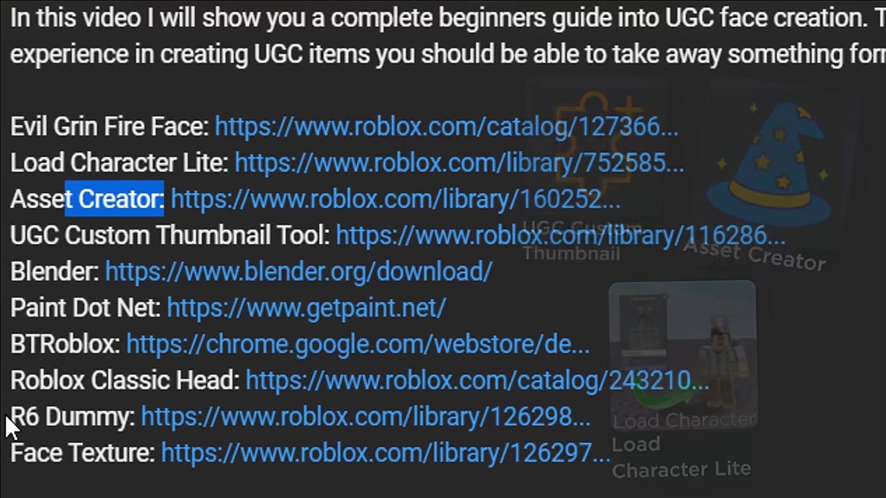
Mark the R6 Dummy entry and download its RenderMesh as an .obj file.
left_click_drag(9, 420, 602, 426)
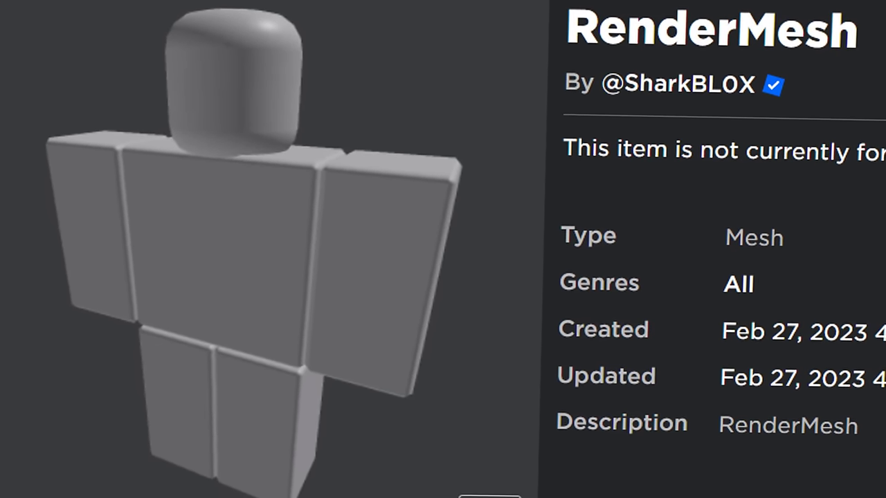
left_click(807, 35)
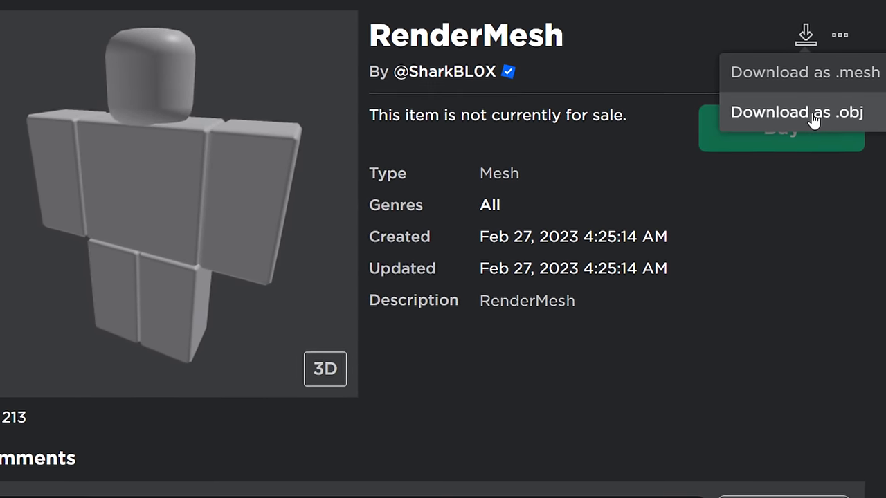
left_click(803, 115)
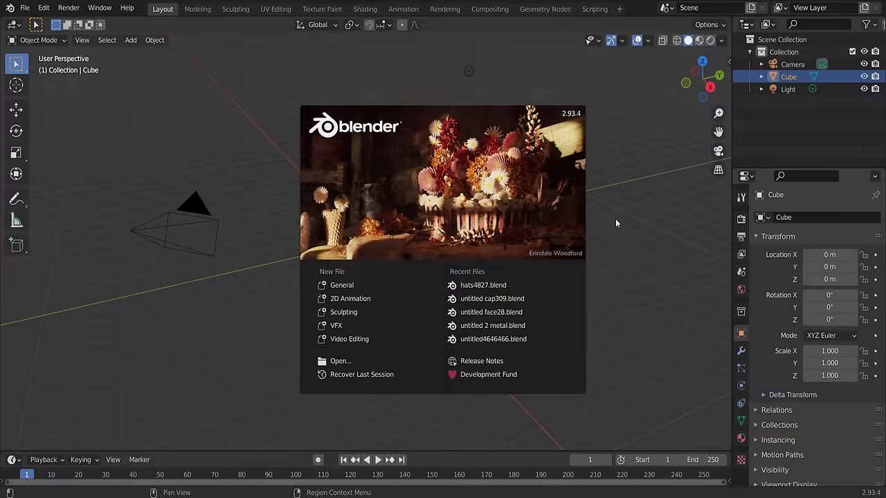
Dismiss the splash screen and delete the default cube.
left_click(627, 213)
scroll(351, 223, "up", 3)
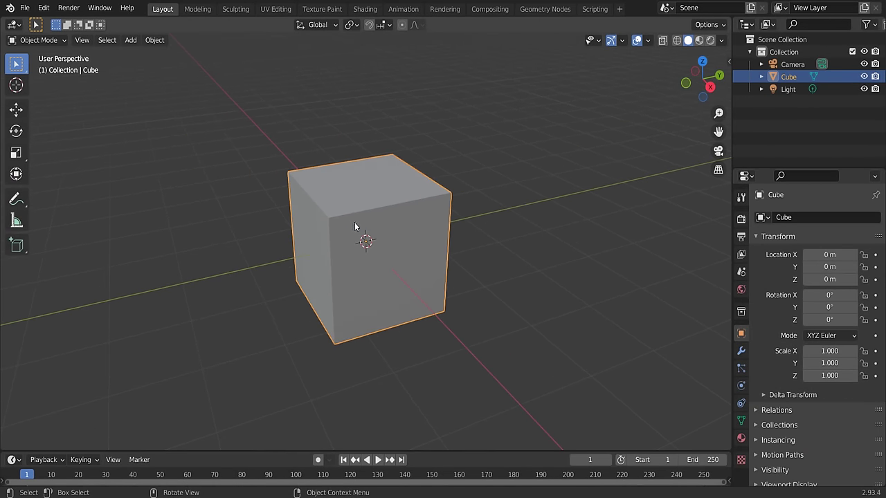
middle_click_drag(340, 220, 457, 225)
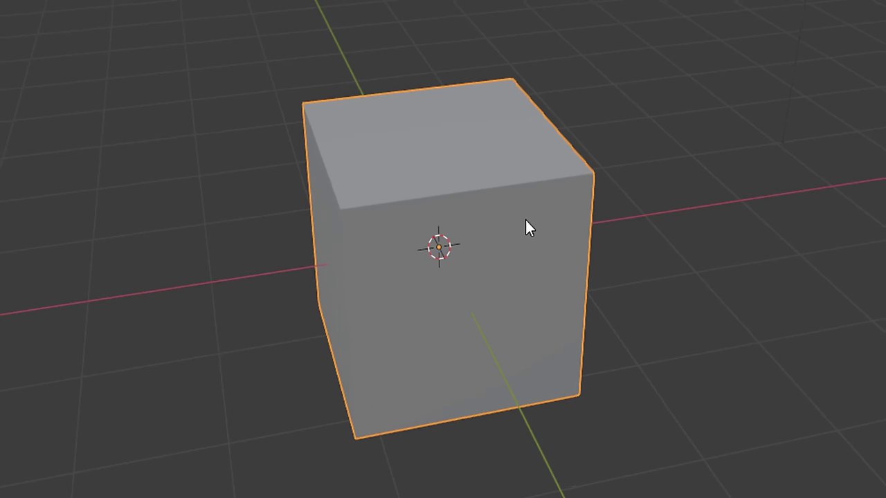
key("Delete")
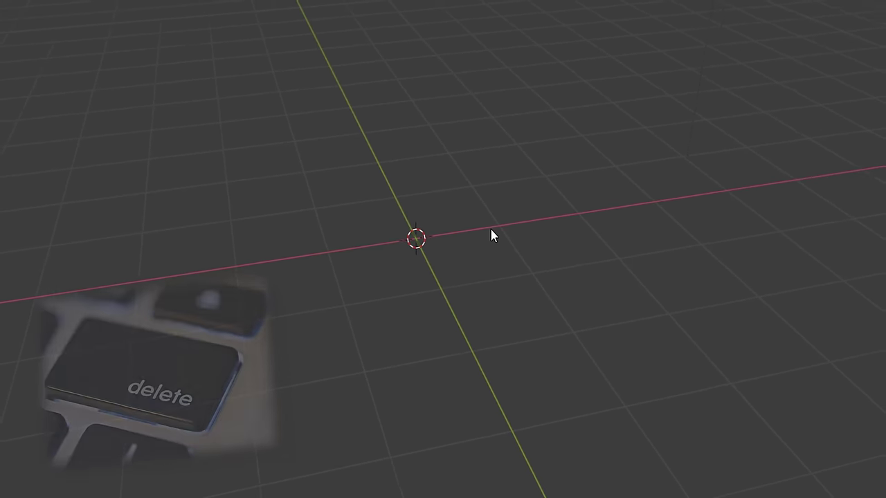
Add a cylinder and squash it into a wide, thin disc with Z scale 0.079.
left_click(130, 40)
mouse_move(145, 56)
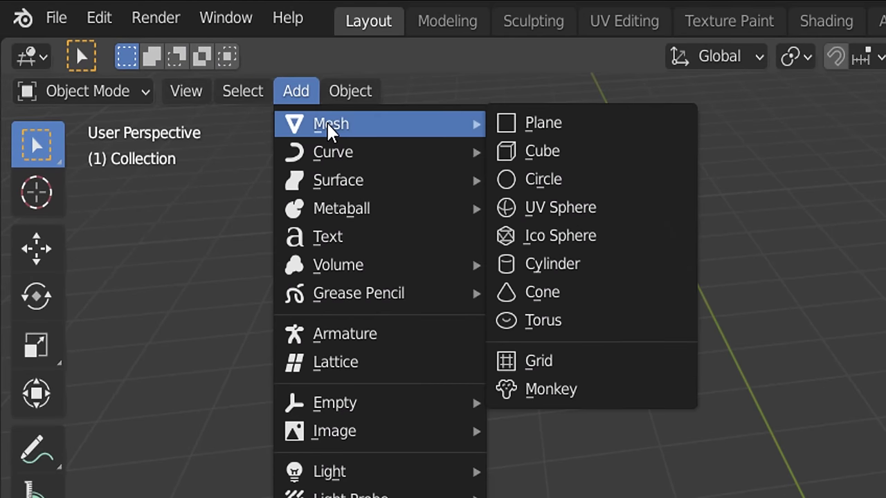
left_click(546, 263)
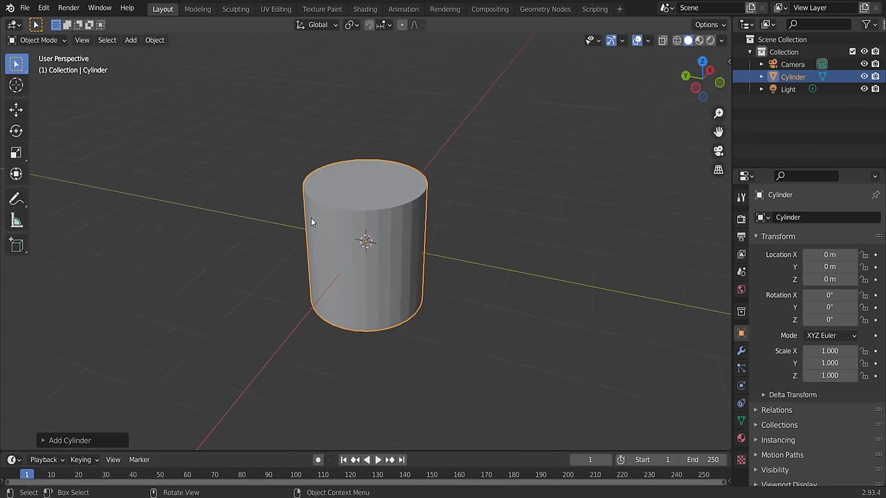
scroll(311, 218, "up", 3)
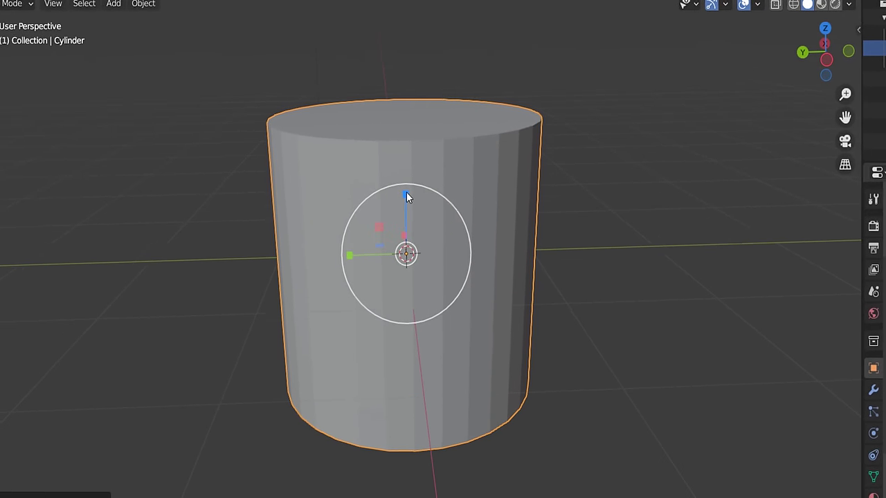
left_click_drag(406, 192, 434, 261)
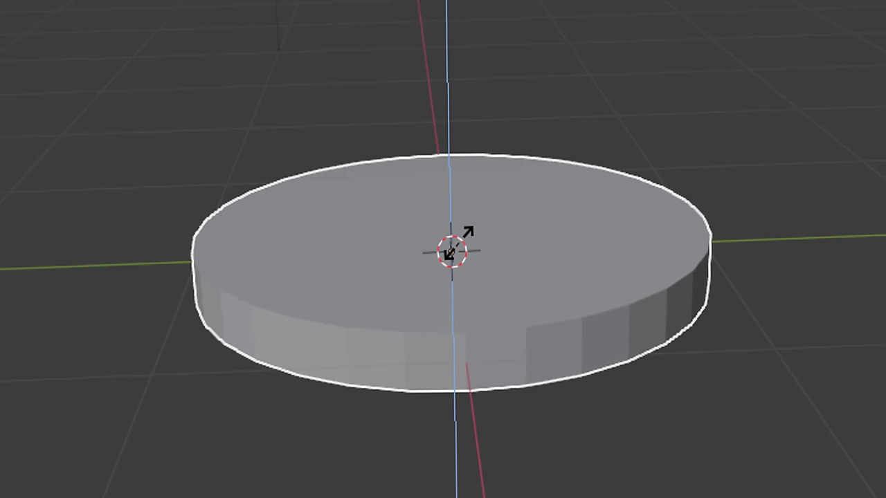
left_click_drag(698, 311, 692, 361)
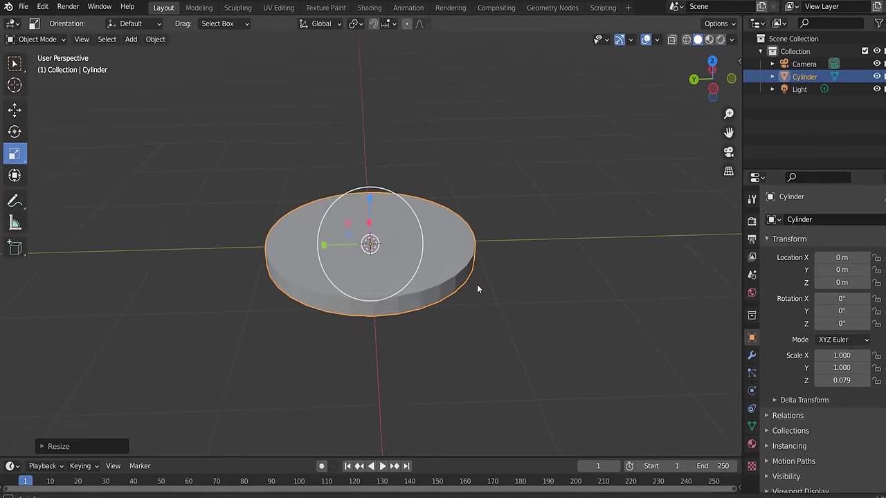
Duplicate the disc as Cylinder.001 and scale the copy slightly smaller.
key("ctrl+c")
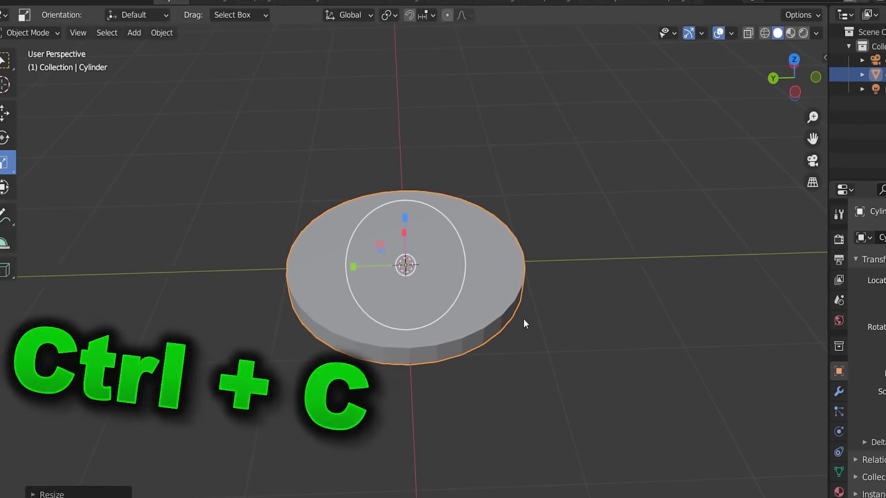
key("ctrl+v")
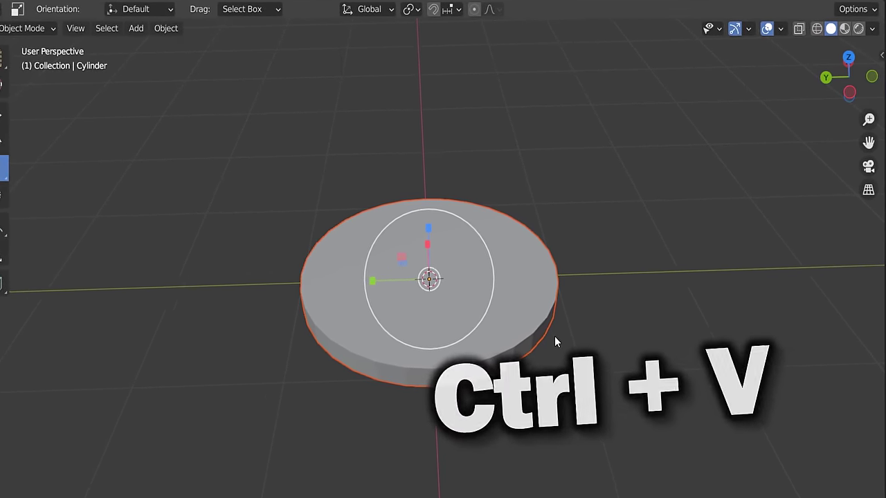
key("s")
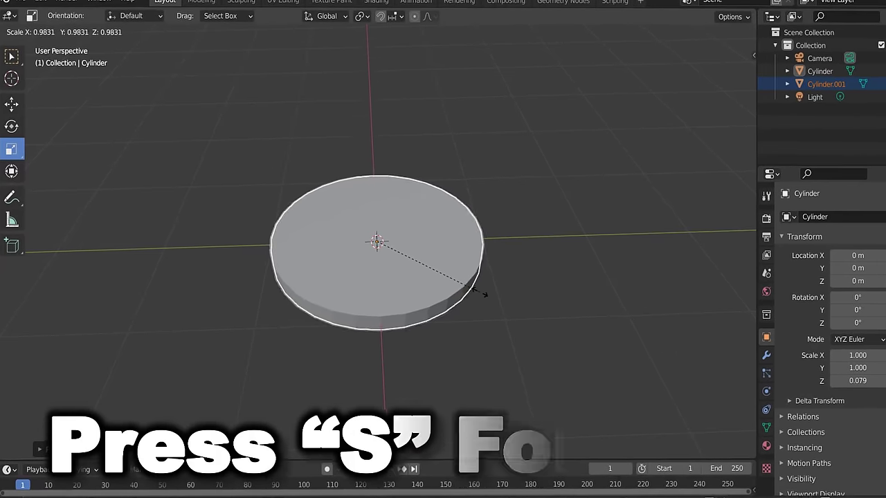
left_click(476, 290)
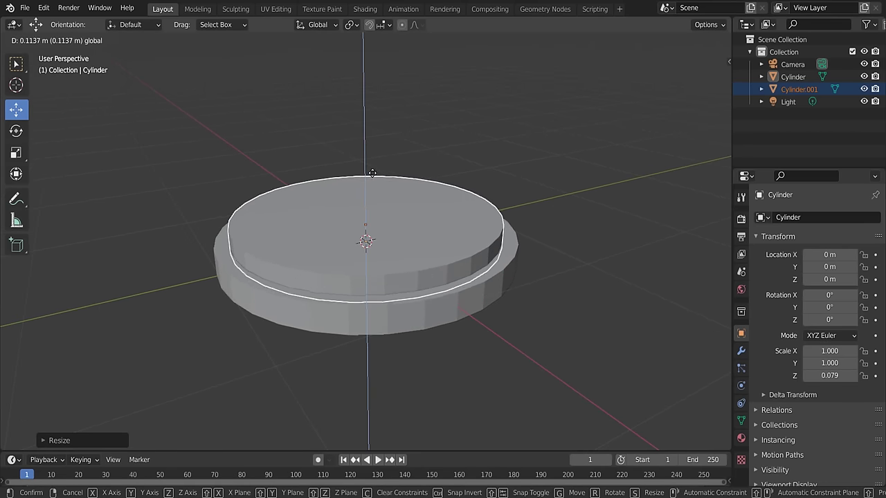
Raise the smaller copy along Z above the wide base disc.
middle_click_drag(239, 230, 292, 216)
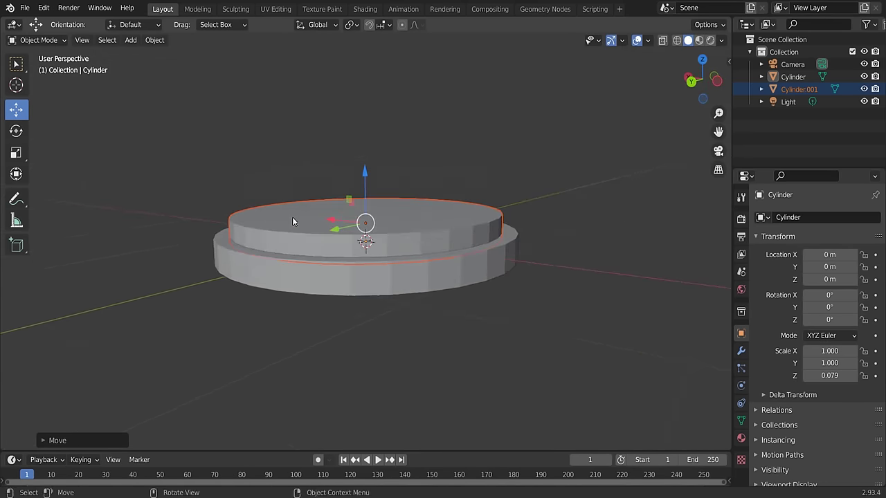
key("g")
key("z")
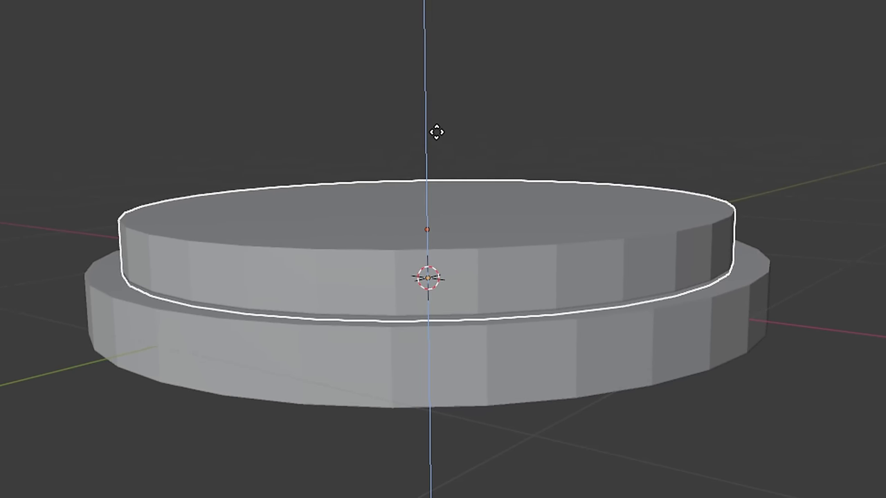
left_click(436, 132)
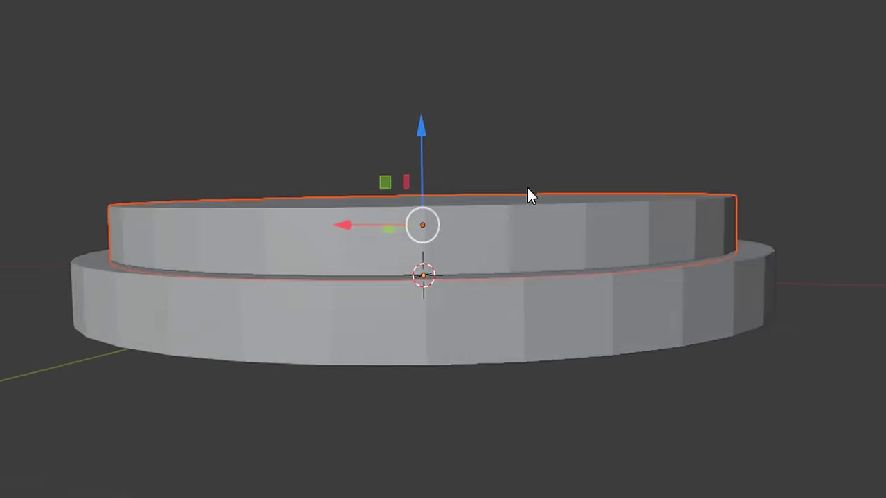
middle_click_drag(528, 192, 411, 196)
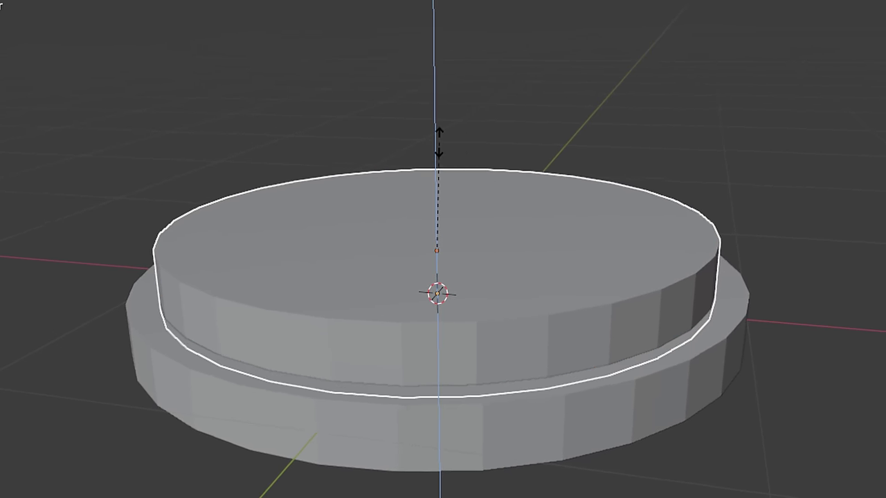
left_click(445, 97)
Nudge the upper cylinder further up along Z so it sits on the base.
middle_click_drag(475, 195, 488, 173)
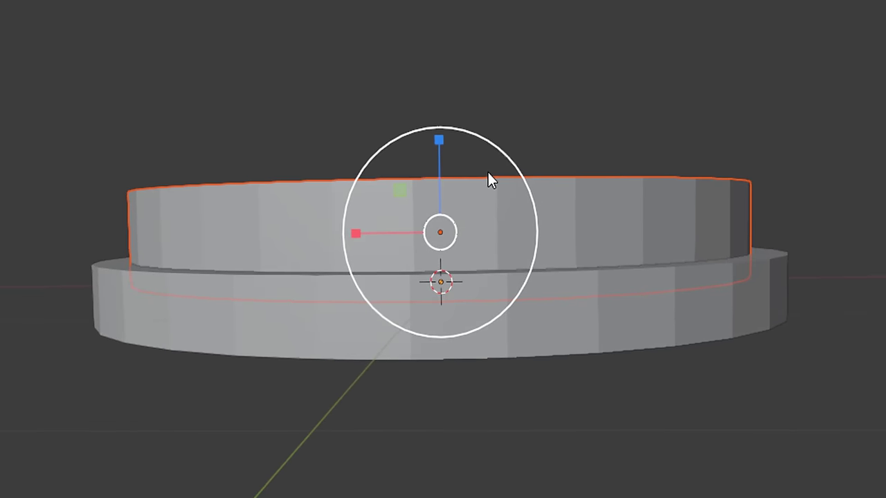
key("g")
key("z")
left_click(430, 100)
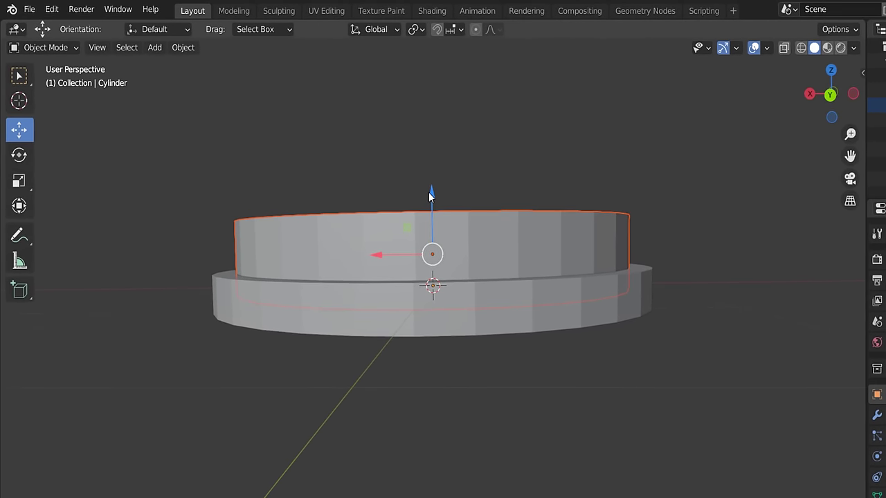
left_click_drag(428, 196, 431, 193)
middle_click_drag(510, 215, 542, 304)
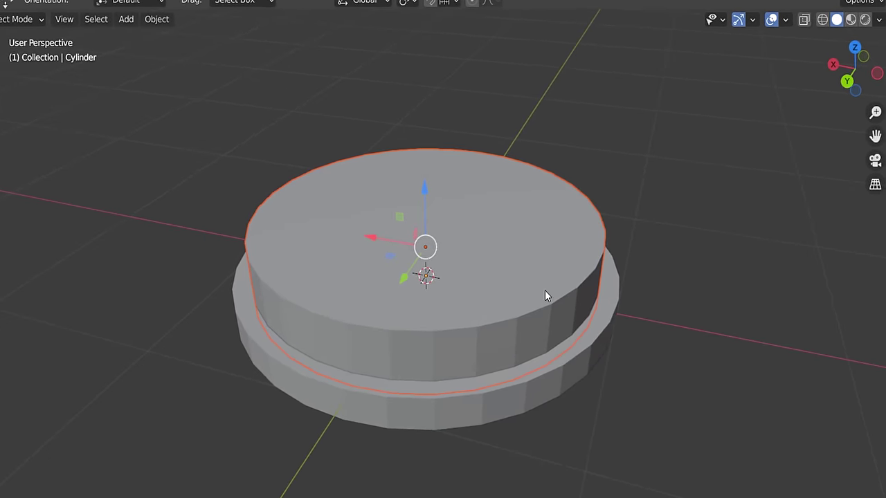
scroll(614, 303, "up", 3)
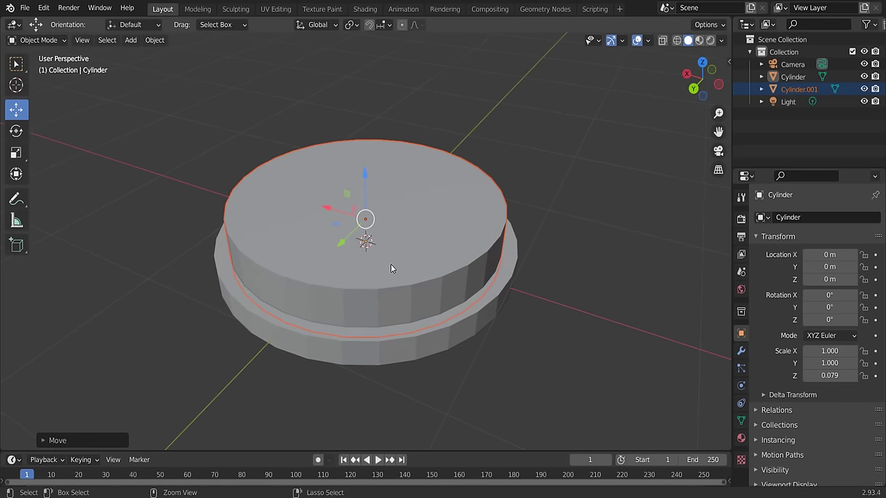
Duplicate the cylinder as Cylinder.002, stretch it tall along Z and raise it as the crown.
key("ctrl+c")
key("ctrl+v")
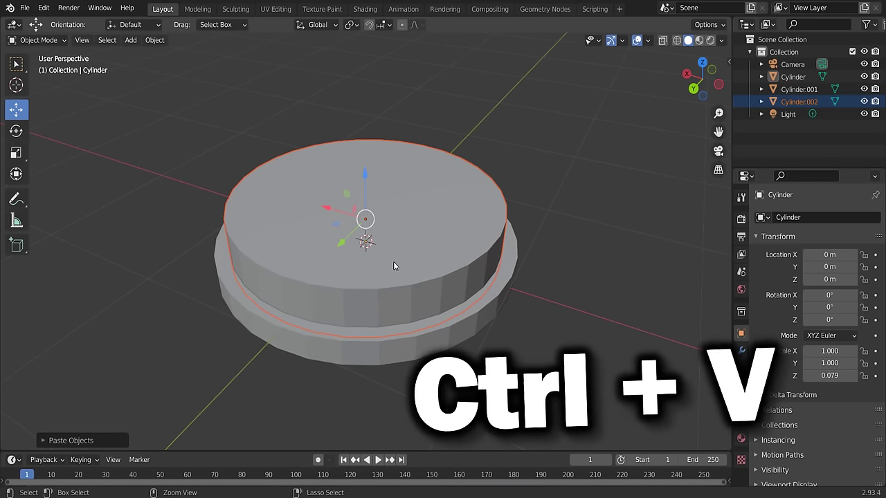
key("s")
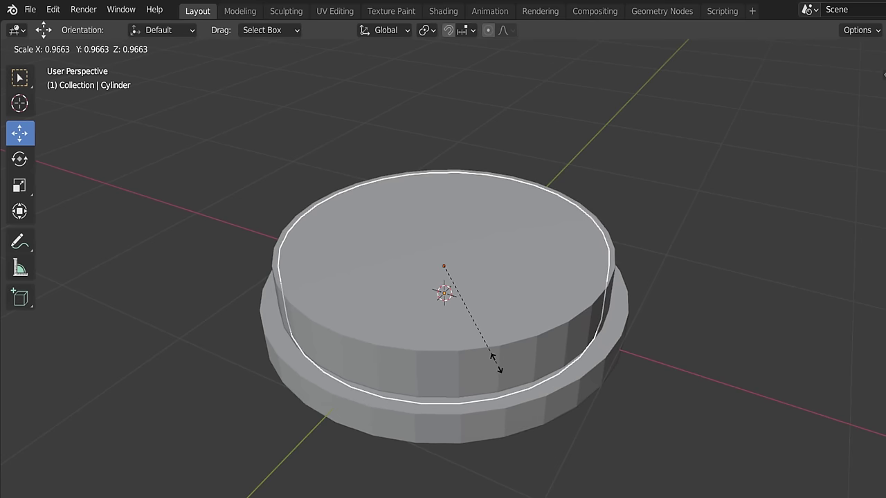
left_click(20, 186)
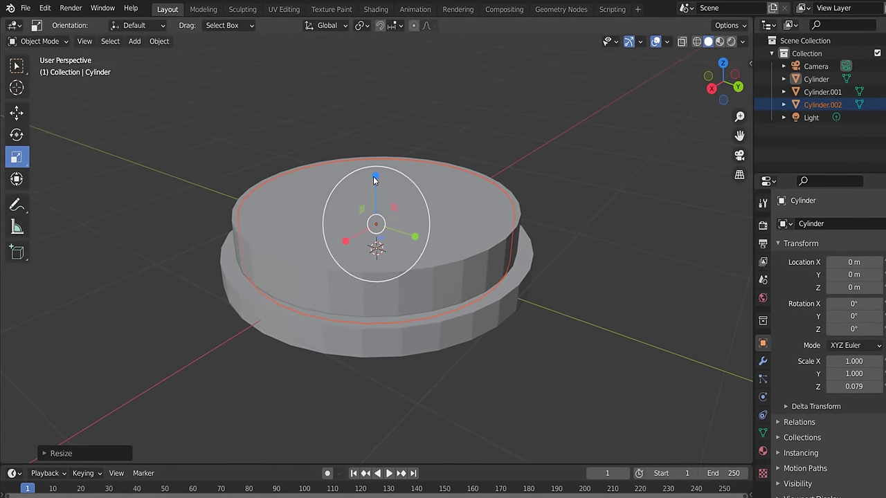
left_click_drag(374, 179, 376, 88)
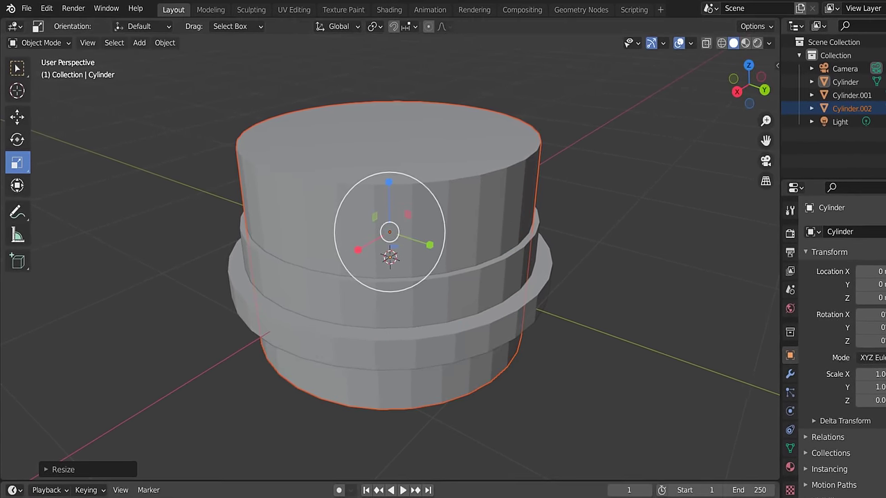
middle_click_drag(377, 350, 388, 304)
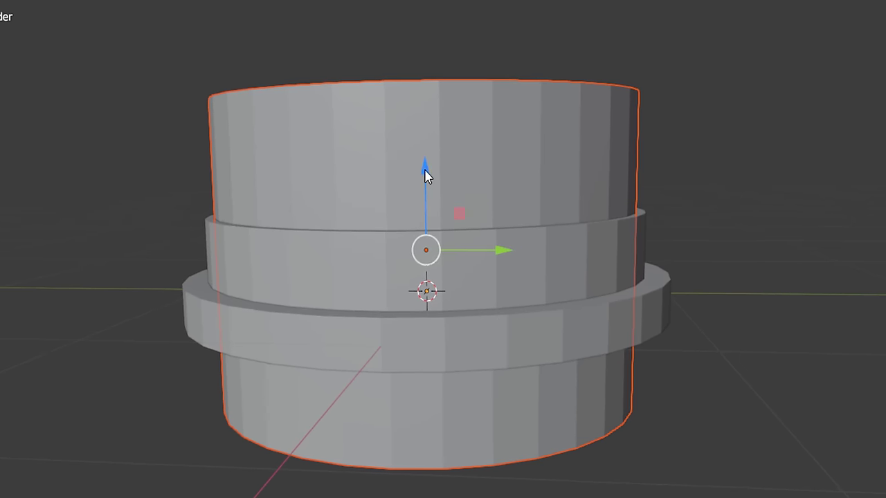
left_click_drag(425, 176, 422, 52)
left_click_drag(442, 93, 443, 97)
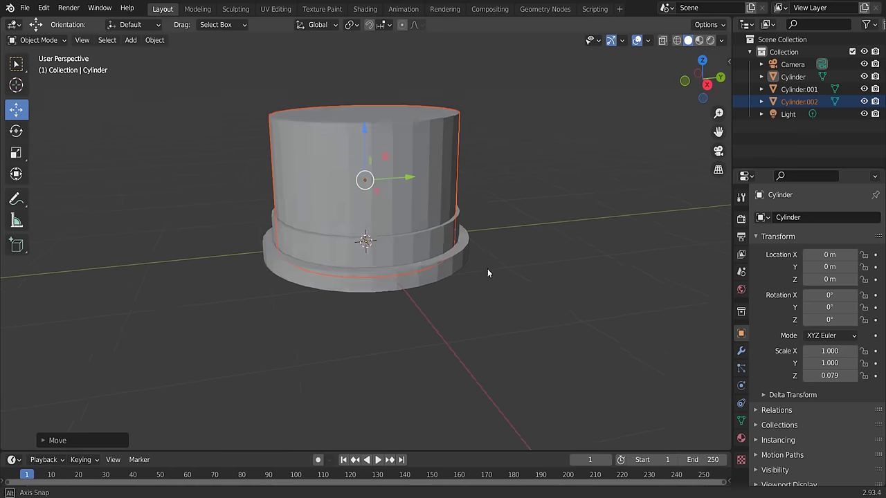
Widen the brim cylinder to a scale of about 1.19.
middle_click_drag(488, 268, 423, 331)
left_click(415, 332)
key("s")
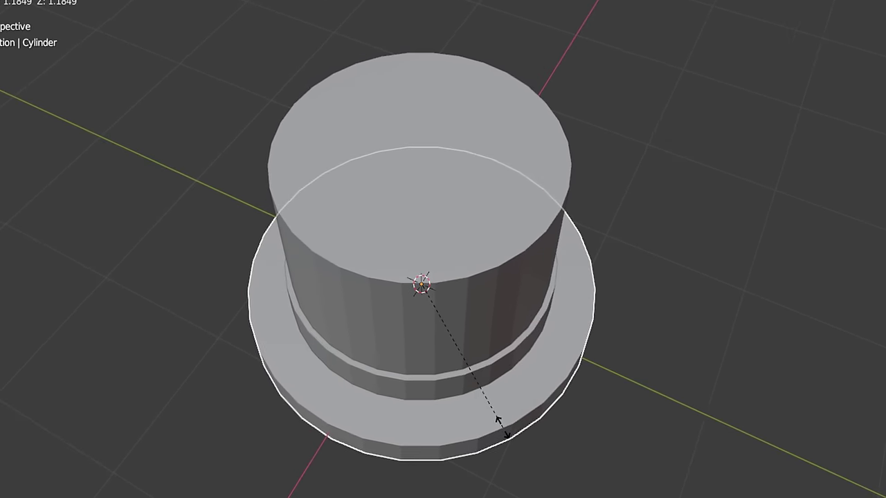
left_click(503, 427)
Inspect the finished top hat from several angles and select all its pieces.
middle_click_drag(564, 420, 371, 268)
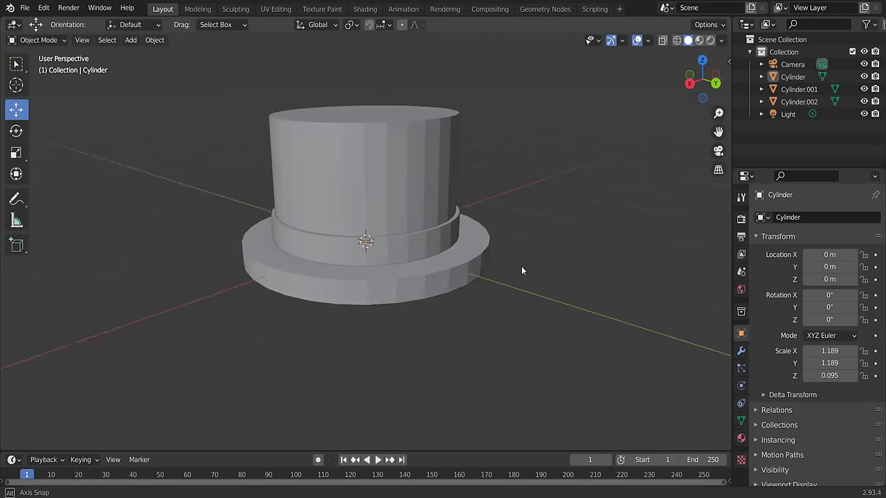
scroll(522, 270, "up", 1)
middle_click_drag(522, 270, 467, 282)
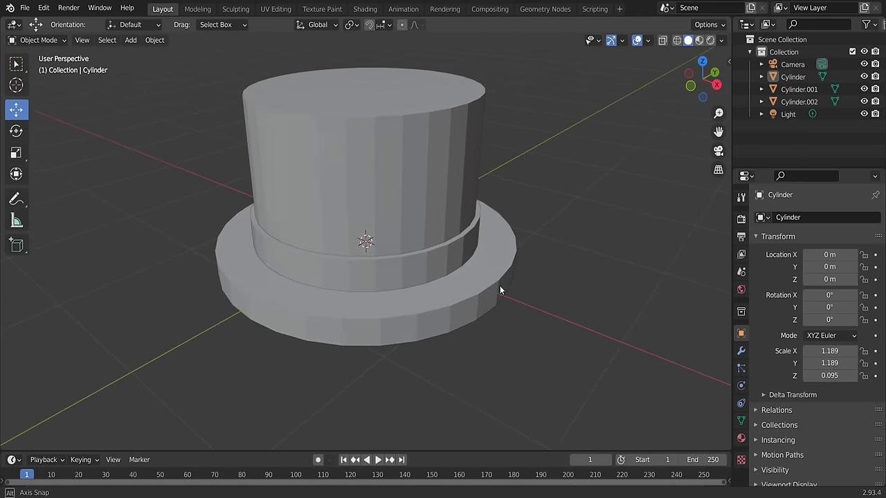
scroll(518, 294, "up", 1)
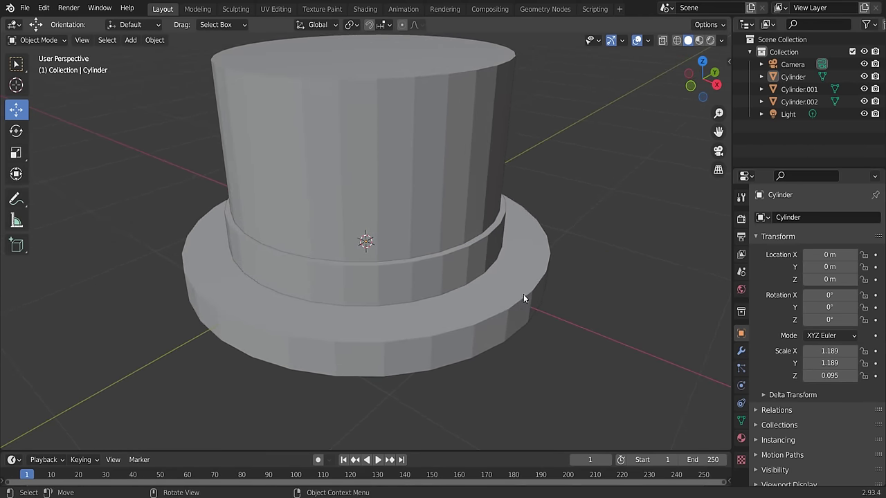
scroll(523, 298, "down", 2)
middle_click_drag(466, 298, 367, 270)
middle_click_drag(236, 256, 595, 309)
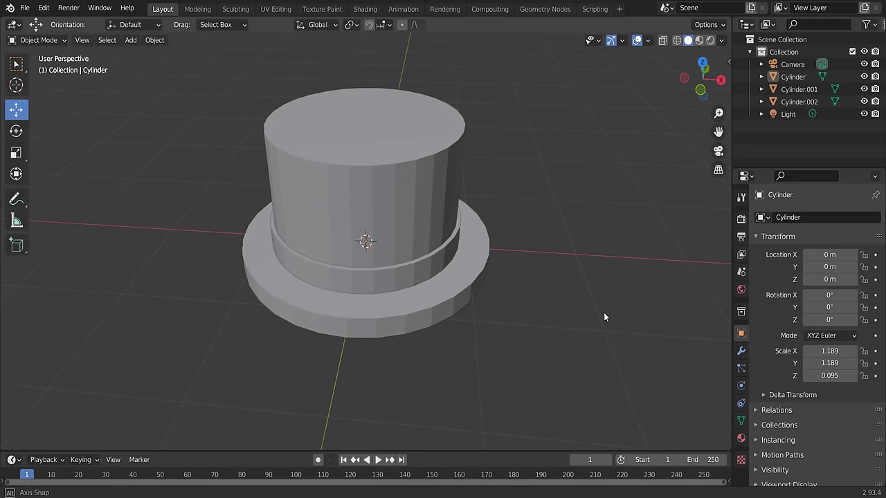
middle_click_drag(331, 261, 328, 263)
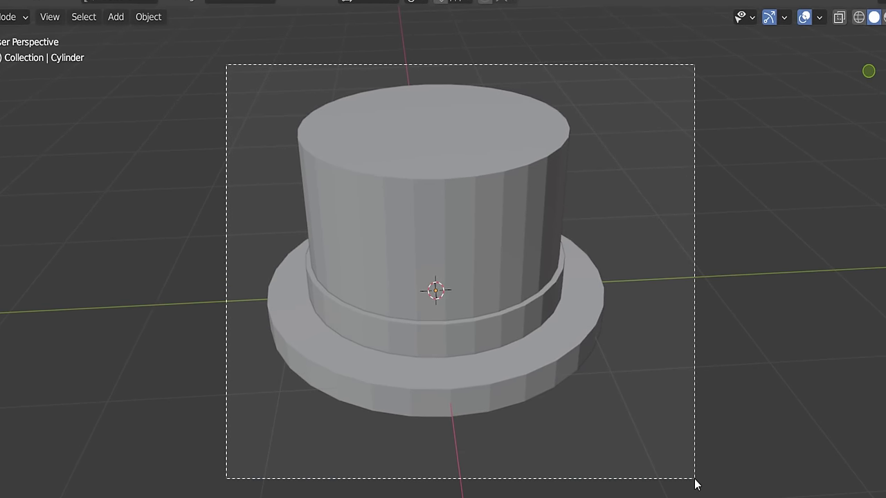
left_click_drag(695, 485, 695, 484)
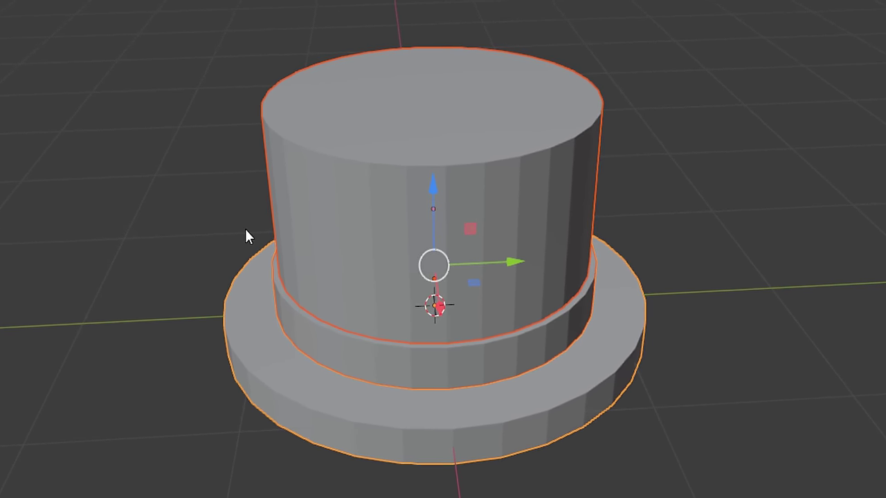
Enter Edit Mode and recalculate the hat's normals with Shift+N.
left_click(129, 119)
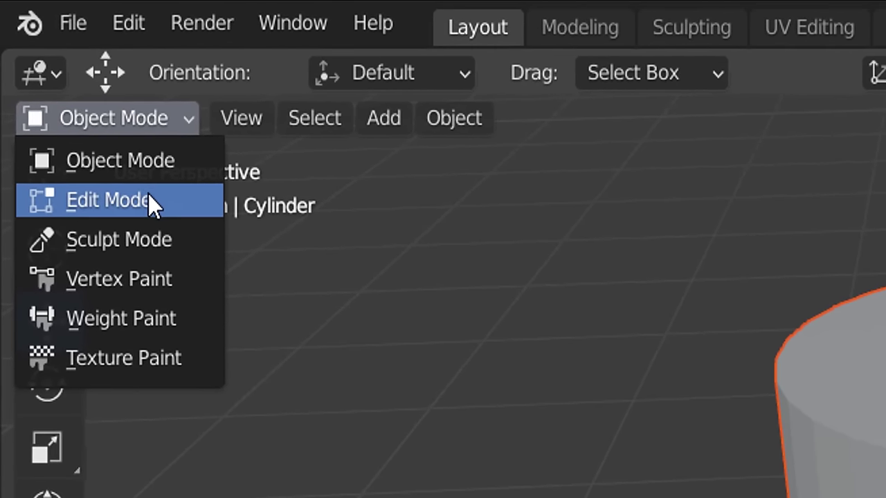
left_click(148, 198)
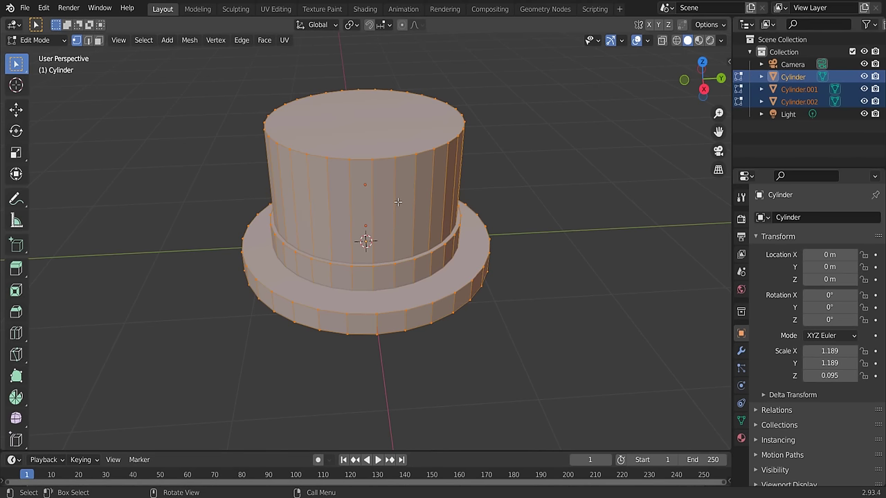
key("shift+n")
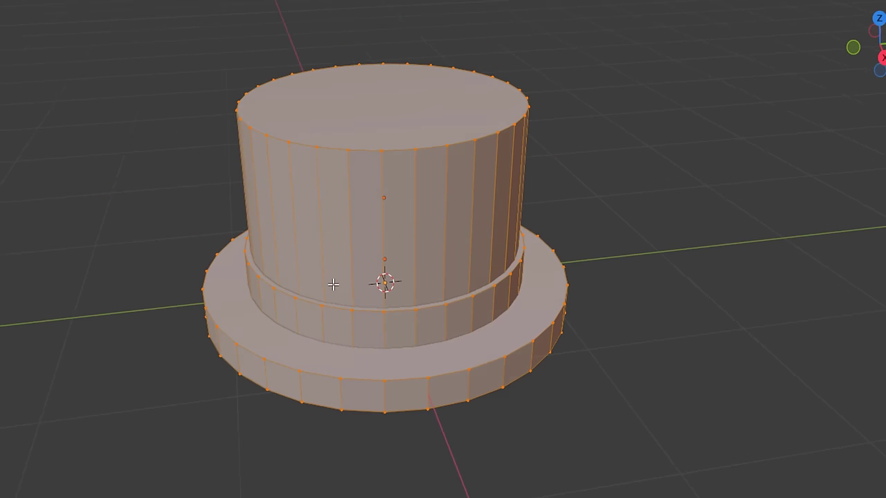
middle_click_drag(415, 291, 500, 304)
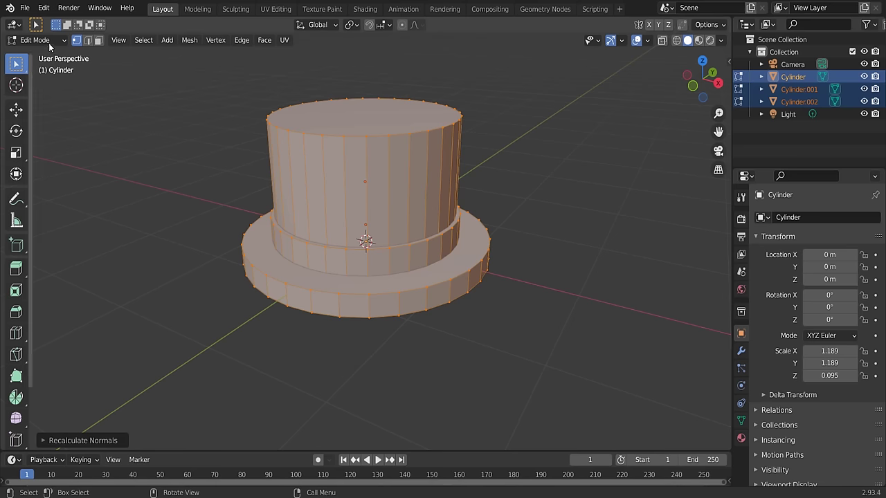
Return to Object Mode and go to the desktop to launch paint.net.
left_click(42, 40)
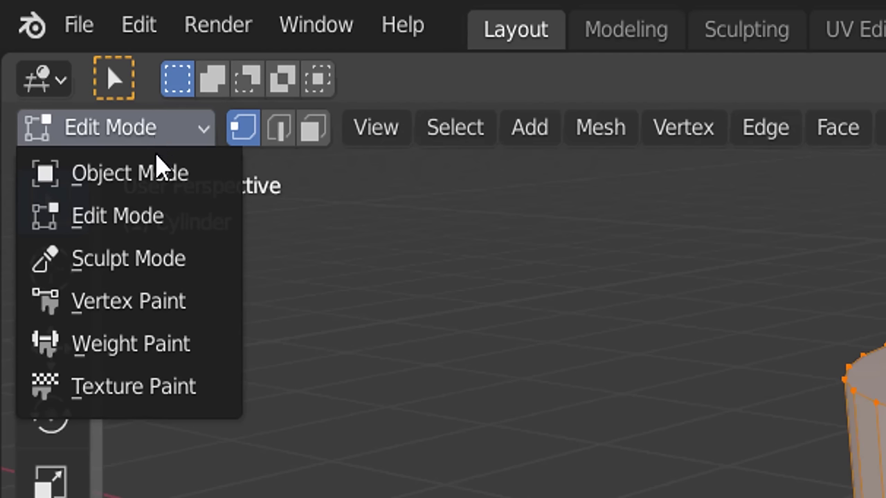
left_click(40, 54)
scroll(476, 275, "up", 2)
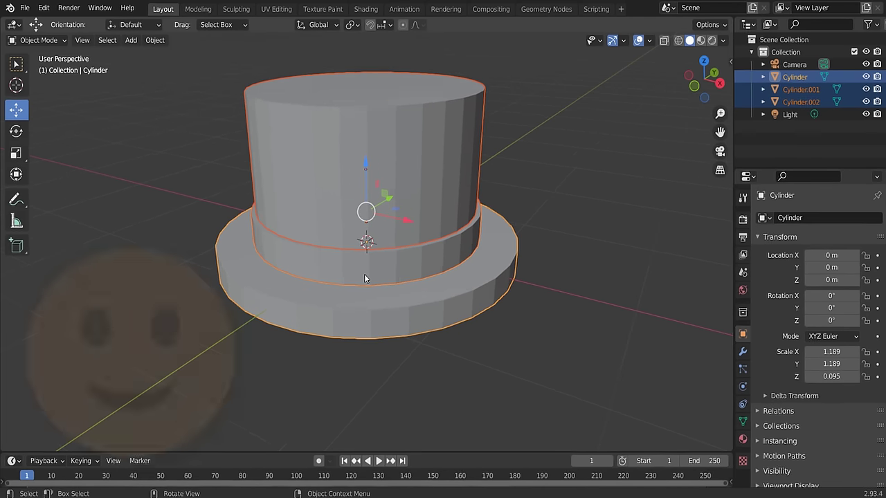
middle_click_drag(365, 278, 434, 292)
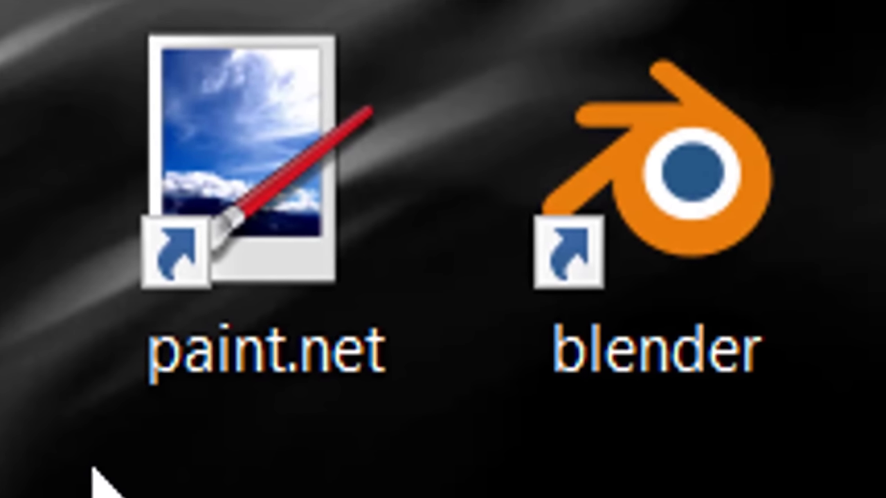
mouse_move(96, 478)
left_mouse_down()
mouse_move(242, 277)
mouse_move(263, 284)
left_mouse_up()
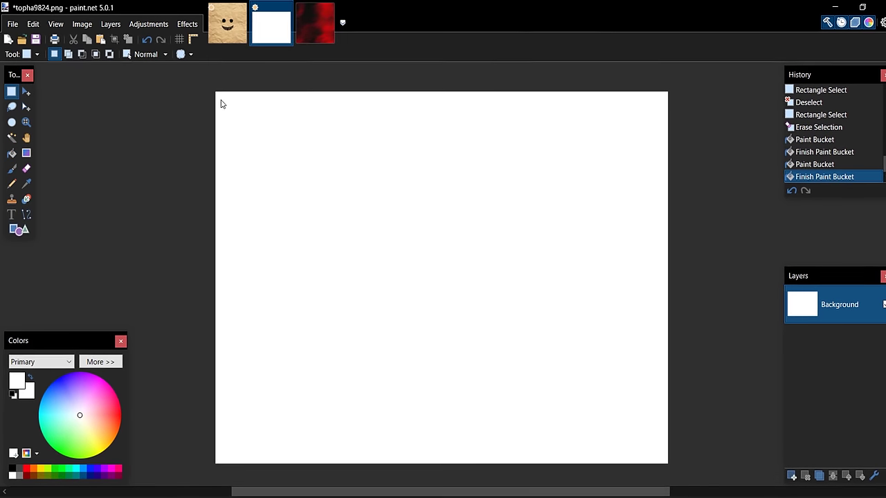
Paint the texture's top area black and its lower band green.
mouse_move(184, 87)
left_mouse_down()
mouse_move(642, 306)
mouse_move(670, 346)
left_mouse_up()
key("Delete")
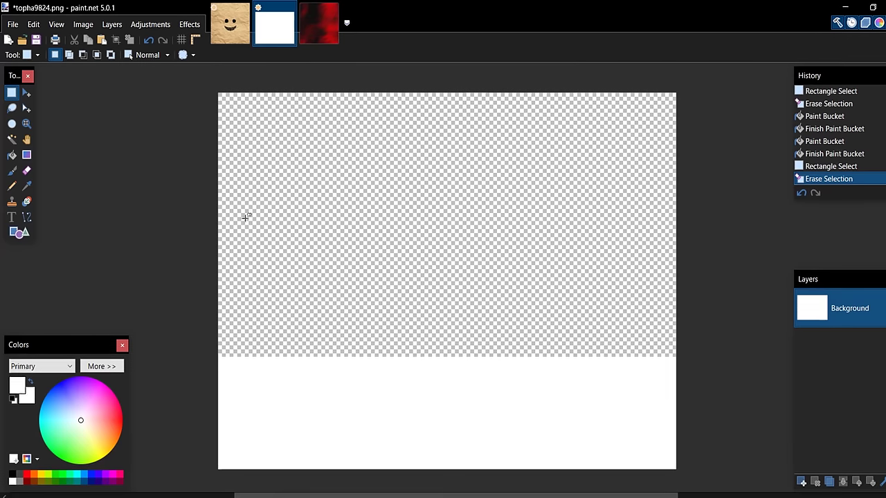
left_click(12, 155)
left_click(490, 198)
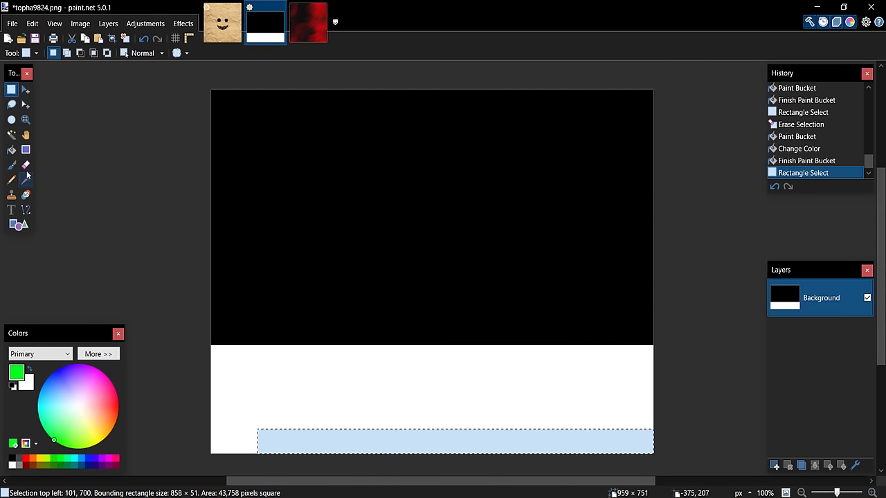
left_click(12, 150)
key("ctrl+d")
left_click(451, 410)
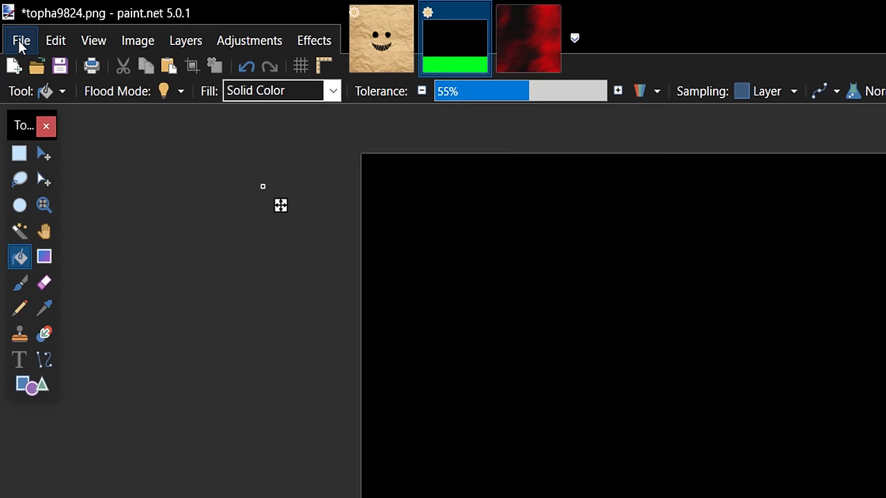
Save the texture as Neon Green Banded Top Hat.png with default PNG settings.
left_click(13, 24)
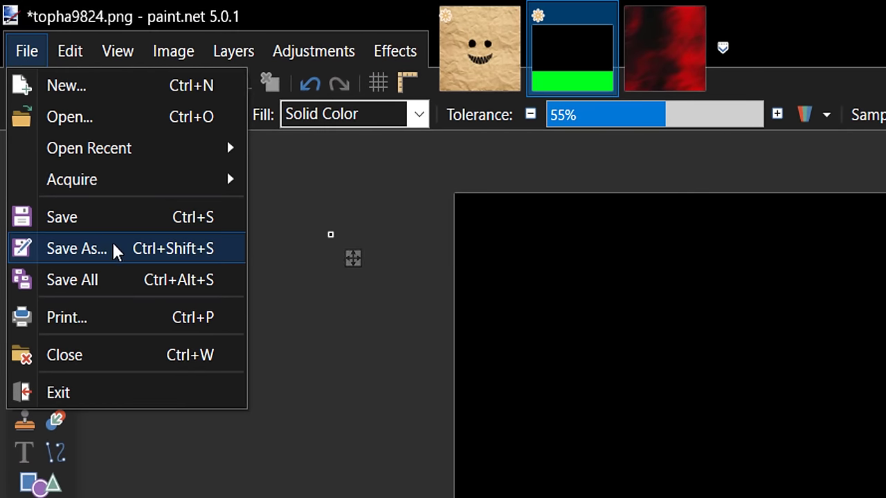
left_click(188, 250)
left_click(279, 396)
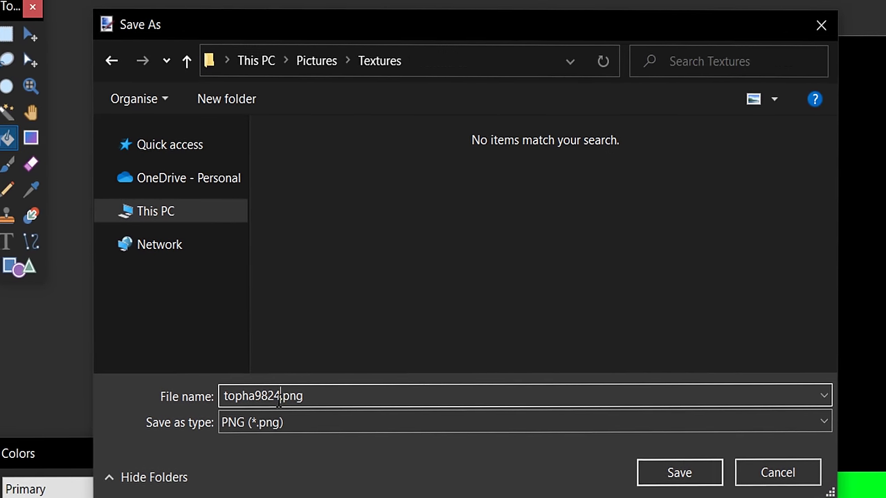
left_click_drag(280, 398, 190, 376)
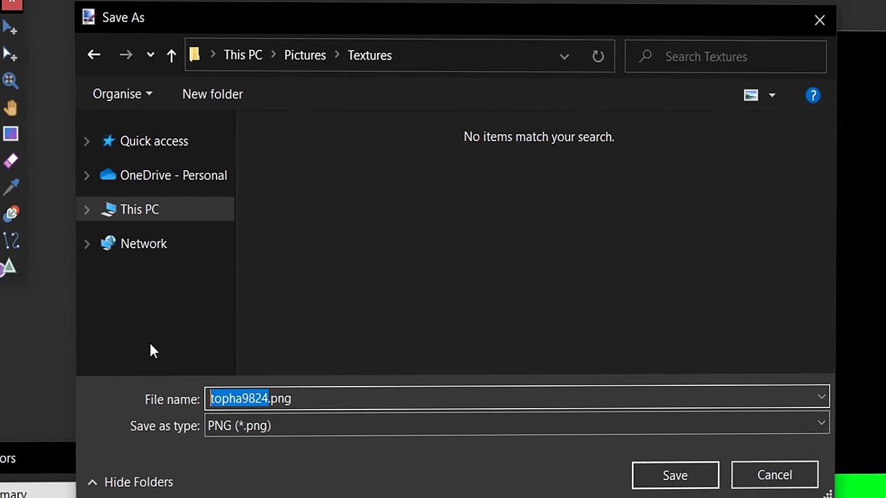
type("Neo")
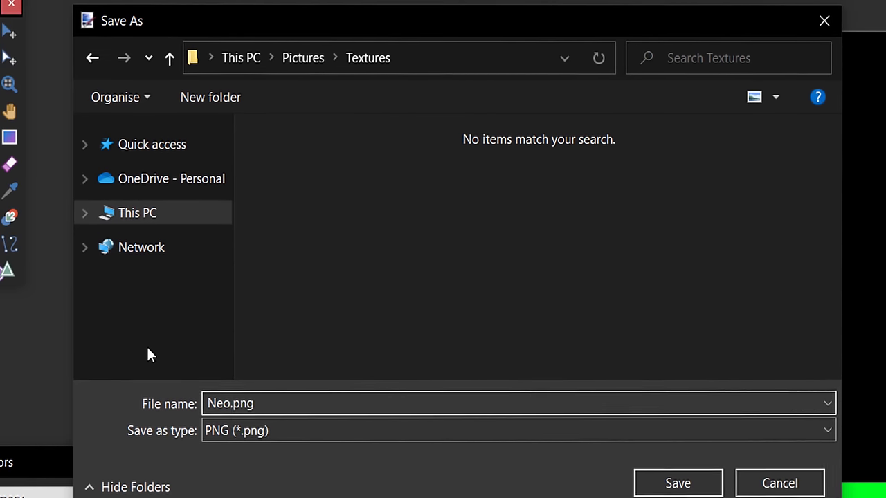
type("n Green Banded Top Hat")
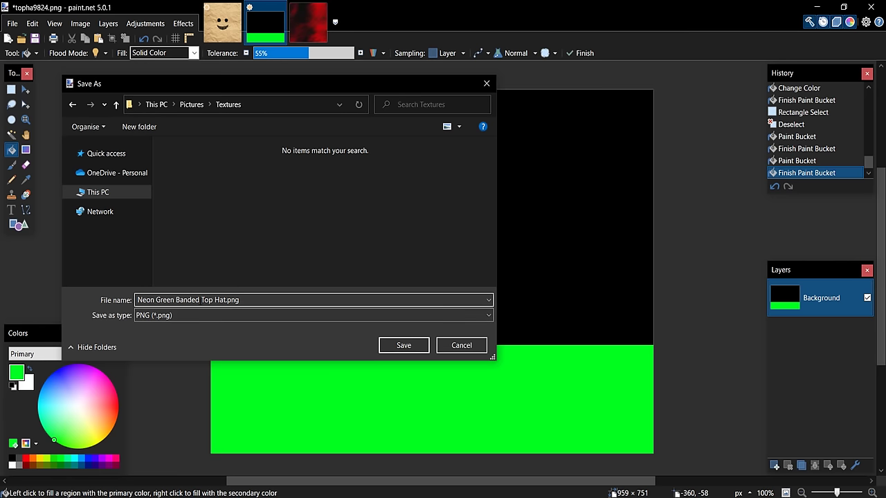
left_click(389, 349)
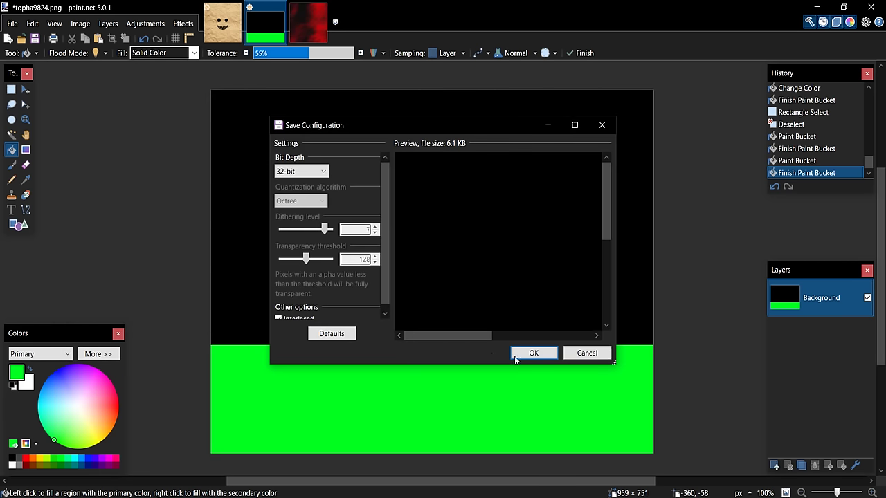
left_click(522, 354)
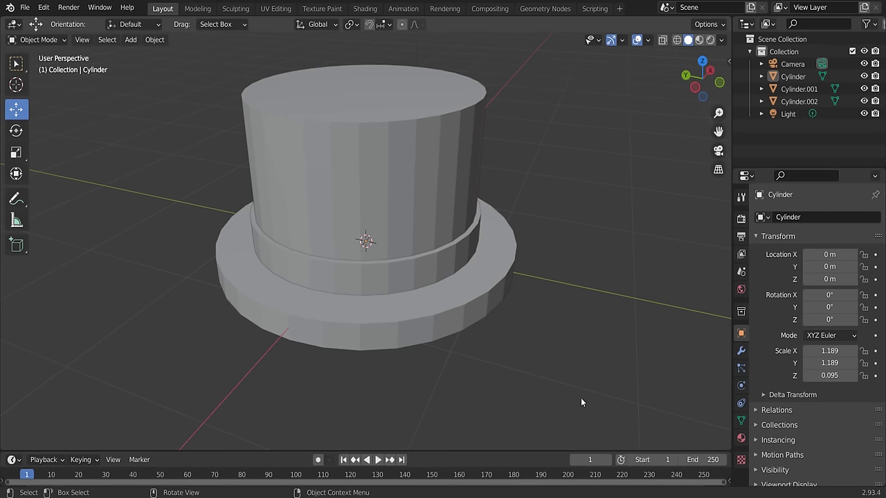
Give the brim a new material whose base colour loads Neon Green Banded Top Hat.png.
left_click_drag(581, 398, 146, 34)
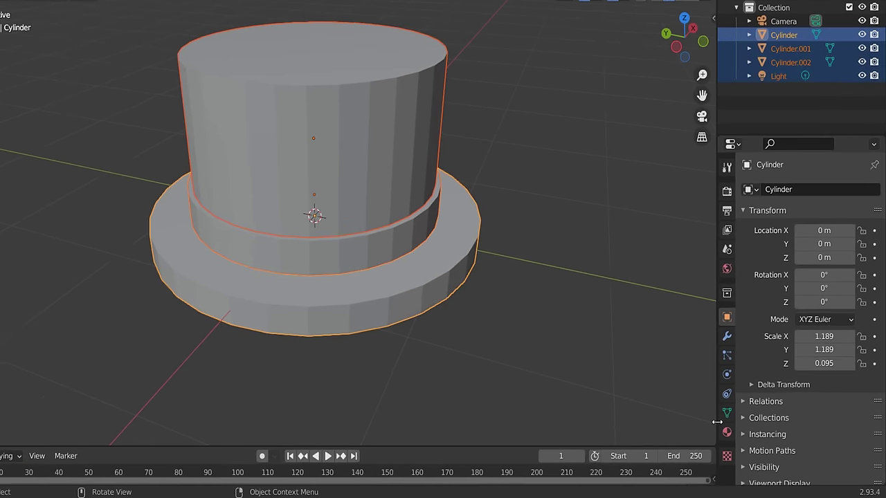
left_click(742, 438)
left_click(820, 274)
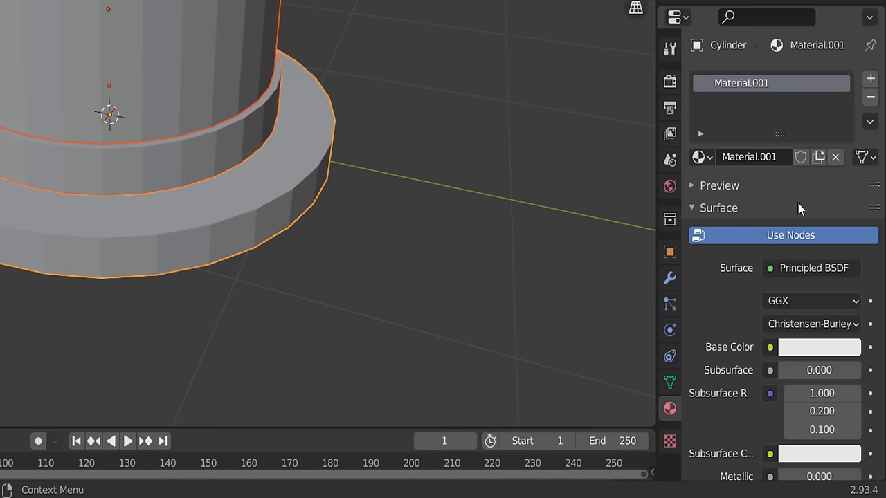
left_click(771, 348)
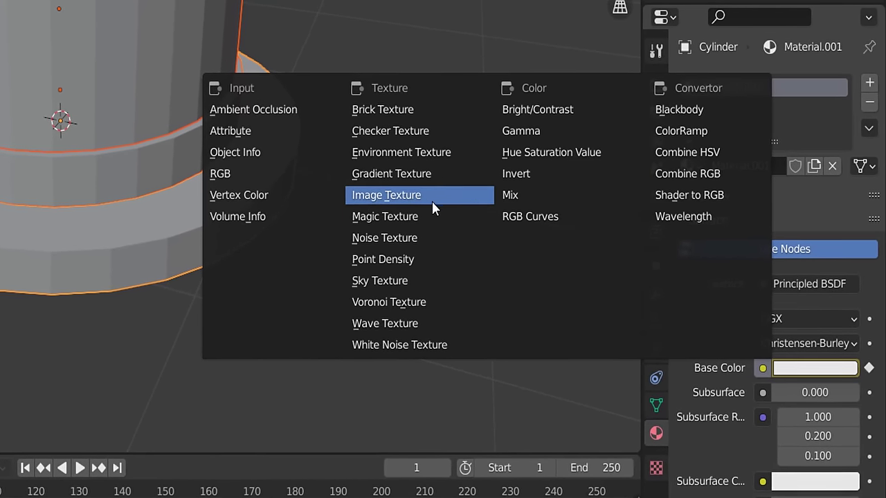
left_click(430, 201)
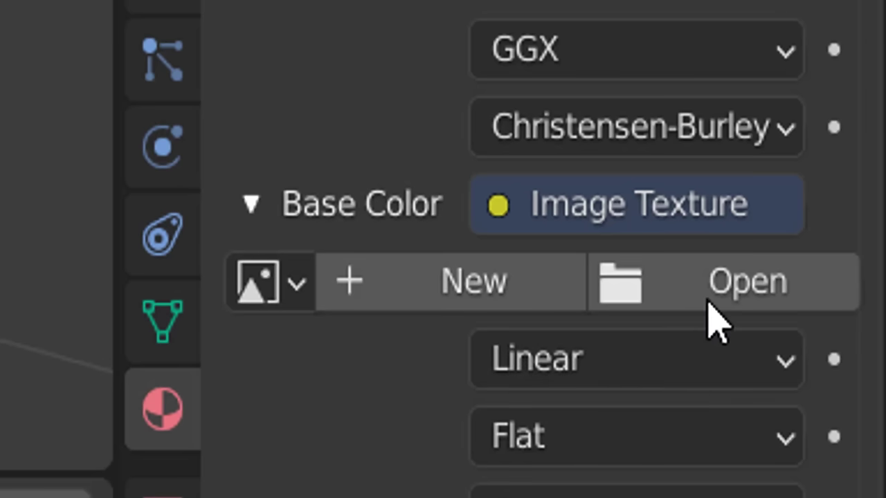
left_click(754, 291)
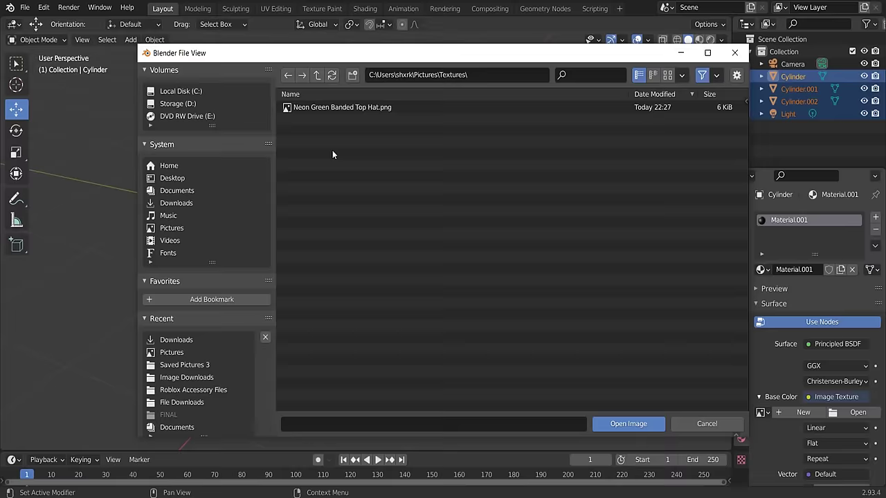
left_click(326, 104)
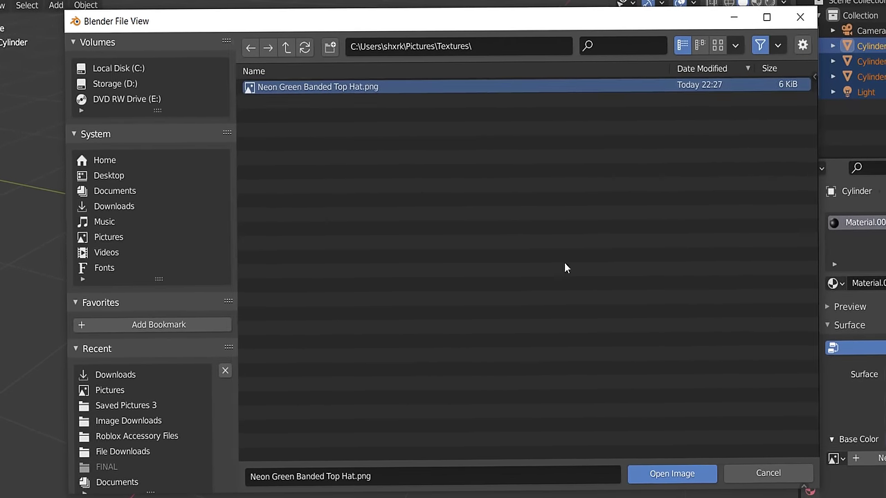
left_click(637, 480)
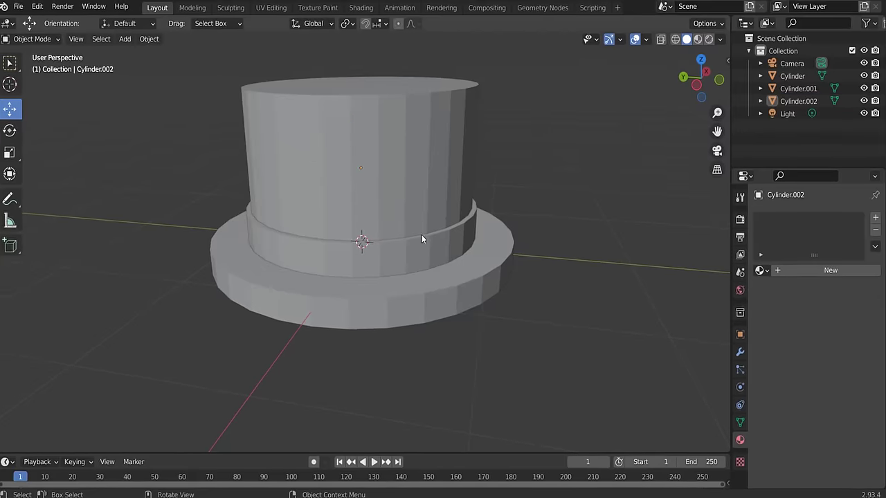
Create a crown material with an image texture base colour from the loaded images.
left_click(815, 273)
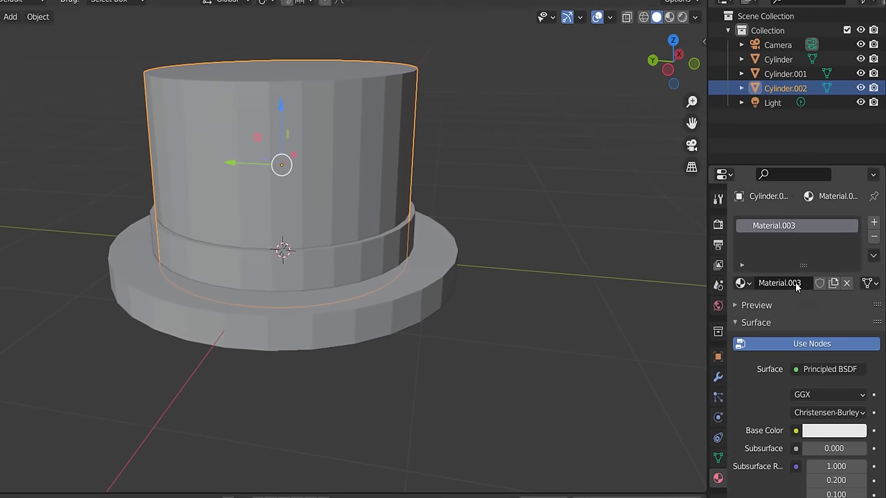
left_click(873, 438)
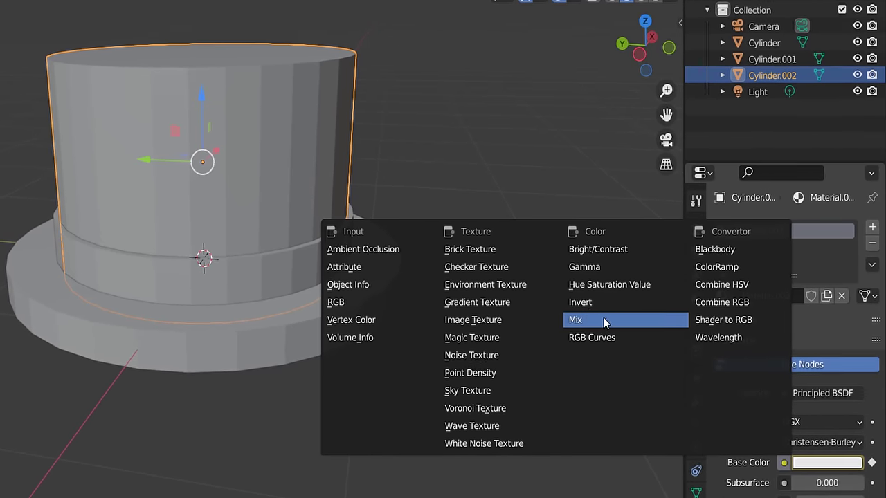
left_click(462, 323)
left_click(718, 488)
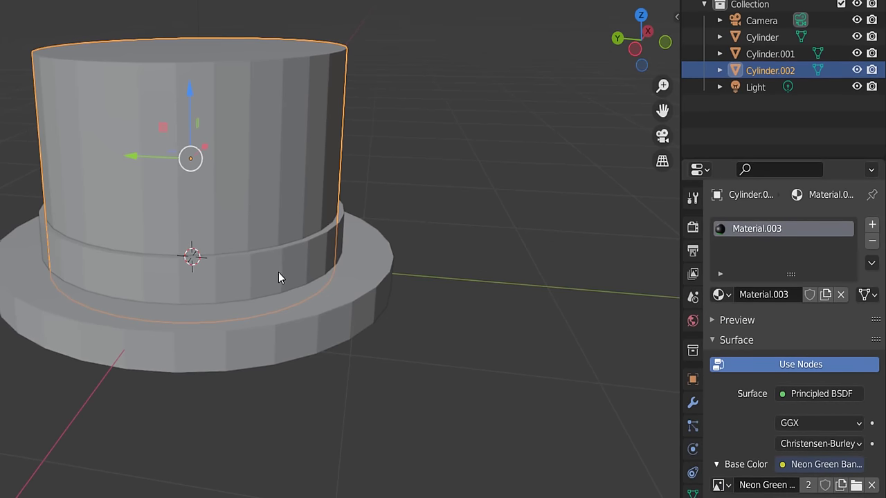
Set the band's base colour to the Neon Green Banded Top Hat.png image texture.
left_click(783, 463)
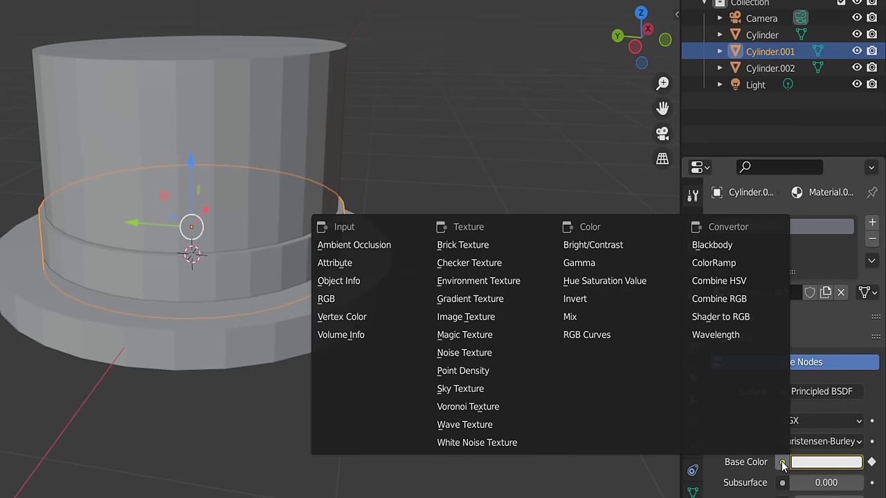
left_click(499, 317)
left_click(720, 481)
left_click(589, 310)
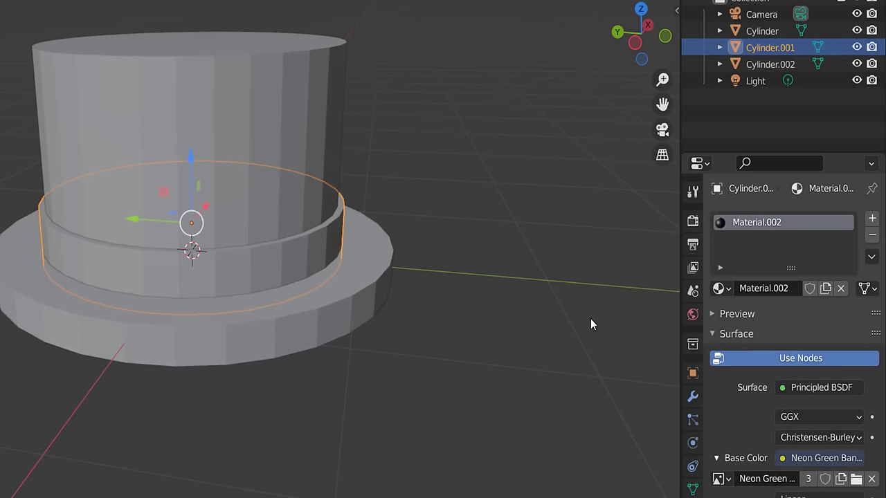
left_click(255, 326)
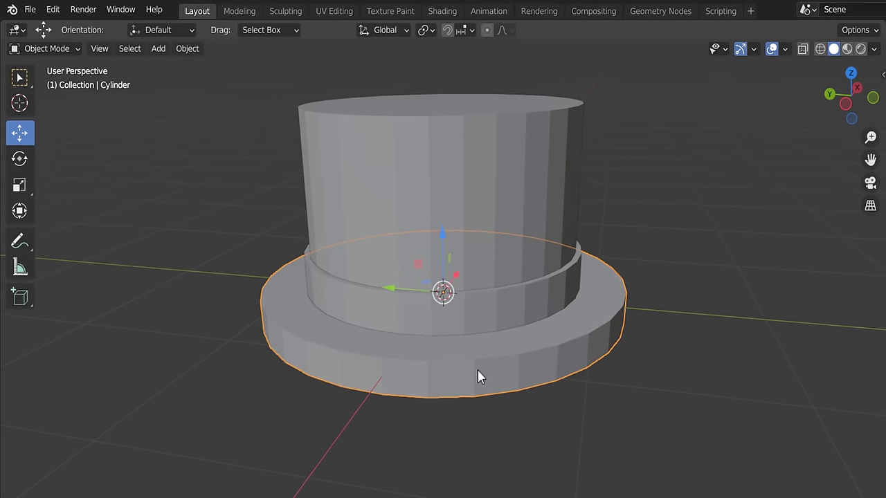
Scale and shift the brim's UVs into the texture's black area.
middle_click_drag(479, 377, 466, 407)
left_click(341, 15)
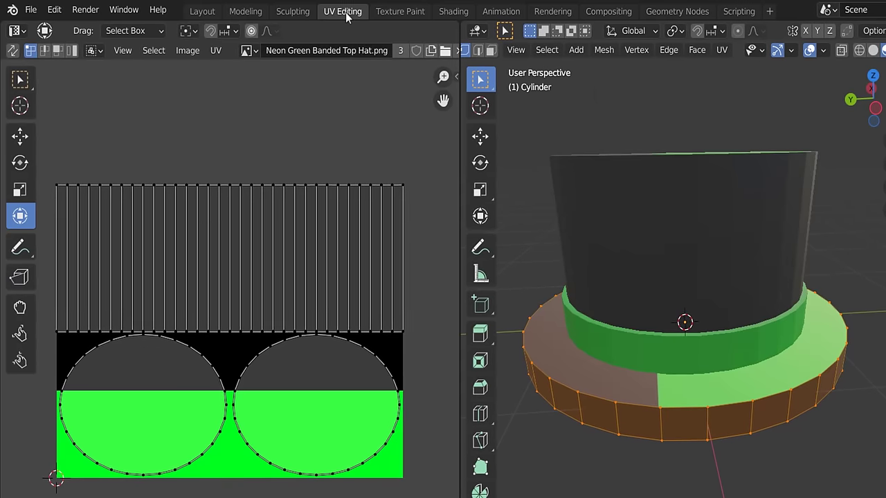
key("a")
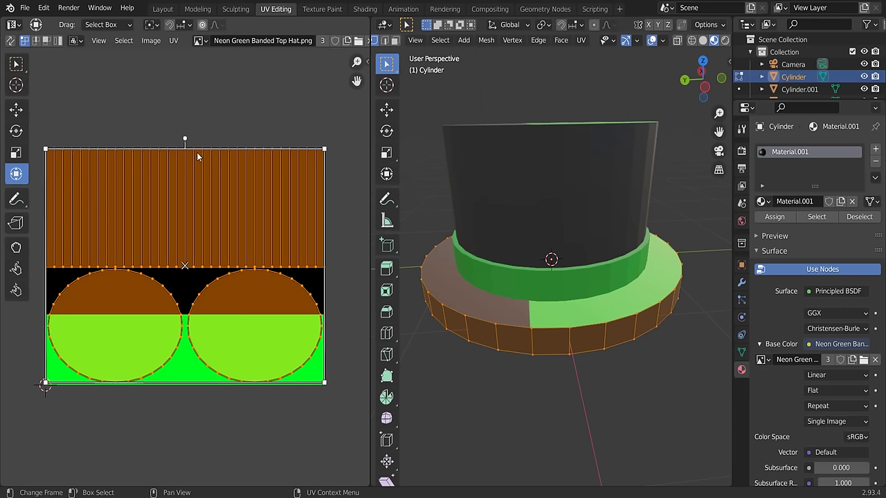
left_click_drag(199, 150, 185, 186)
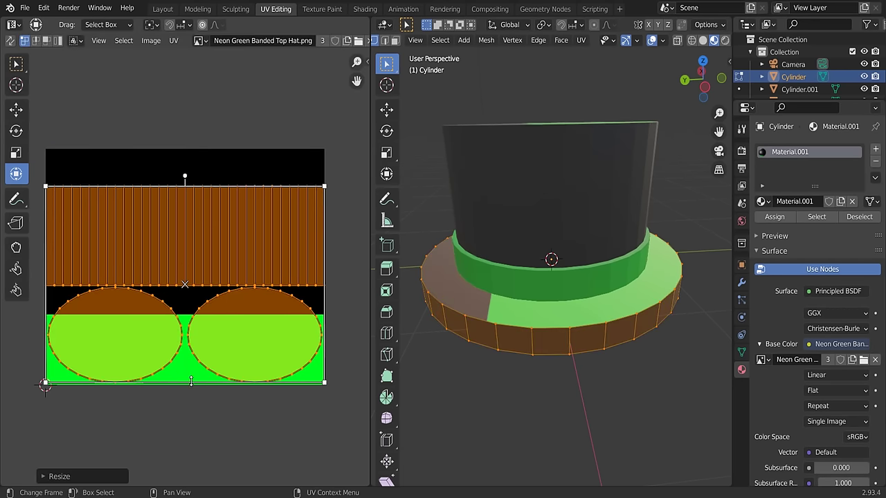
left_click_drag(191, 380, 202, 290)
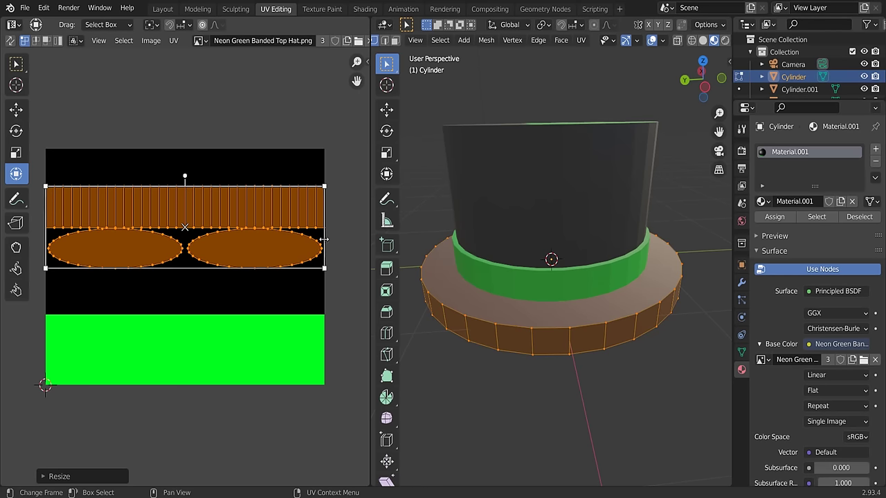
left_click_drag(169, 226, 188, 223)
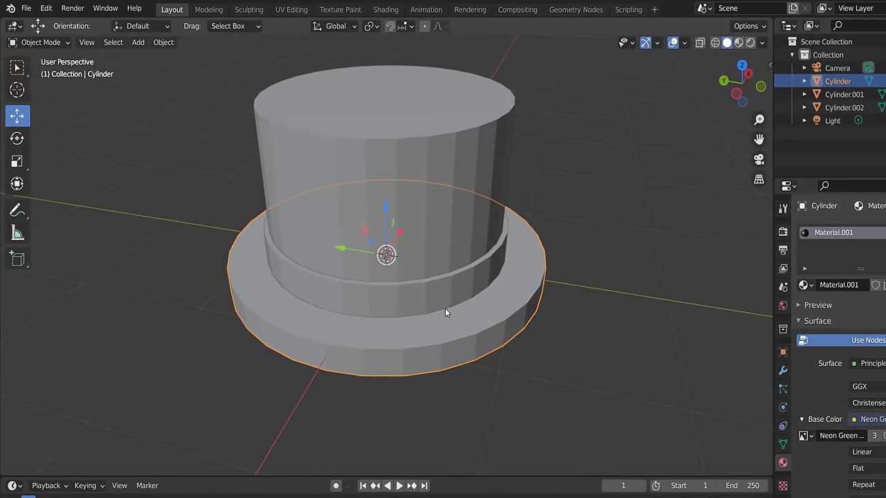
Position the band's UVs on the texture's green strip.
left_click(444, 289)
left_click(291, 10)
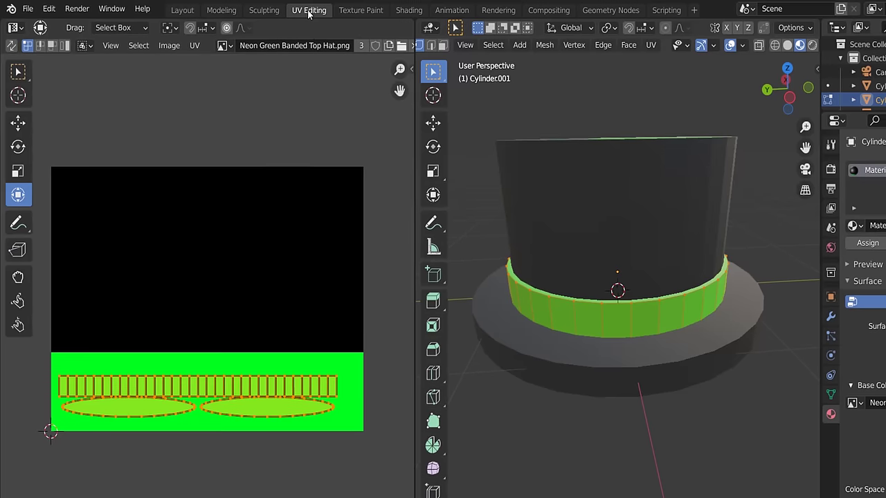
left_click_drag(198, 395, 212, 387)
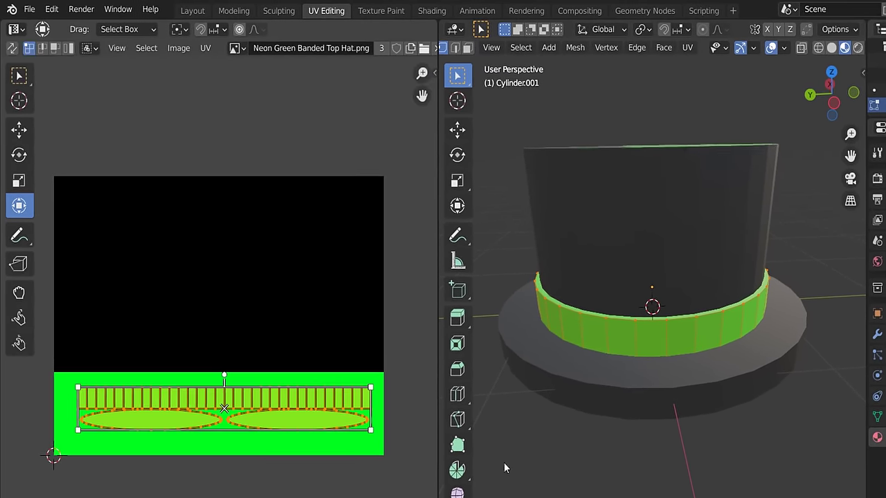
middle_click_drag(505, 469, 526, 416)
left_click(163, 9)
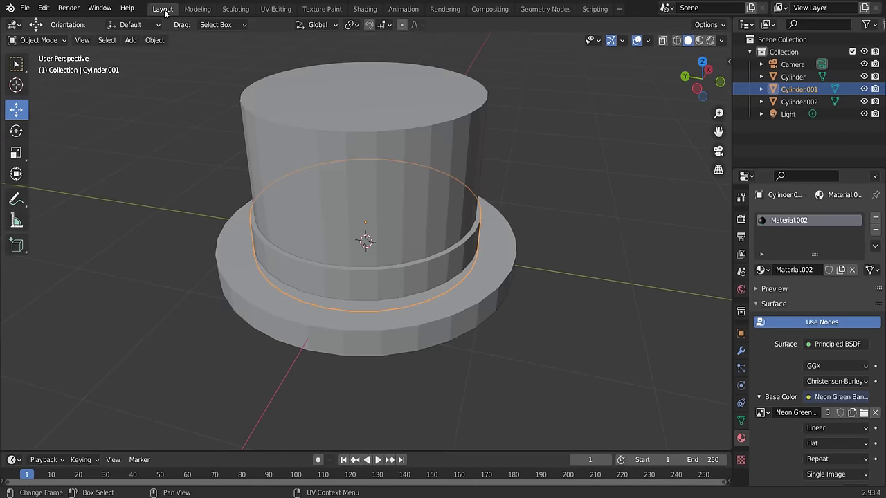
Squash and narrow the crown's UVs to fit within the black upper area.
left_click(347, 148)
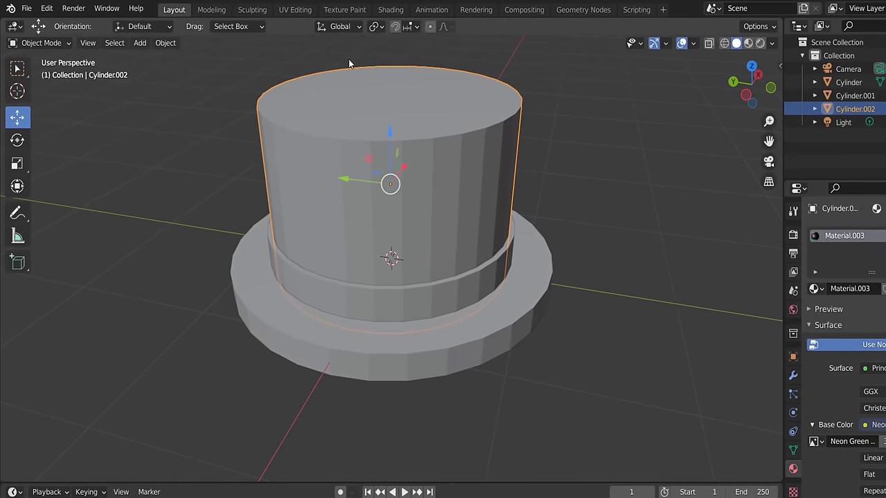
left_click(294, 9)
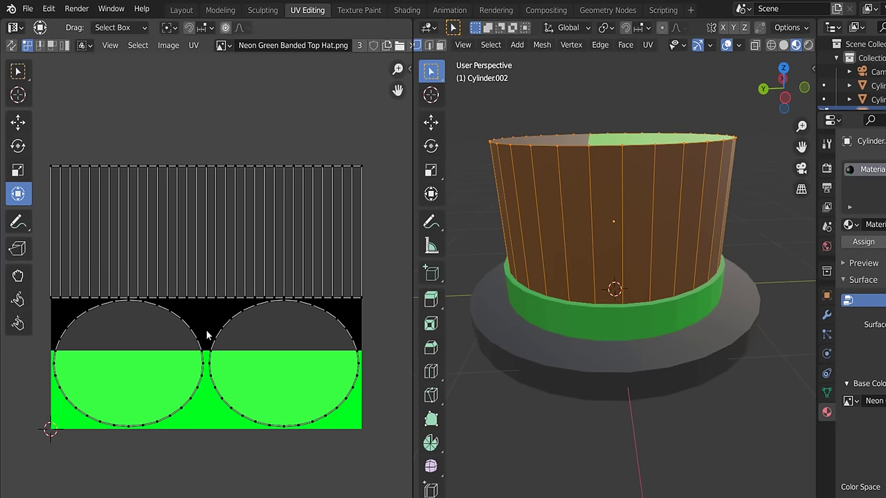
key("a")
left_click_drag(205, 429, 218, 339)
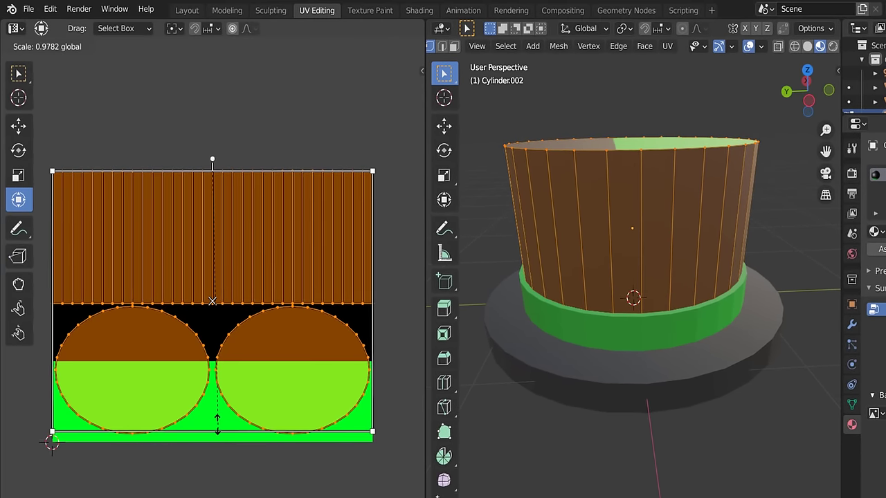
left_click_drag(389, 256, 333, 256)
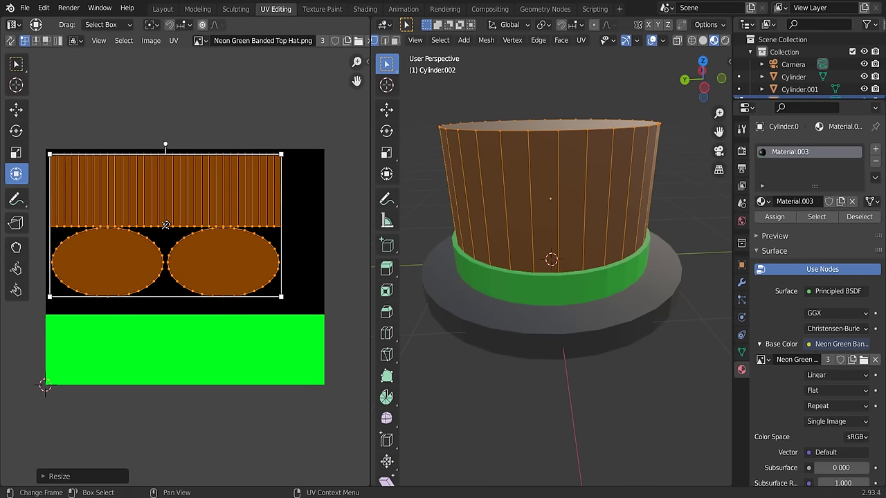
left_click(165, 9)
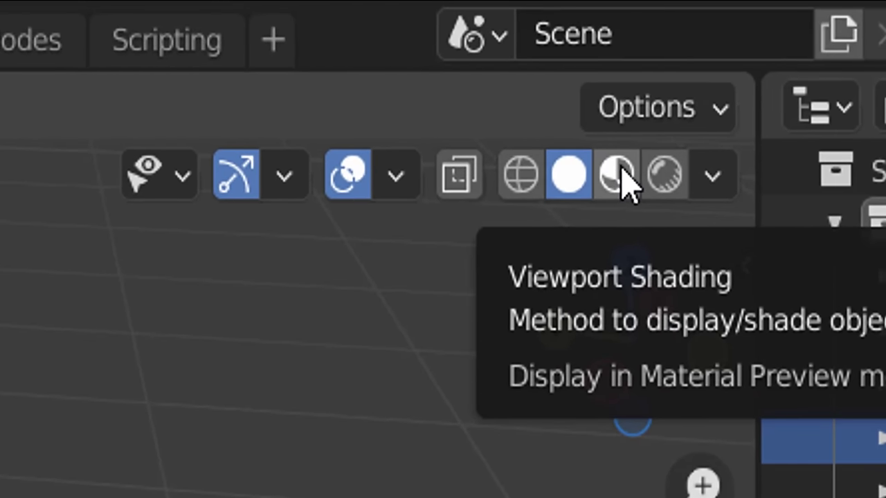
Switch to Material Preview and orbit to view the black hat with its neon green band.
left_click(808, 60)
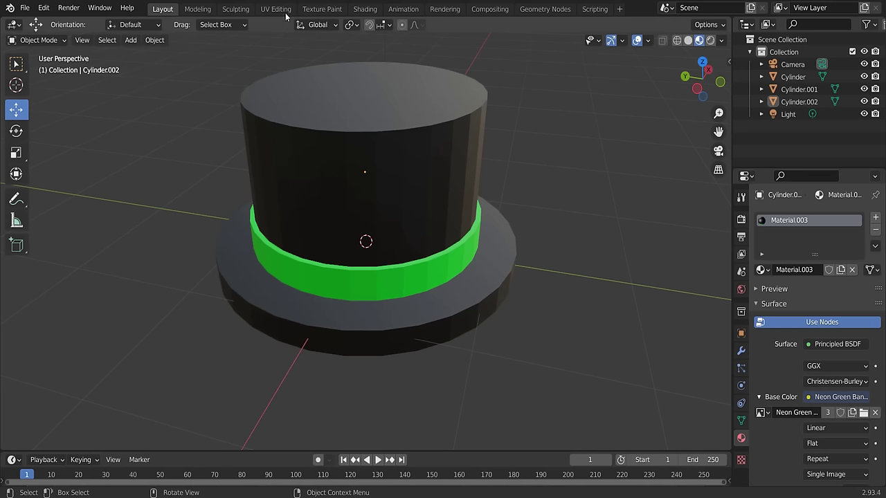
left_click(281, 10)
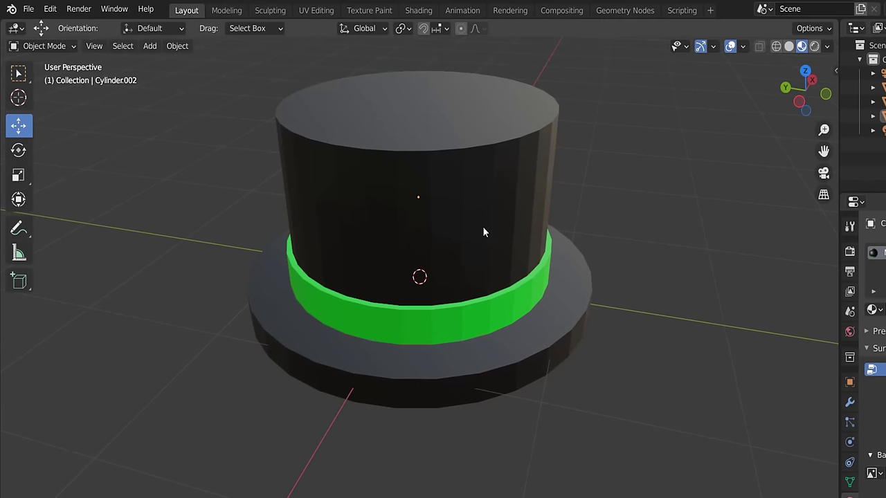
middle_click_drag(483, 227, 383, 277)
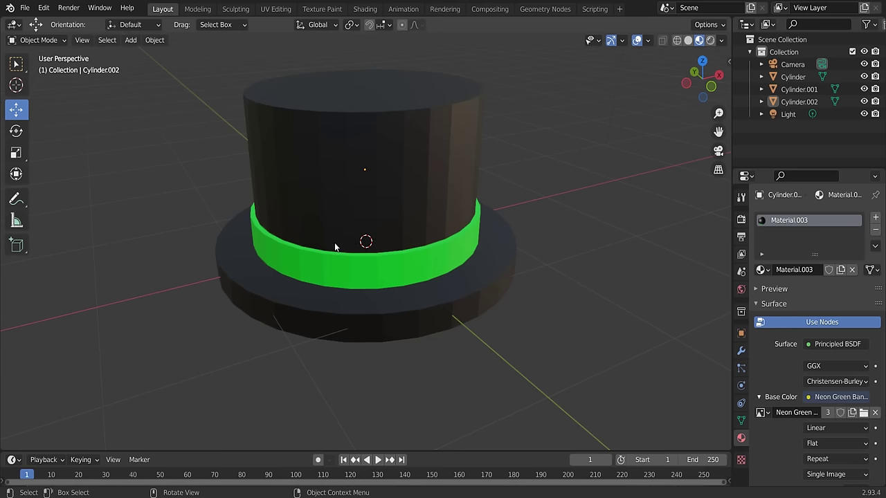
middle_click_drag(334, 243, 455, 299)
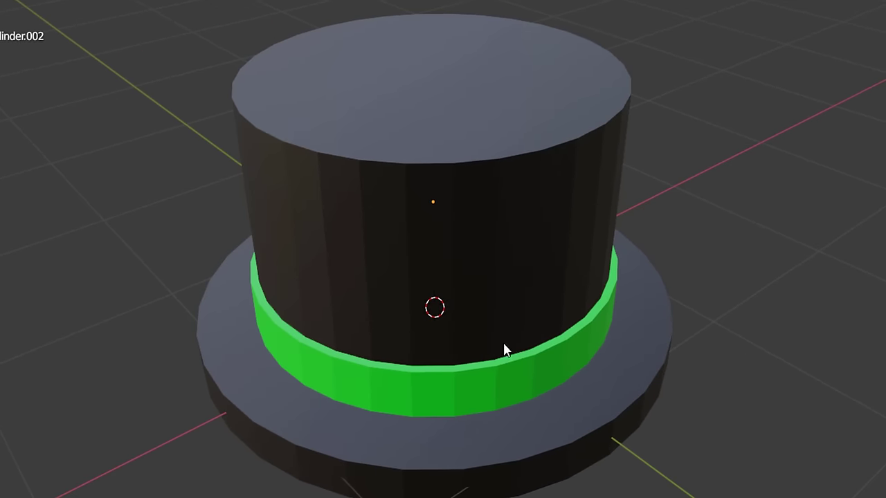
middle_click_drag(504, 344, 576, 265)
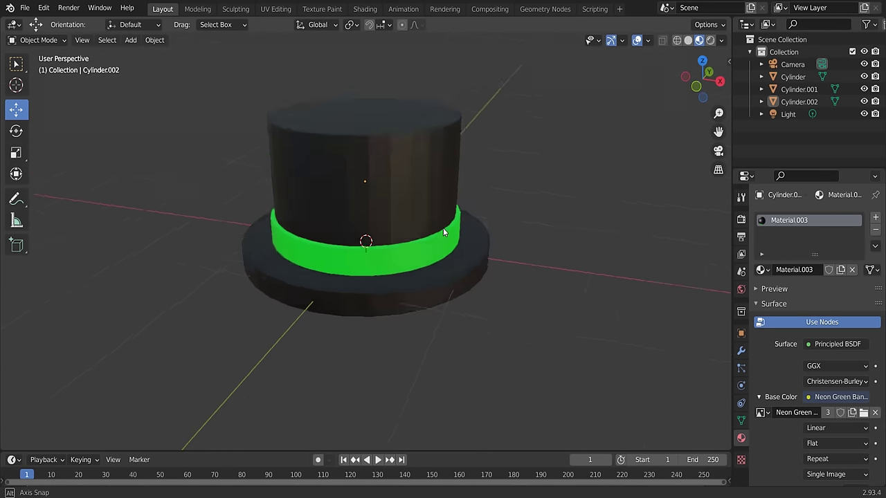
middle_click_drag(443, 232, 540, 339)
Join the brim, band and crown into one object, Cylinder.002.
left_click_drag(544, 346, 204, 93)
right_click(317, 164)
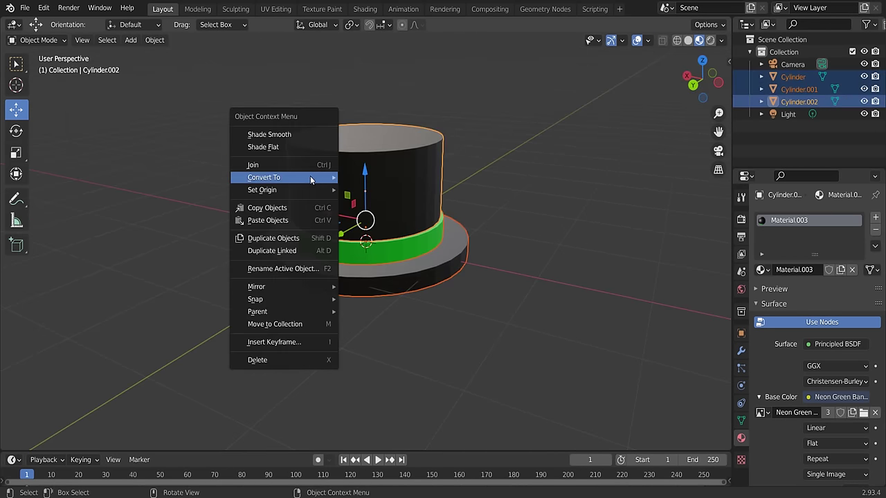
left_click(303, 164)
Apply Shade Smooth to the joined top hat and orbit to a level side view.
right_click(313, 175)
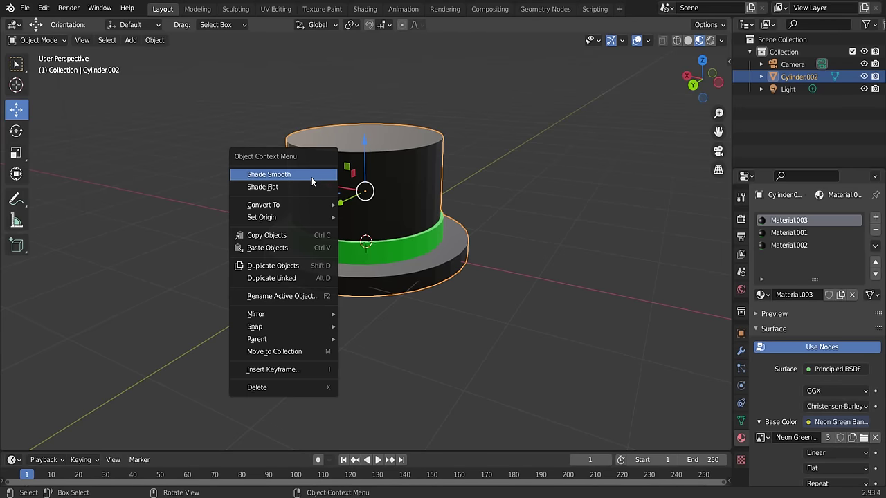
left_click(312, 173)
middle_click_drag(312, 172, 544, 173)
middle_click_drag(419, 181, 455, 184)
middle_click_drag(496, 293, 469, 293)
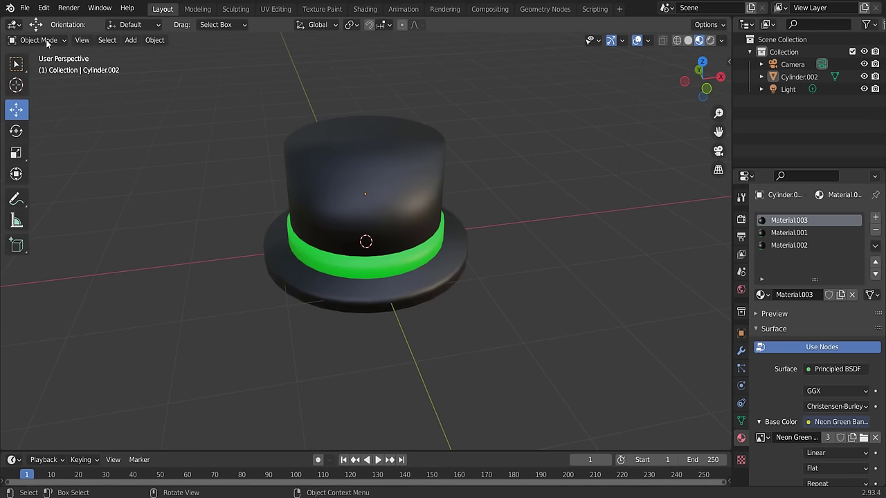
left_click(25, 8)
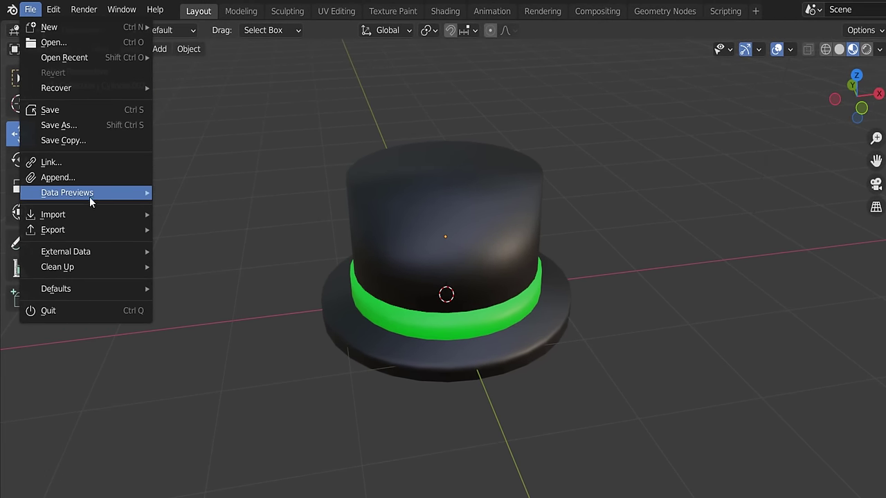
Import Dummy Avatar.obj as a Wavefront OBJ model.
mouse_move(93, 215)
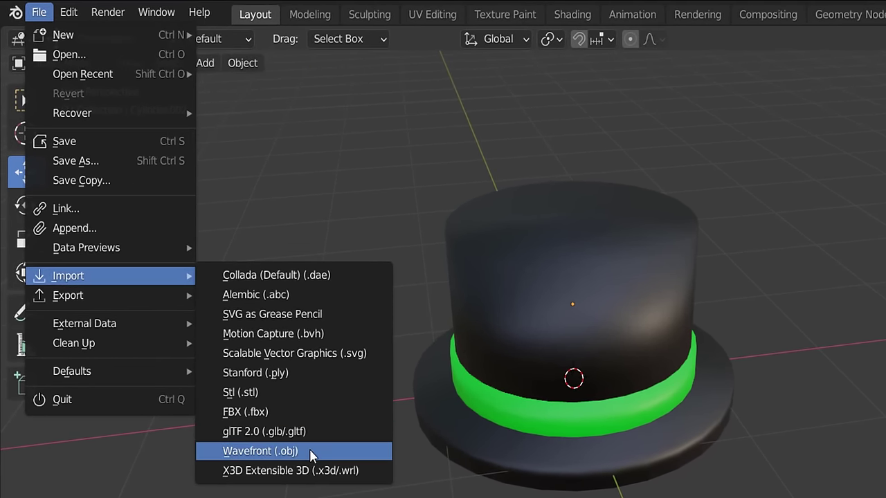
left_click(312, 451)
left_click(306, 382)
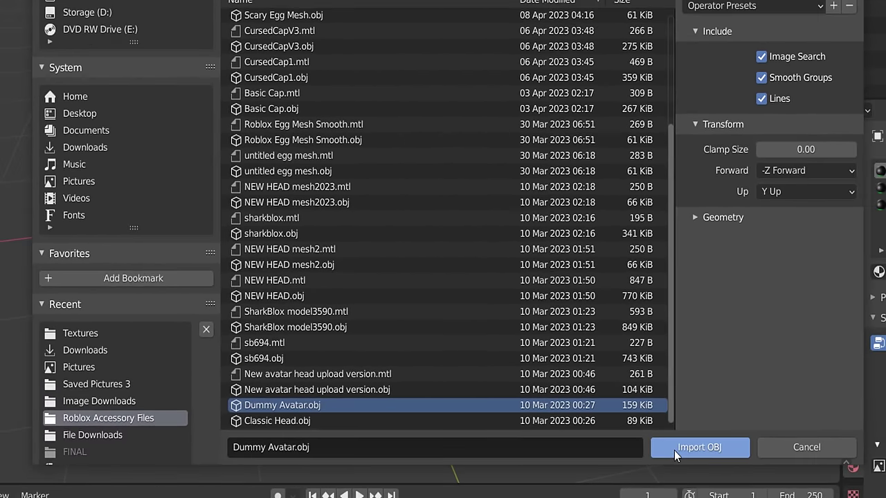
left_click(675, 450)
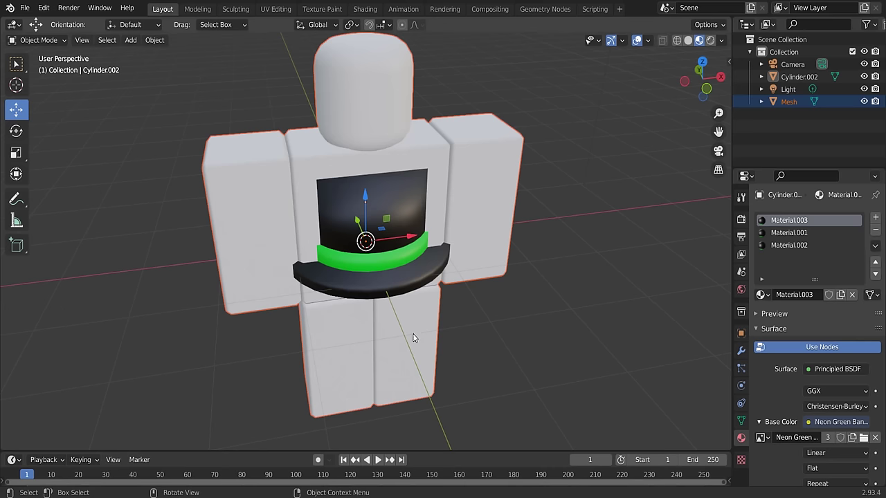
Select the top hat and raise it vertically above the avatar's head.
left_click(357, 281)
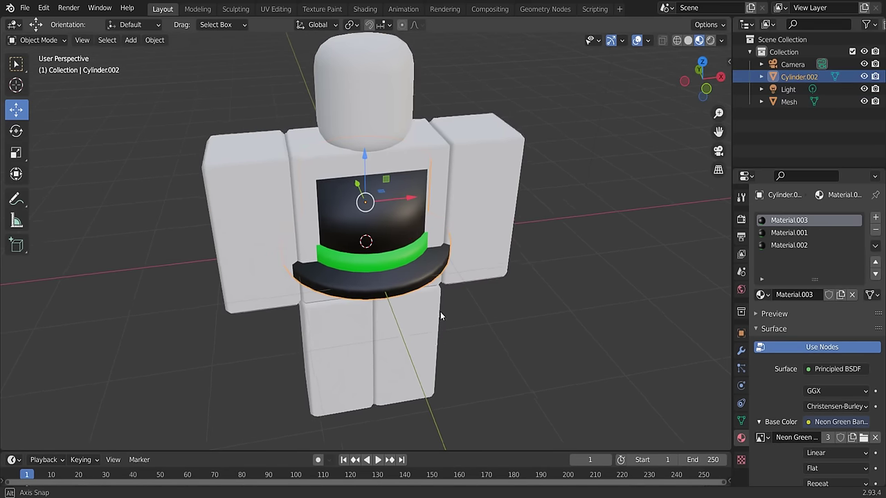
middle_click_drag(445, 317, 342, 167)
left_click_drag(362, 164, 361, 52)
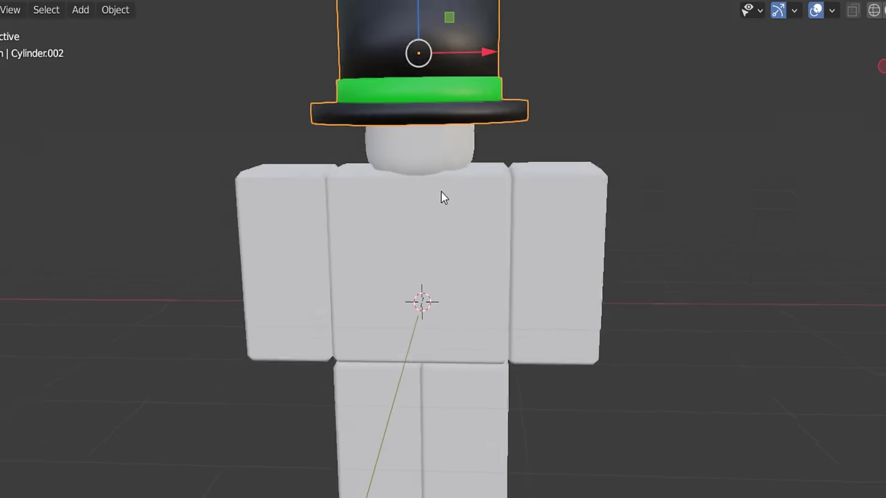
middle_click_drag(441, 196, 808, 329)
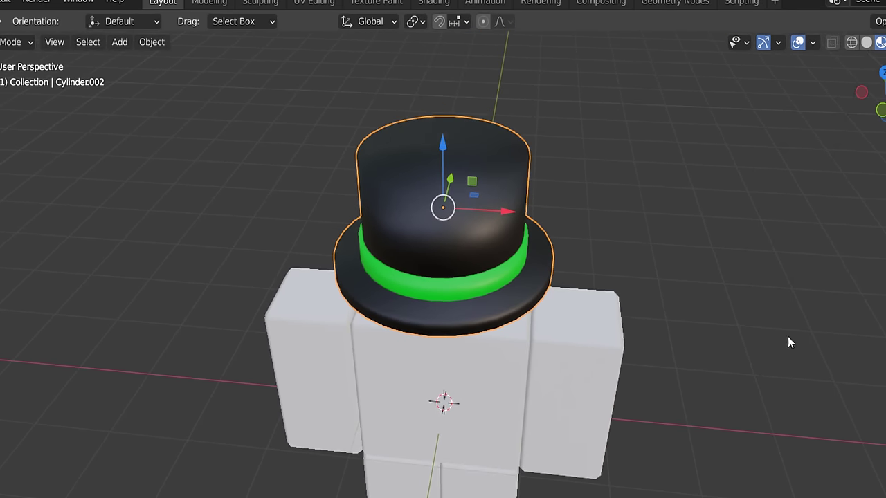
scroll(584, 360, "up", 2)
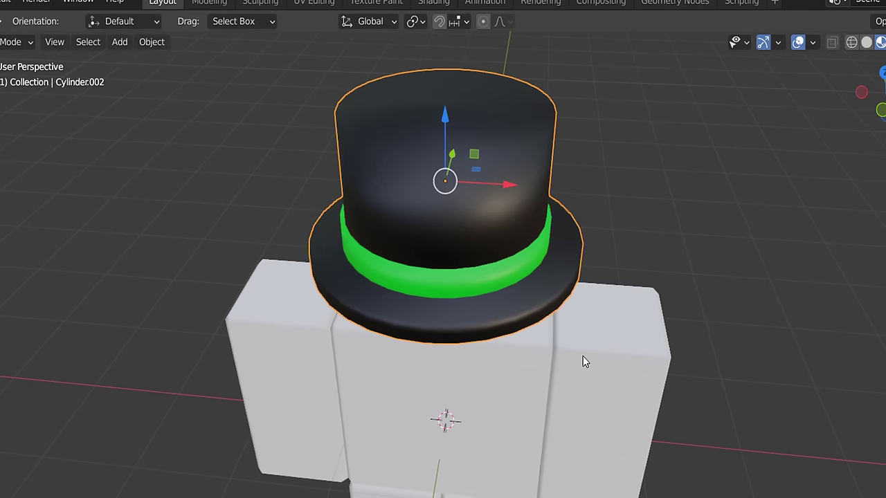
left_click_drag(422, 89, 421, 28)
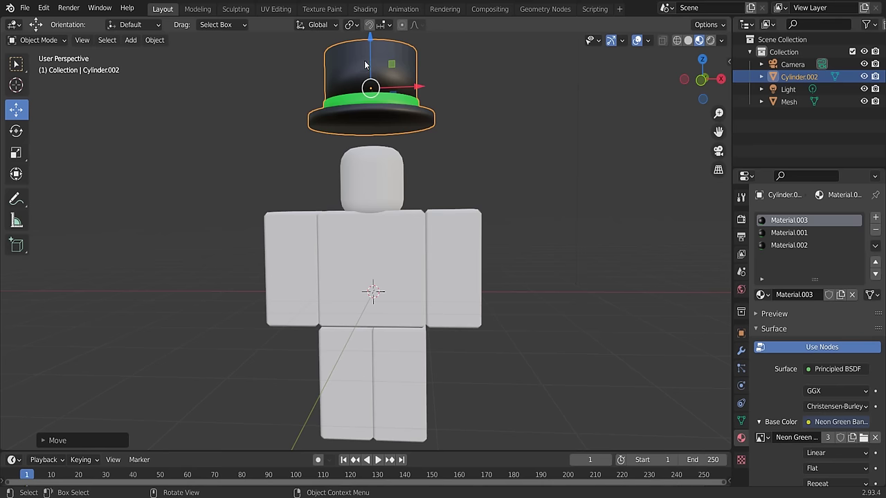
key("g")
key("z")
left_click(369, 92)
Move the top hat down along Z so it rests on the avatar's head.
middle_click_drag(369, 93, 458, 192)
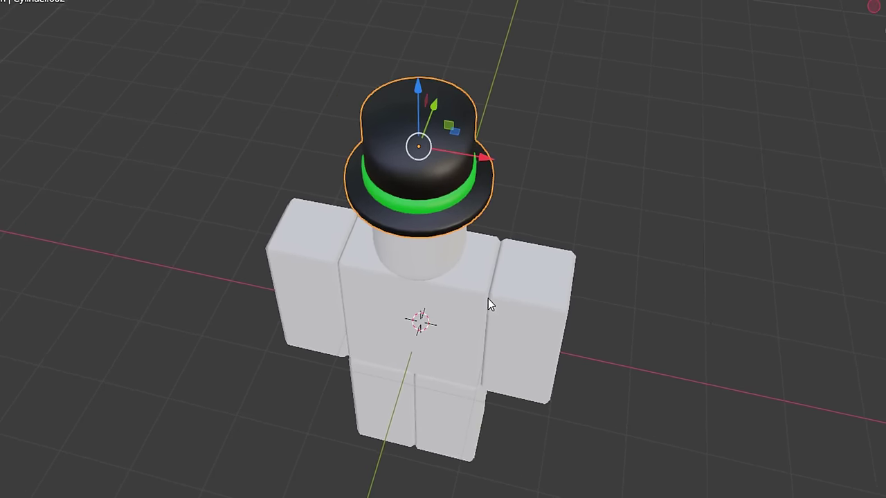
middle_click_drag(488, 305, 526, 333)
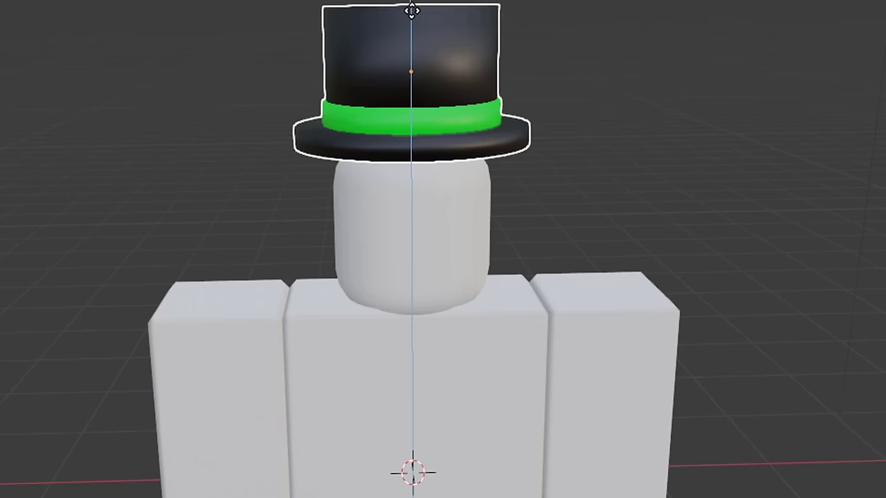
key("g")
key("z")
left_click(531, 348)
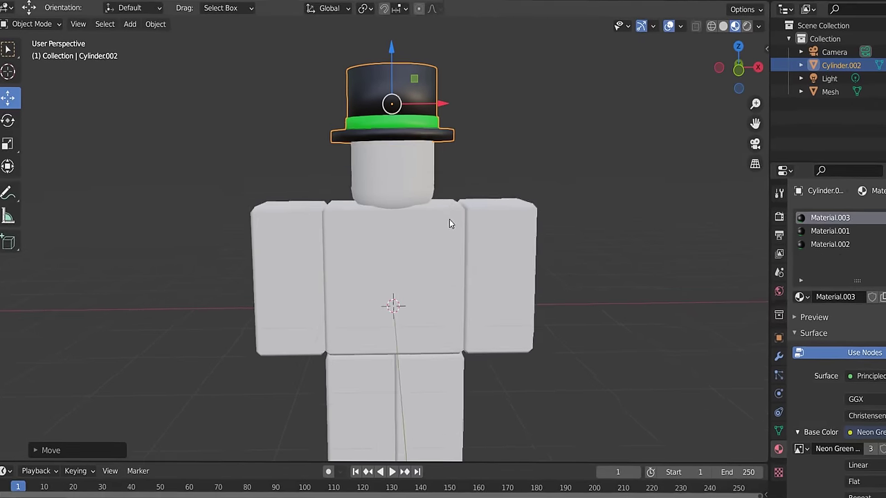
mouse_move(623, 244)
middle_mouse_down()
mouse_move(575, 270)
mouse_move(413, 241)
mouse_move(716, 243)
mouse_move(657, 253)
middle_mouse_up()
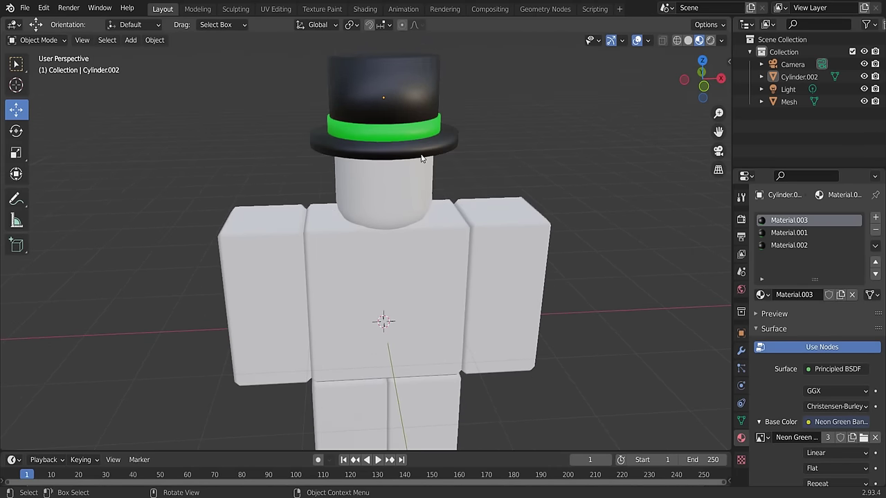
left_click(464, 115)
Look over the File export options and orbit around the character to check the hat's fit.
left_click(26, 8)
mouse_move(86, 206)
middle_click_drag(567, 259, 613, 258)
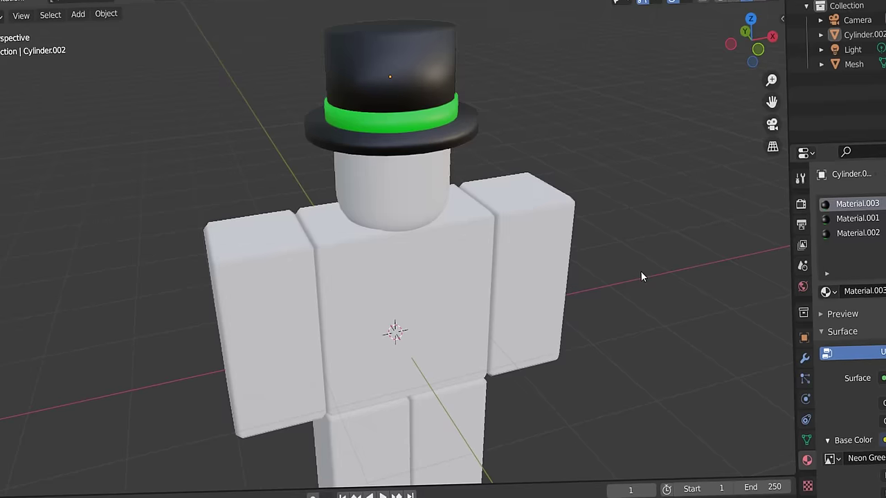
middle_click_drag(648, 282, 599, 303)
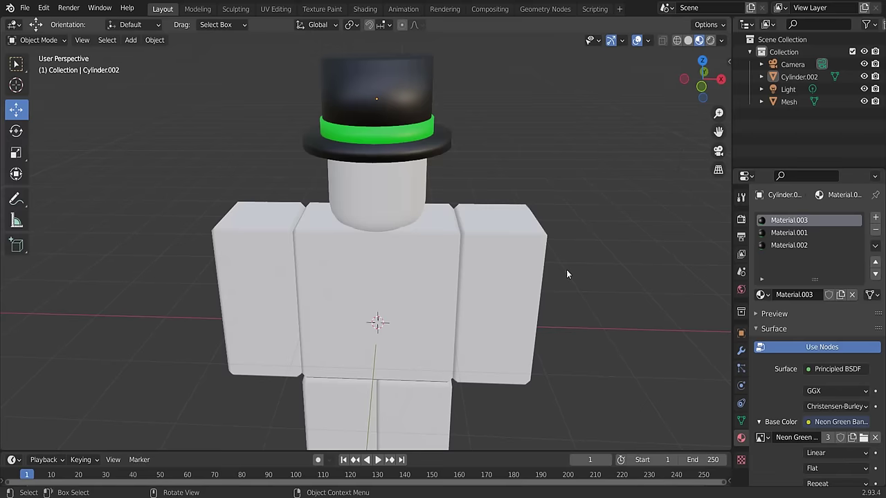
left_click(421, 147)
Delete the avatar body, leaving only the hat selected.
left_click(425, 268)
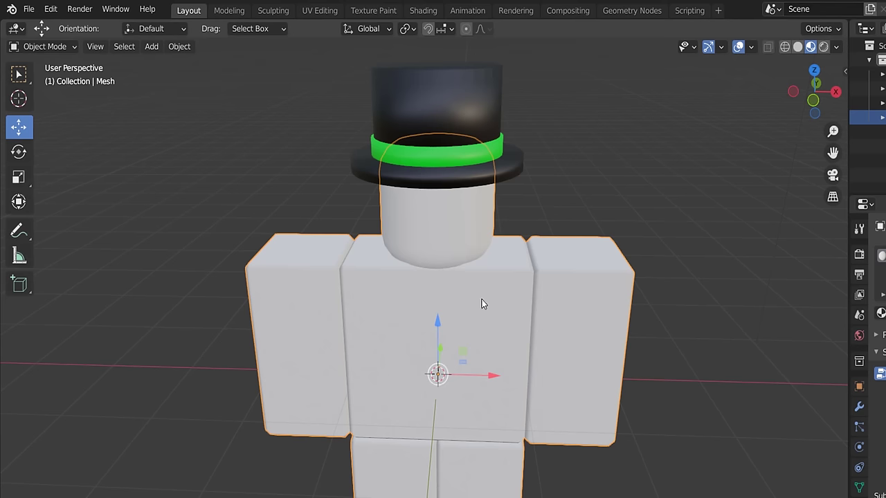
key("Delete")
middle_click_drag(469, 293, 398, 175)
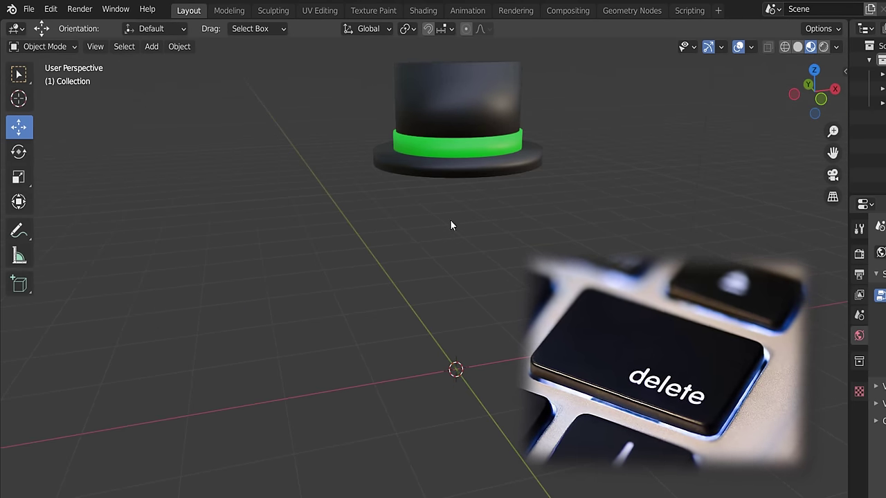
key("a")
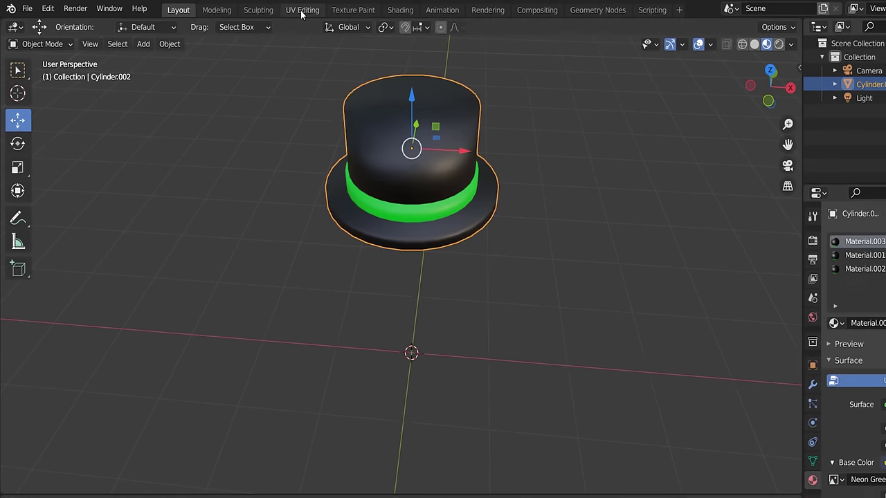
In UV Editing, save the hat texture as a copy with 'v2' added to its filename.
left_click(322, 11)
left_click(199, 52)
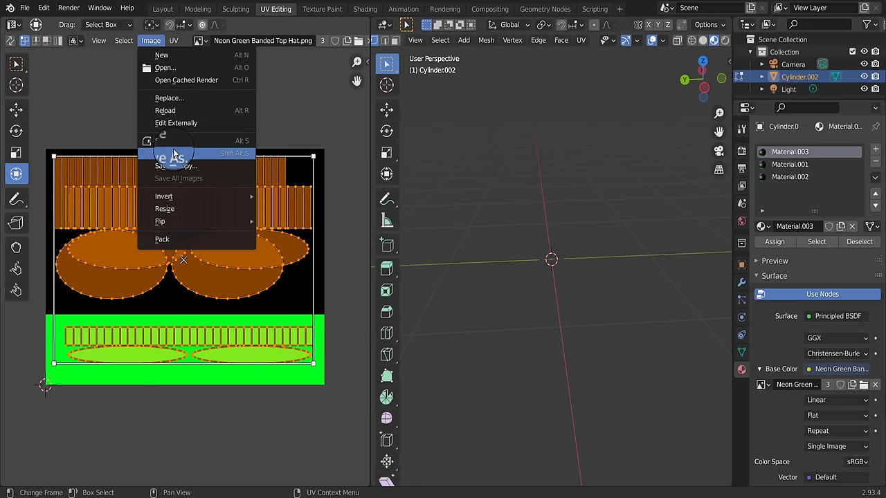
left_click(174, 153)
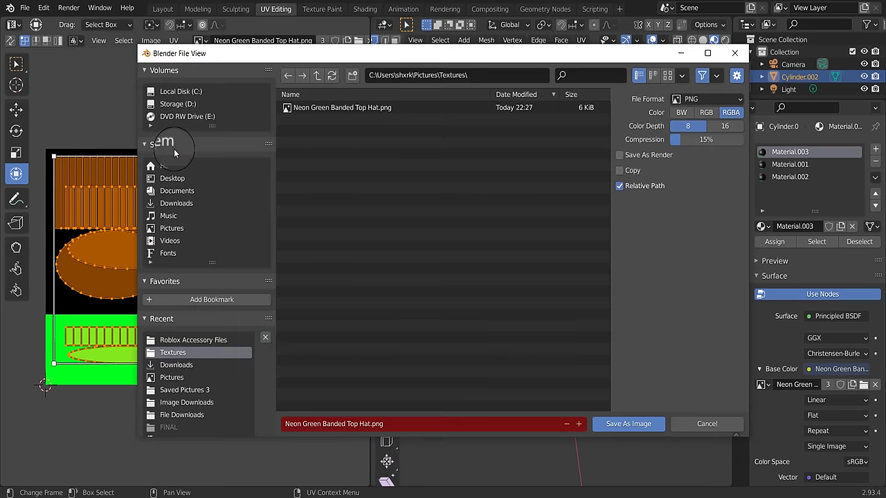
left_click(373, 423)
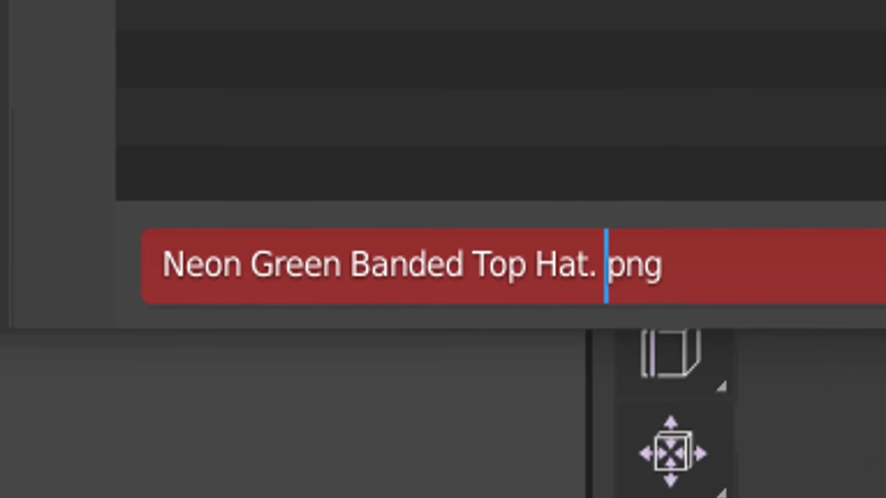
type("v2")
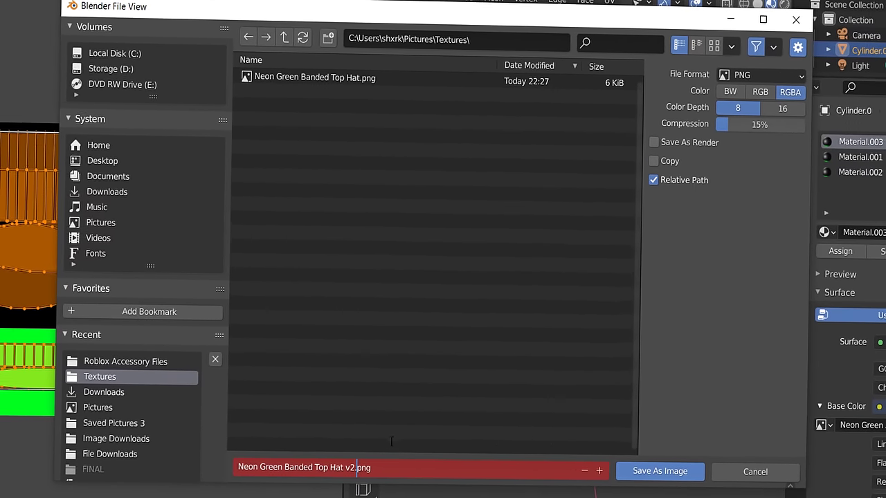
left_click(651, 473)
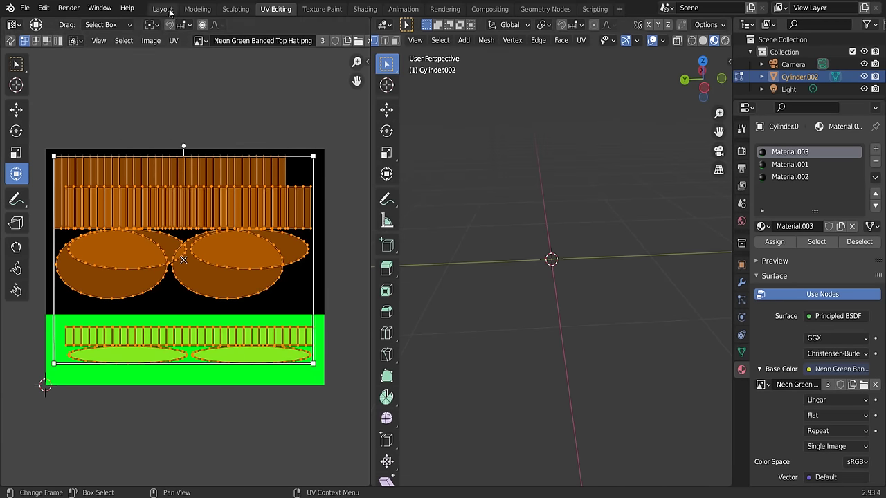
left_click(163, 9)
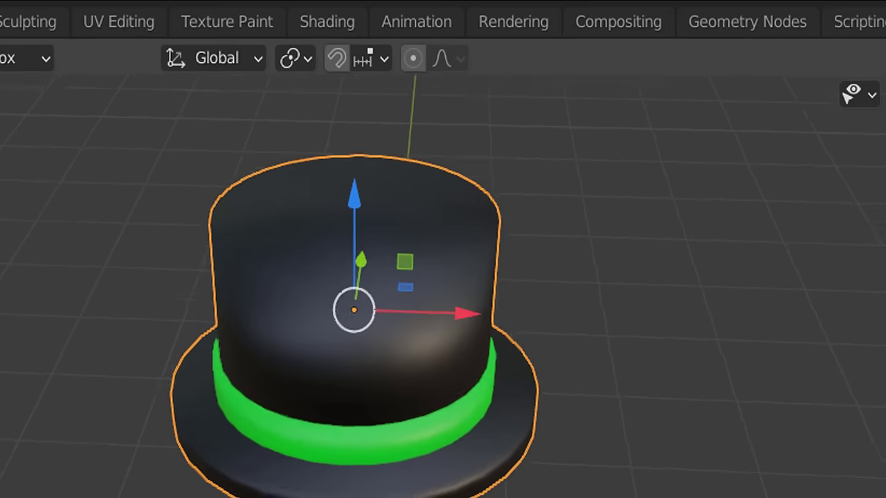
middle_click_drag(504, 298, 485, 290)
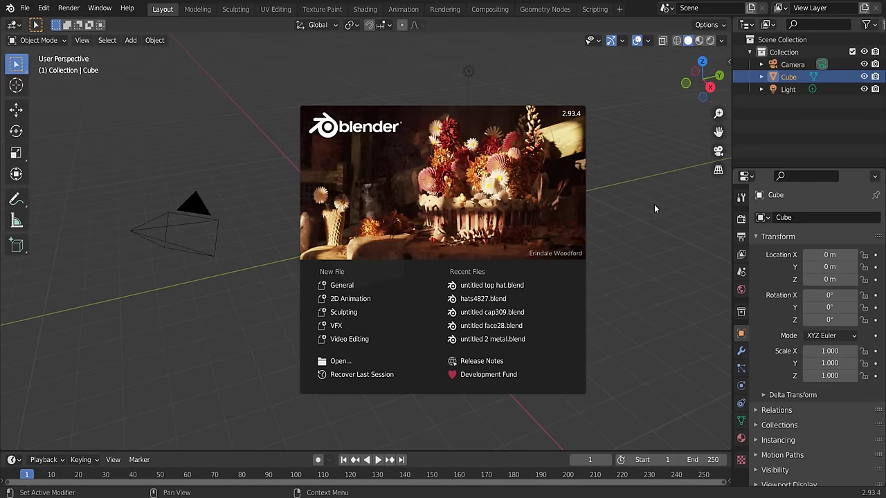
Dismiss the startup splash and zoom in on the default cube.
left_click(644, 228)
scroll(408, 208, "up", 4)
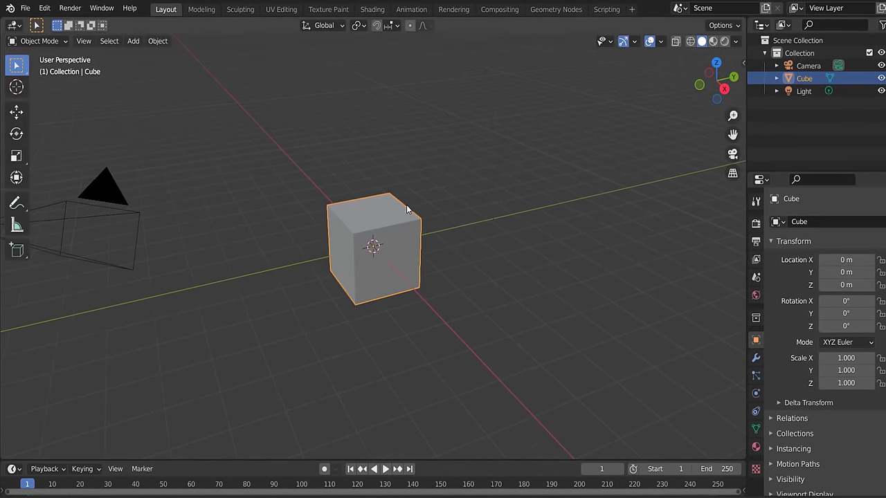
scroll(415, 221, "up", 2)
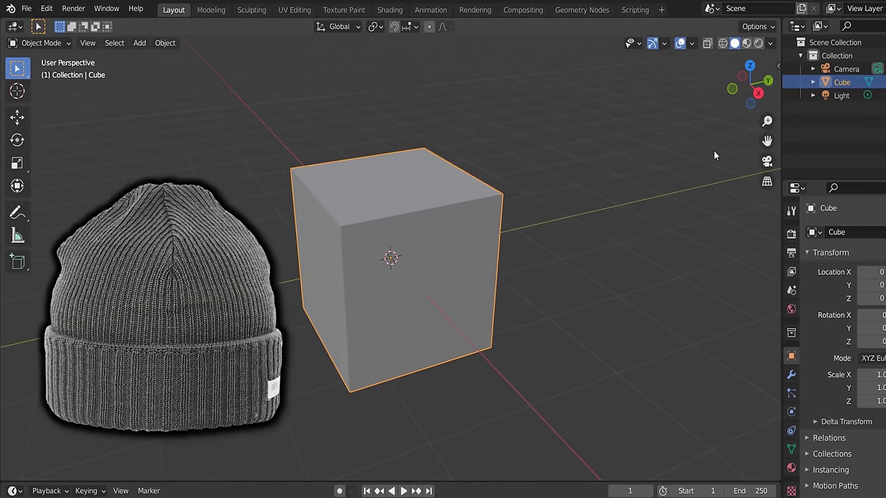
left_click_drag(775, 141, 875, 144)
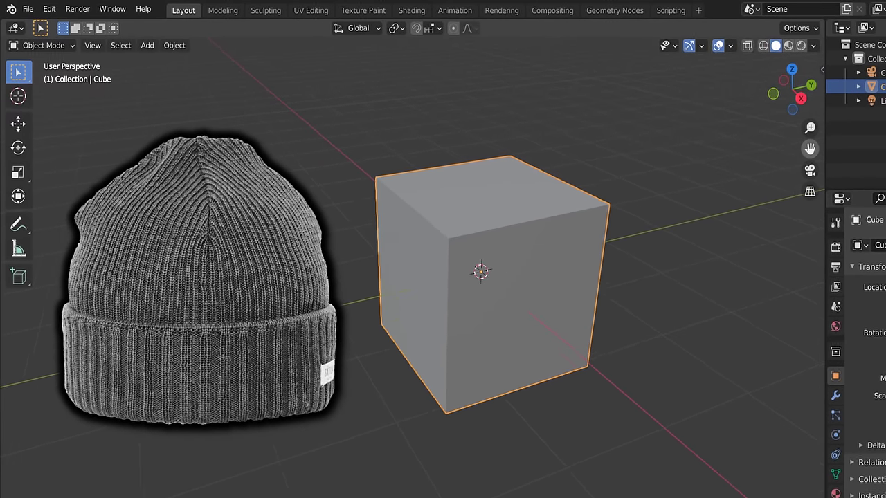
scroll(561, 241, "up", 2)
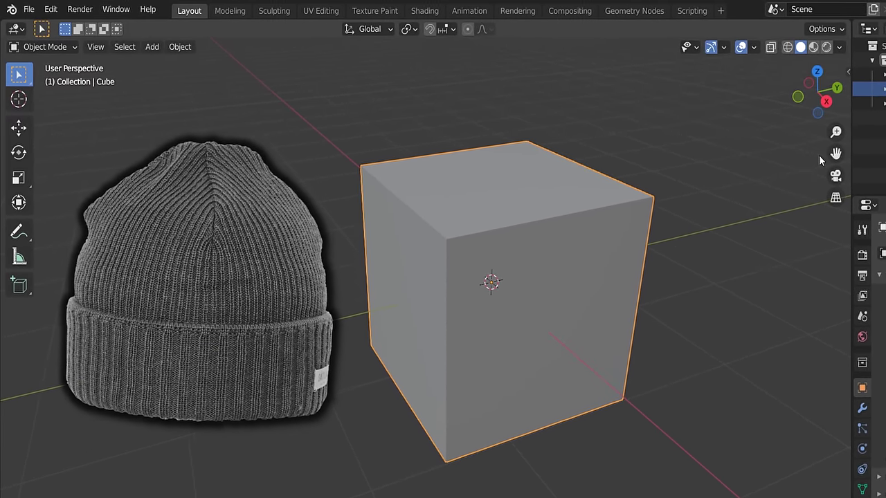
middle_click_drag(833, 161, 632, 275)
middle_click_drag(625, 235, 585, 246)
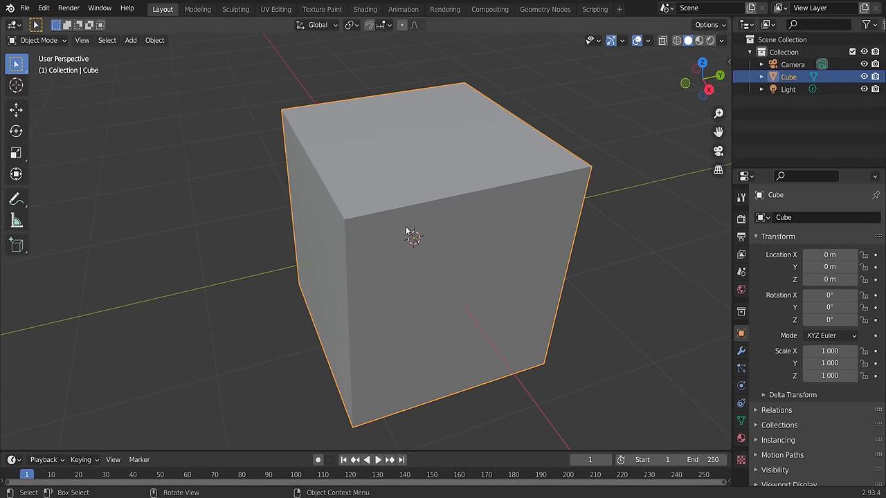
Delete the default cube and bring up the Add > Mesh list.
key("Delete")
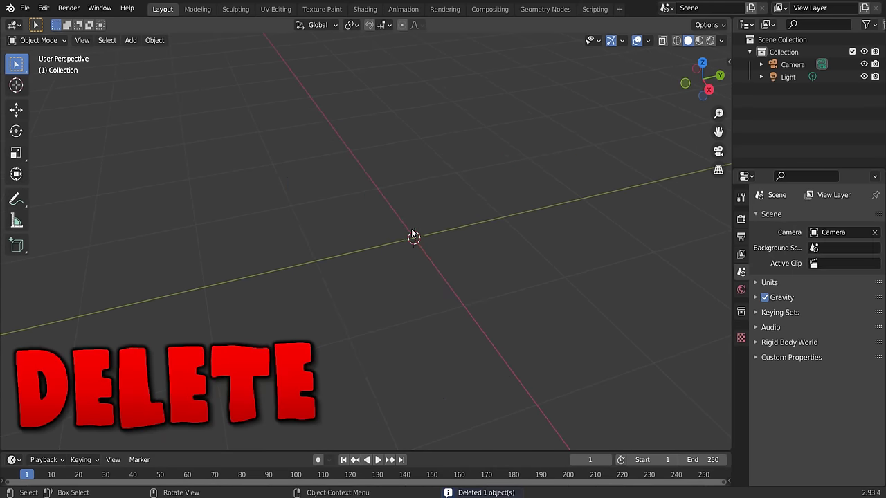
left_click(130, 40)
mouse_move(167, 54)
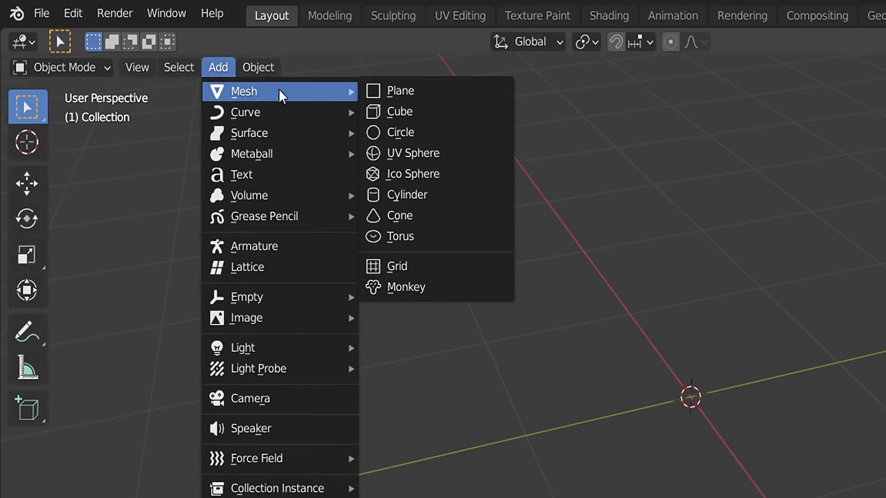
Add a UV sphere and switch it into Edit Mode.
left_click(457, 153)
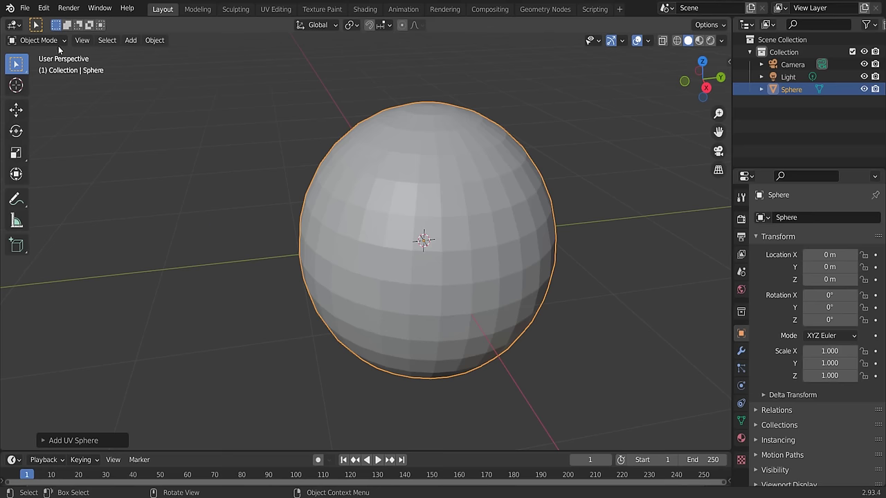
left_click(59, 41)
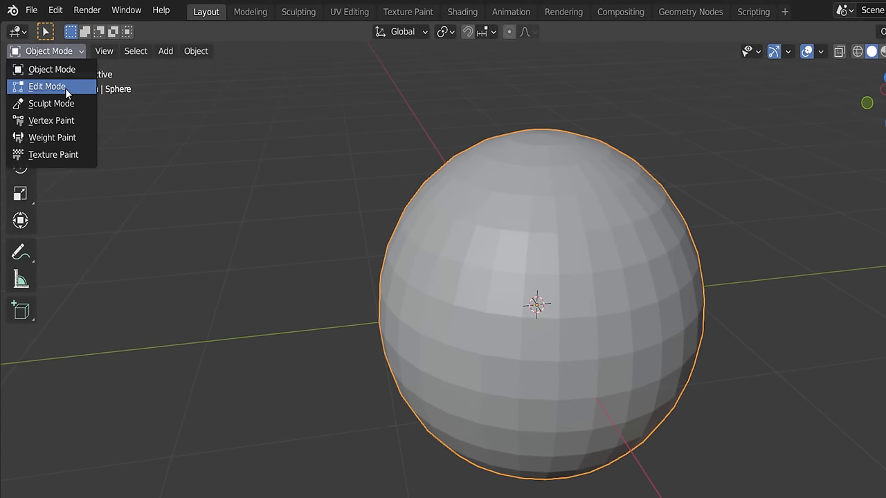
left_click(65, 88)
middle_click_drag(693, 388, 646, 489)
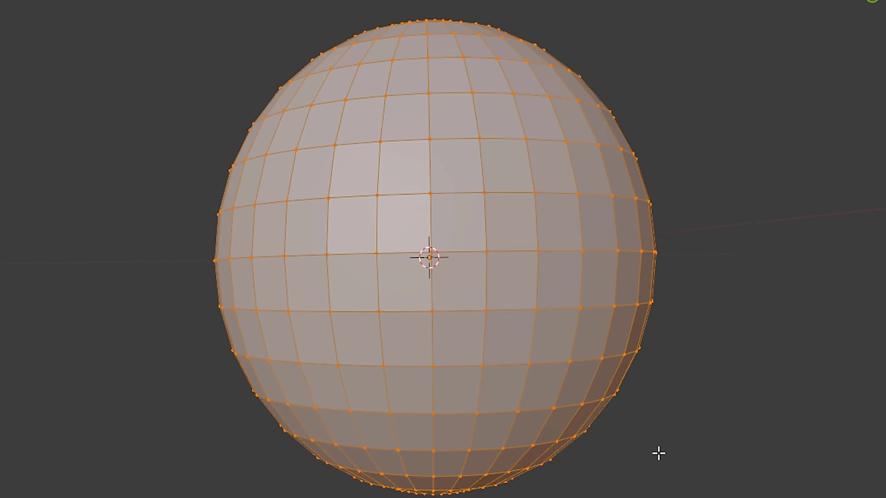
Deselect all, then box-select every vertex in the sphere's lower half.
key("alt+a")
left_click_drag(675, 419, 216, 221)
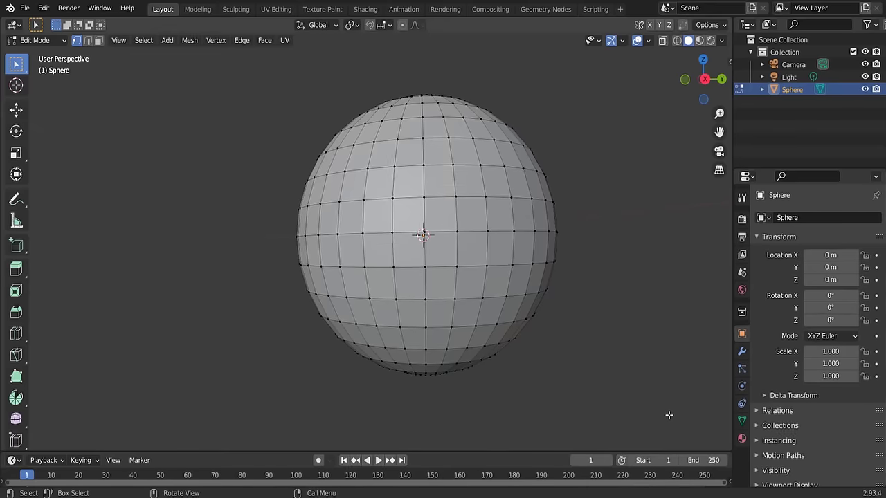
middle_click_drag(600, 266, 582, 441)
left_click_drag(602, 454, 192, 241)
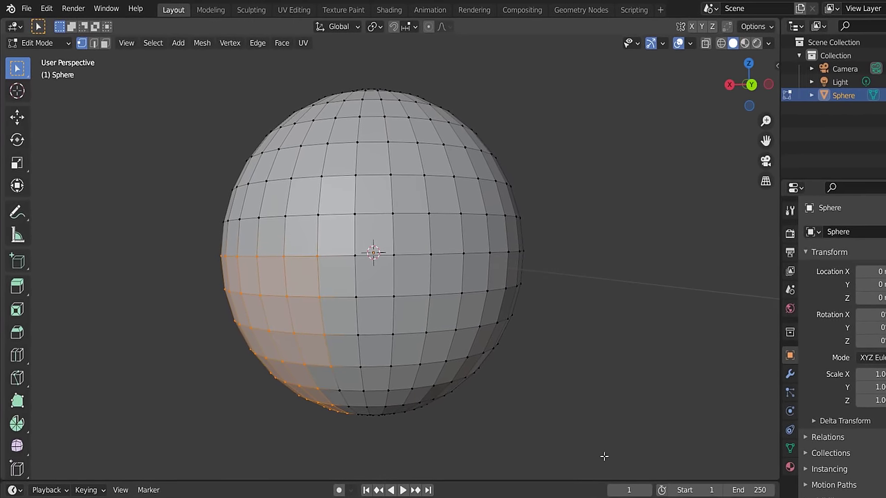
middle_click_drag(651, 387, 485, 397)
left_click_drag(518, 452, 203, 250)
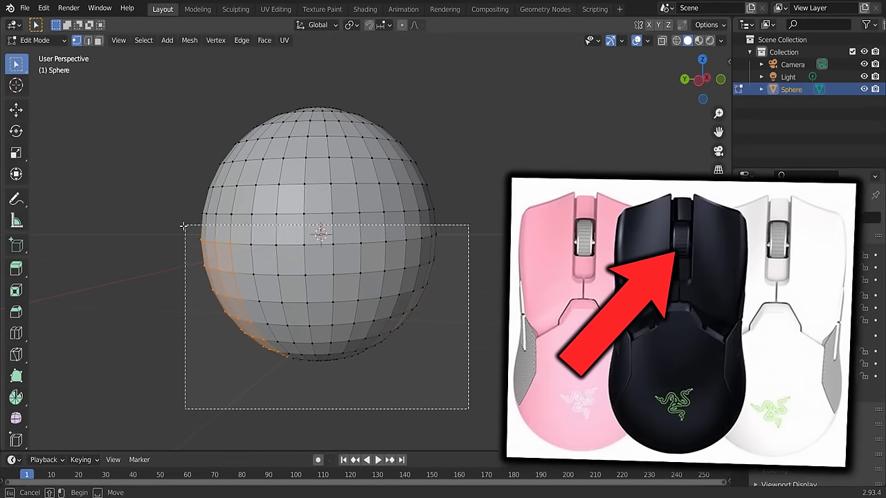
middle_click_drag(421, 285, 623, 438)
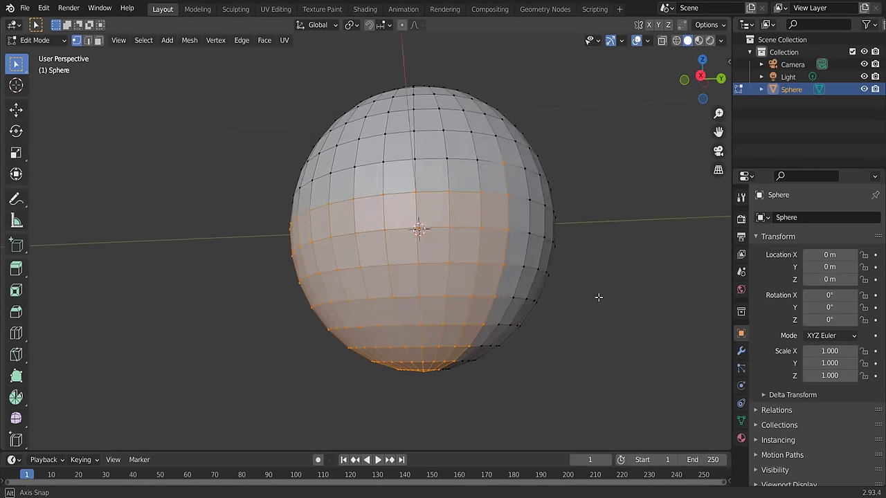
middle_click_drag(599, 297, 466, 194)
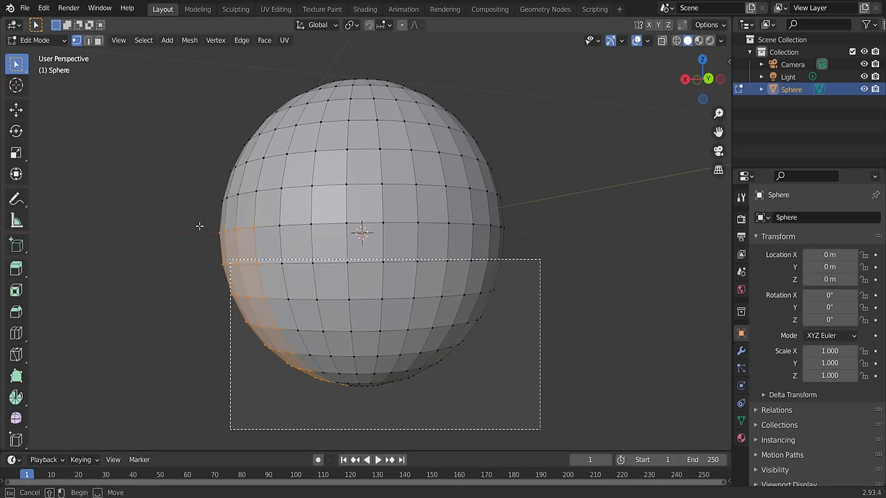
middle_click_drag(200, 227, 335, 290)
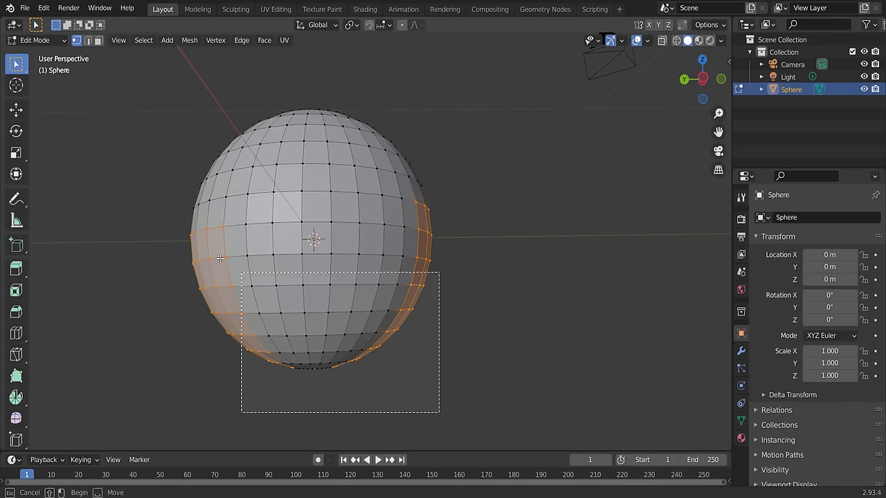
middle_click_drag(171, 217, 430, 303)
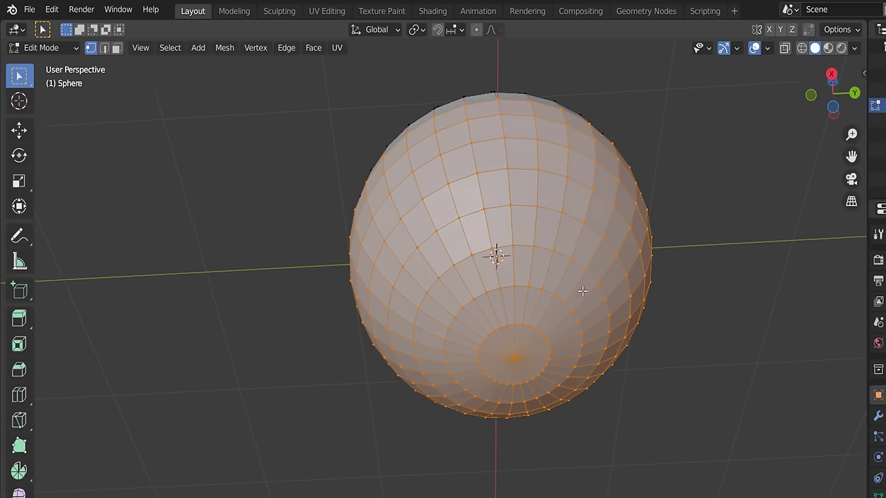
middle_click_drag(582, 292, 537, 327)
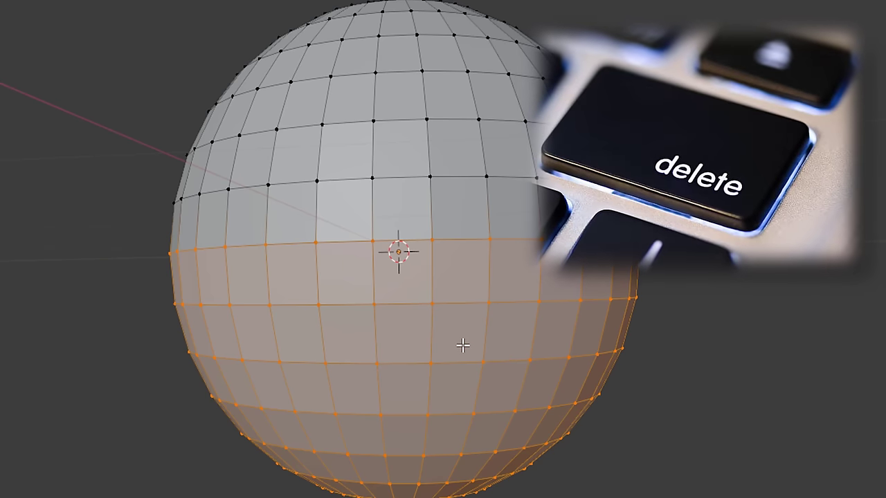
Dissolve the lower-half vertices to leave a hemisphere, then return to Object Mode.
key("Delete")
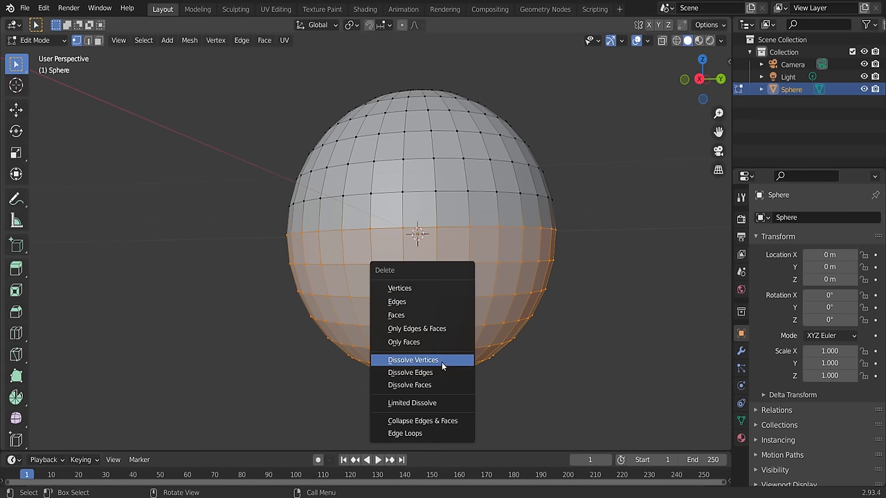
left_click(443, 364)
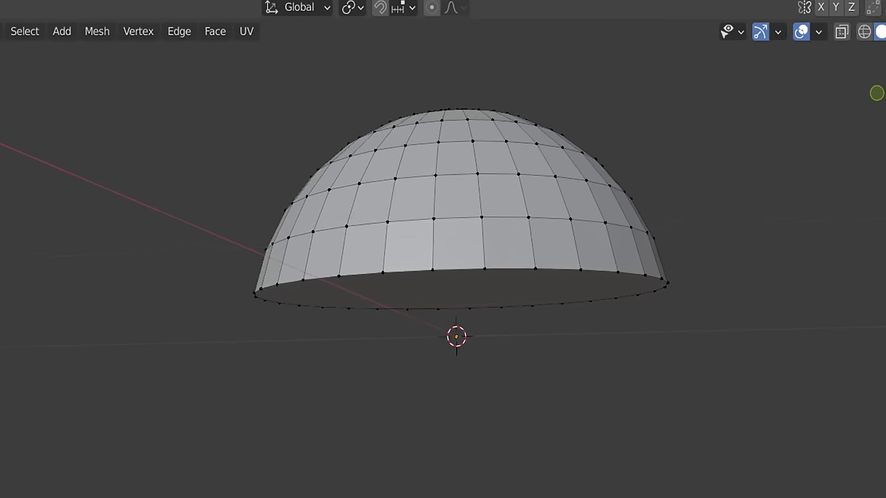
middle_click_drag(436, 497, 454, 497)
left_click(40, 42)
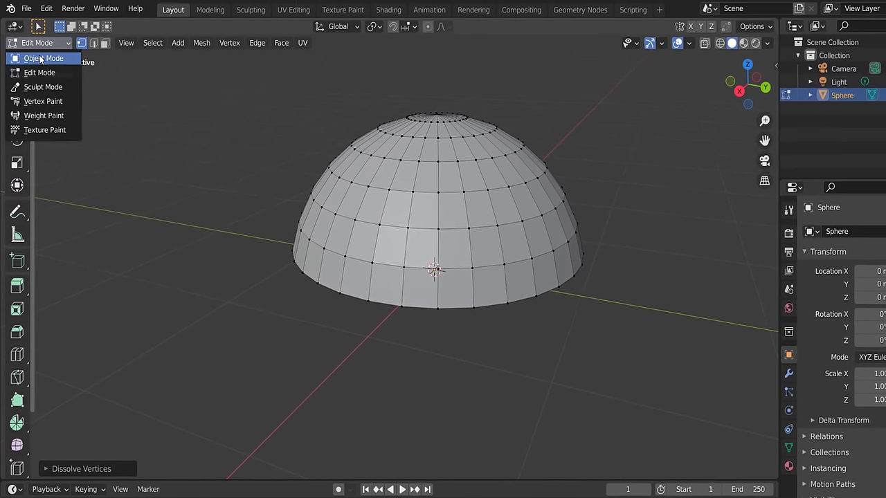
left_click(39, 59)
scroll(485, 340, "up", 3)
middle_click_drag(510, 306, 518, 260)
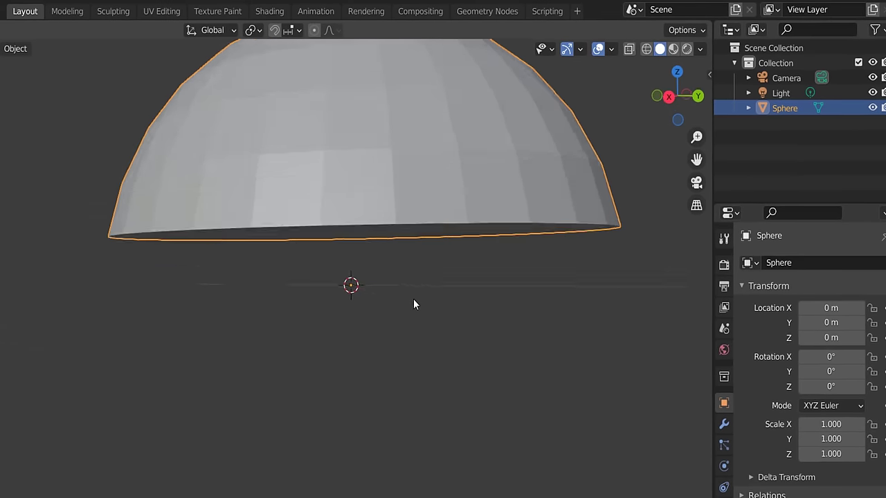
middle_click_drag(412, 306, 464, 398)
scroll(486, 427, "down", 3)
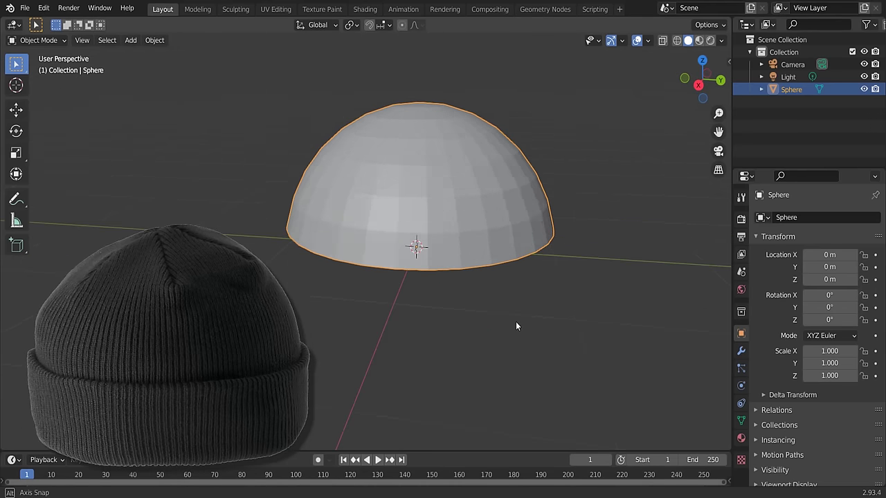
Scale the hemisphere along Z to about 1.49 for a taller dome.
left_click(16, 152)
left_click_drag(416, 197, 407, 147)
left_click(407, 147)
scroll(429, 180, "down", 2)
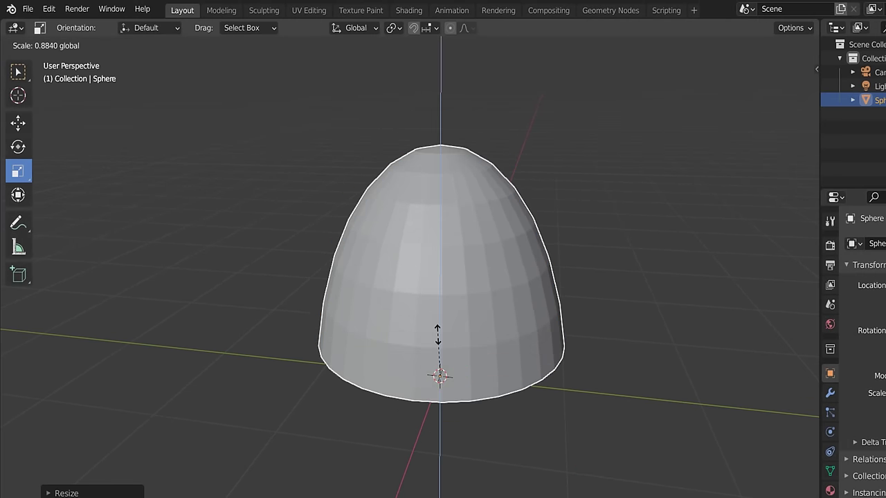
left_click_drag(438, 335, 421, 325)
middle_click_drag(421, 326, 449, 320)
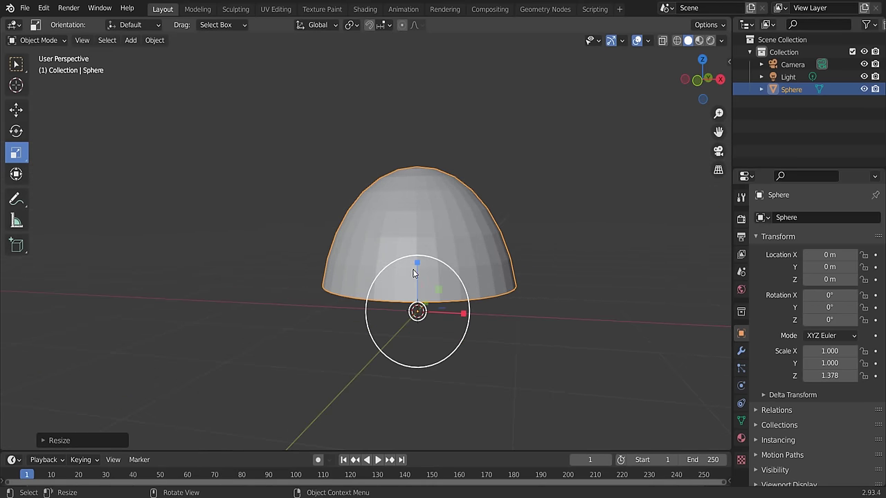
left_click_drag(416, 265, 419, 256)
middle_click_drag(516, 286, 387, 289)
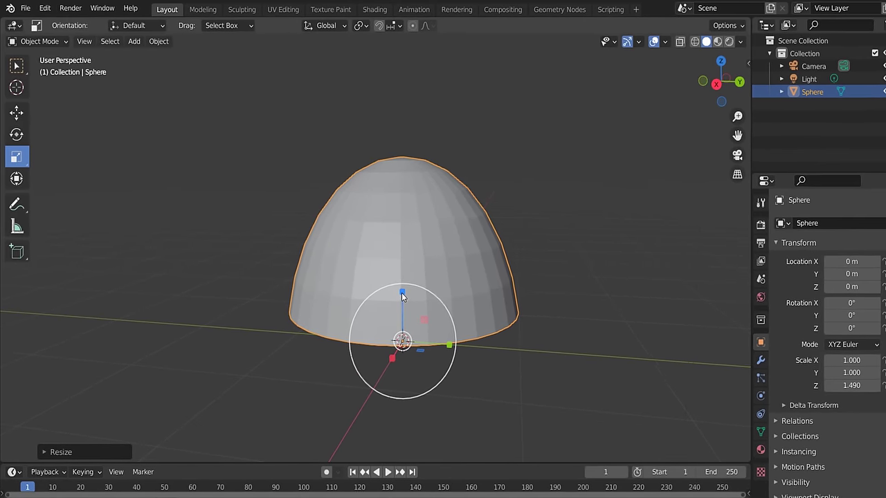
left_click_drag(402, 293, 403, 276)
Raise the dome slightly upward along Z.
middle_click_drag(443, 298, 548, 304)
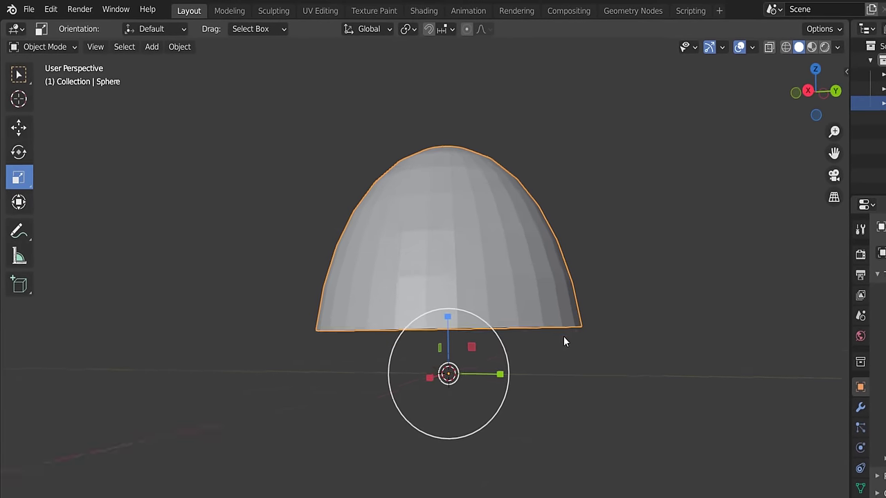
middle_click_drag(563, 338, 529, 343)
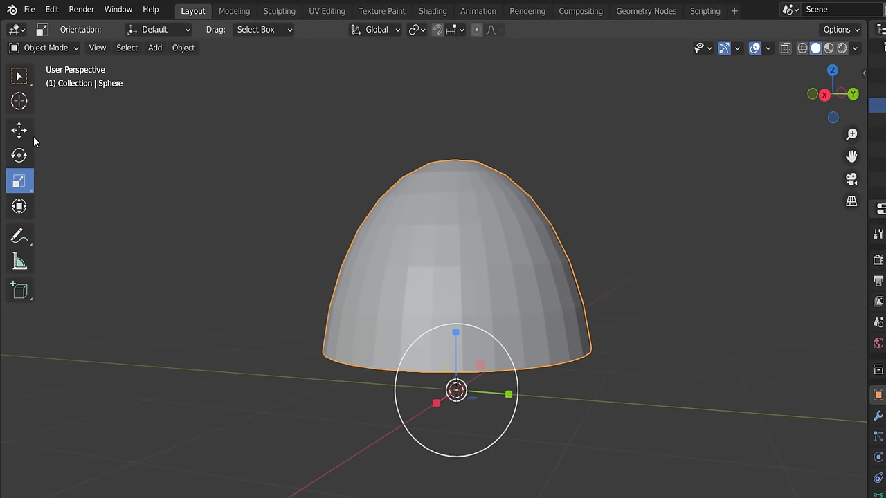
left_click_drag(451, 331, 467, 360)
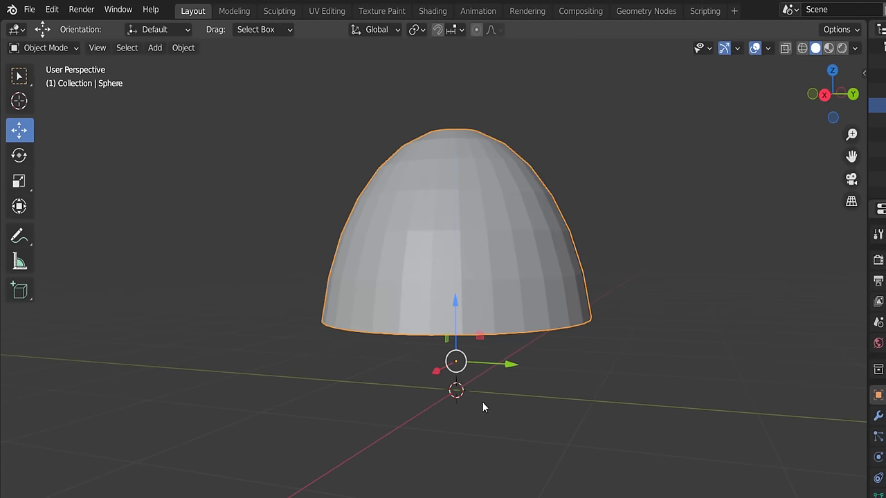
left_click(156, 48)
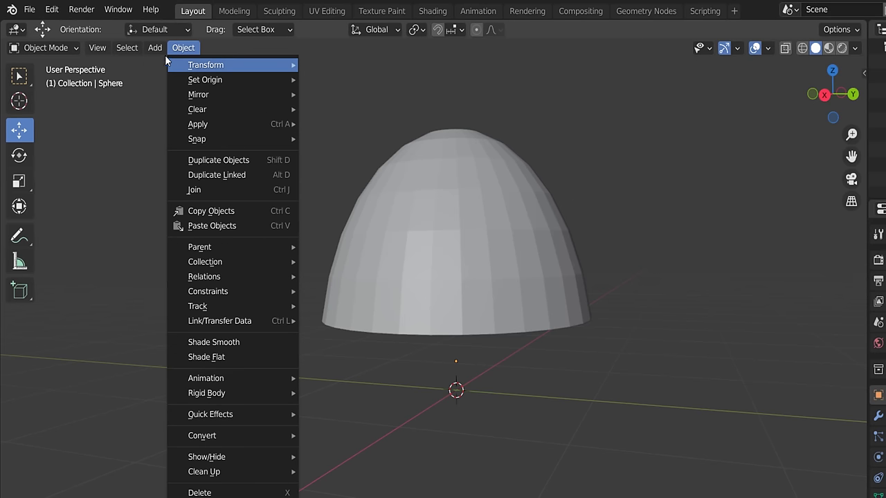
Add a cylinder and flatten it to scale 0.999, 0.999, 0.114 around the dome's base.
mouse_move(173, 65)
left_click(291, 141)
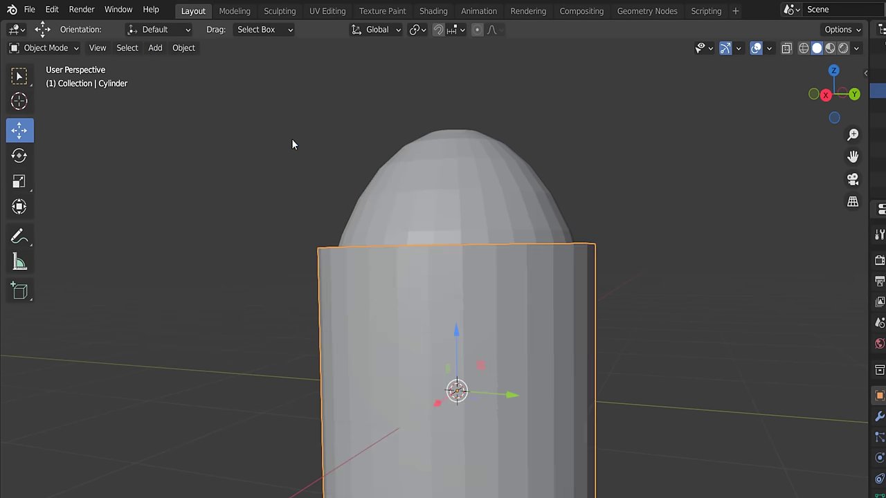
middle_click_drag(445, 277, 413, 318)
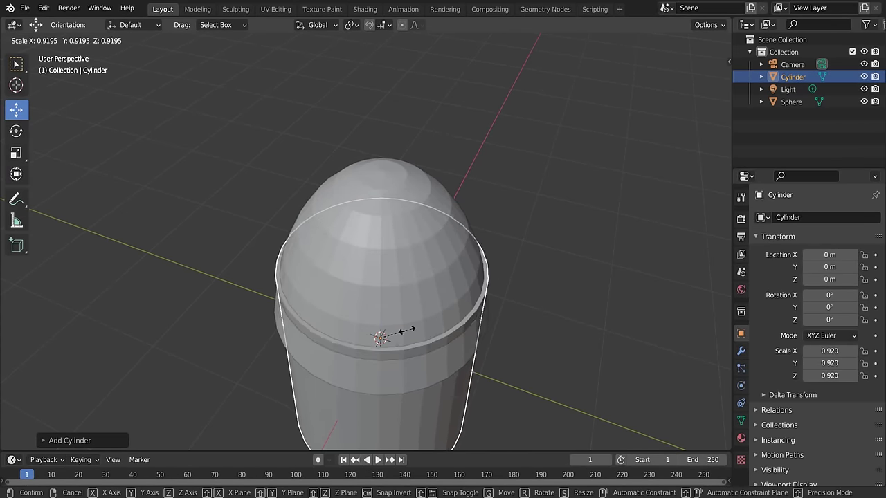
left_click(21, 156)
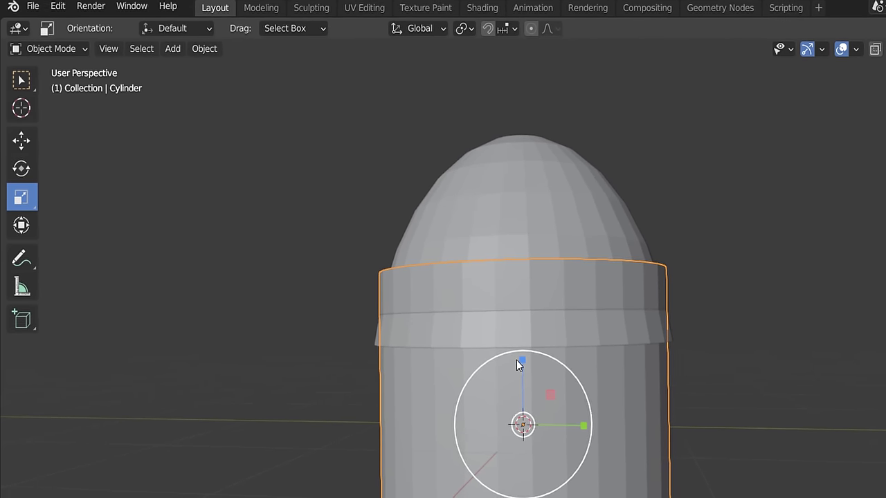
left_click_drag(516, 360, 516, 396)
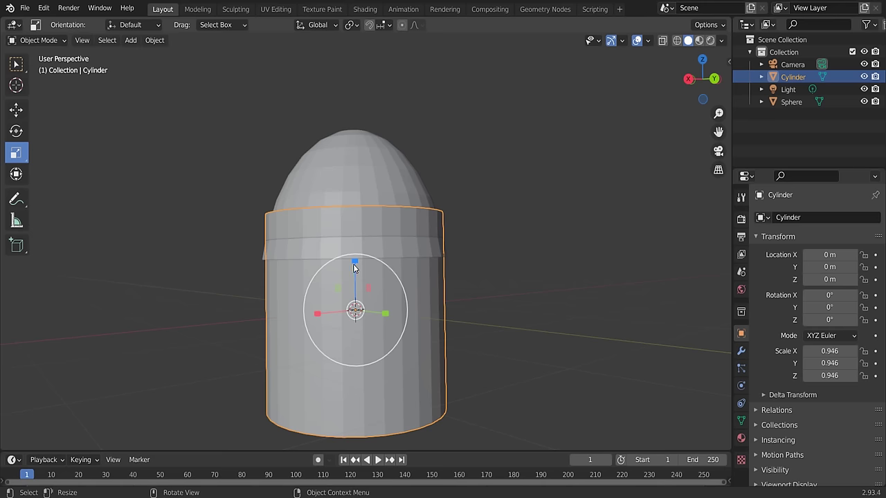
left_click_drag(353, 263, 349, 276)
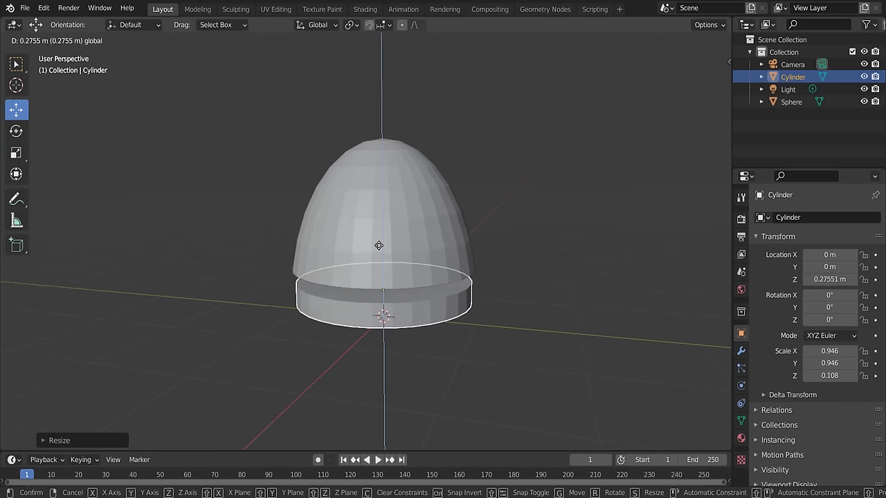
left_click_drag(378, 237, 380, 236)
scroll(407, 229, "up", 2)
key("s")
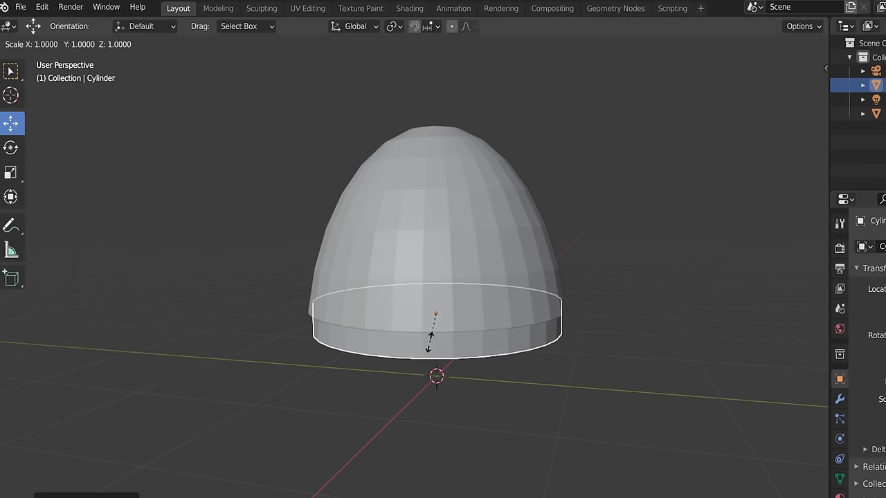
left_click_drag(432, 325, 423, 354)
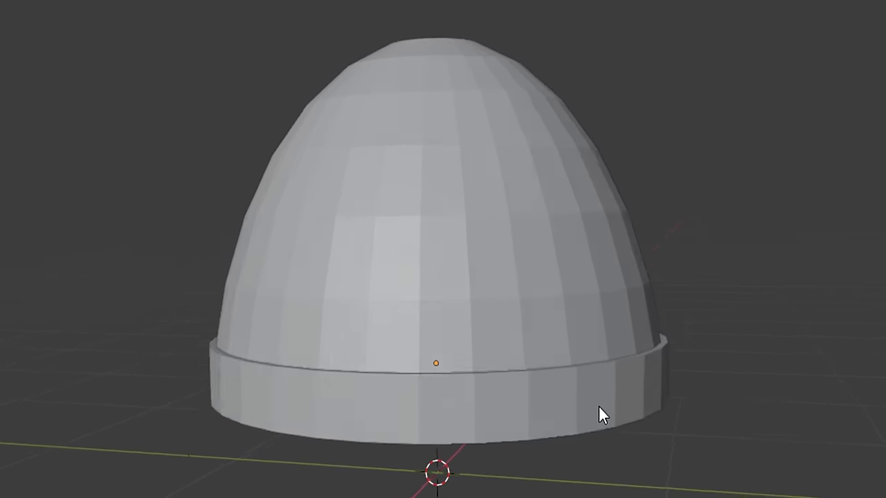
Box-select both the dome and the cuff band.
middle_click_drag(598, 413, 553, 364)
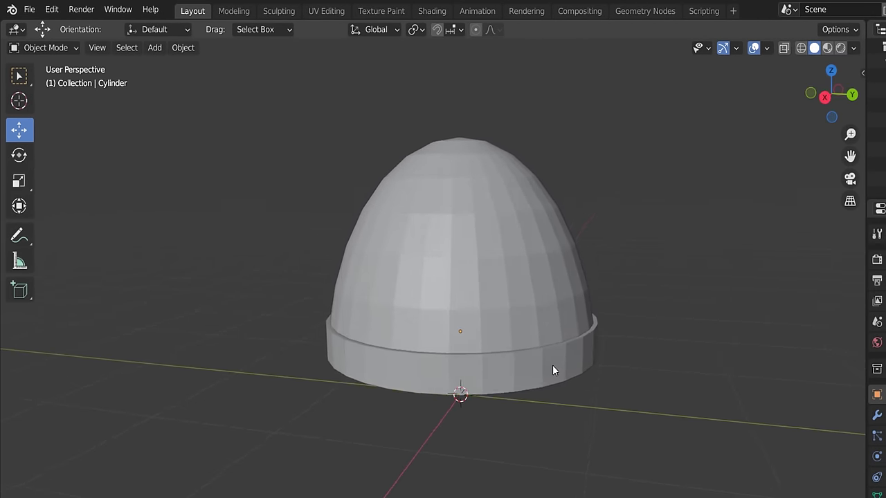
left_click_drag(698, 486, 304, 182)
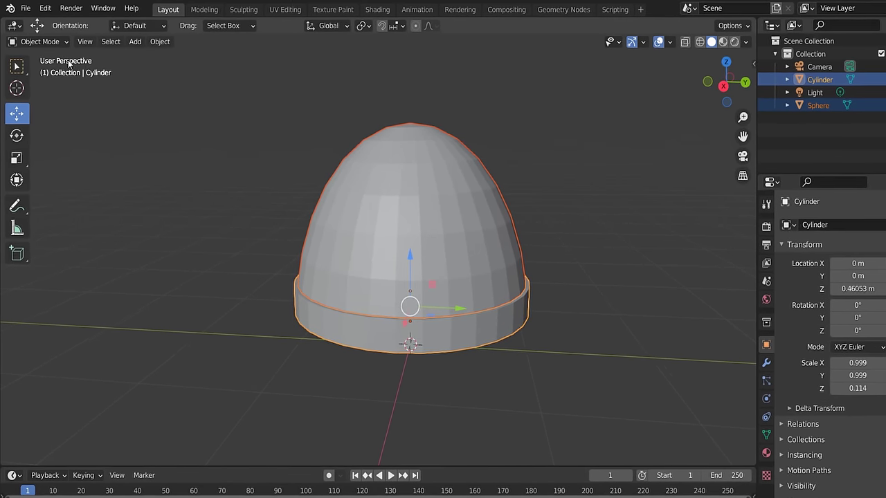
left_click(38, 40)
Recalculate the meshes' normals in Edit Mode, then return to Object Mode.
left_click(41, 54)
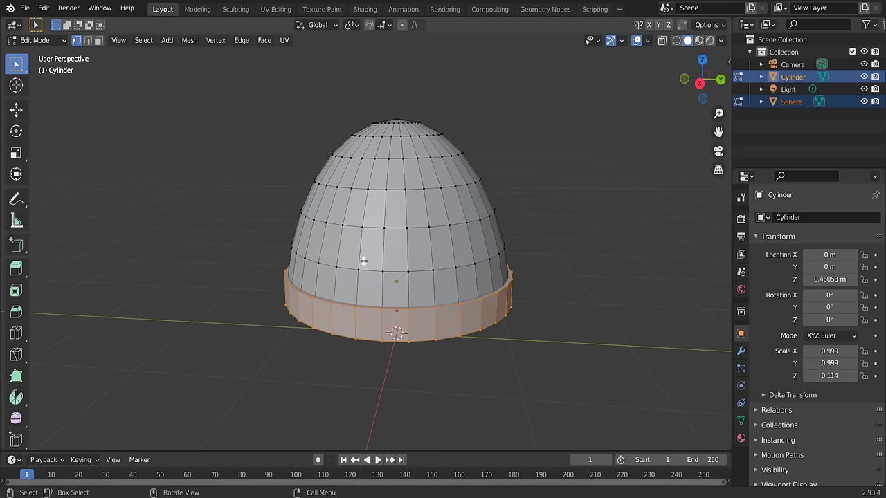
key("shift+n")
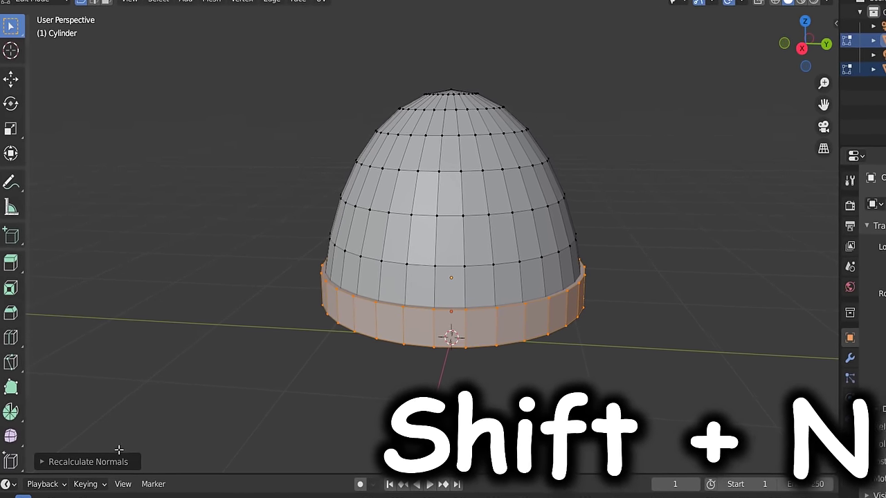
left_click(38, 2)
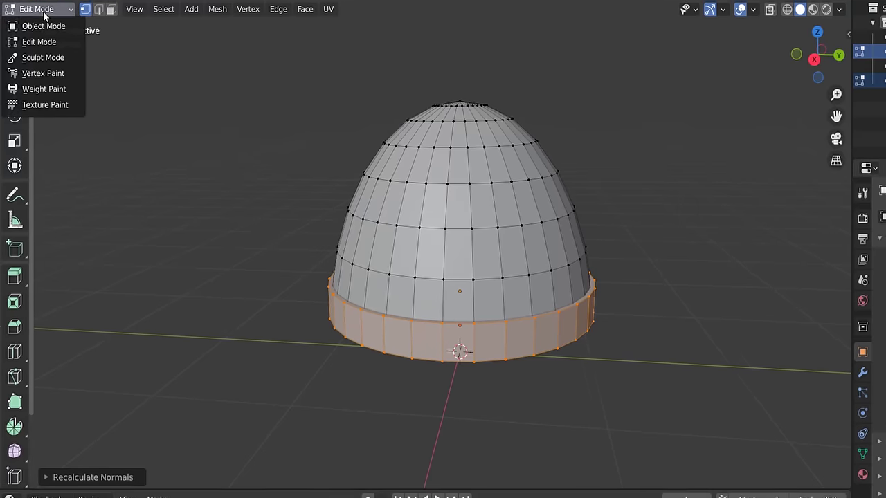
left_click(43, 25)
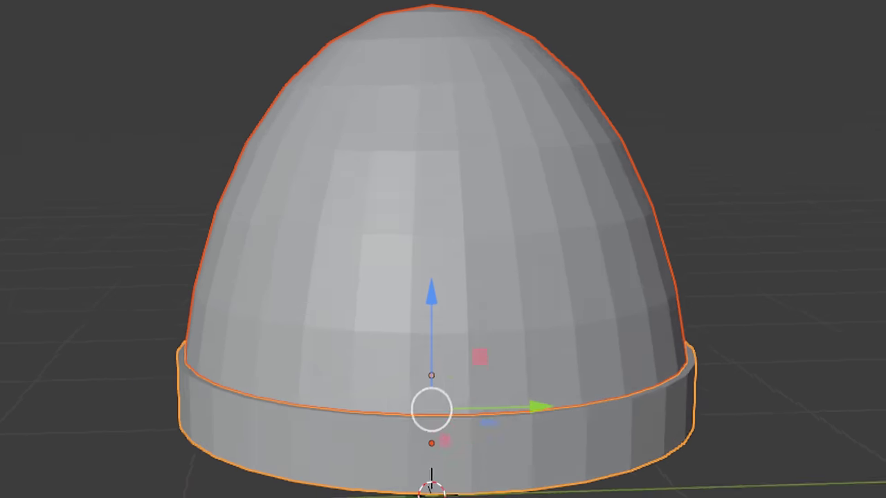
Lower the cylinder cuff along Z to the dome's base, then select the dome.
left_click(430, 456)
key("g")
key("z")
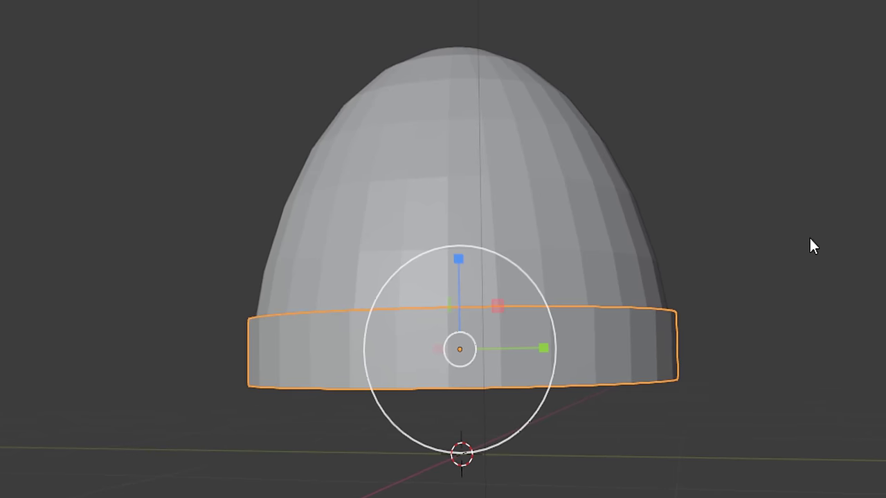
left_click(692, 291)
middle_click_drag(692, 291, 632, 291)
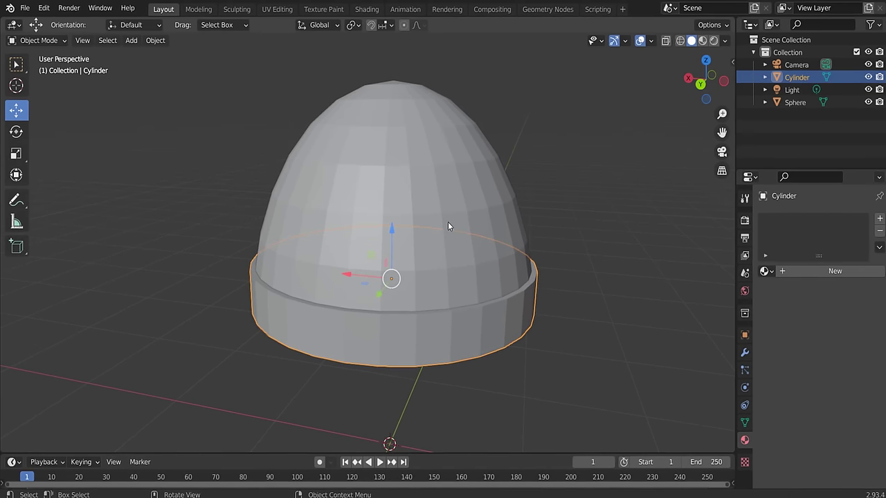
left_click(448, 227)
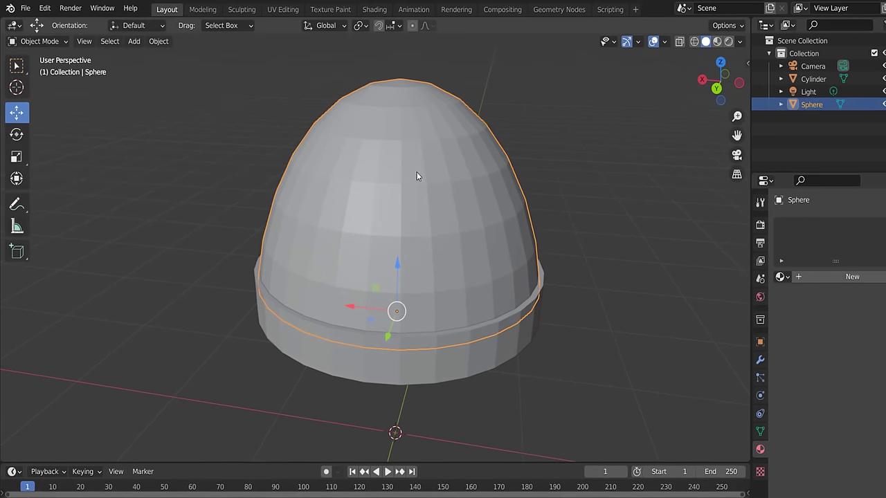
middle_click_drag(471, 241, 423, 228)
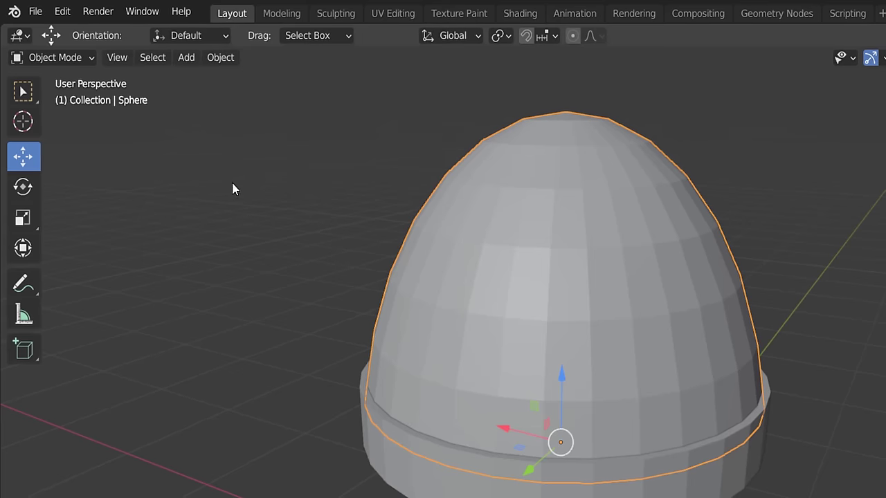
left_click(40, 43)
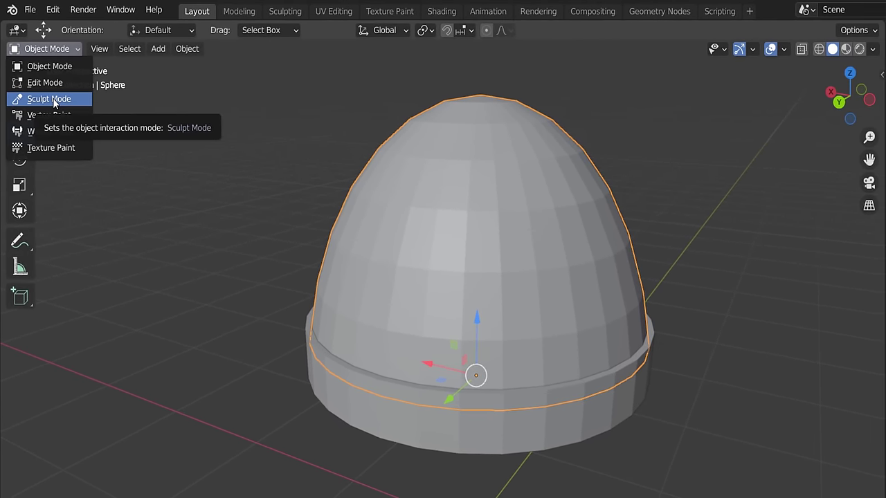
Put the dome into Sculpt Mode and undo the stray Elastic Deform dent.
left_click(55, 102)
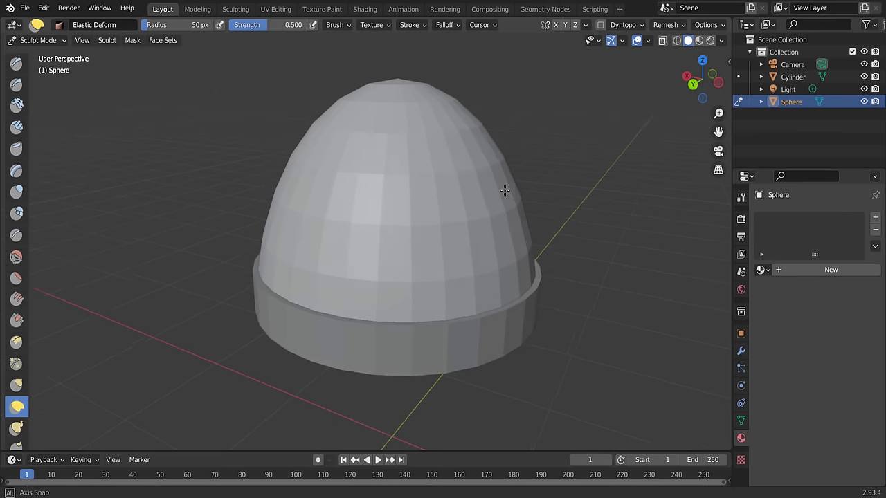
middle_click_drag(537, 204, 420, 184)
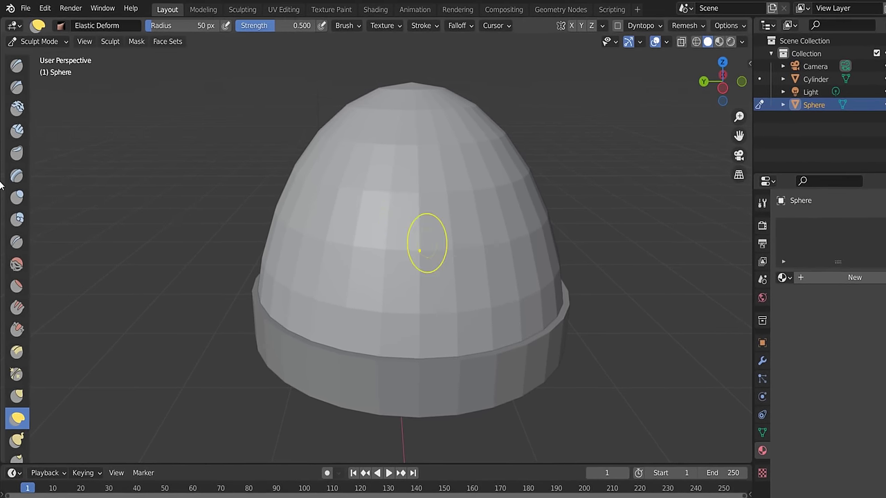
middle_click_drag(282, 243, 398, 242)
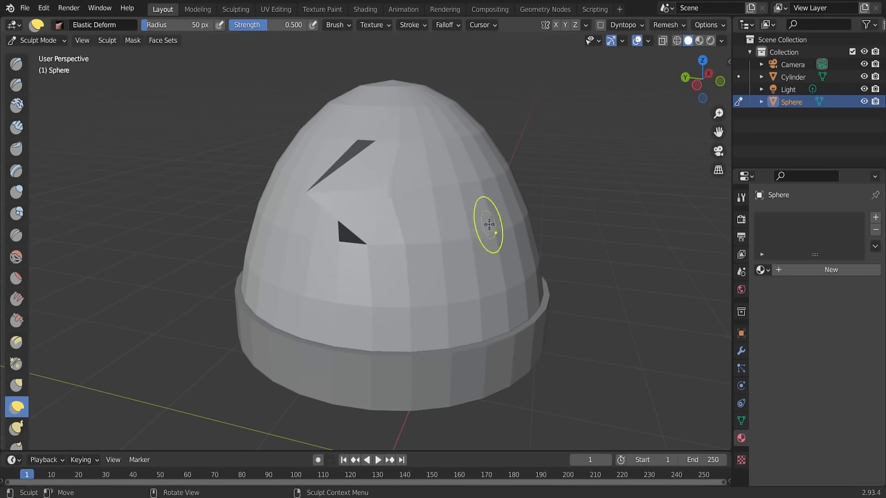
mouse_move(489, 224)
middle_mouse_down()
mouse_move(415, 214)
mouse_move(502, 230)
middle_mouse_up()
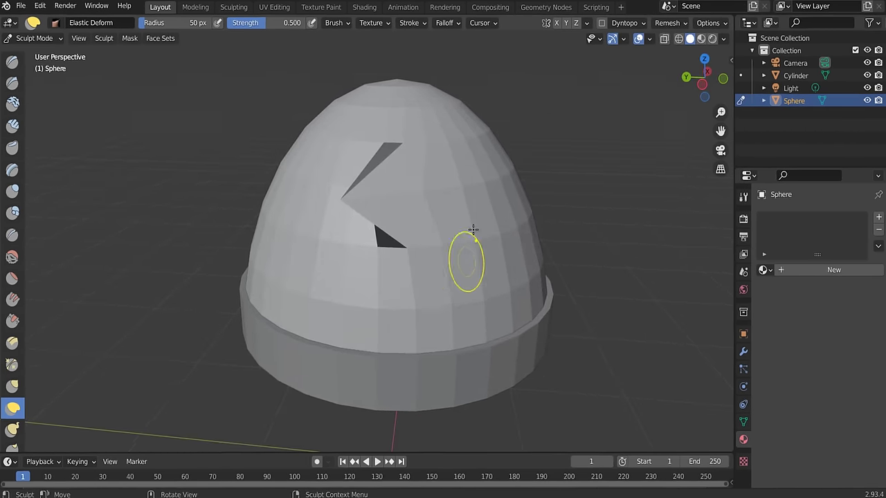
key("ctrl+z")
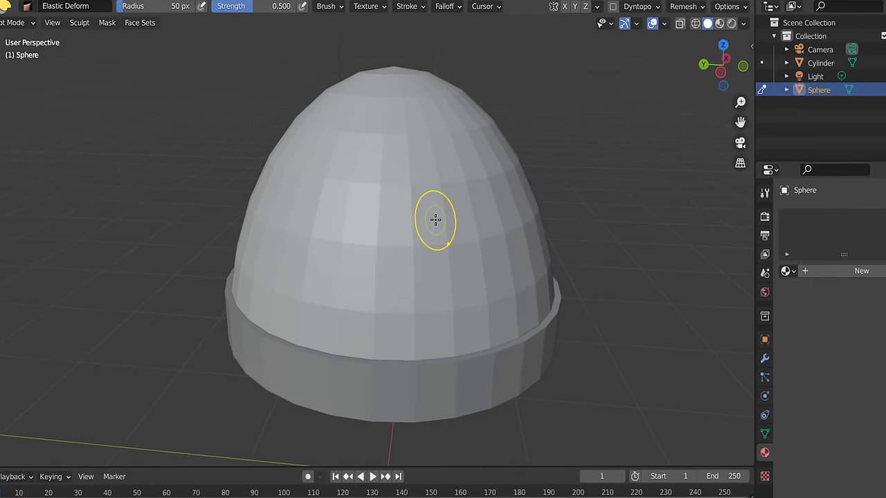
middle_click_drag(358, 124, 397, 152)
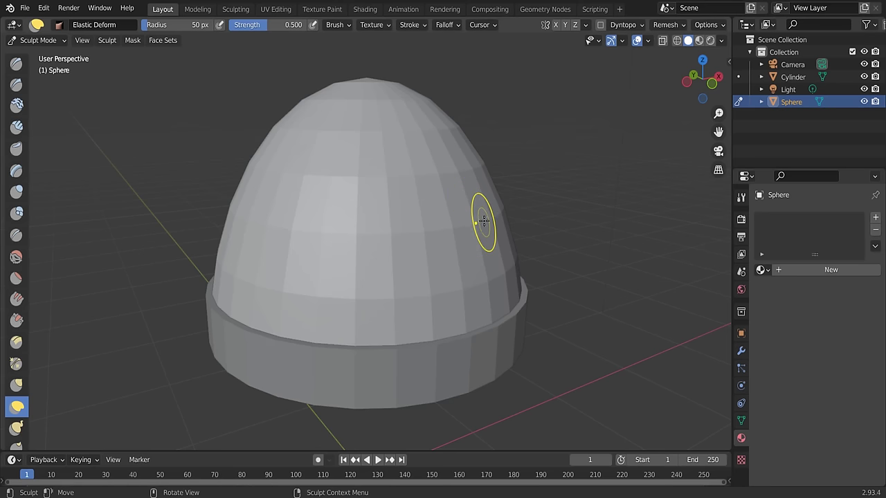
middle_click_drag(516, 216, 444, 205)
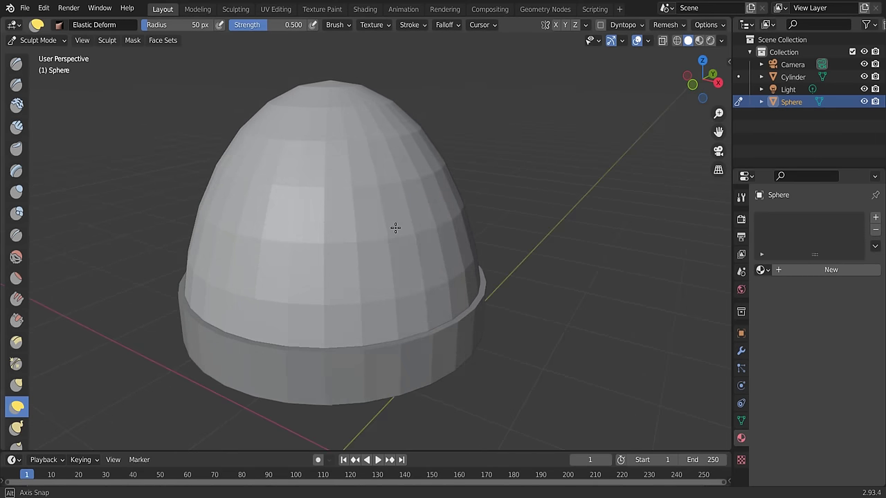
middle_click_drag(395, 227, 572, 221)
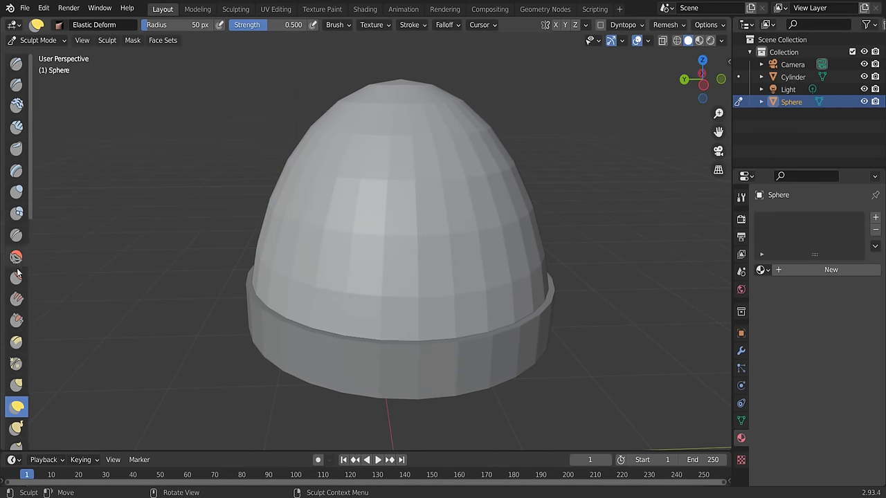
Sculpt the dome's crown with Clay Thumb, Clay Strips, Flatten/Contrast, then Smooth at strength 0.700.
left_click(15, 323)
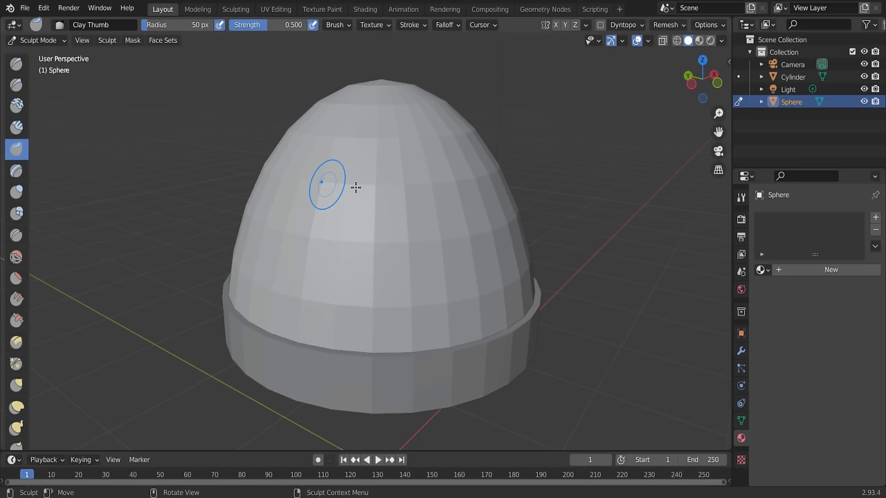
left_click(17, 128)
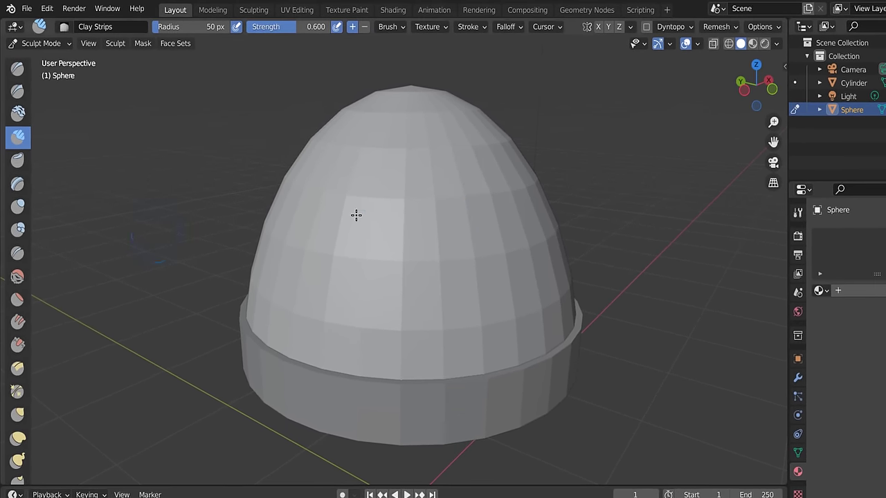
key("shift+t")
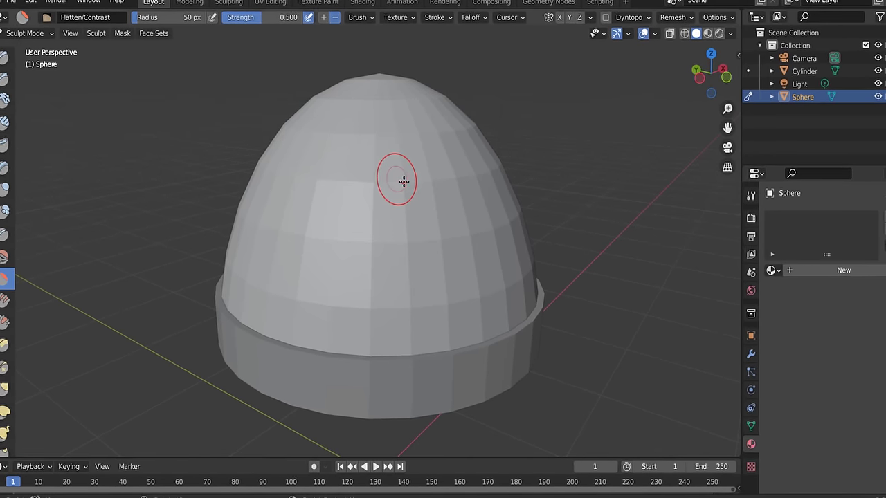
middle_click_drag(403, 182, 464, 148)
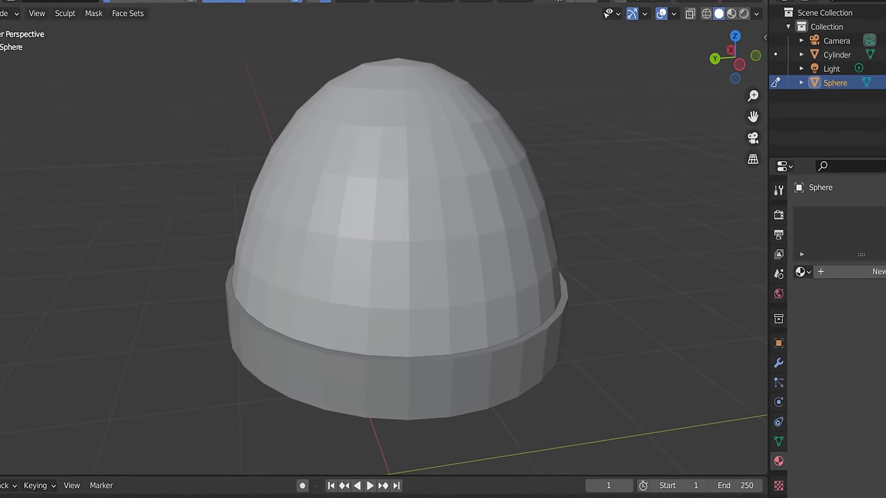
key("shift+s")
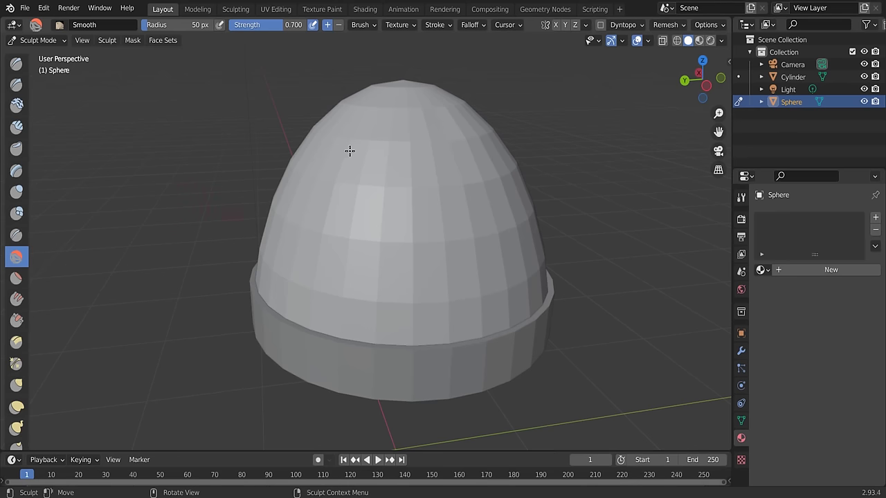
middle_click_drag(339, 137, 396, 137)
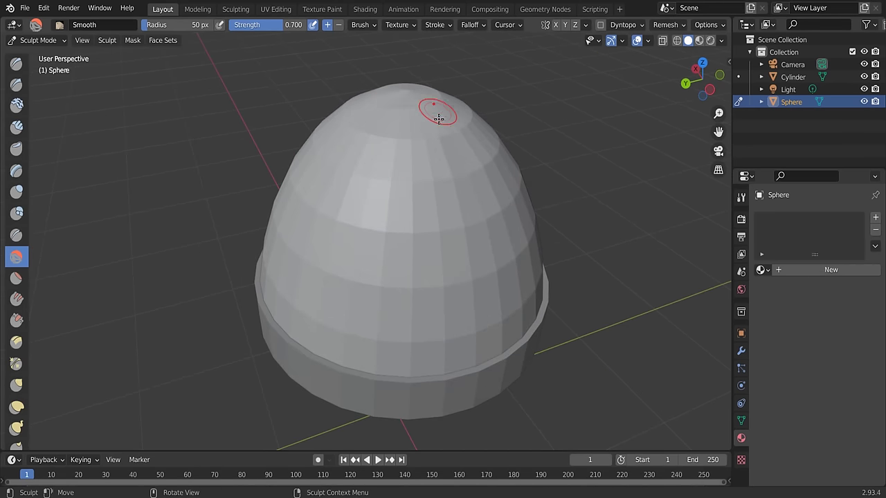
middle_click_drag(455, 164, 415, 139)
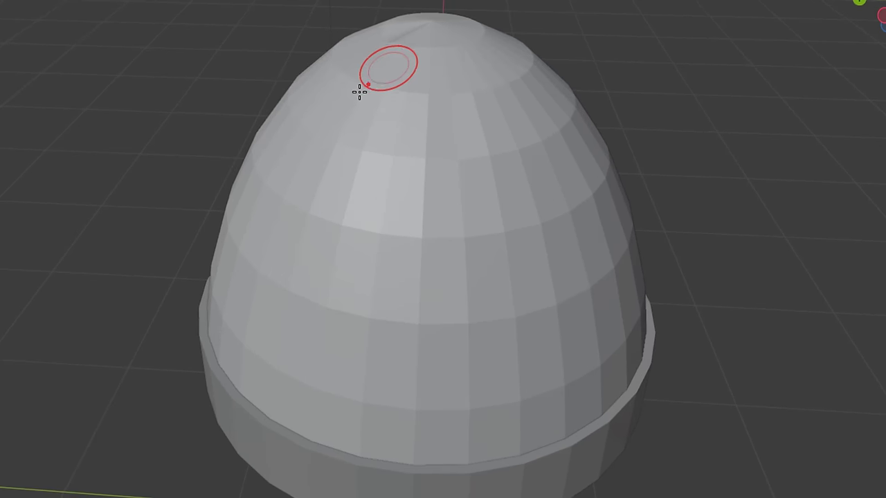
middle_click_drag(564, 121, 483, 241)
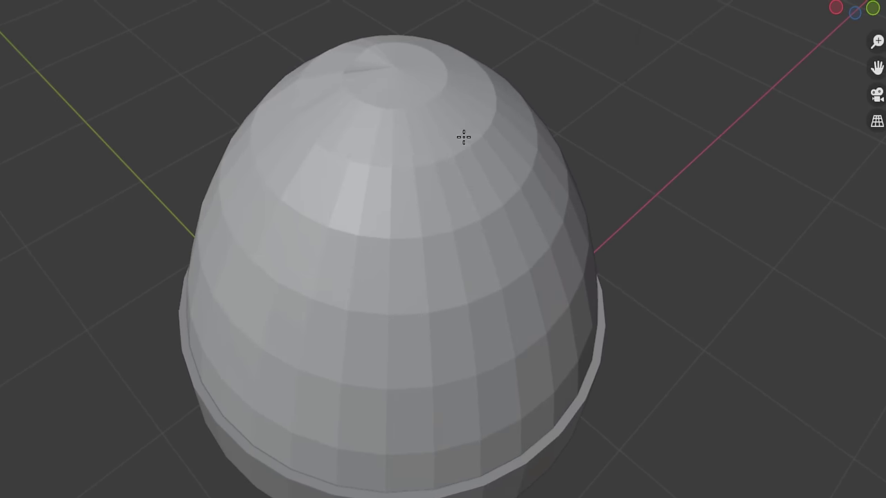
middle_click_drag(331, 208, 394, 74)
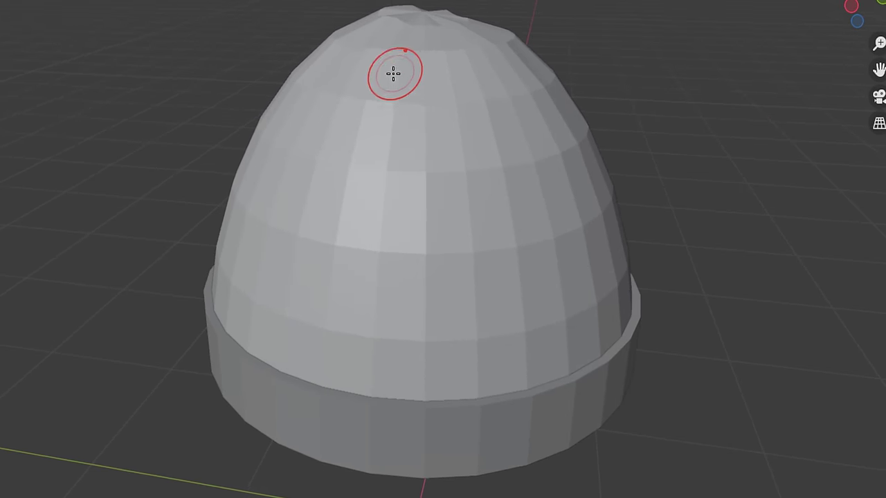
Drag the dome's top upward with the Grab brush into a small bumpy peak, then reselect the Smooth brush.
middle_click_drag(328, 122, 402, 63)
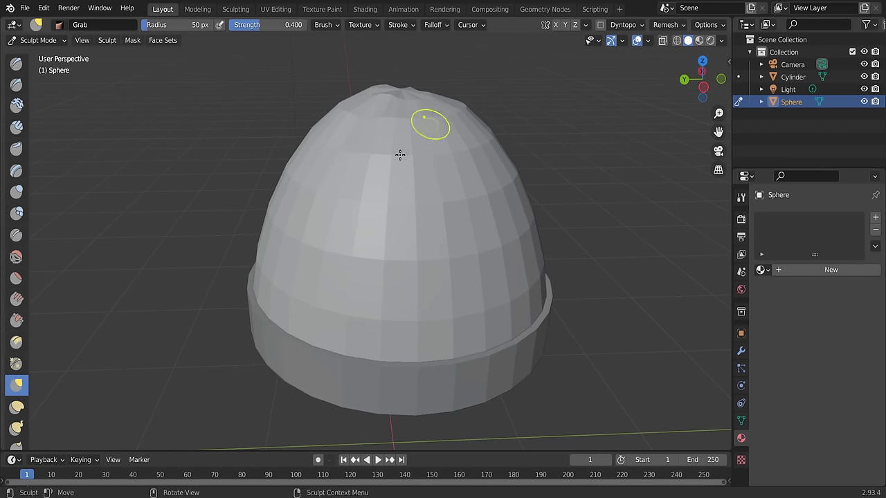
middle_click_drag(400, 154, 388, 129)
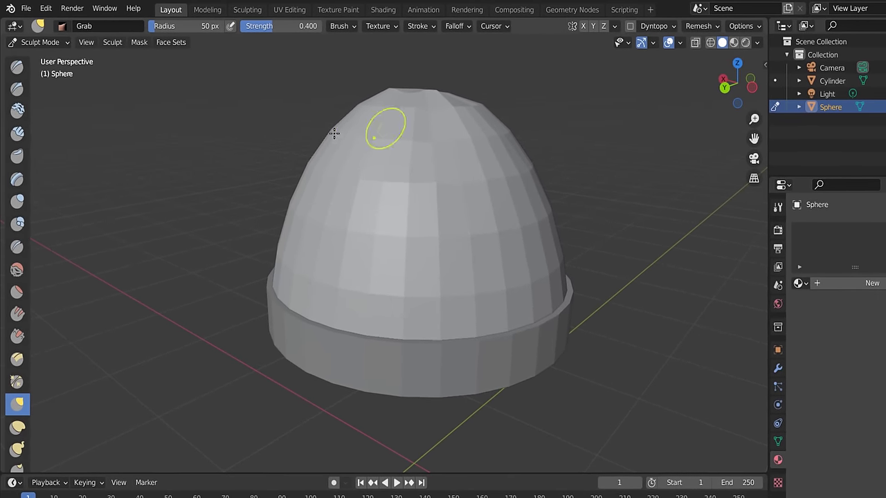
middle_click_drag(334, 133, 389, 173)
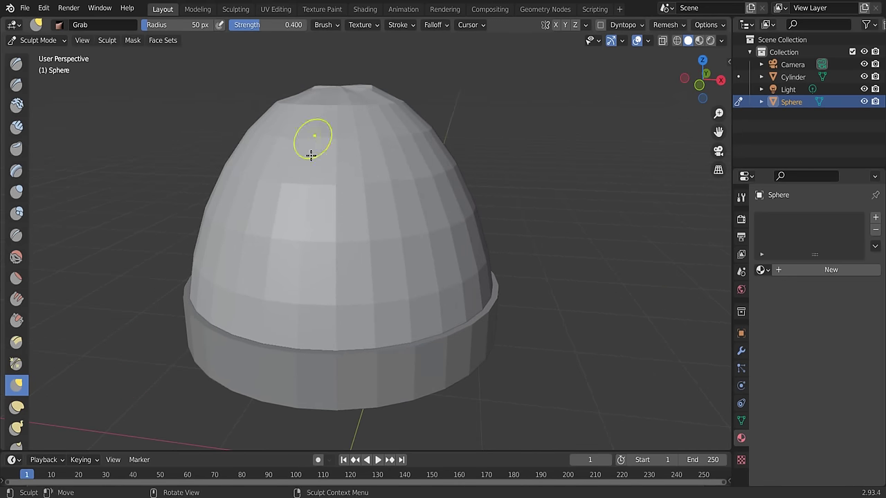
middle_click_drag(279, 176, 301, 312)
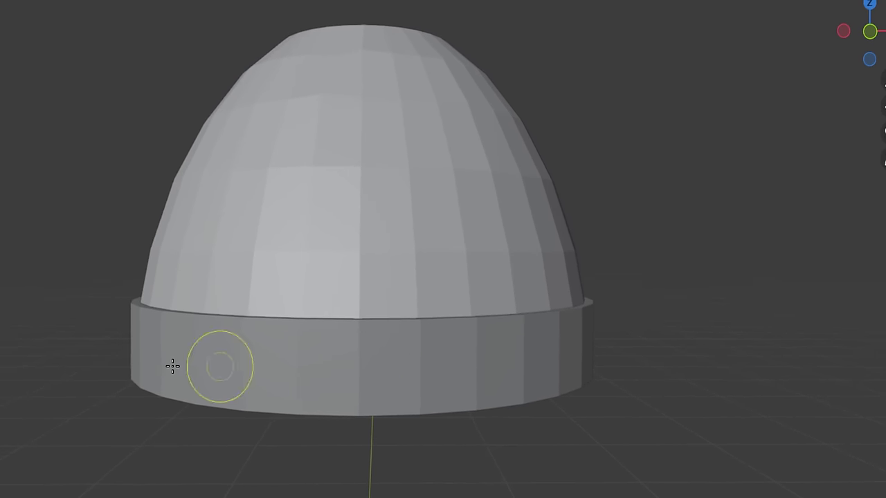
middle_click_drag(416, 365, 479, 199)
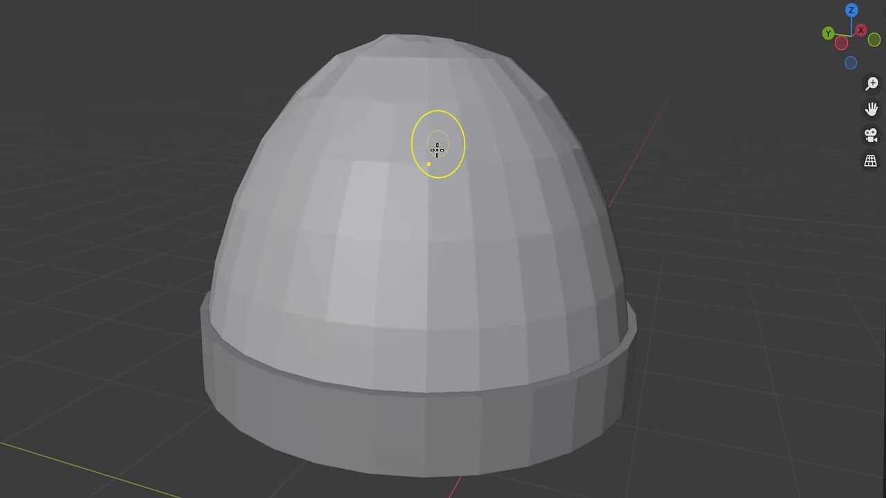
middle_click_drag(431, 150, 372, 153)
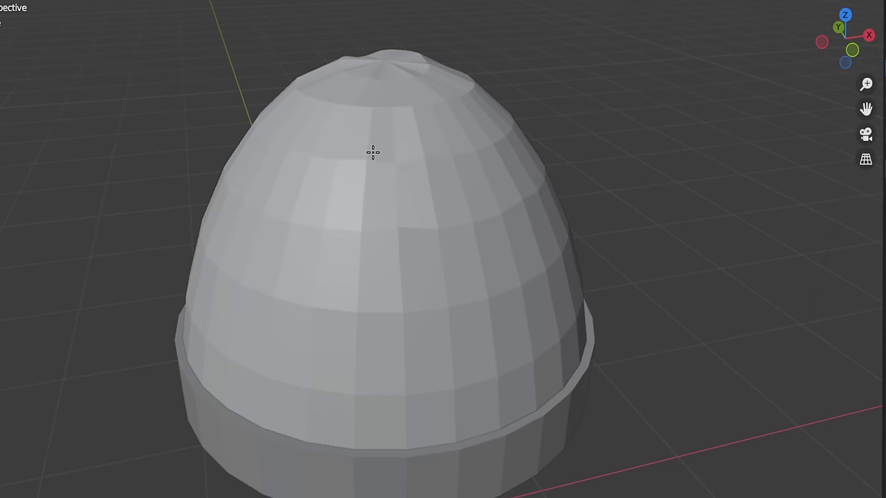
middle_click_drag(527, 184, 376, 160)
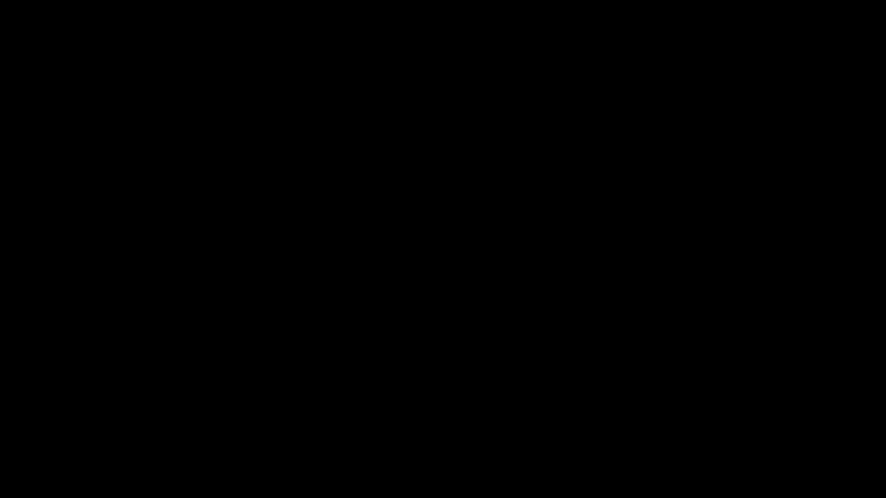
left_click(16, 257)
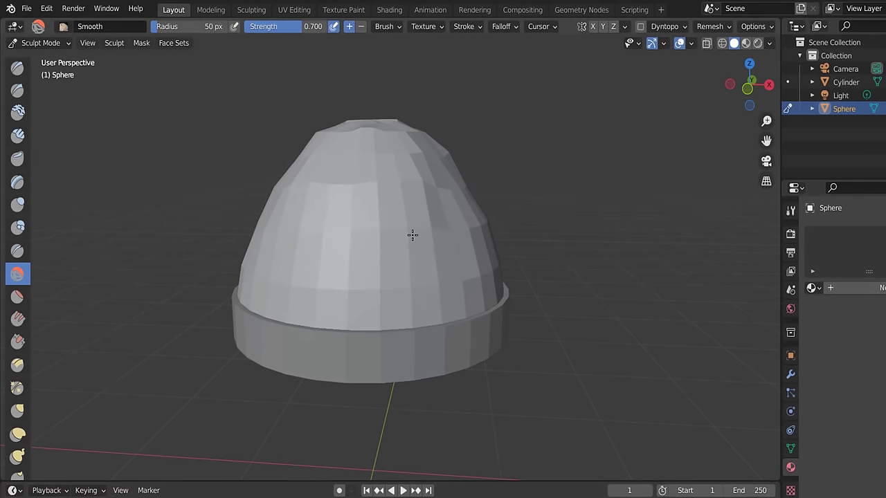
Finish shaping the dome's lumpy tapering peak and switch back to Object Mode.
middle_click_drag(413, 235, 364, 209)
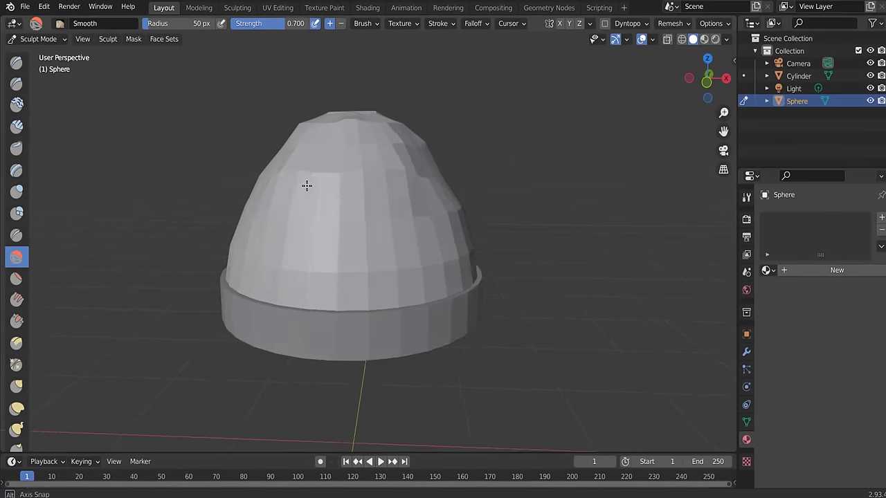
middle_click_drag(384, 219, 413, 236)
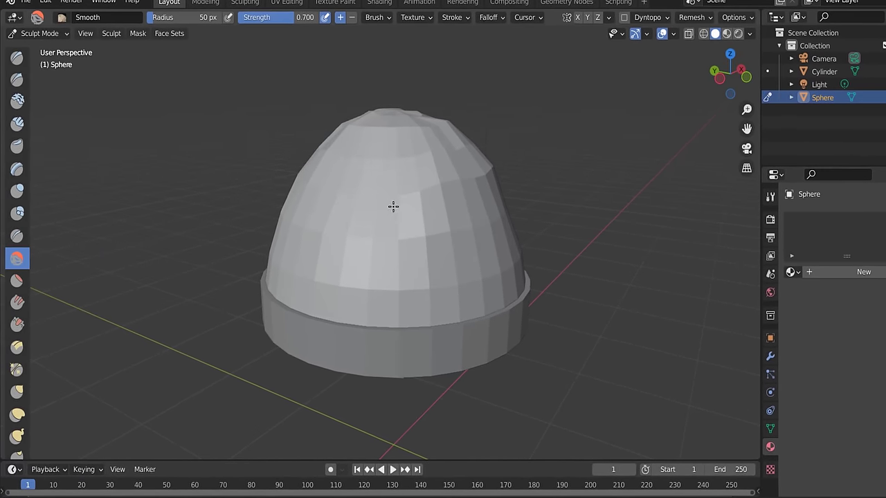
middle_click_drag(393, 207, 389, 206)
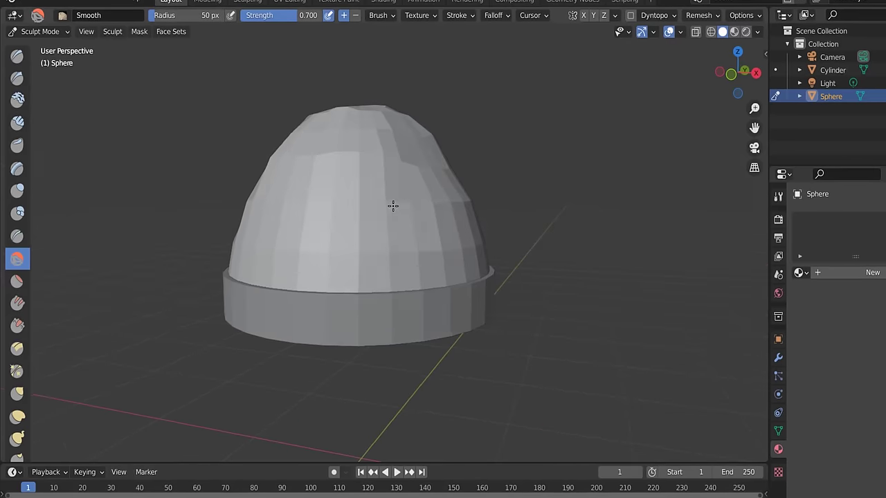
middle_click_drag(279, 201, 384, 216)
middle_click_drag(540, 246, 369, 220)
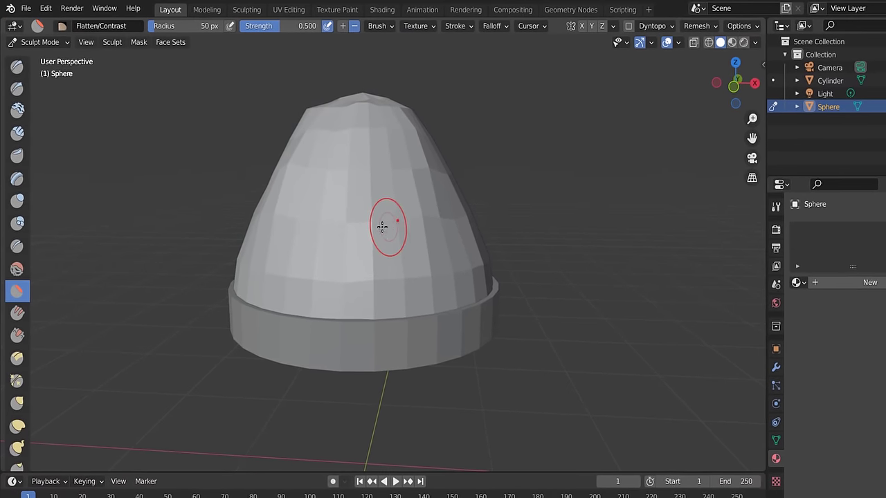
left_click(40, 42)
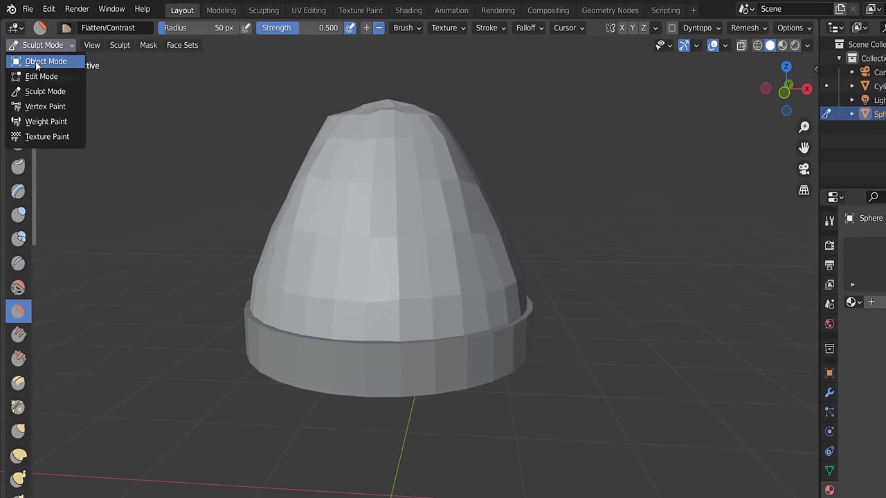
left_click(36, 65)
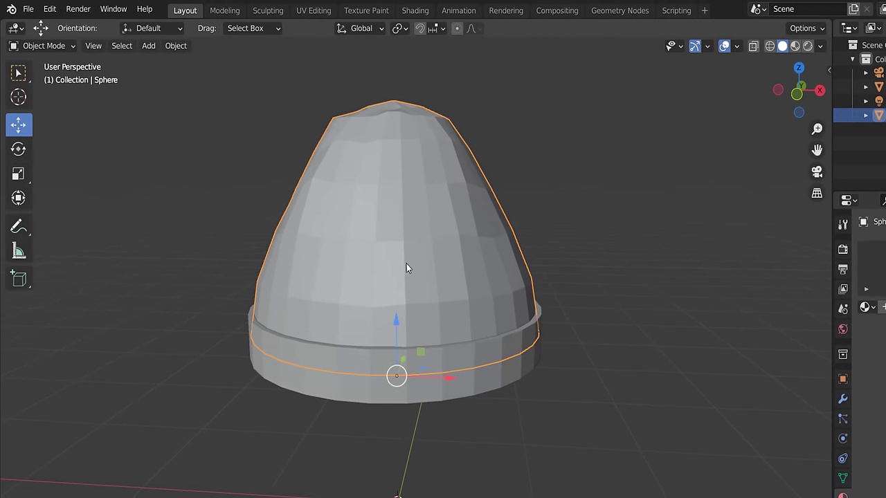
key("shift+space")
key("s")
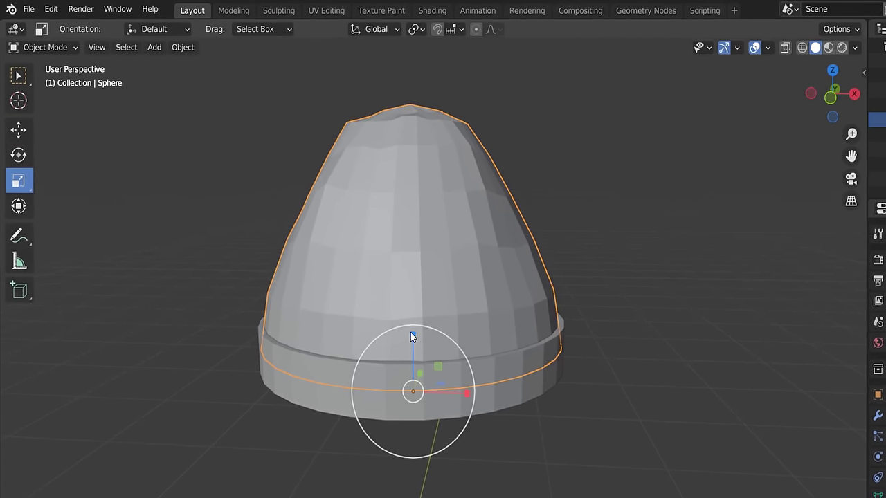
left_click_drag(411, 337, 408, 295)
scroll(583, 315, "down", 2)
key("ctrl+z")
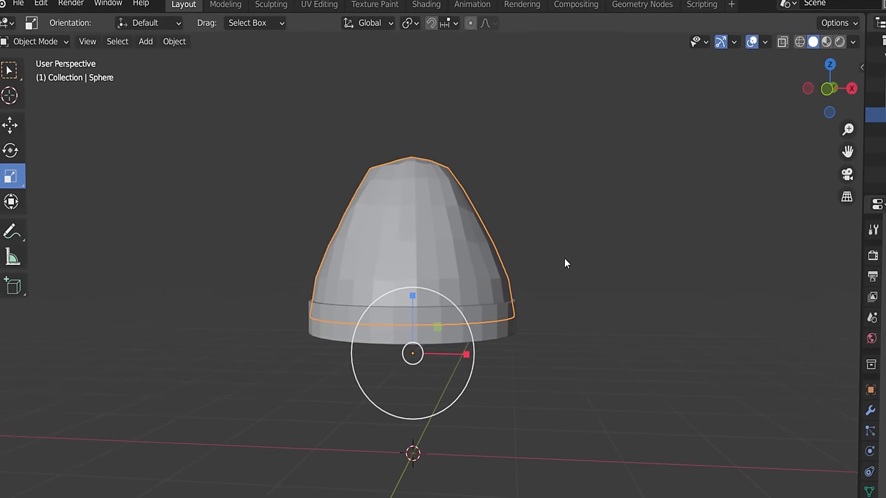
scroll(565, 263, "up", 2)
middle_click_drag(598, 310, 496, 278)
left_click(403, 308)
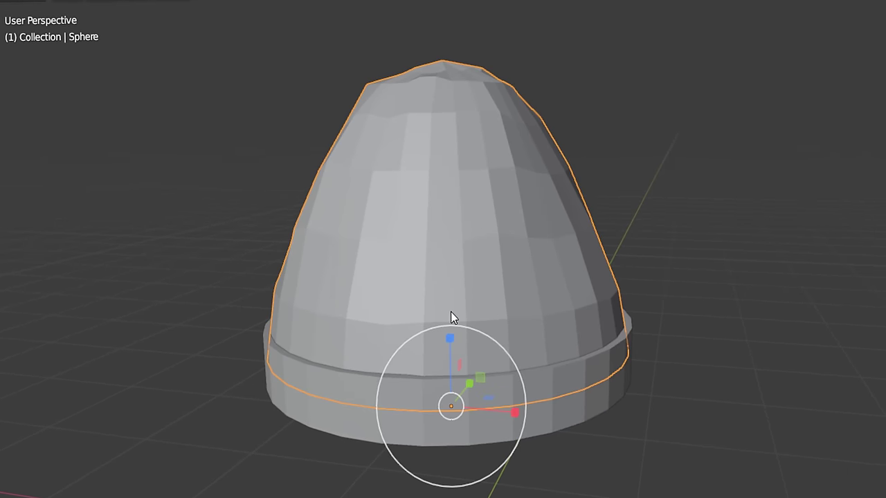
scroll(697, 315, "down", 1)
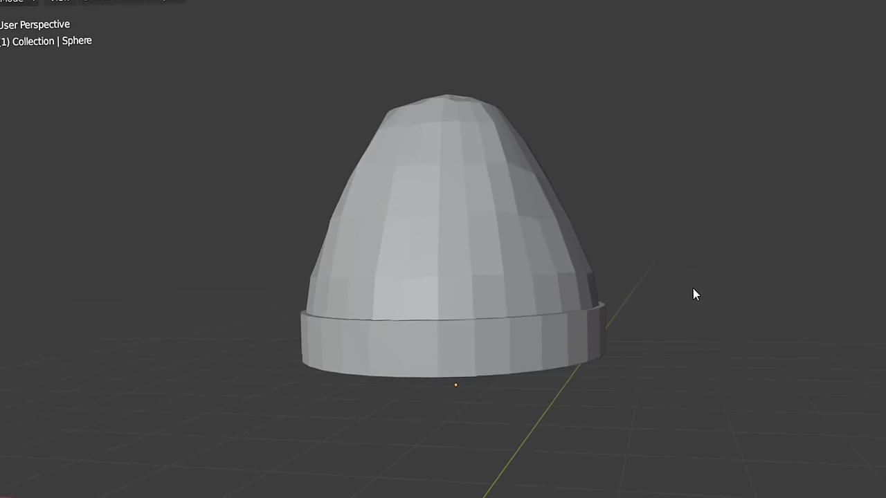
mouse_move(698, 315)
middle_mouse_down()
mouse_move(672, 292)
mouse_move(697, 331)
middle_mouse_up()
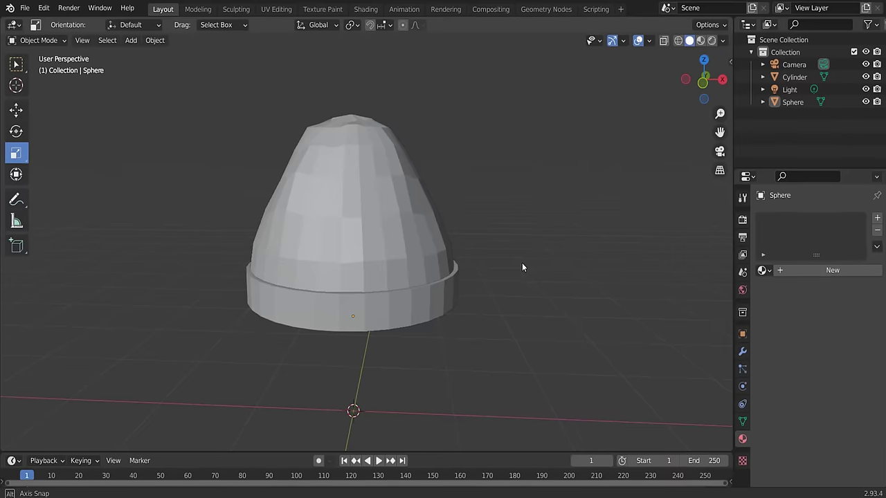
mouse_move(522, 268)
middle_mouse_down()
mouse_move(337, 272)
mouse_move(270, 257)
mouse_move(506, 263)
middle_mouse_up()
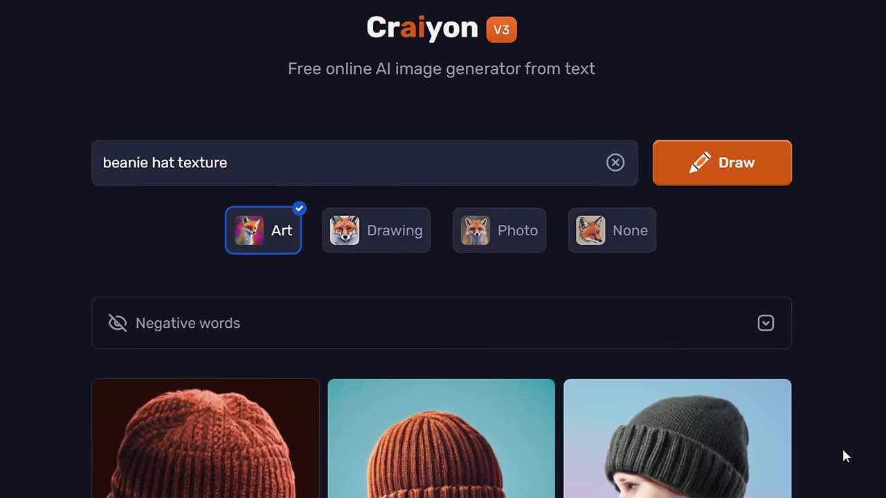
Scroll up and down through Craiyon's 'beanie hat texture' image results.
scroll(436, 132, "down", 2)
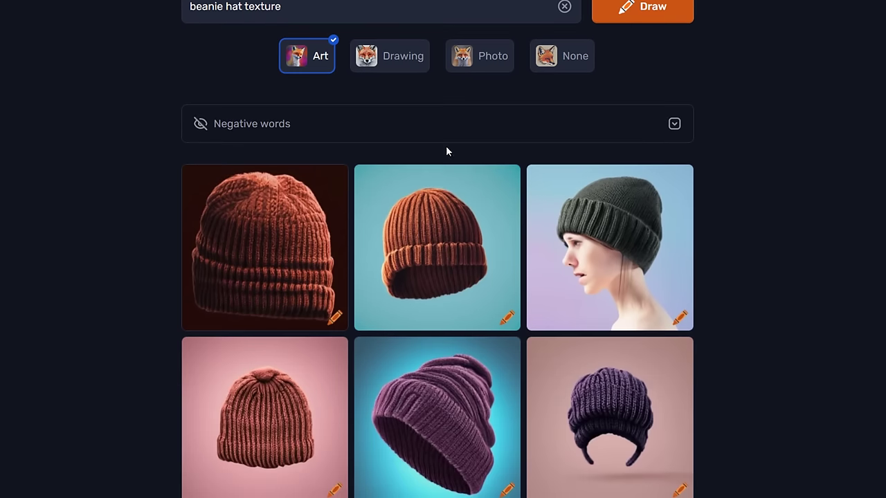
scroll(337, 237, "down", 3)
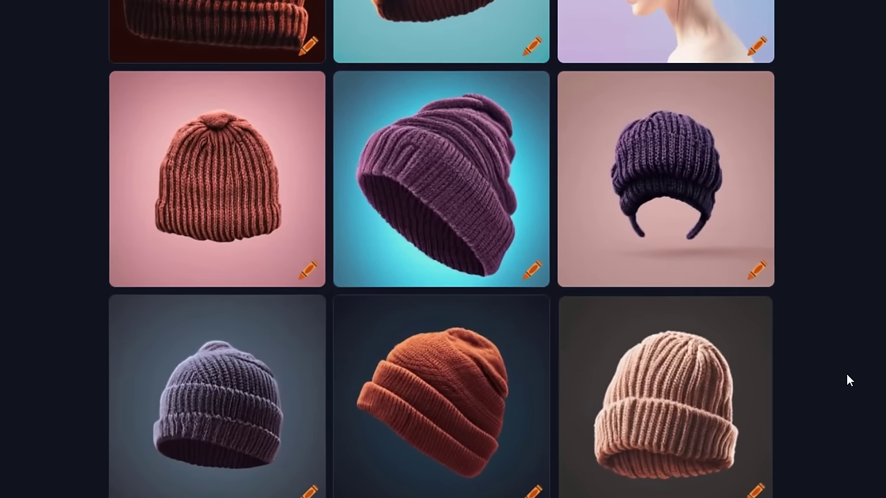
scroll(389, 422, "up", 6)
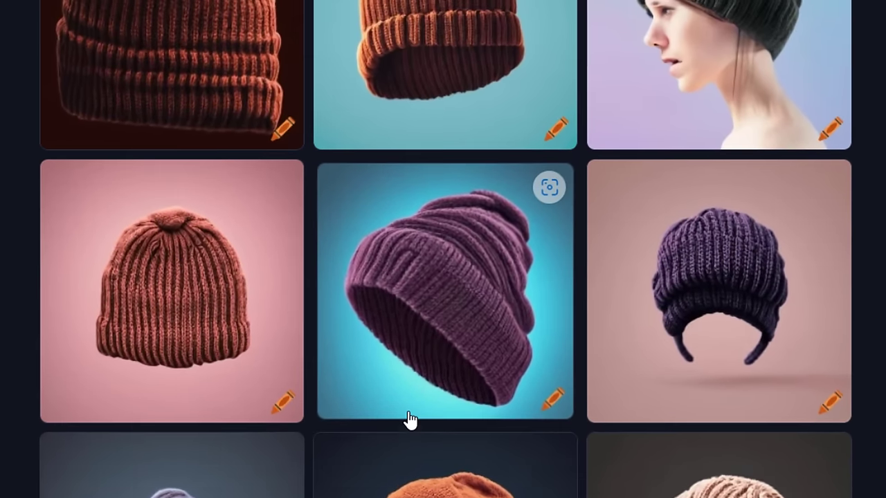
scroll(763, 257, "down", 5)
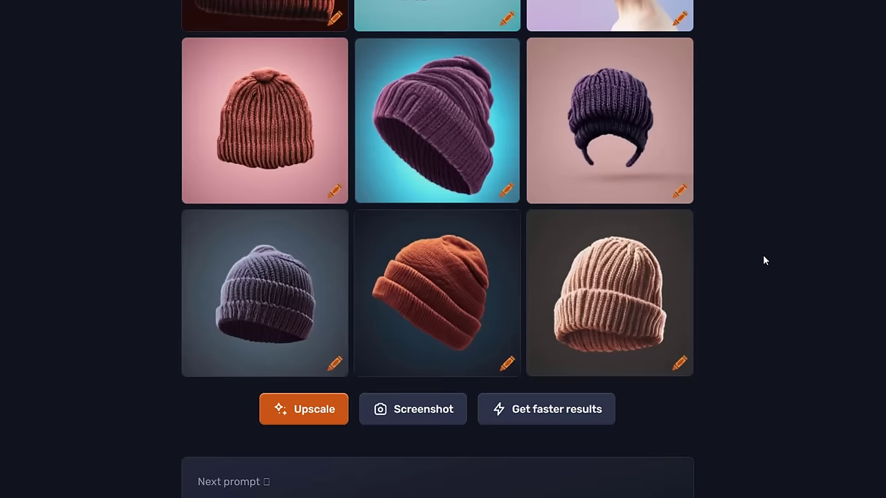
scroll(558, 283, "up", 5)
scroll(554, 293, "down", 2)
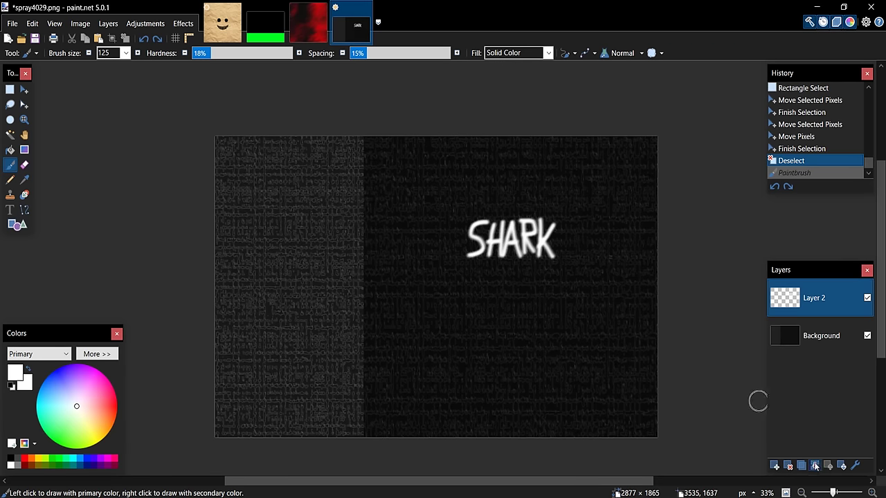
Paint two test strokes on the SHARK knit texture, then undo them.
left_click_drag(316, 184, 301, 337)
left_click_drag(397, 351, 569, 359)
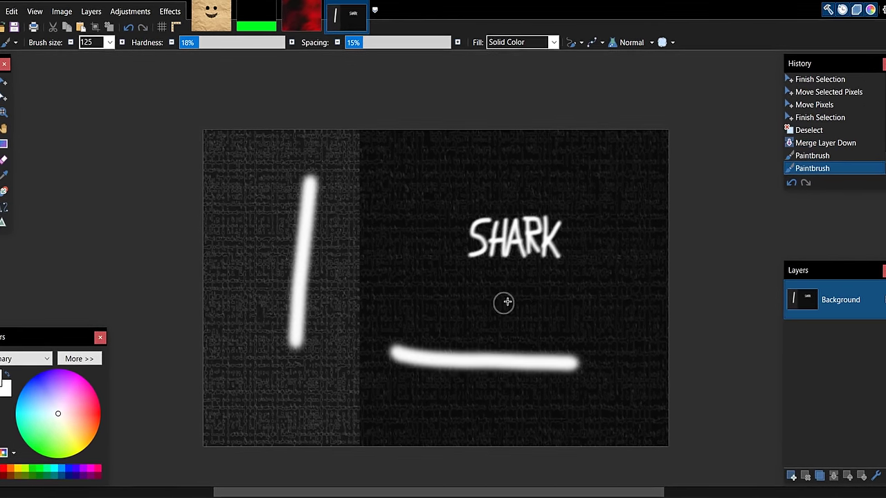
key("ctrl+z")
key("ctrl+z")
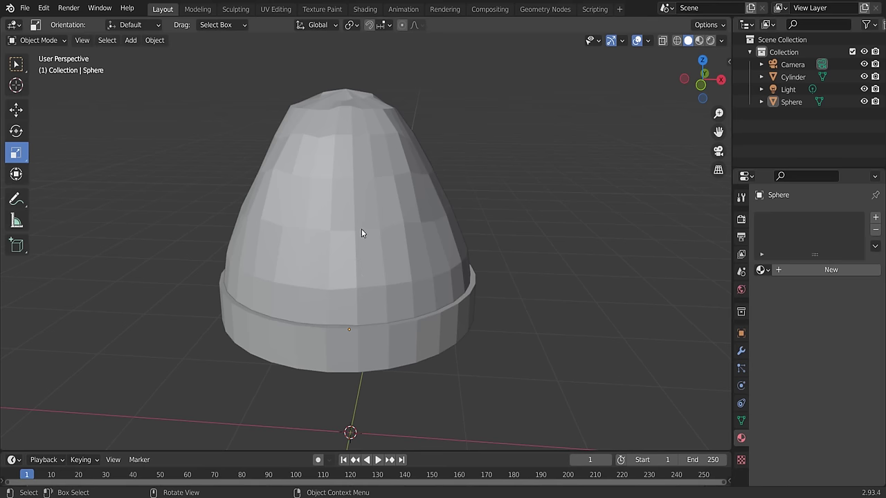
Give the dome sphere a new material with spray4029.png as its base colour image texture.
left_click(364, 232)
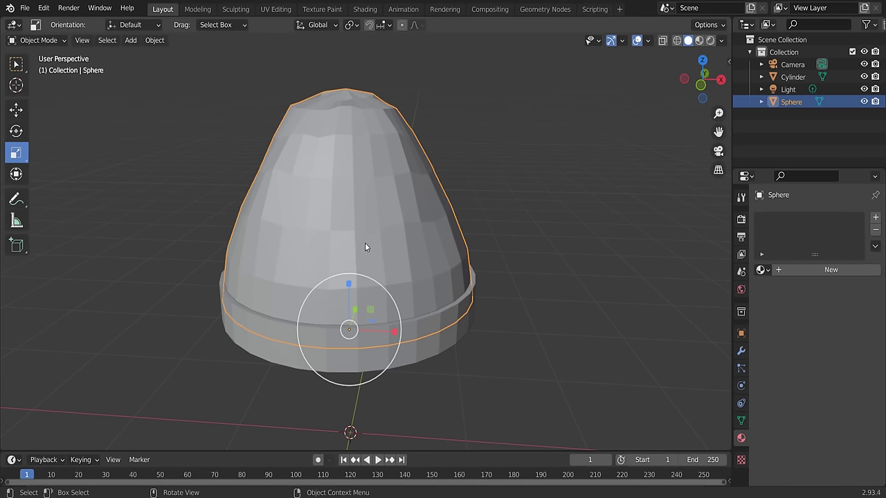
left_click(831, 270)
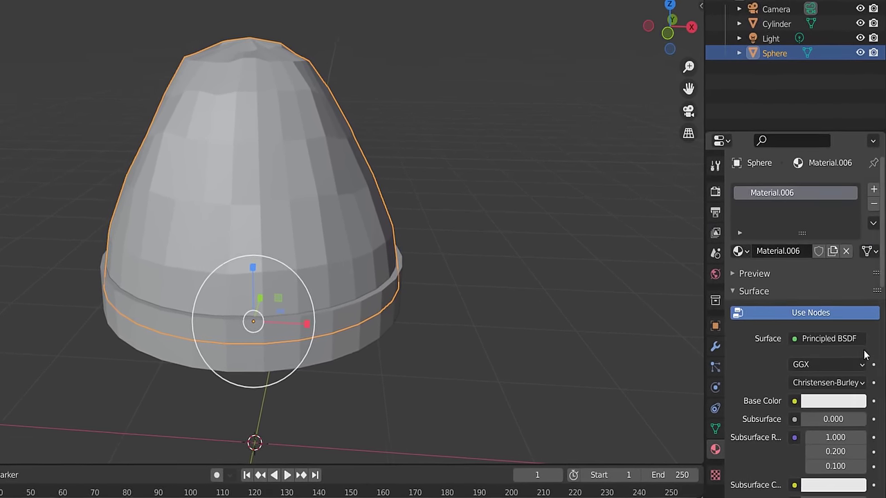
left_click(795, 401)
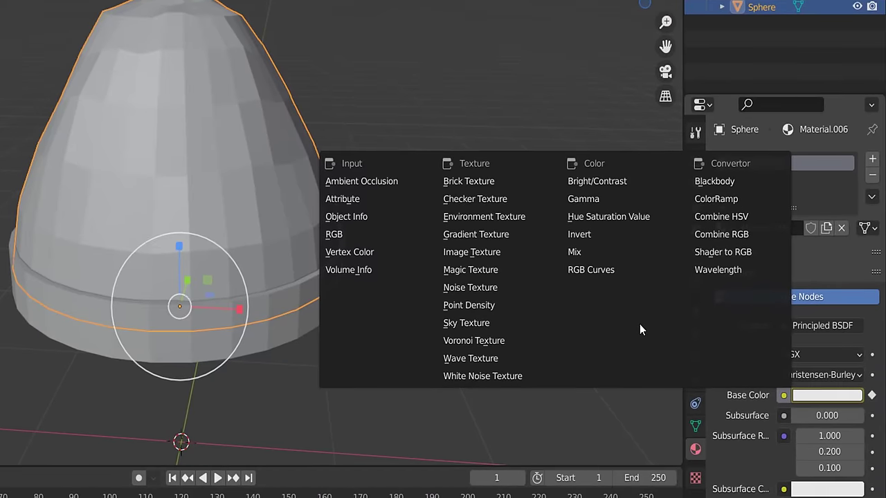
left_click(471, 252)
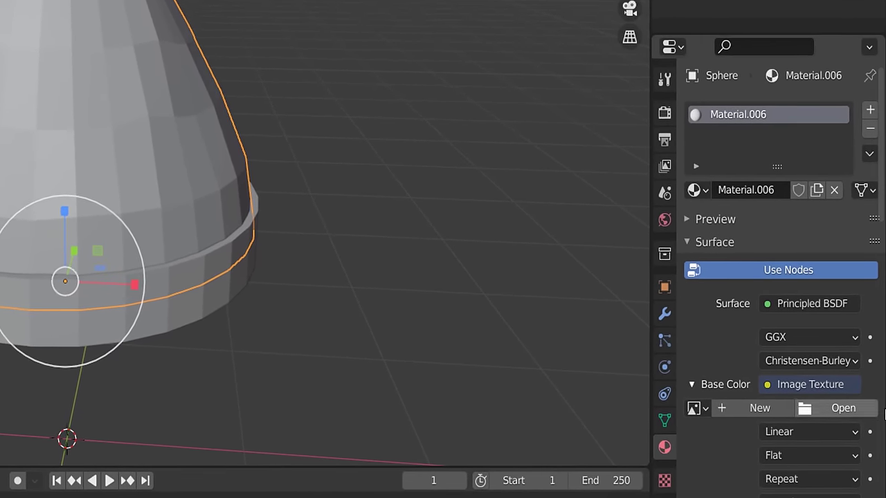
left_click(841, 408)
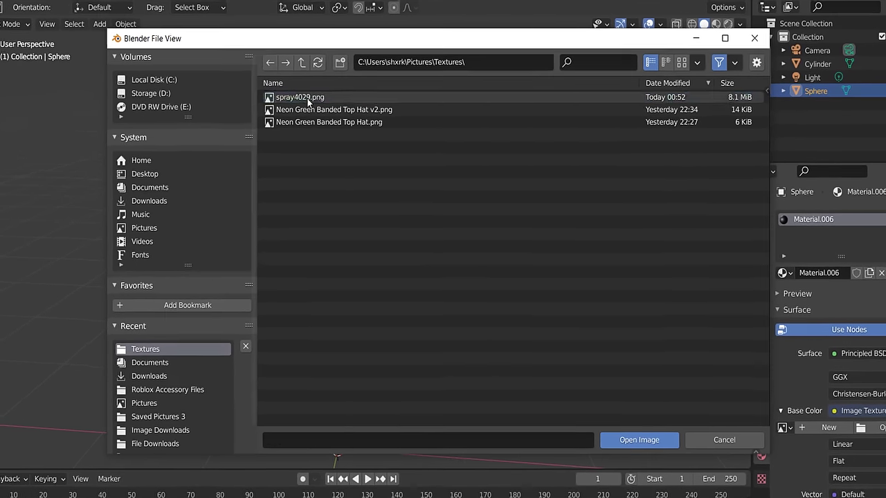
left_click(315, 107)
left_click(629, 424)
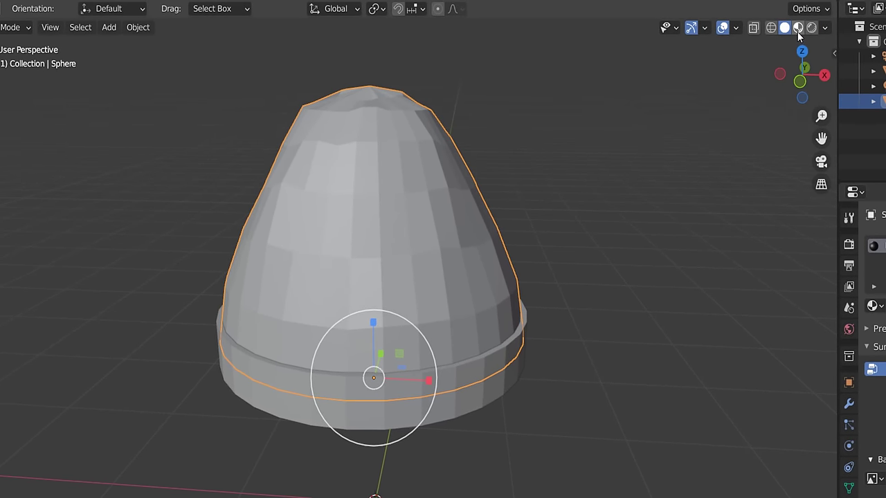
Preview the textured hat in Material Preview, orbiting to see the SHARK lettering.
left_click(797, 31)
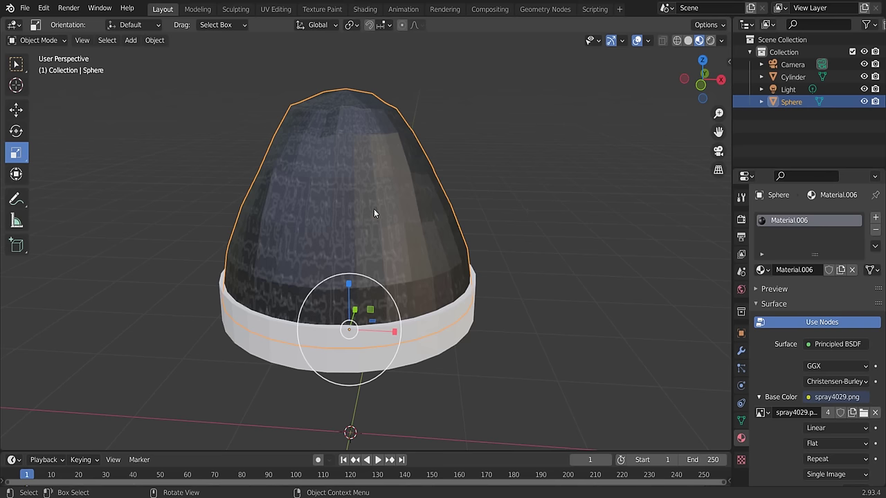
middle_click_drag(382, 246, 772, 258)
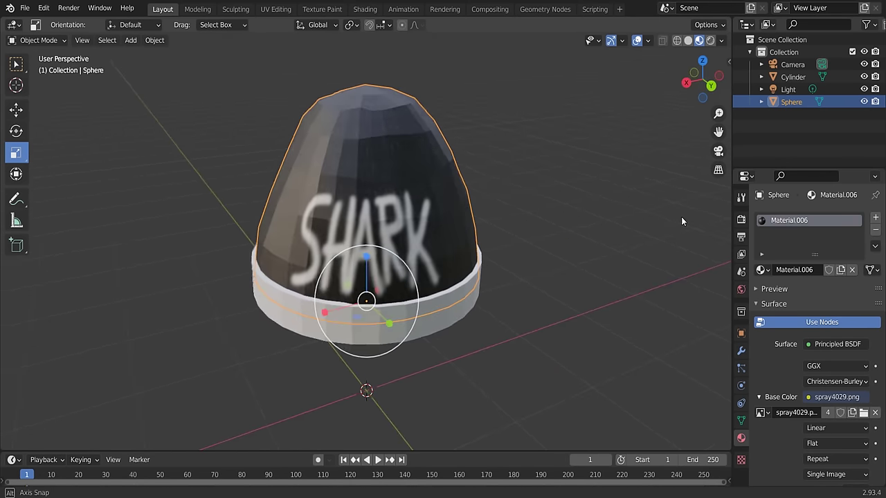
middle_click_drag(681, 222, 388, 220)
In UV Editing, select all of the dome's UVs and move them to centre SHARK on the hat.
left_click(275, 9)
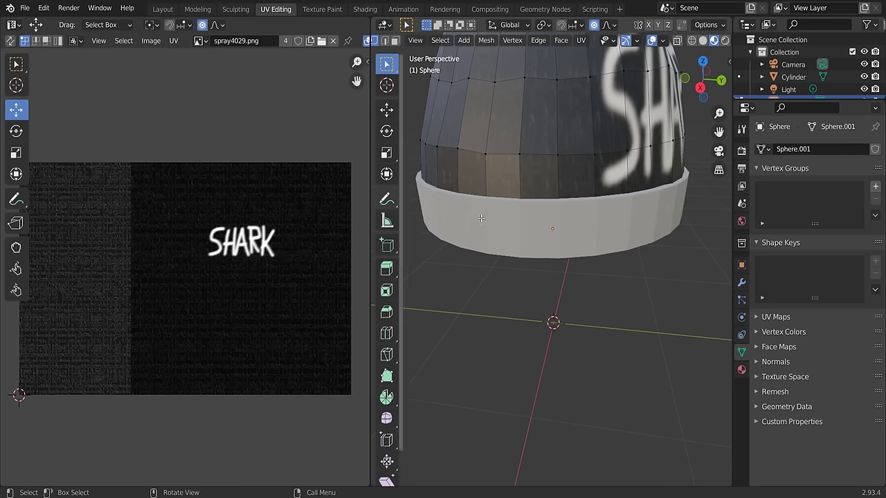
scroll(655, 228, "down", 4)
middle_click_drag(609, 229, 606, 229)
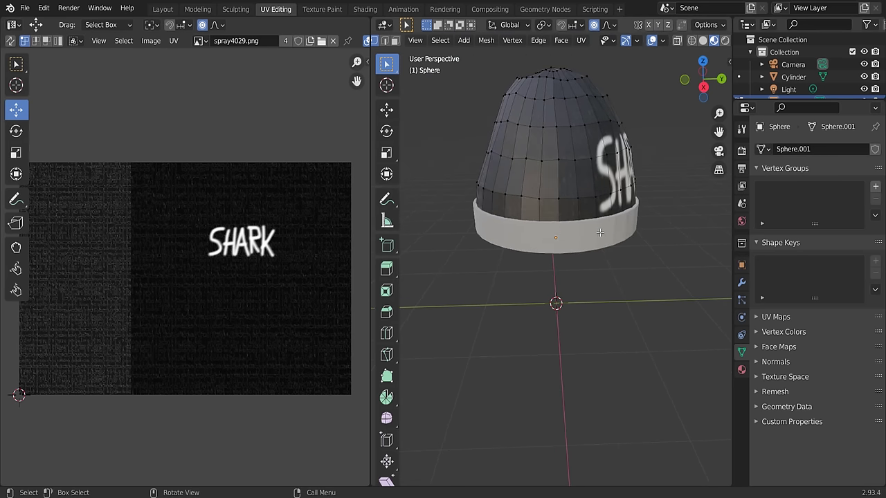
key("a")
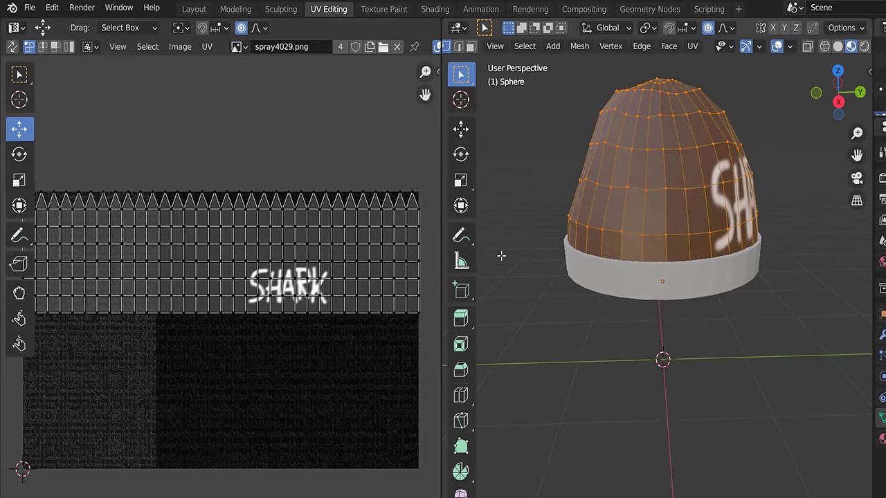
key("a")
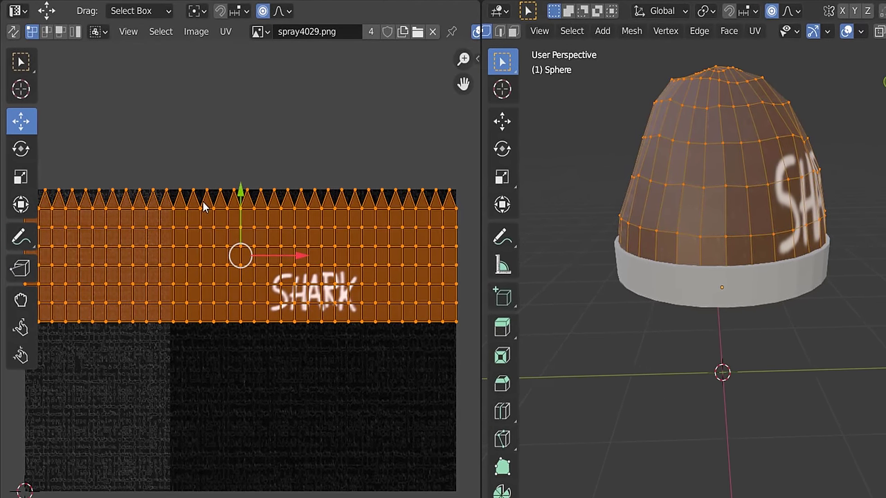
key("g")
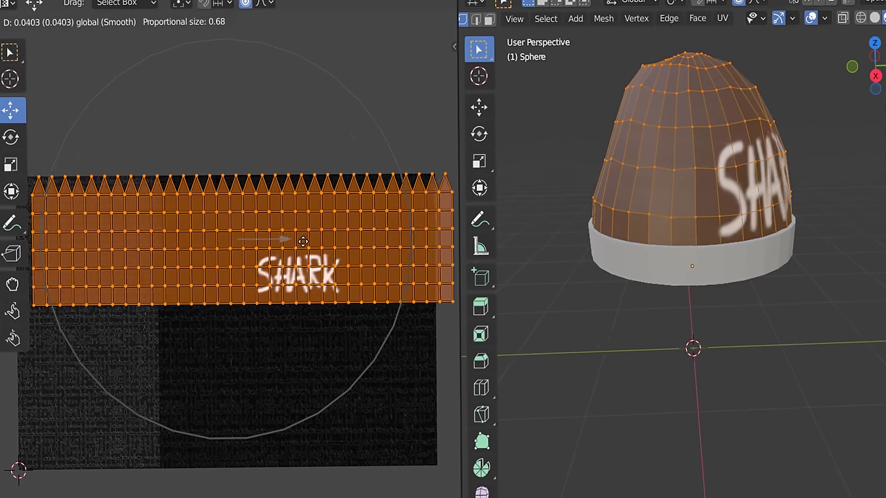
left_click(358, 241)
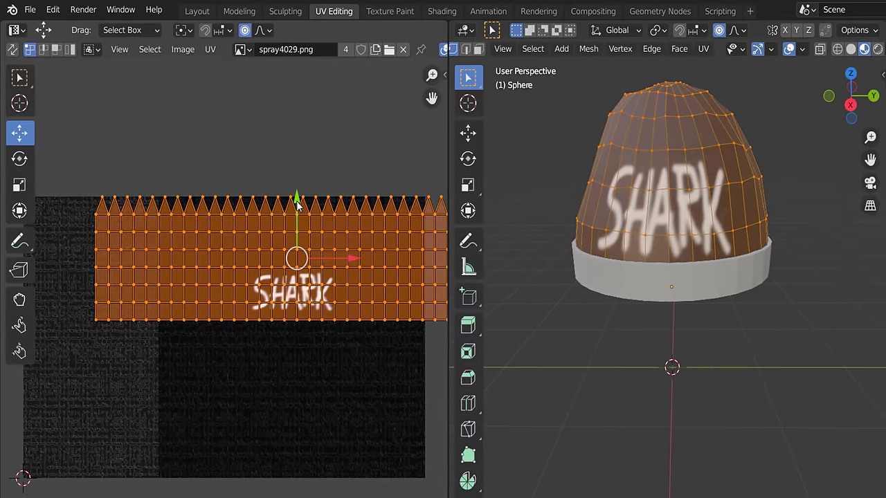
Refine the UV strip's position and scale, shifting it up so the lettering crosses the crown.
key("g")
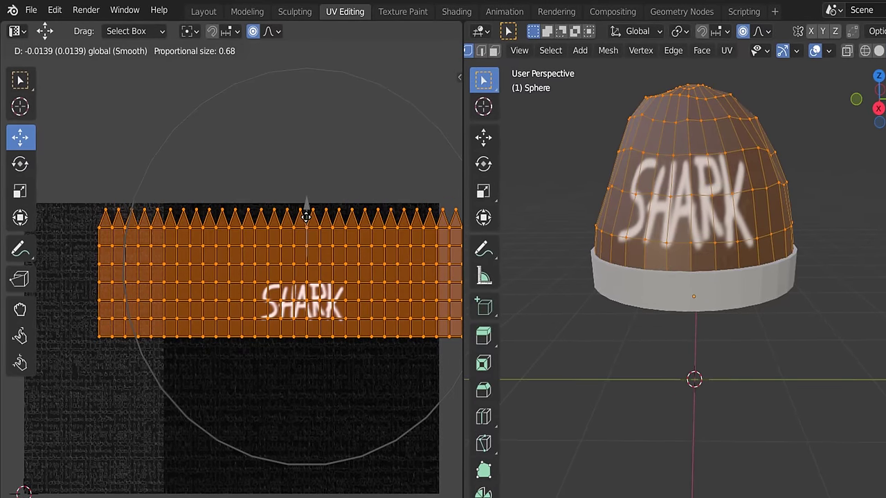
left_click(340, 277)
key("g")
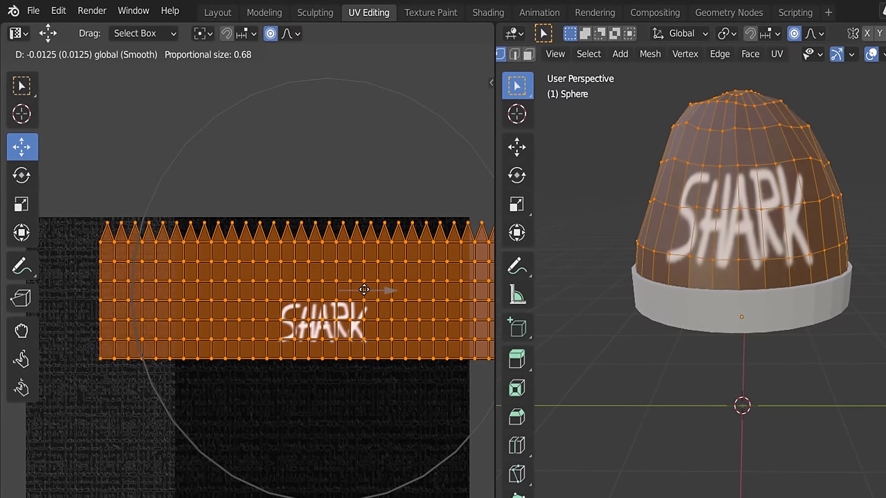
left_click(359, 284)
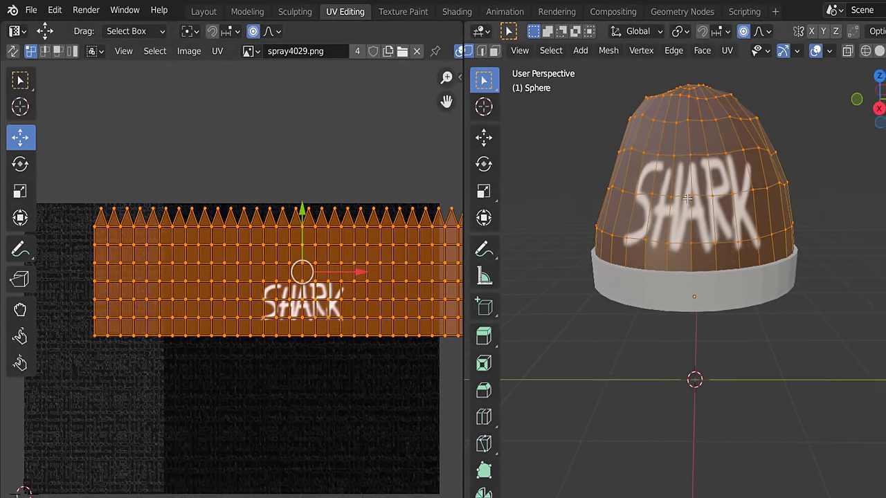
key("shift+space")
key("s")
key("s")
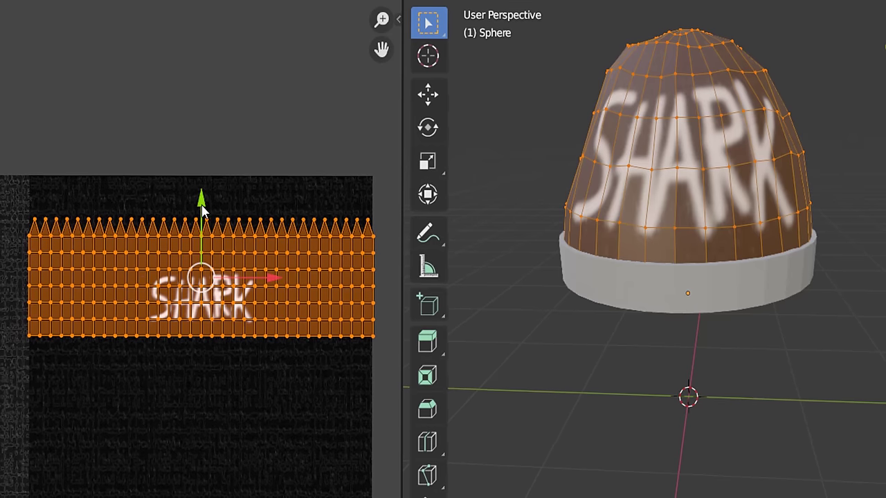
left_click_drag(241, 179, 206, 193)
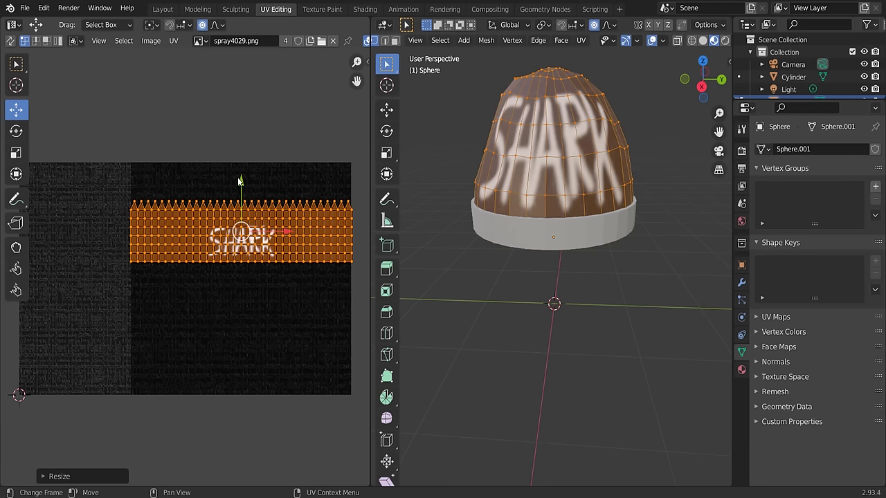
key("alt+a")
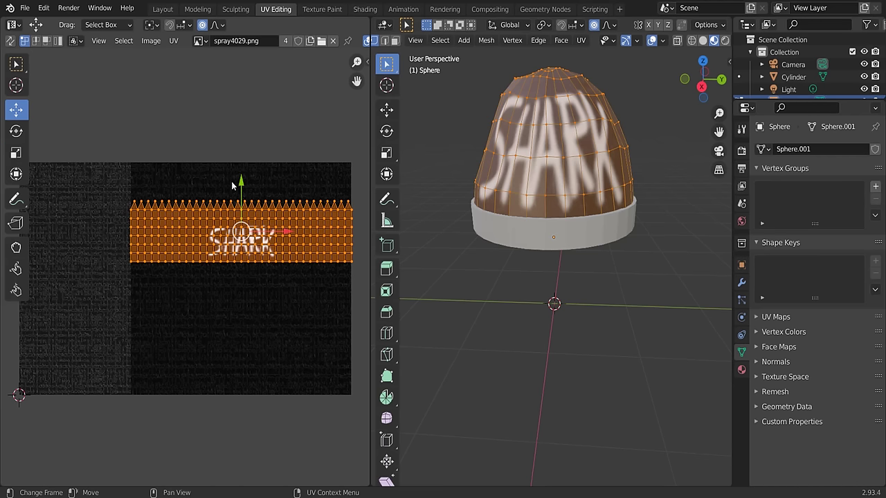
left_click_drag(243, 180, 297, 162)
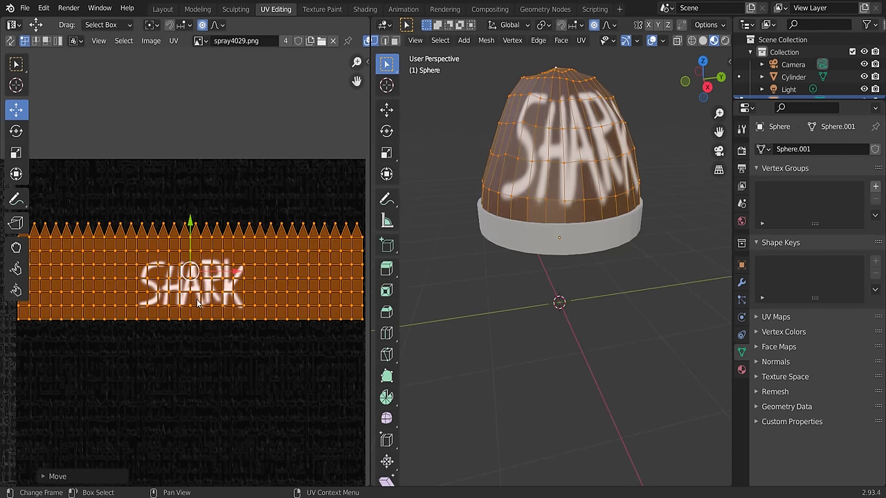
Check the lettering on the hat, exit edit mode and return to the Layout workspace.
scroll(119, 366, "up", 3)
scroll(191, 367, "left", 4, "ctrl")
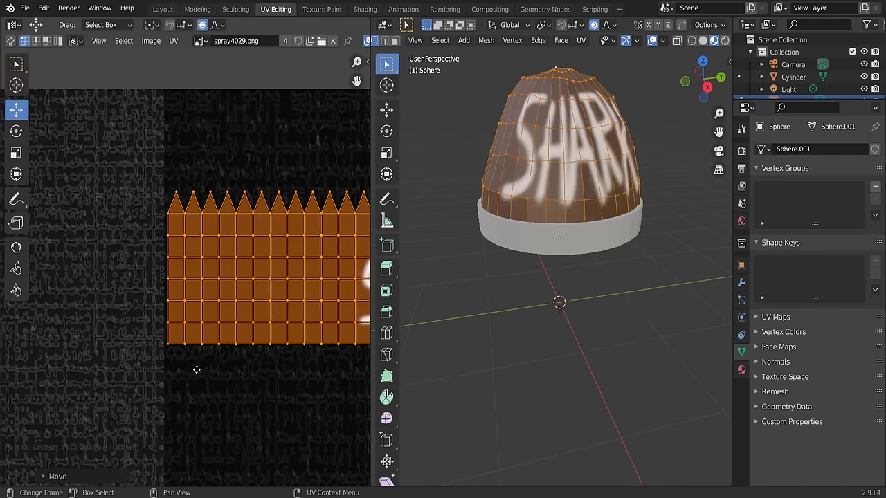
middle_click_drag(185, 369, 228, 384)
scroll(227, 384, "up", 2)
scroll(224, 367, "down", 3)
scroll(224, 367, "right", 3, "ctrl")
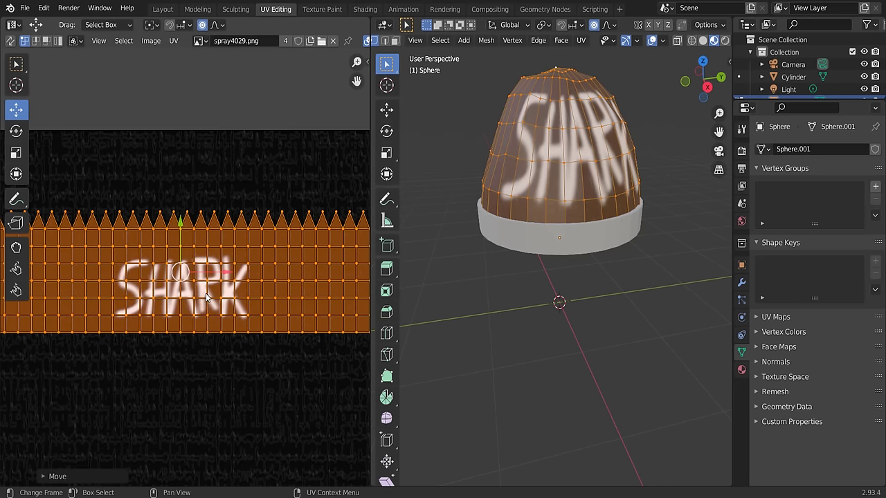
scroll(196, 304, "down", 2)
scroll(259, 305, "down", 1)
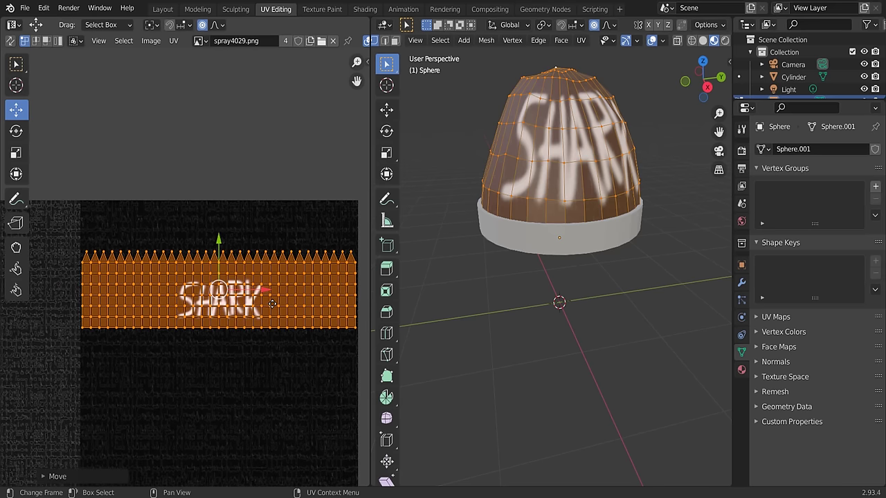
middle_click_drag(566, 317, 582, 277)
key("Tab")
left_click(163, 9)
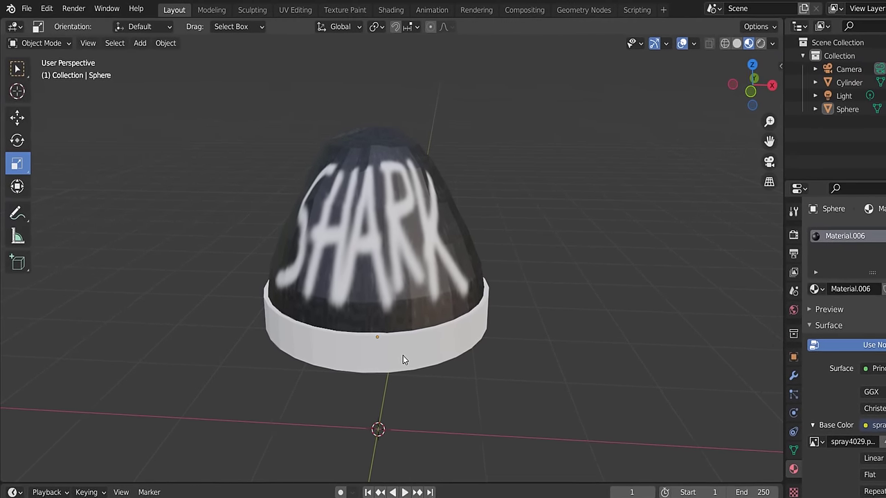
Give the cuff cylinder a new material, Material.007, with spray4029.png as its base colour.
left_click(404, 359)
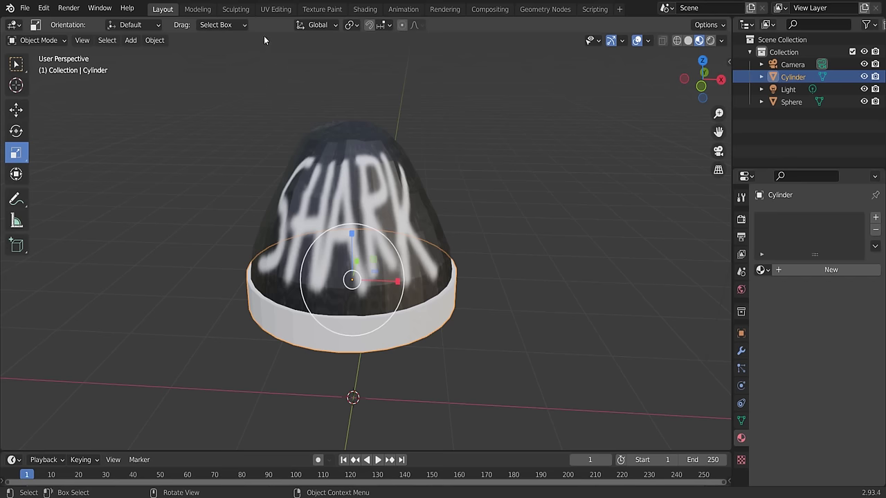
left_click(801, 271)
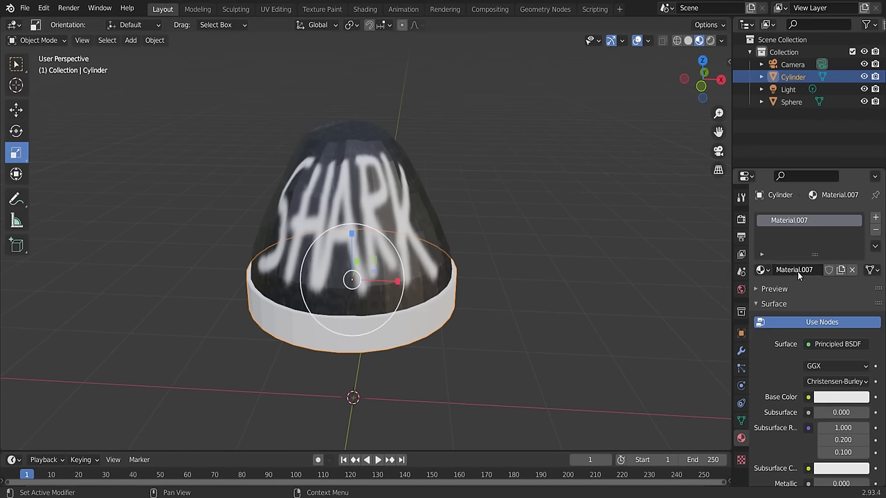
left_click(808, 397)
key("Return")
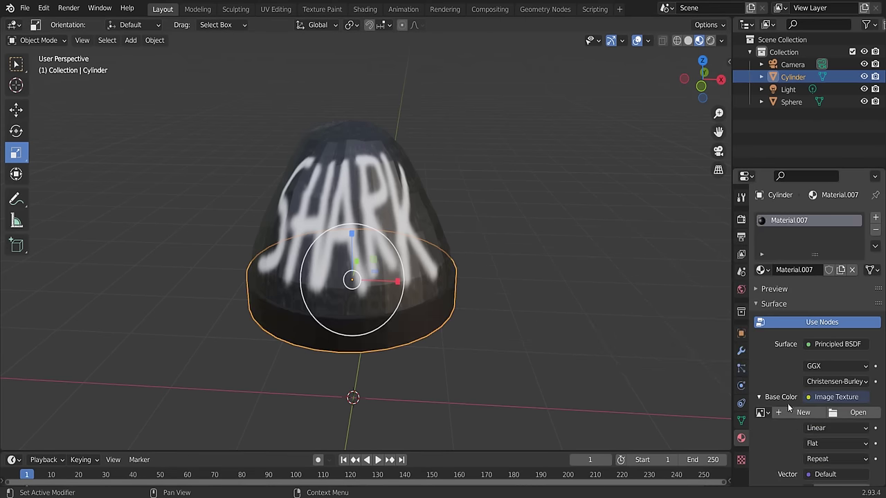
left_click(760, 413)
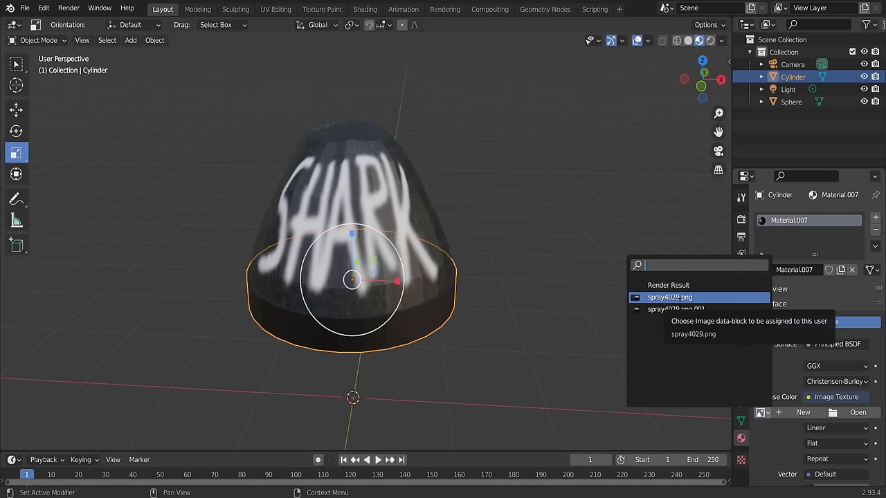
left_click(669, 297)
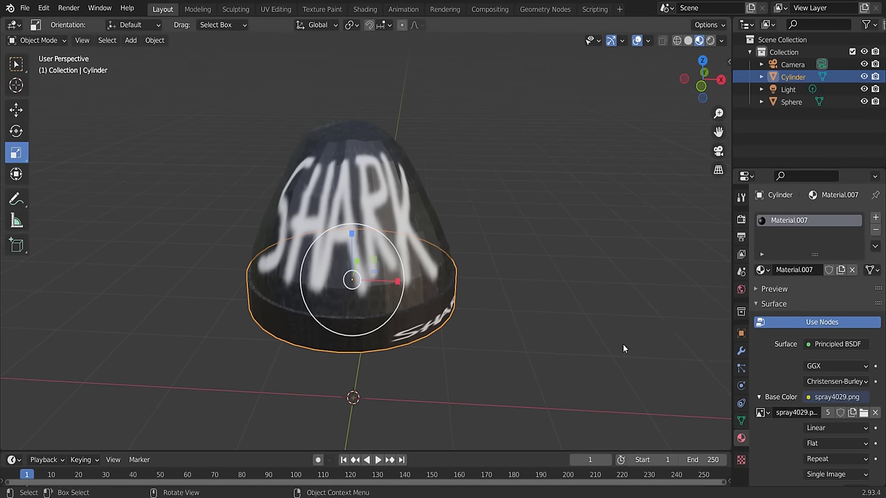
left_click(278, 10)
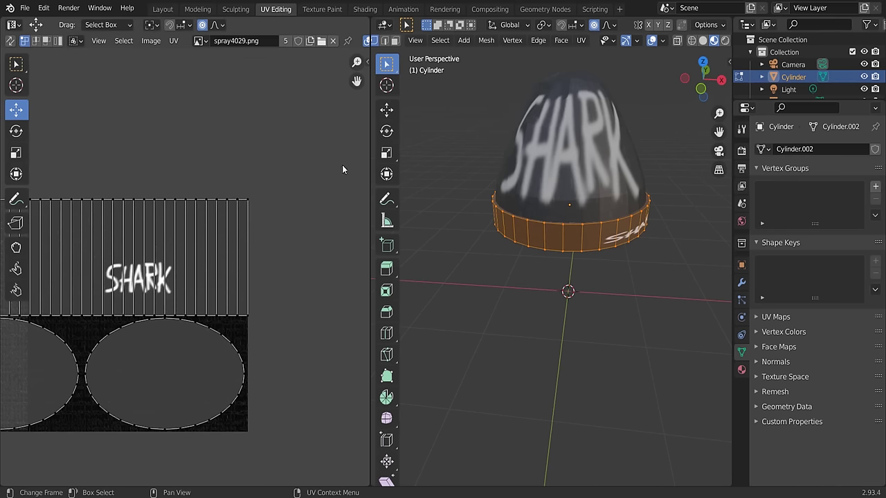
Select all the cuff's UV islands and scale them narrower along X.
middle_click_drag(595, 240, 637, 277)
scroll(127, 288, "down", 1)
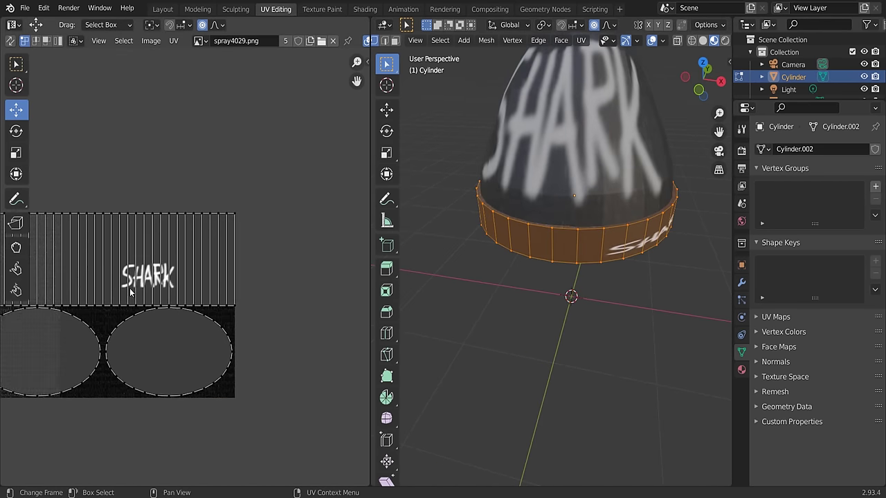
key("a")
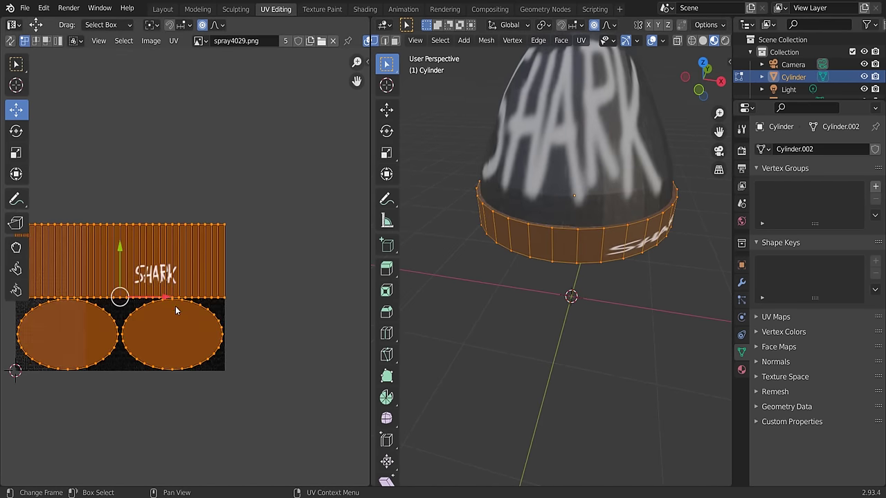
middle_click_drag(189, 313, 2, 292)
middle_click_drag(295, 284, 257, 282)
key("s")
key("x")
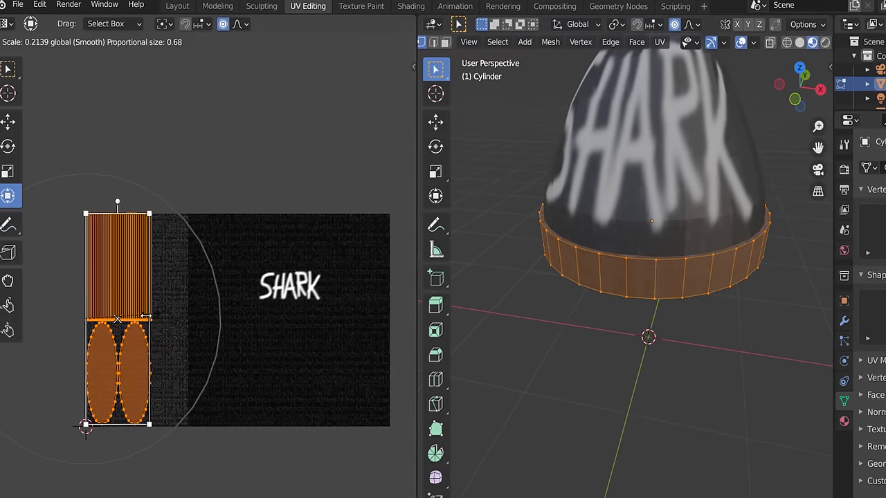
left_click(106, 206)
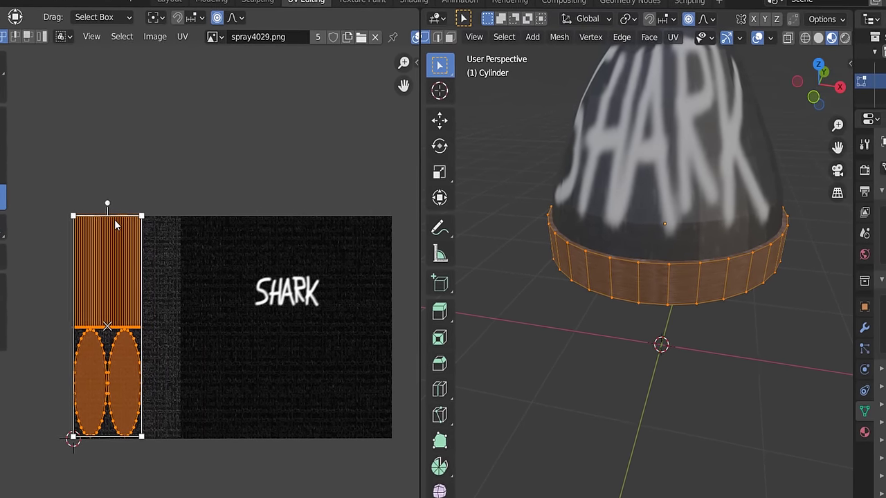
Move the narrowed islands onto the plain knit area and inspect the lettering-free cuff.
key("g")
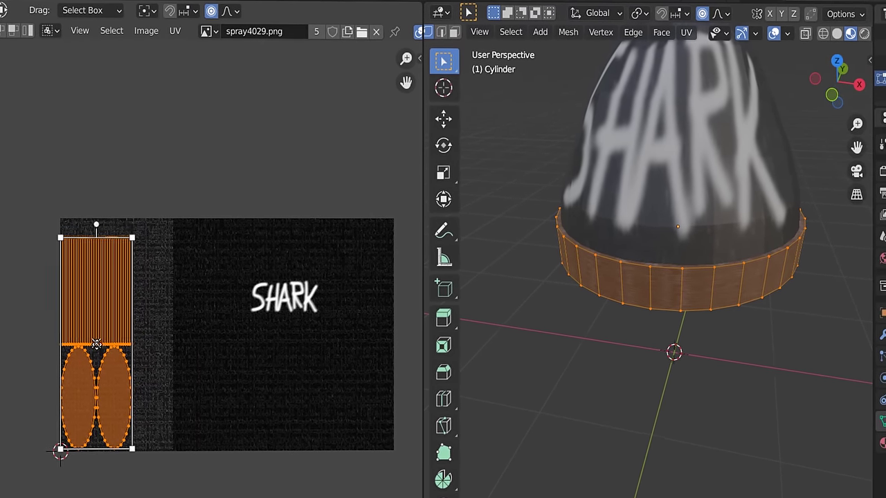
left_click(128, 236)
left_click(340, 183)
left_click(737, 362)
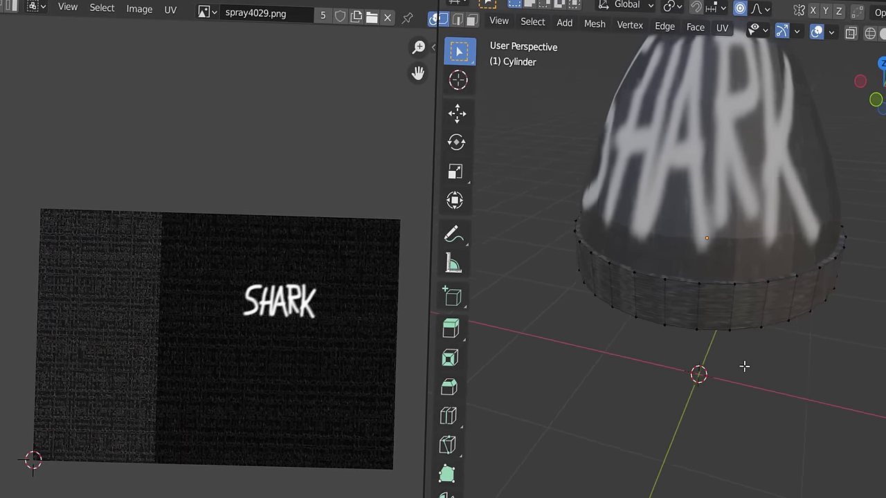
middle_click_drag(737, 362, 657, 367)
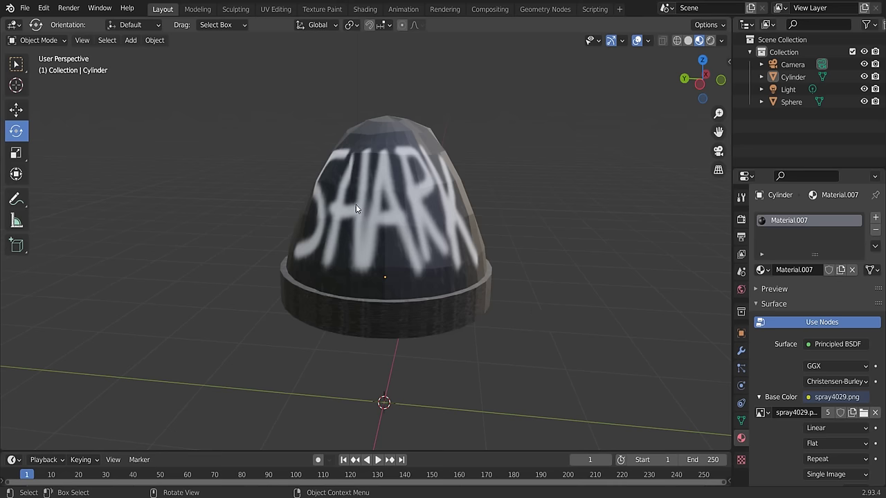
left_click(357, 206)
Box-select the crown and cuff, apply Shade Smooth, and orbit to view the SHARK lettering.
left_click(490, 309)
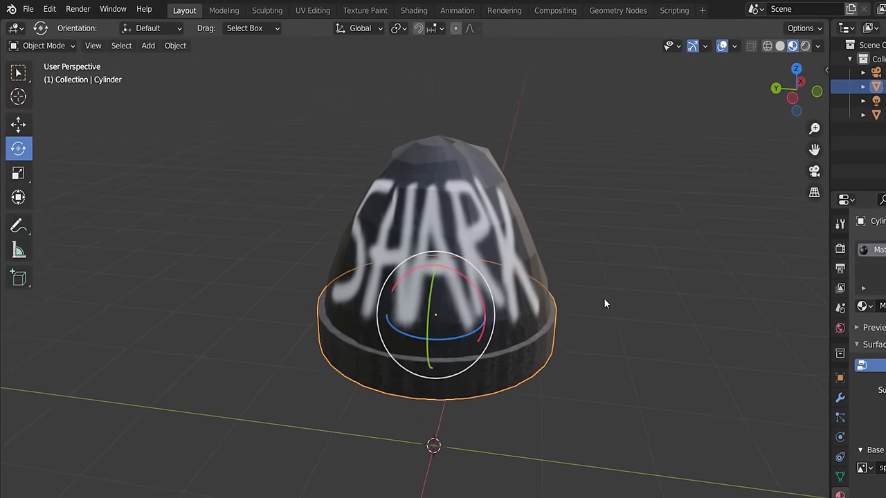
middle_click_drag(603, 304, 635, 312)
left_click(635, 312)
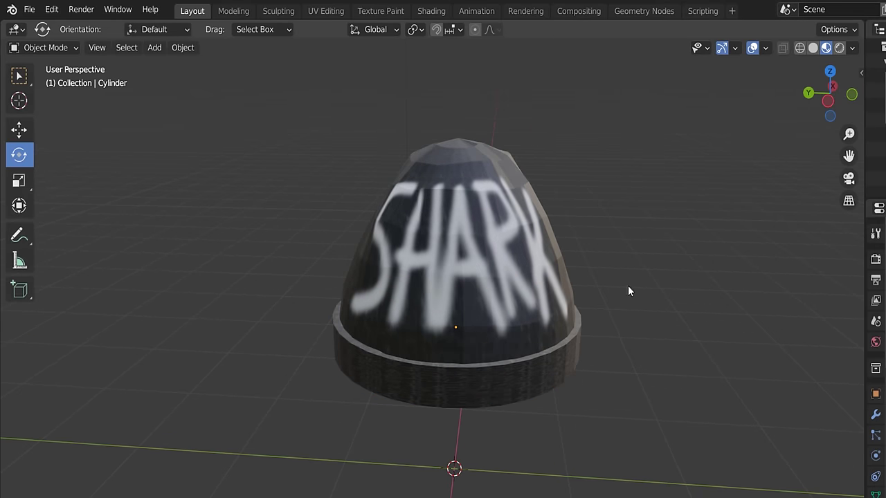
left_click_drag(281, 108, 605, 443)
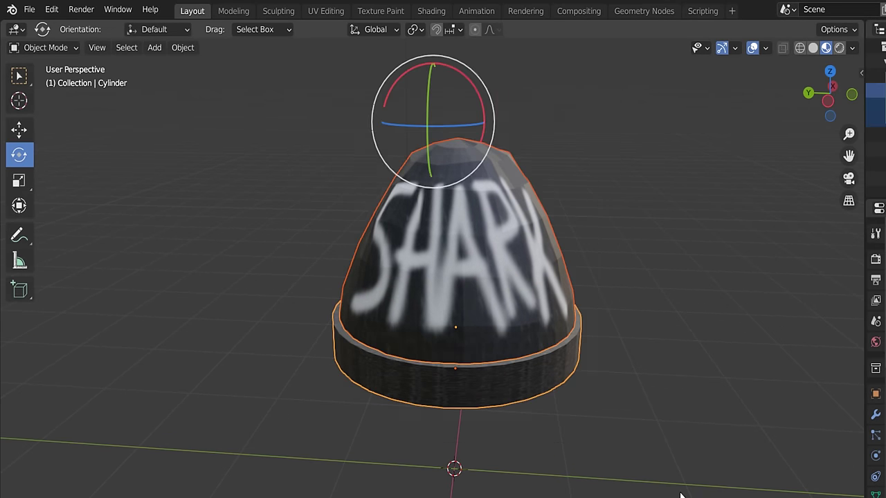
right_click(465, 254)
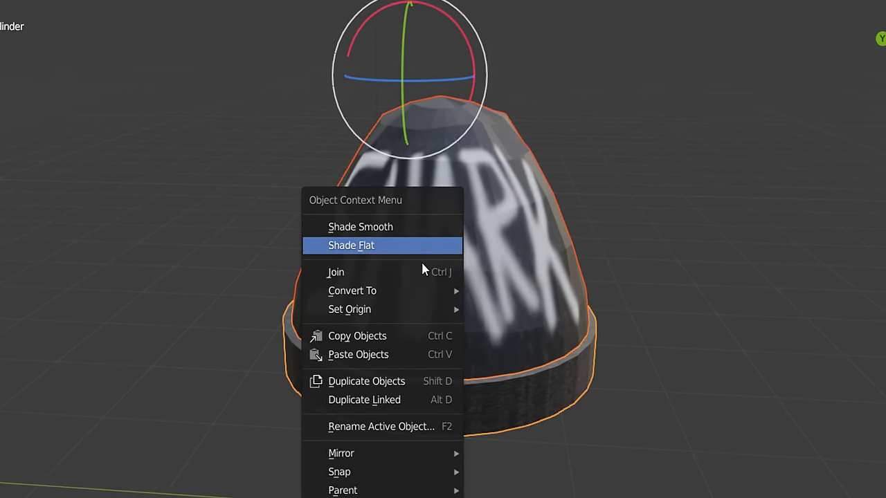
left_click(415, 216)
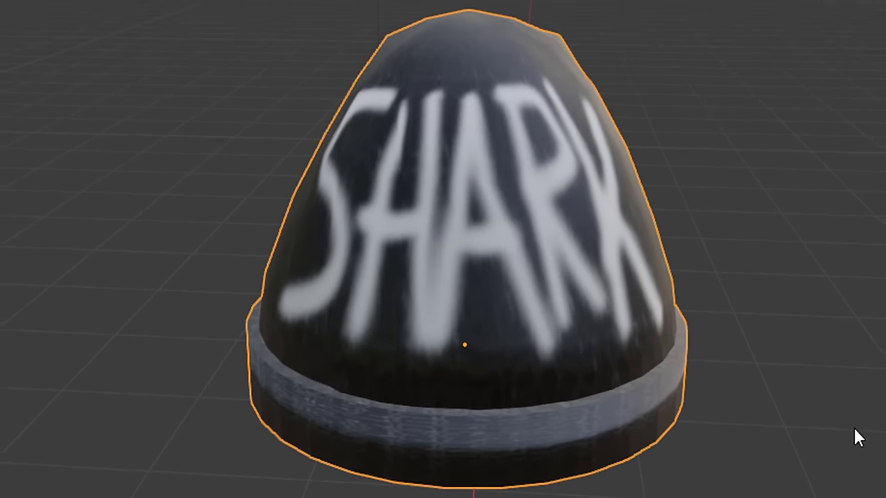
middle_click_drag(856, 437, 464, 246)
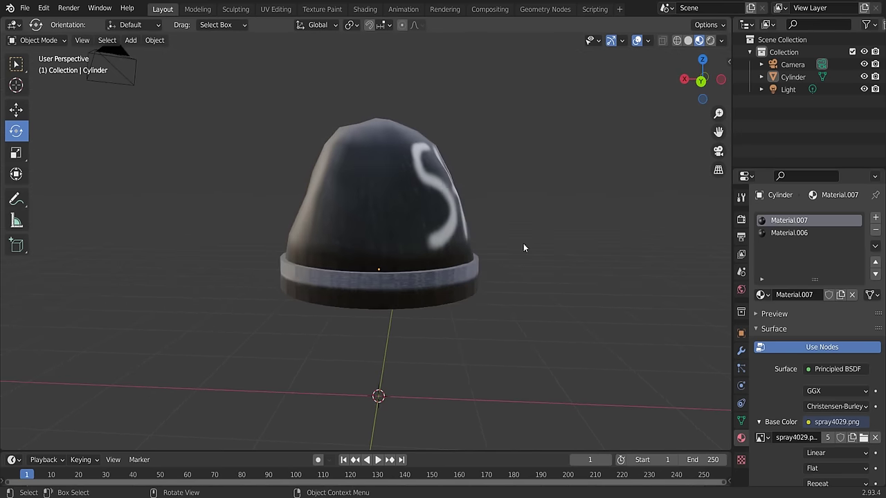
middle_click_drag(523, 248, 465, 311)
scroll(464, 310, "up", 2)
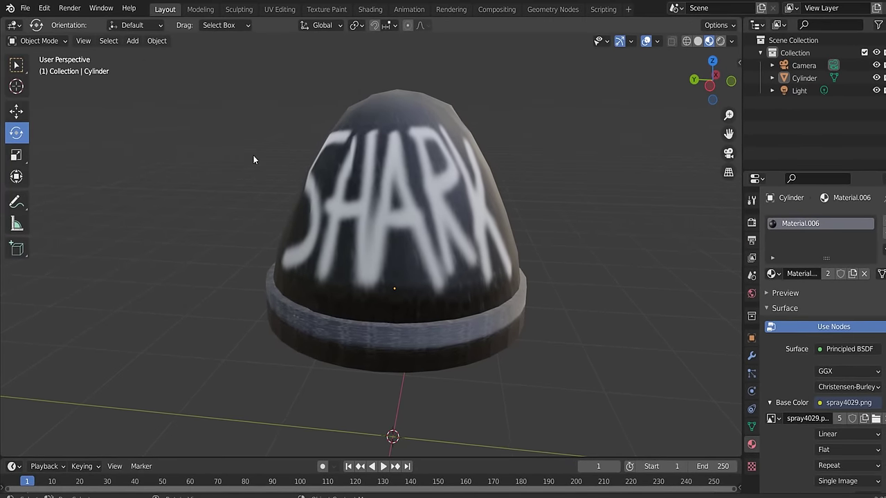
Select the hat and dismiss the File menu without exporting anything.
left_click(360, 249)
left_click(25, 7)
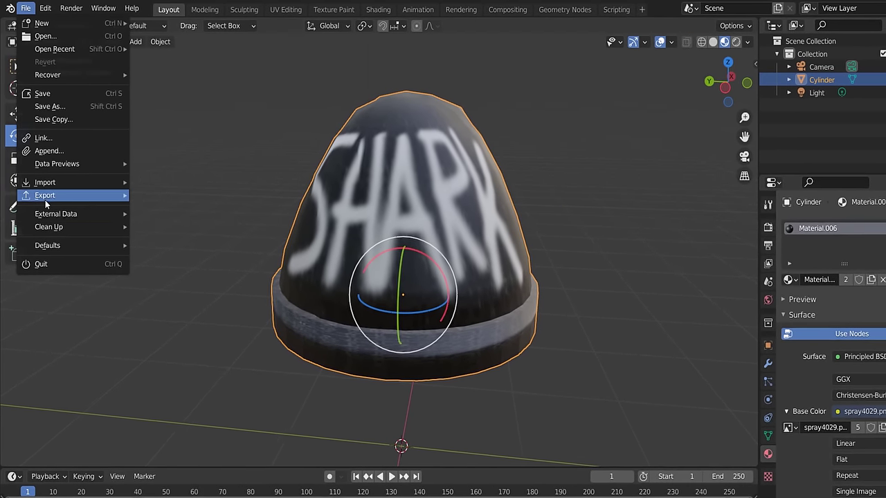
mouse_move(57, 186)
left_click(203, 151)
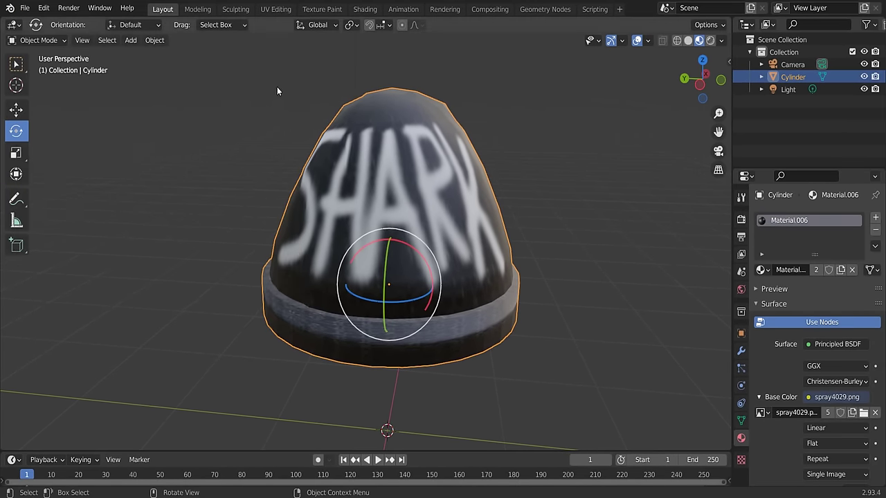
Cancel the texture's Save As Image window in UV Editing and go back to Layout.
left_click(275, 9)
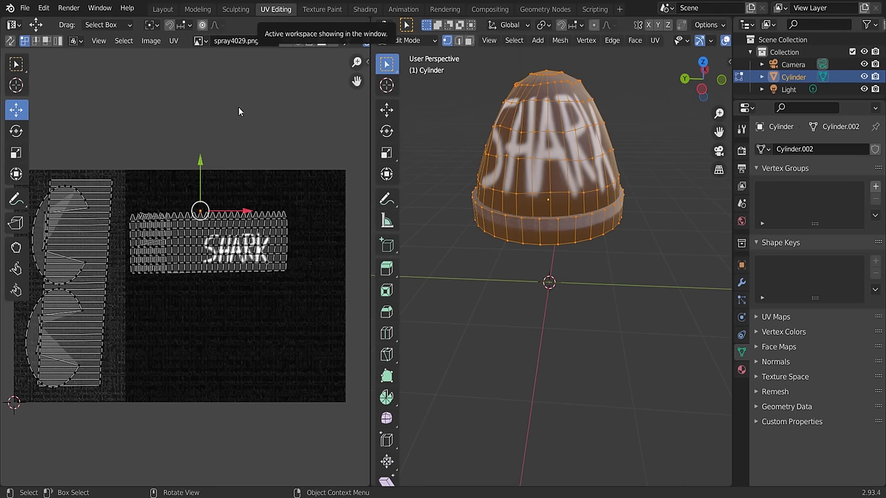
left_click(151, 41)
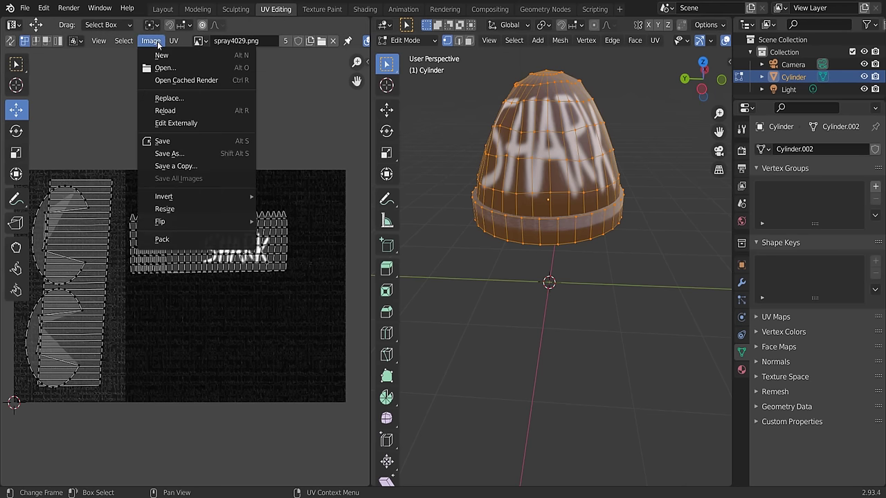
left_click(169, 153)
left_click(695, 426)
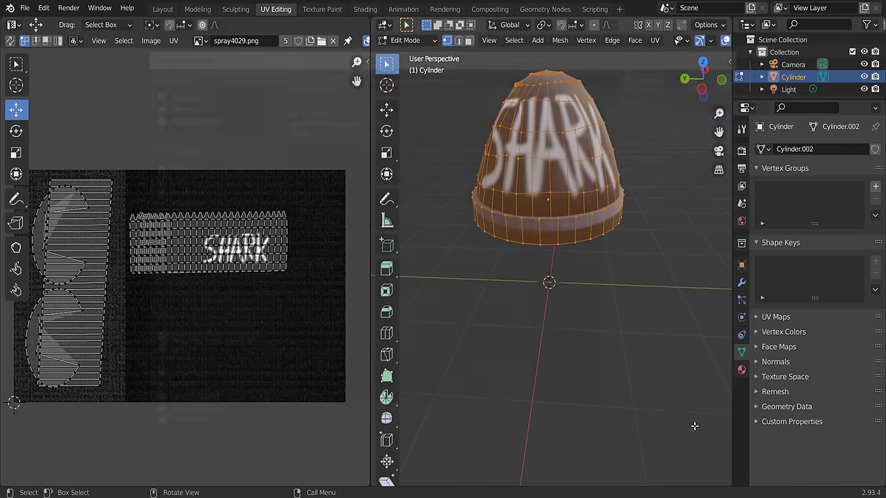
left_click(163, 10)
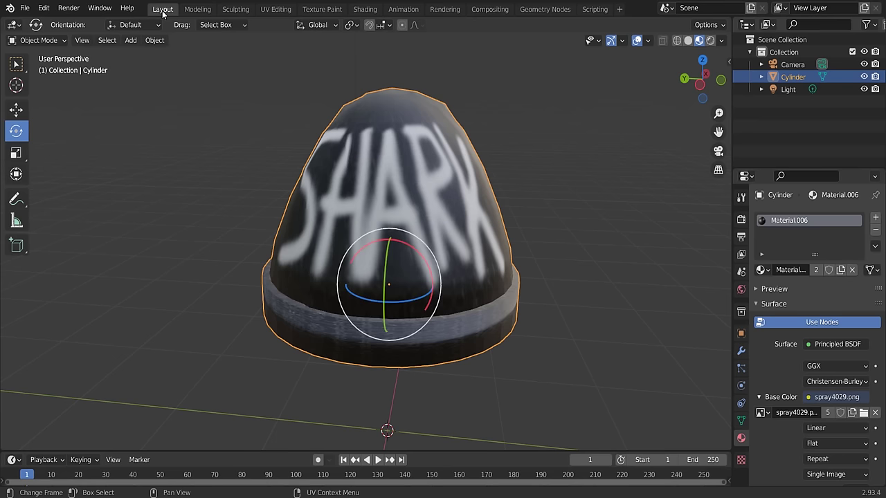
Inspect the textured SHARK beanie from the front, comparing Material Preview and Solid shading.
middle_click_drag(600, 360, 496, 342)
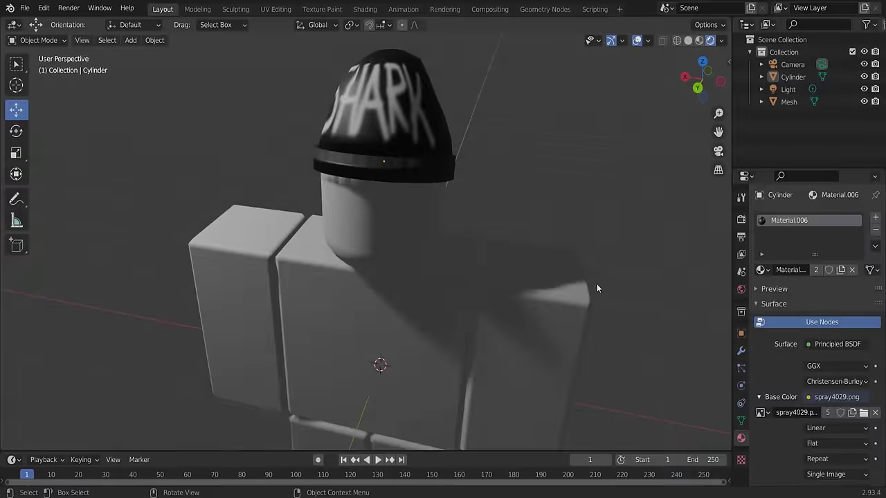
middle_click_drag(596, 289, 686, 234)
middle_click_drag(736, 246, 797, 106)
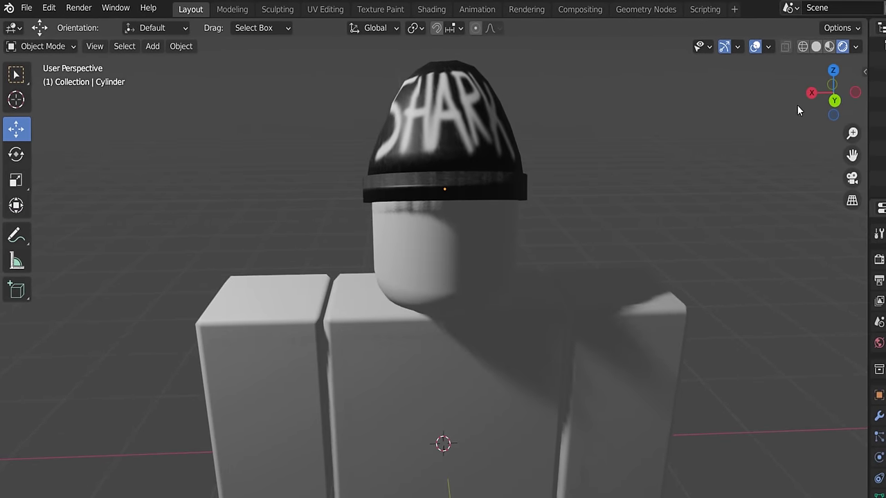
left_click(832, 44)
middle_click_drag(460, 211, 483, 215)
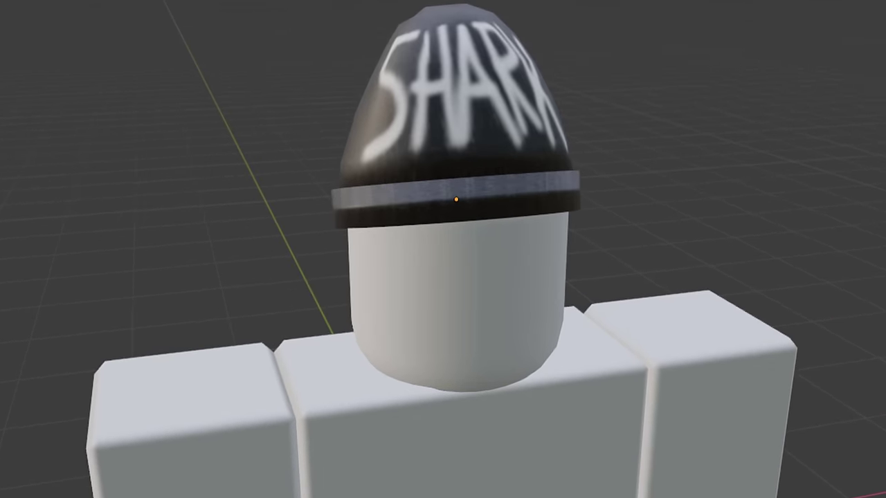
left_click(843, 24)
left_click(865, 24)
mouse_move(872, 229)
middle_mouse_down()
mouse_move(542, 274)
mouse_move(448, 269)
mouse_move(413, 156)
middle_mouse_up()
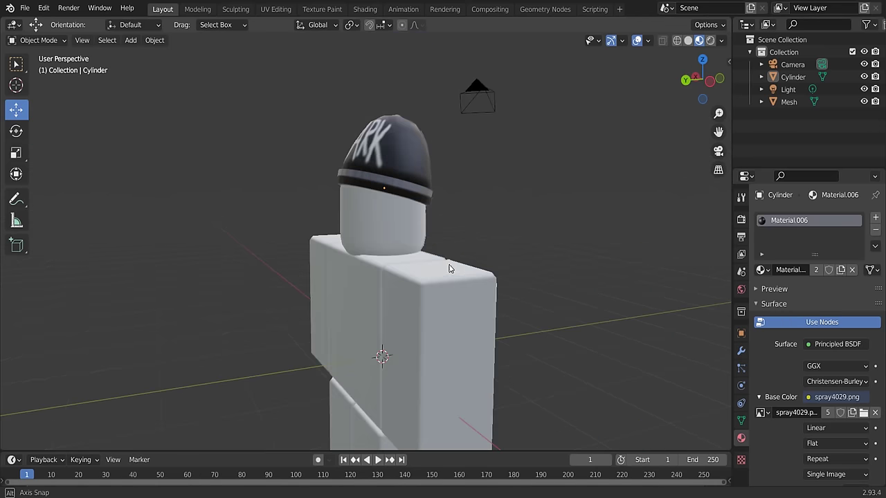
Rotate the beanie slightly on the character's head, then view it in the Shading workspace.
left_click(414, 156)
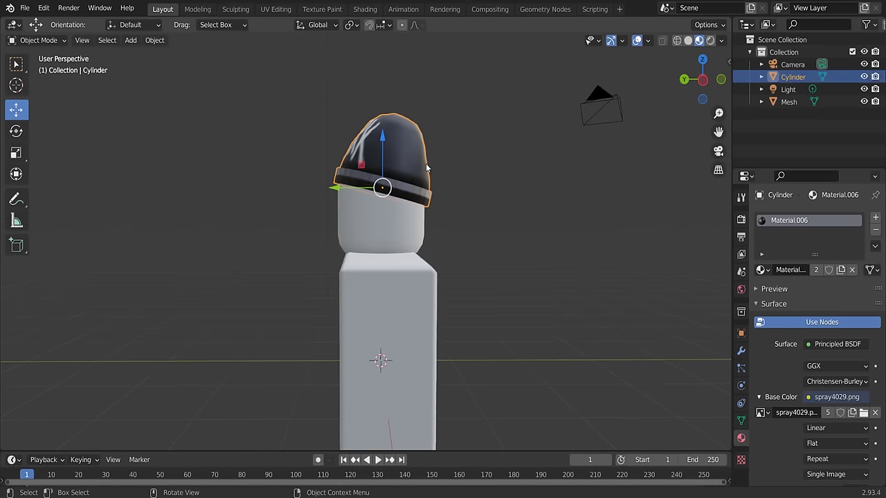
left_click(16, 131)
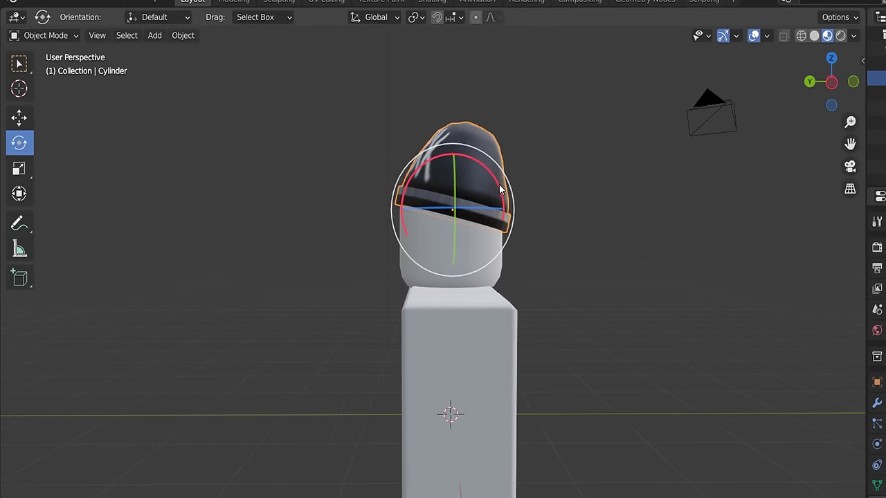
left_click_drag(500, 181, 501, 182)
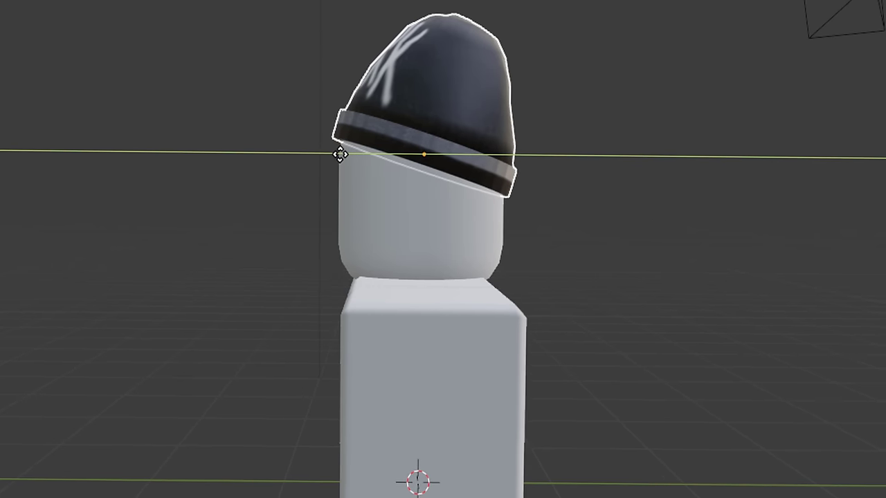
left_click(533, 358)
middle_click_drag(532, 357, 584, 350)
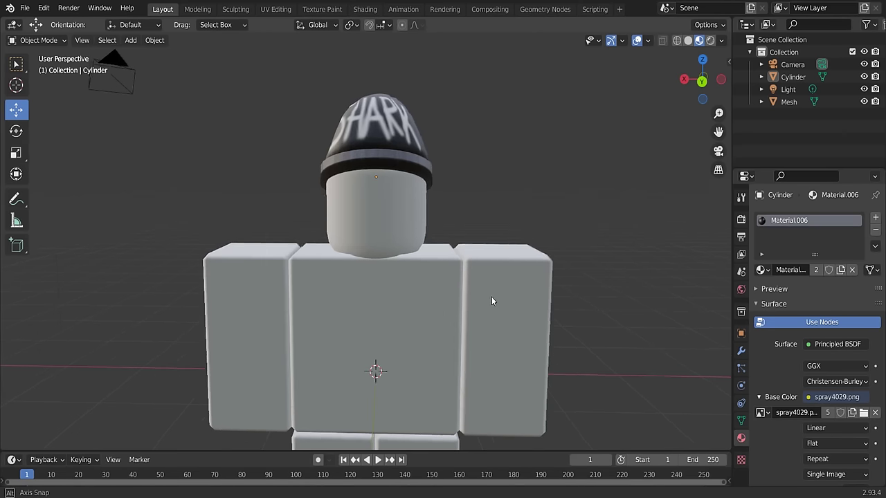
middle_click_drag(491, 302, 306, 185)
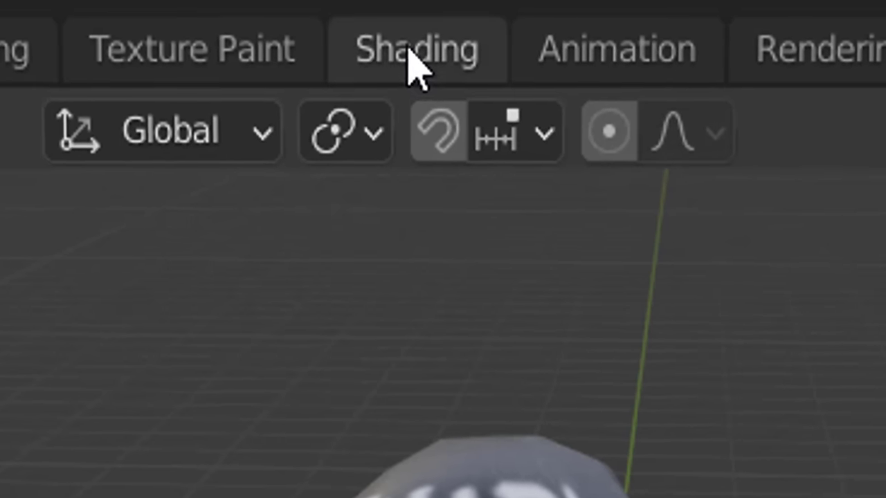
left_click(365, 9)
scroll(512, 166, "up", 2)
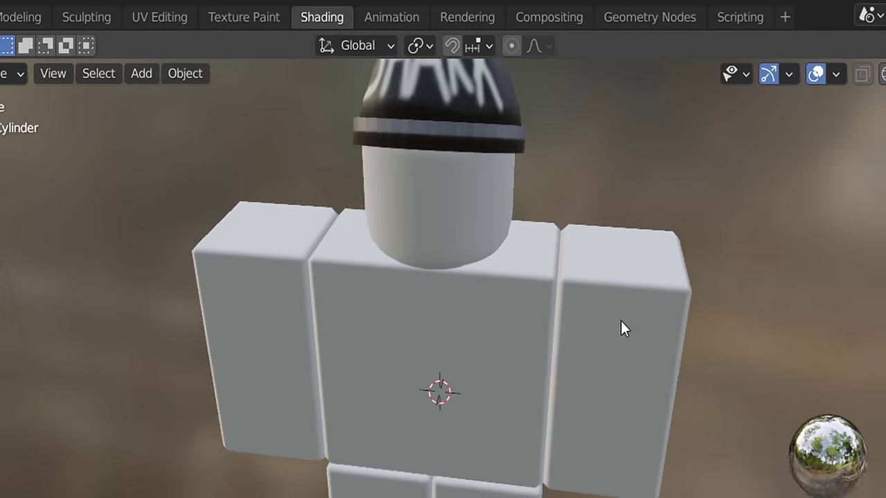
middle_click_drag(620, 321, 591, 243)
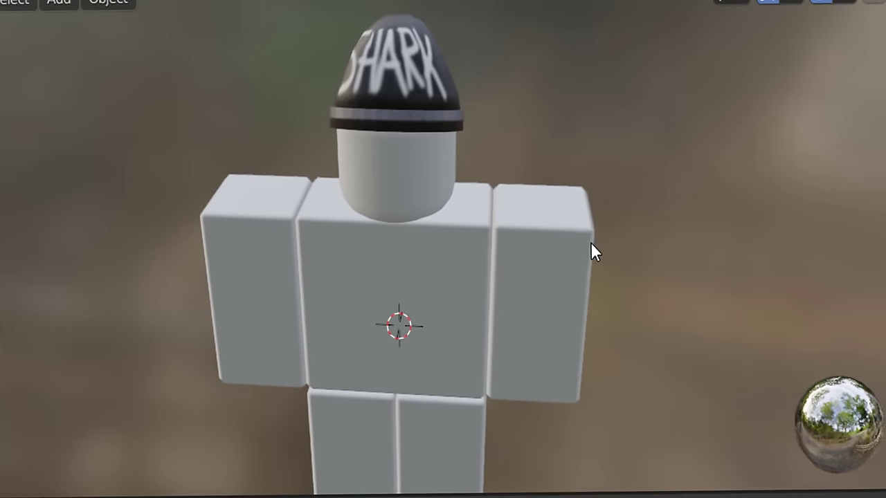
middle_click_drag(417, 182, 298, 222)
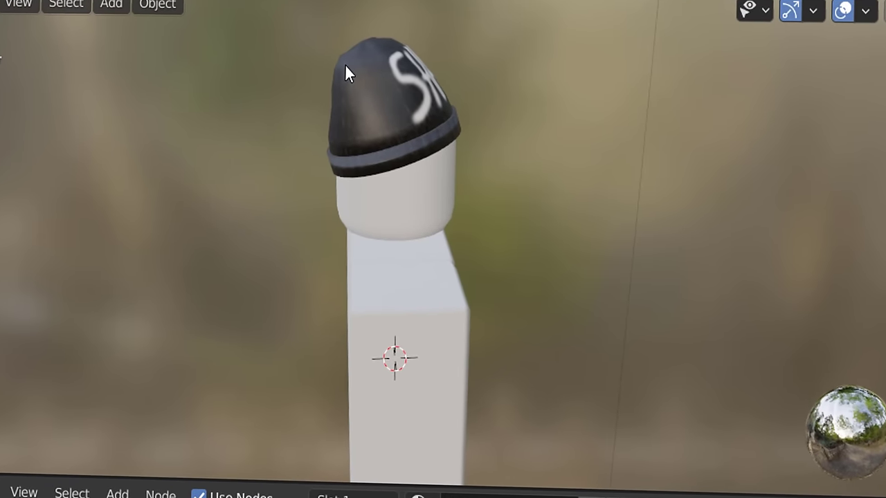
middle_click_drag(345, 64, 681, 376)
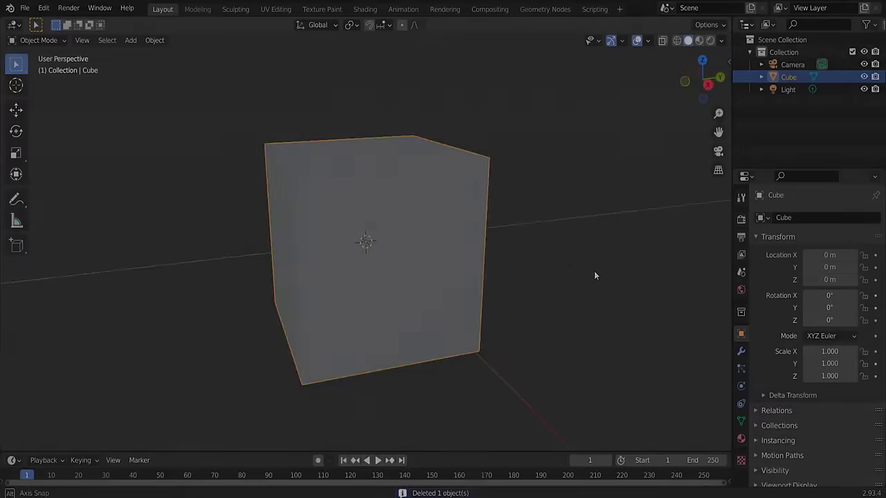
Delete the default cube from the scene.
middle_click_drag(594, 270, 549, 280)
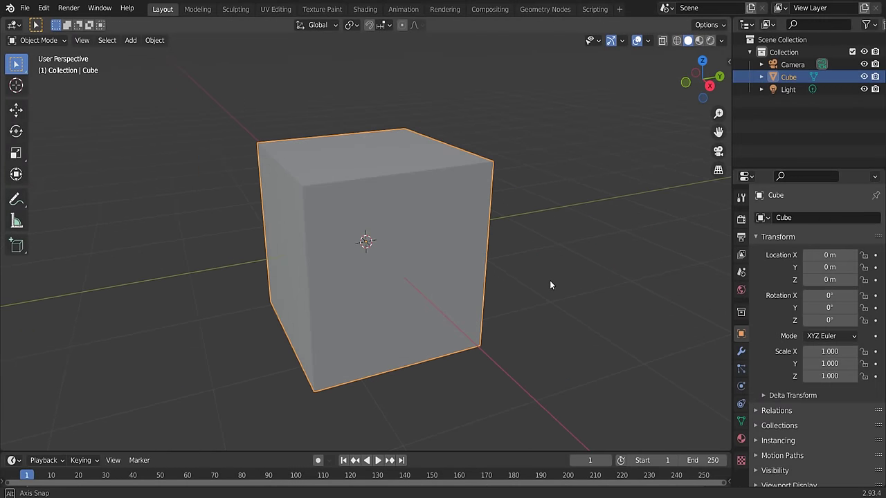
key("Delete")
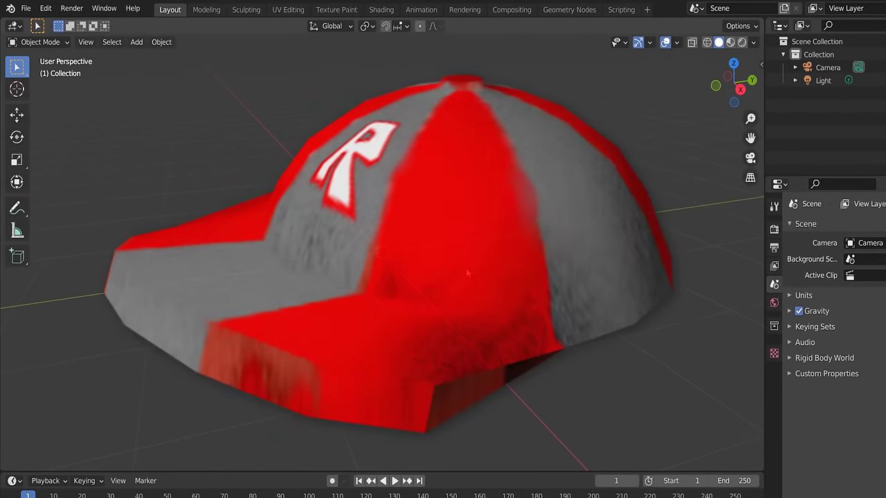
middle_click_drag(466, 272, 433, 266)
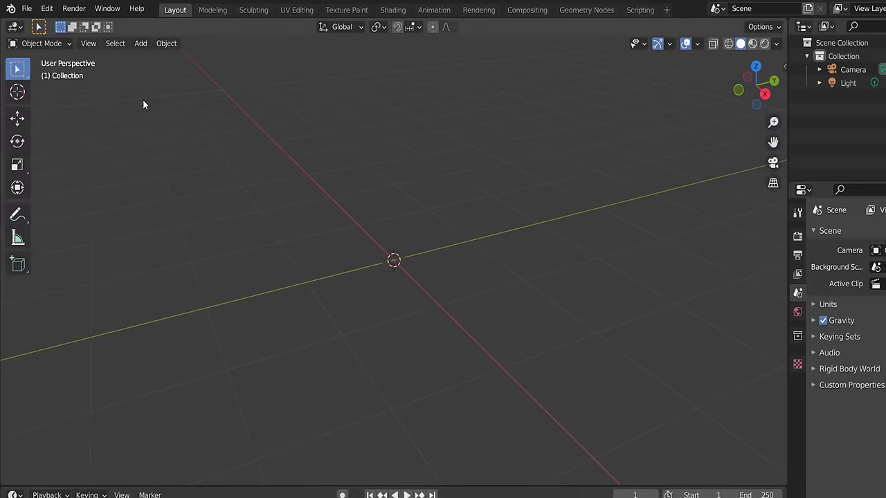
Add a UV sphere and switch it into Edit Mode.
left_click(146, 45)
mouse_move(159, 63)
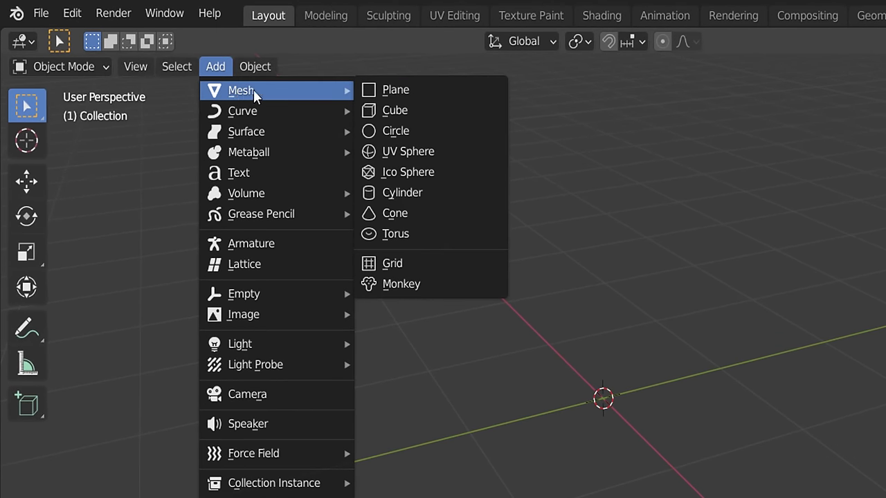
left_click(409, 151)
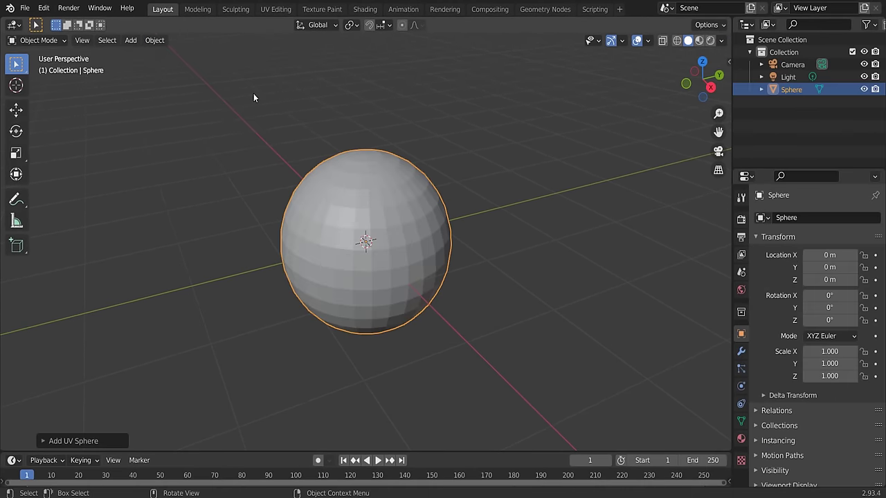
middle_click_drag(251, 192, 371, 169)
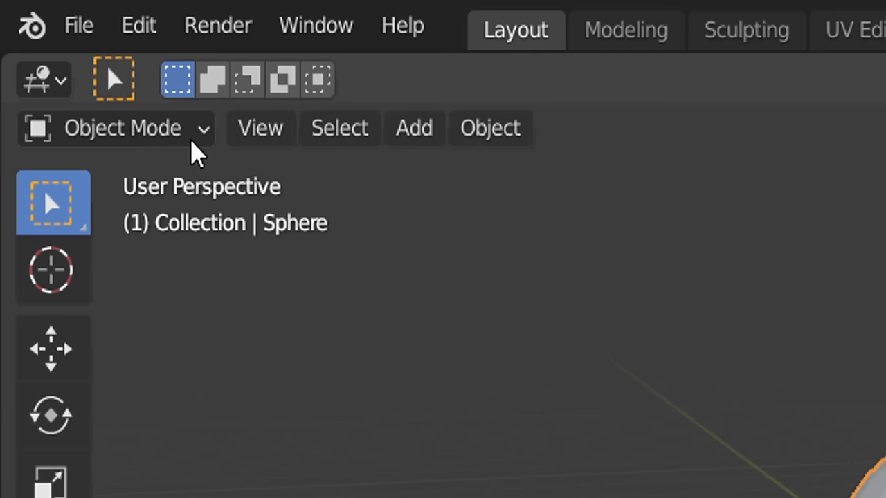
left_click(191, 138)
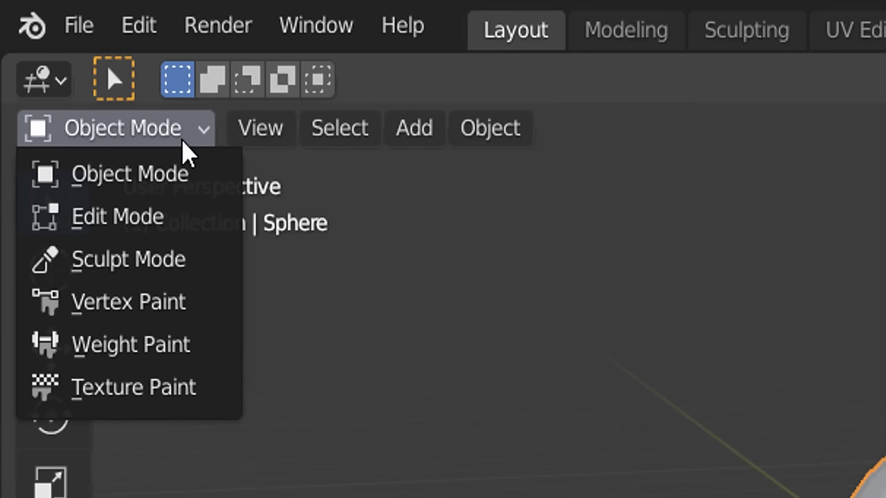
left_click(184, 233)
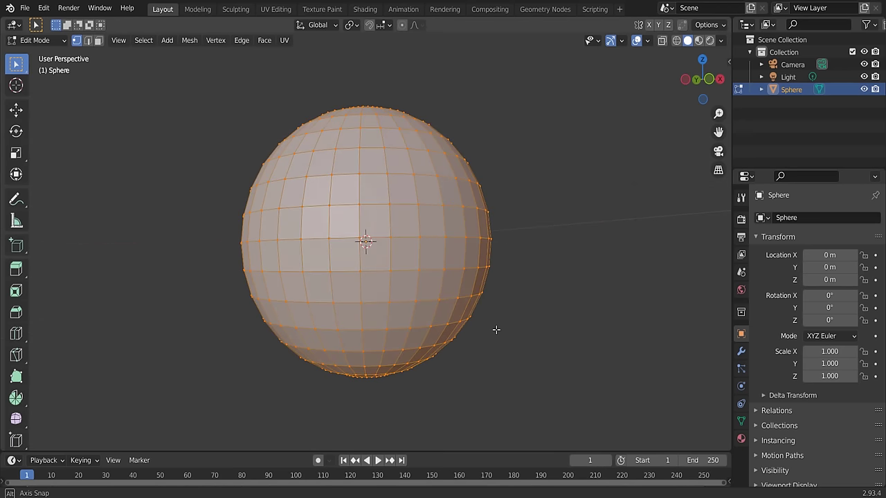
Select all the vertices of the sphere's lower half, including the bottom pole.
left_click_drag(540, 409, 185, 236)
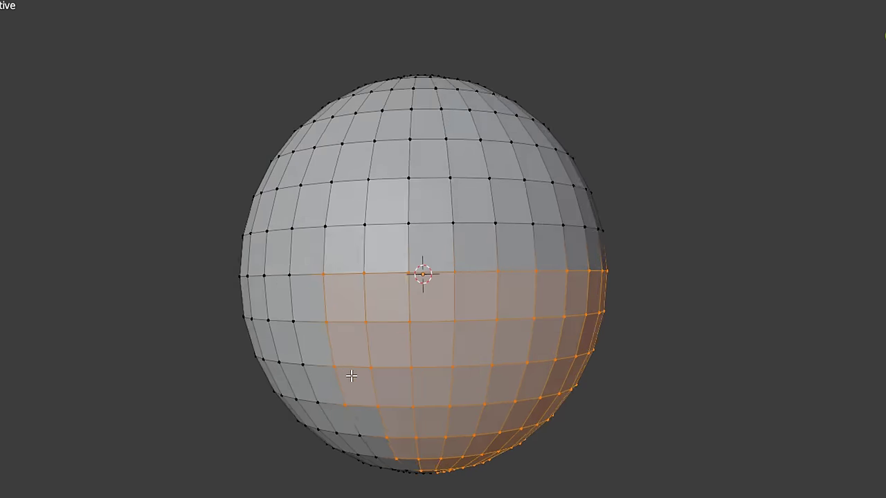
middle_click_drag(319, 305, 495, 390)
left_click_drag(752, 494, 105, 259)
middle_click_drag(106, 260, 477, 385)
left_click_drag(506, 401, 247, 237)
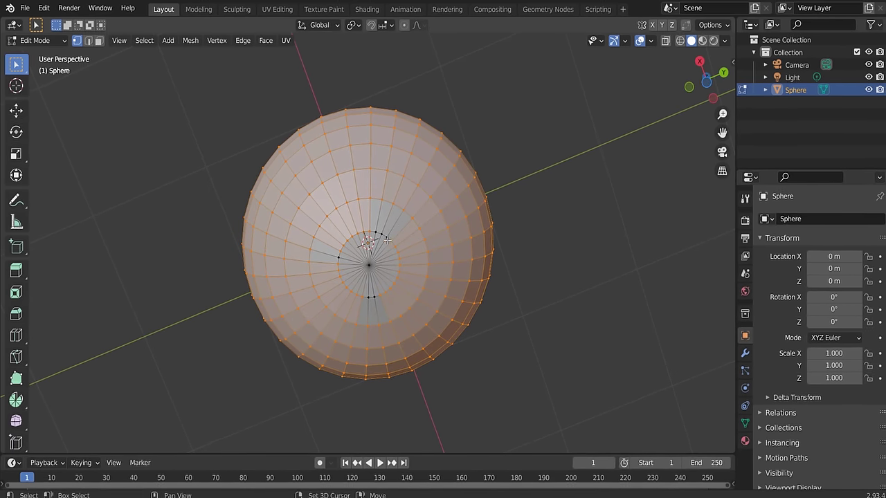
key("a")
middle_click_drag(352, 261, 374, 289)
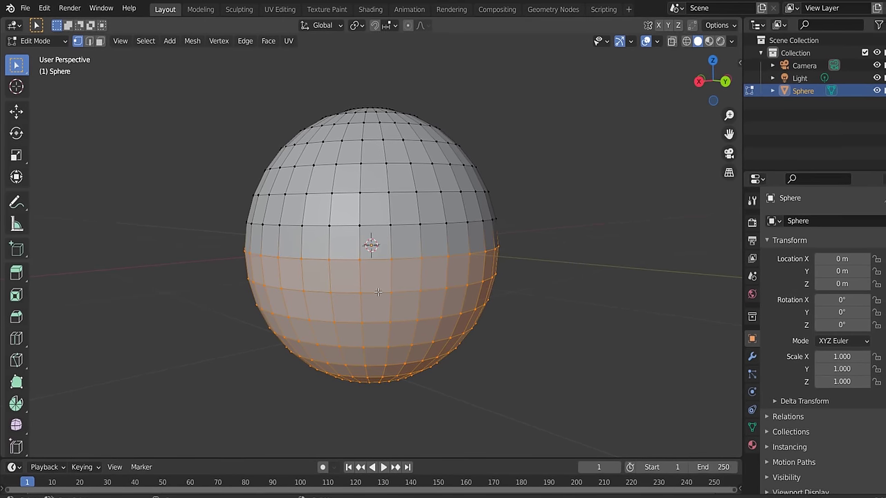
Dissolve the selected lower-half vertices and return to Object Mode.
key("x")
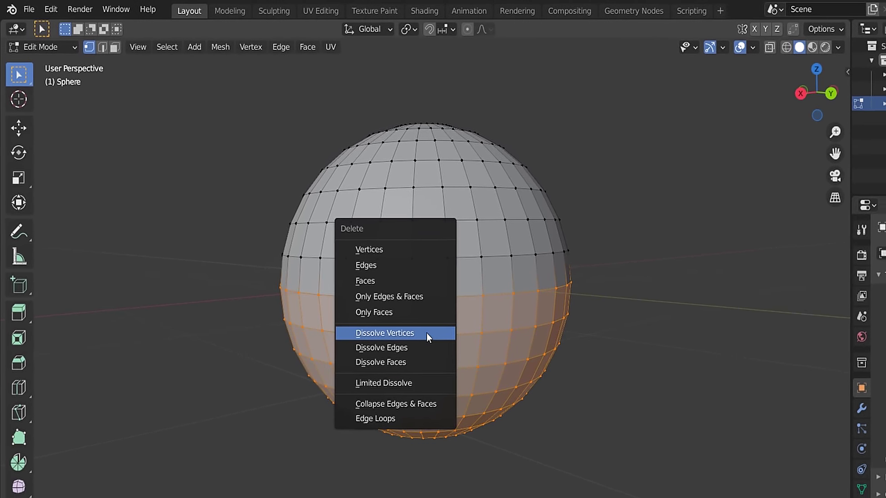
left_click(419, 324)
middle_click_drag(537, 328, 560, 277)
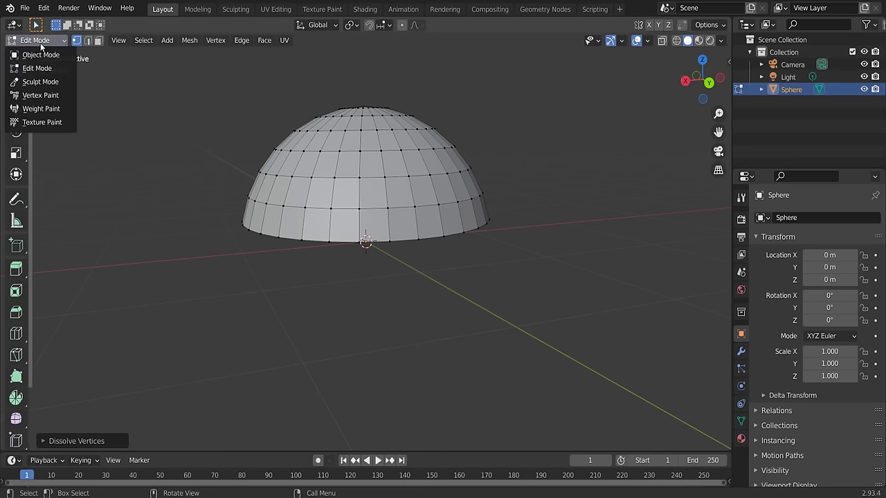
left_click(42, 57)
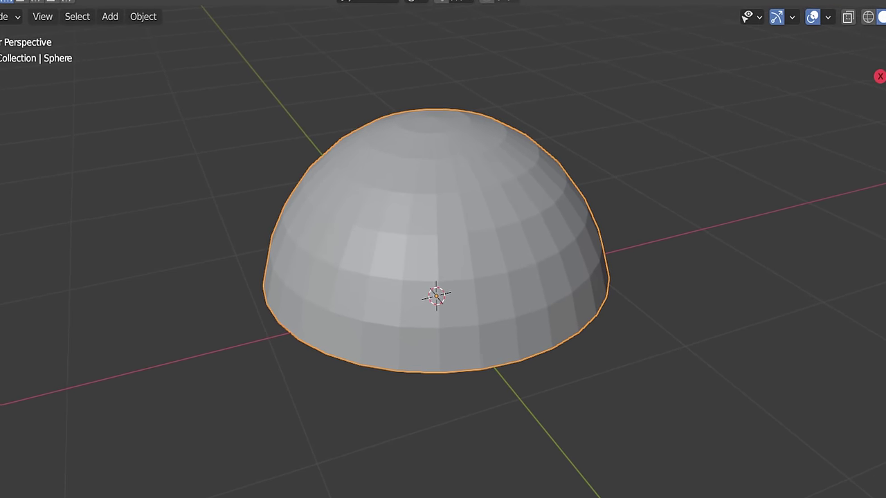
middle_click_drag(632, 374, 618, 302)
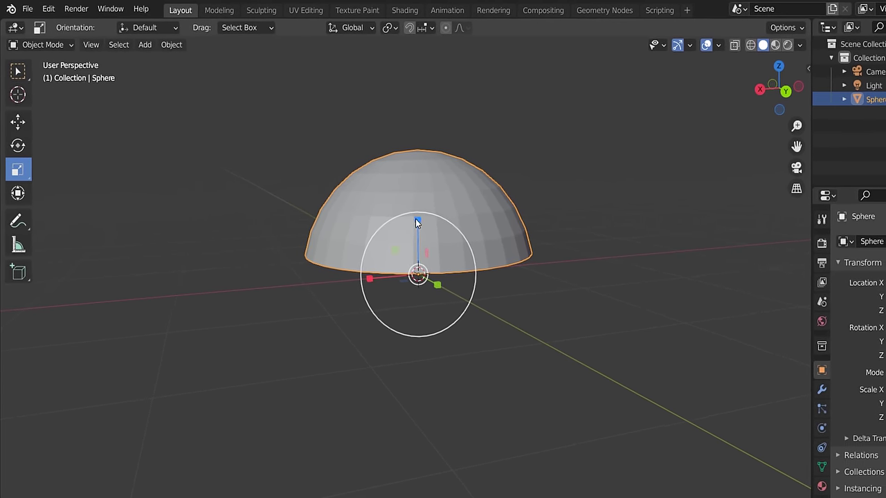
Scale the hemisphere along Z to 1.120 to form a taller crown dome.
left_click_drag(415, 219, 417, 211)
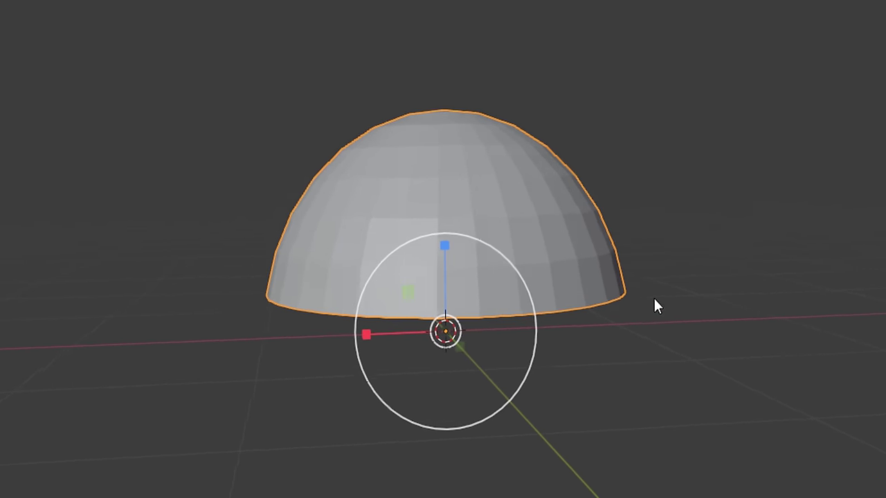
middle_click_drag(685, 311, 327, 176)
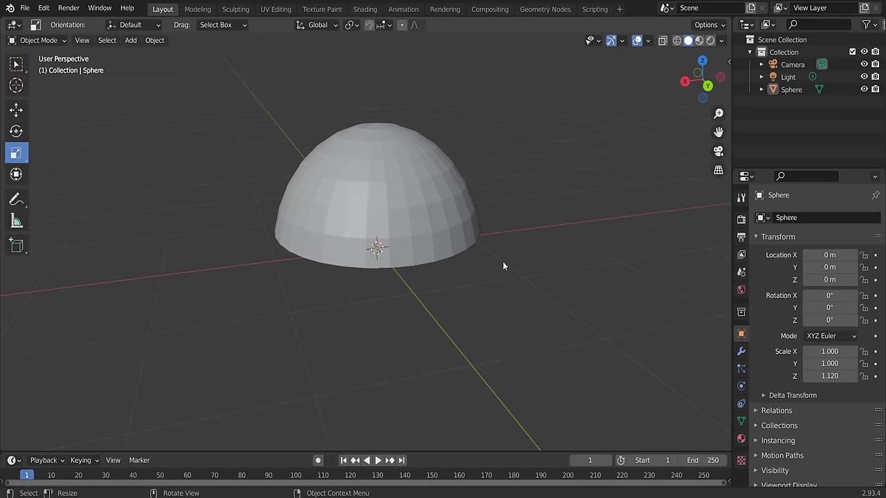
Add a cylinder and begin flattening it by scaling along the Z axis.
left_click(130, 40)
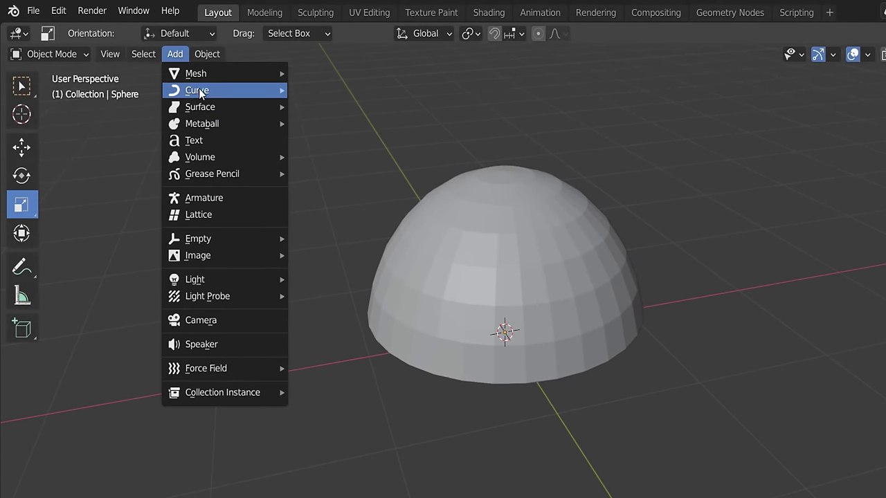
mouse_move(201, 75)
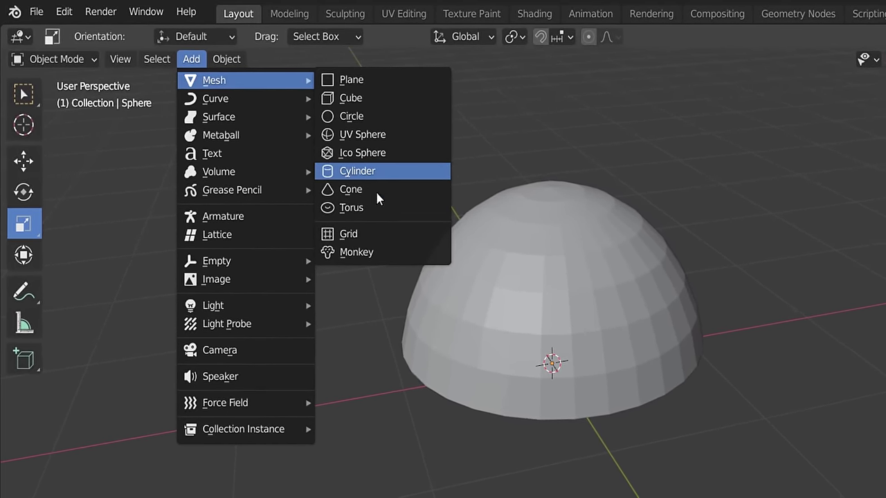
left_click(367, 173)
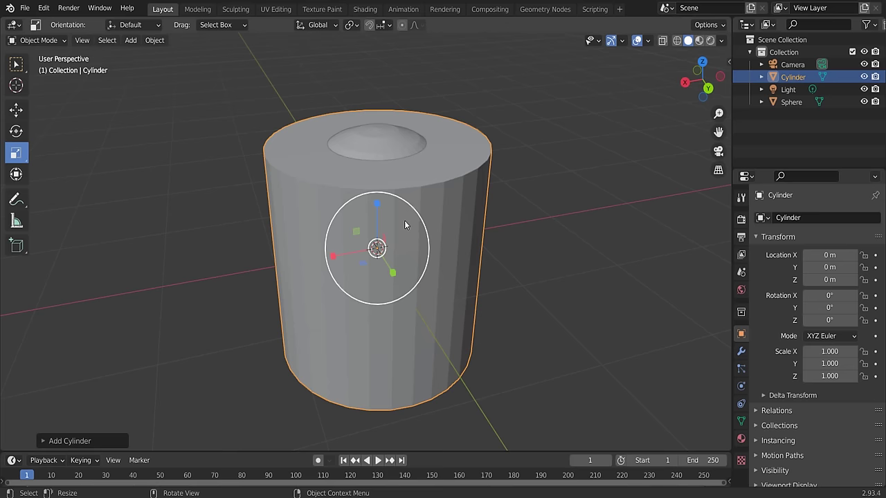
key("s")
key("z")
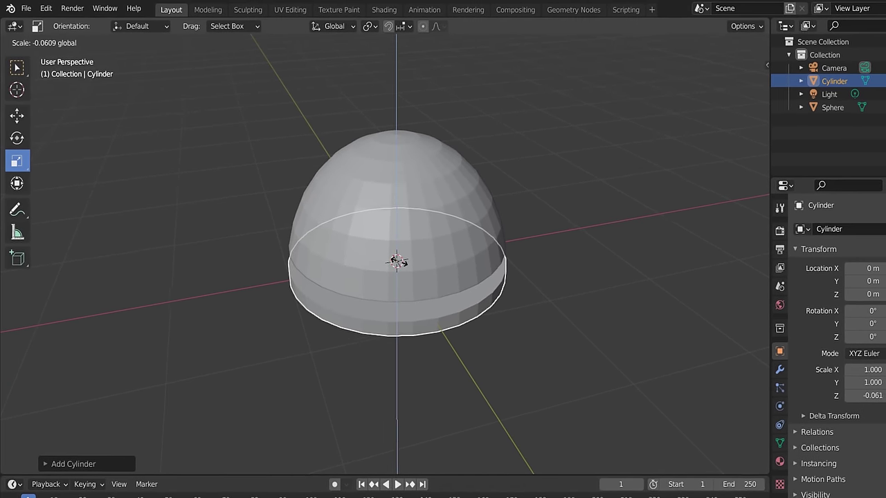
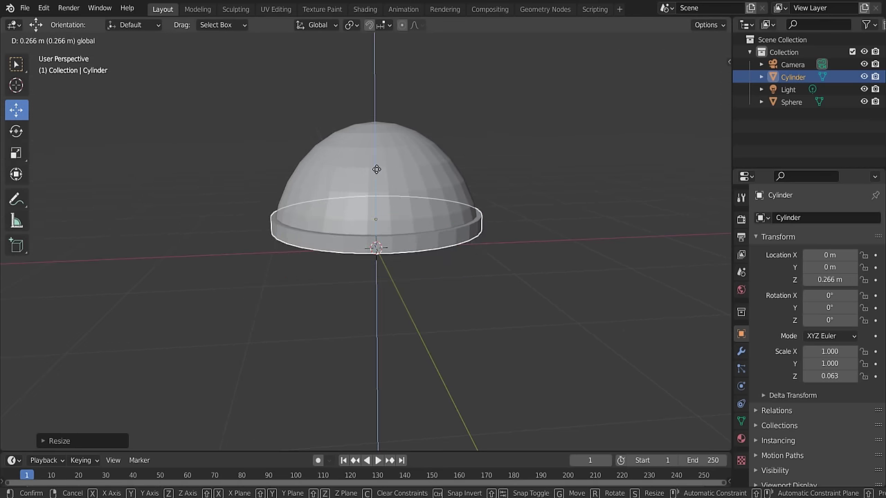
Move the flattened cylinder along X to 0.75474 m so it juts out from under the dome.
key("g")
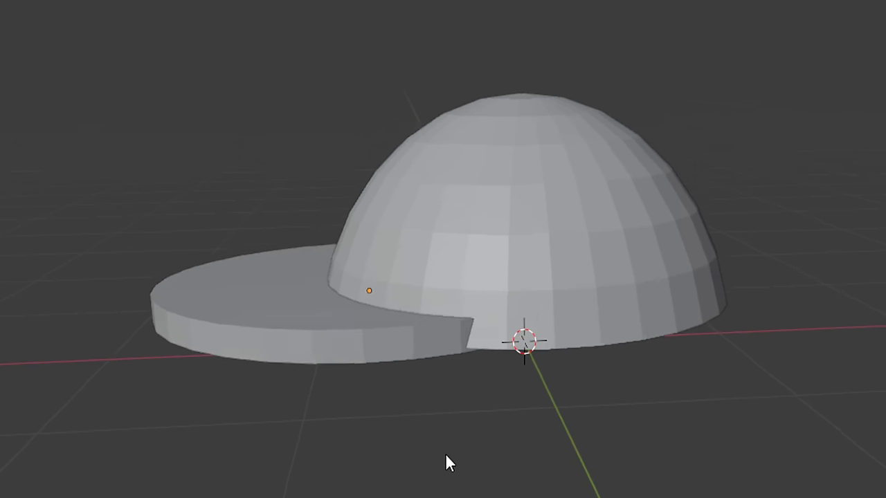
middle_click_drag(446, 462, 343, 295)
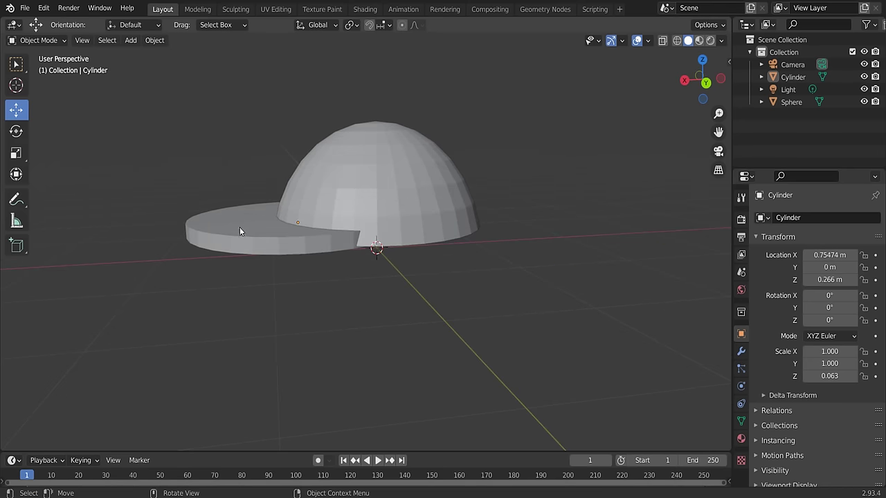
middle_click_drag(239, 232, 414, 296)
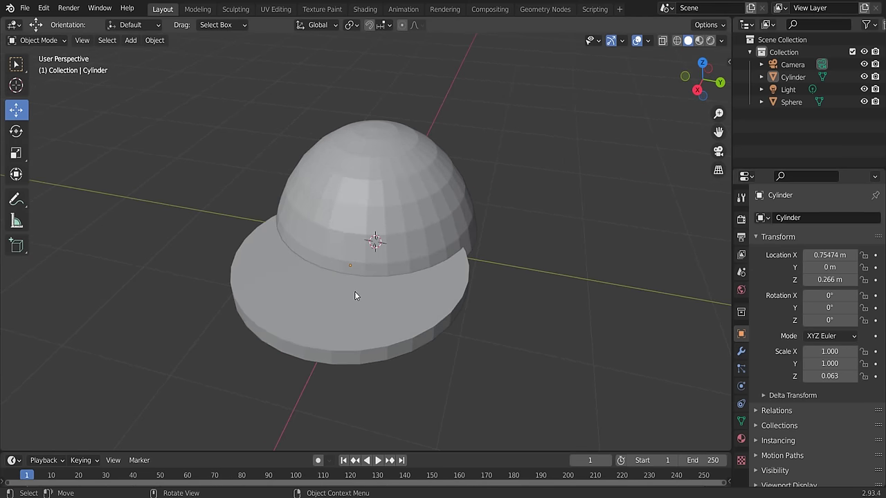
middle_click_drag(400, 314, 411, 321)
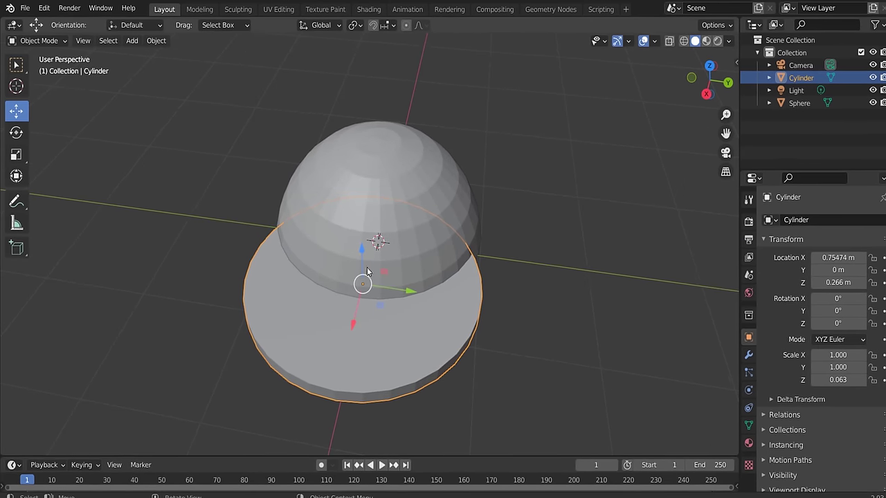
Put the cylinder into Edit Mode and recalculate its normals.
left_click(40, 41)
left_click(41, 70)
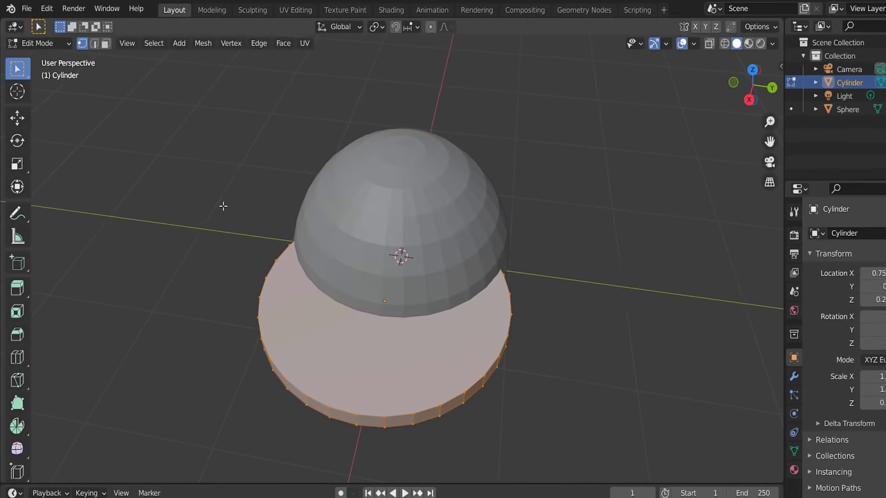
key("shift+n")
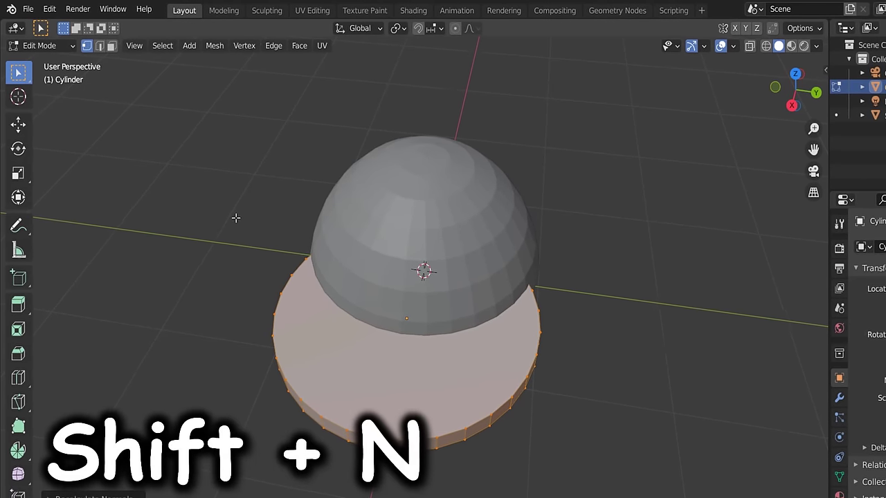
middle_click_drag(281, 228, 564, 349)
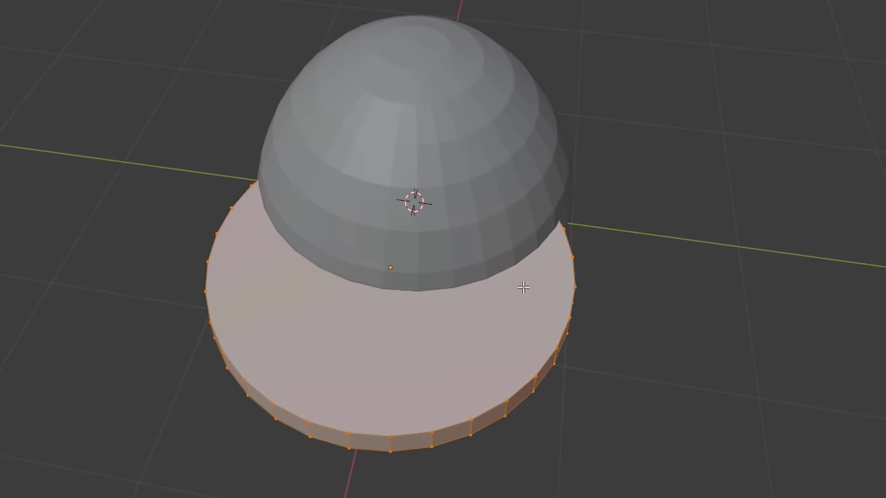
middle_click_drag(589, 315, 442, 327)
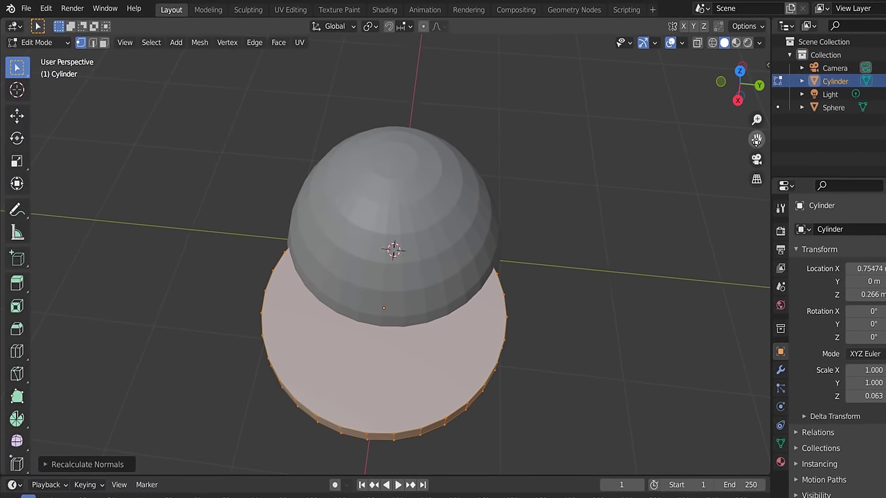
left_click_drag(757, 139, 734, 28)
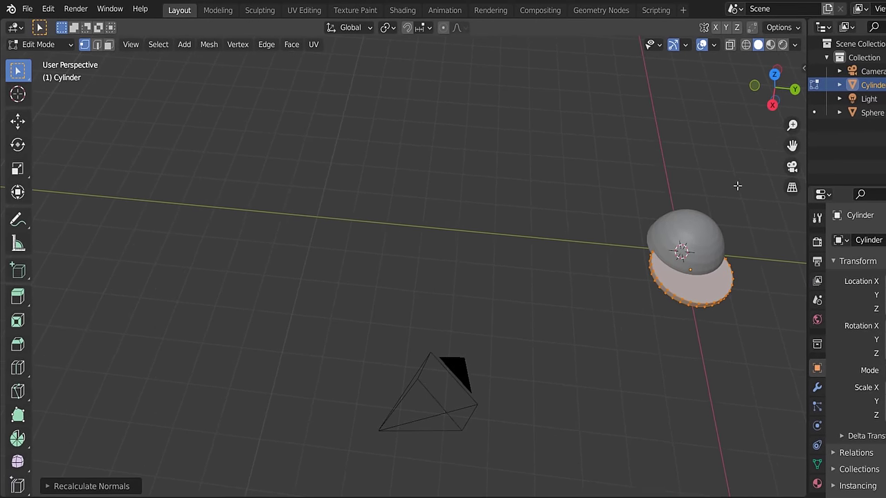
key("KP_Decimal")
scroll(416, 229, "up", 2)
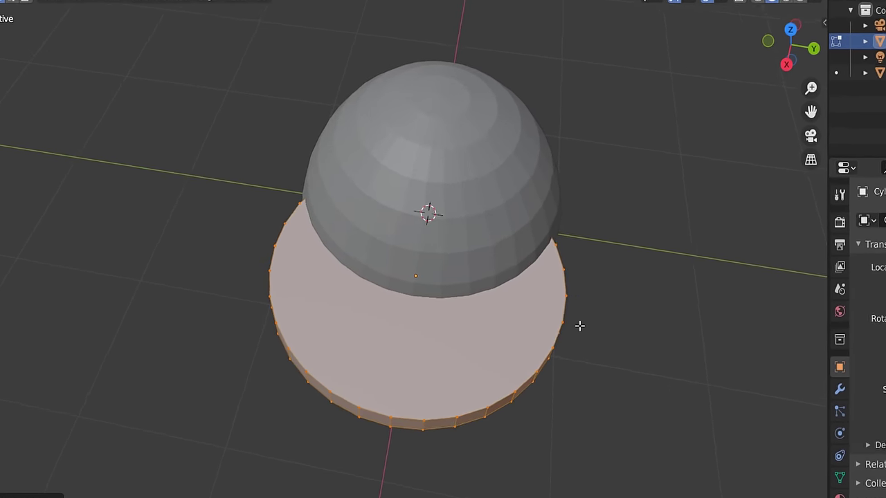
middle_click_drag(333, 380, 455, 497)
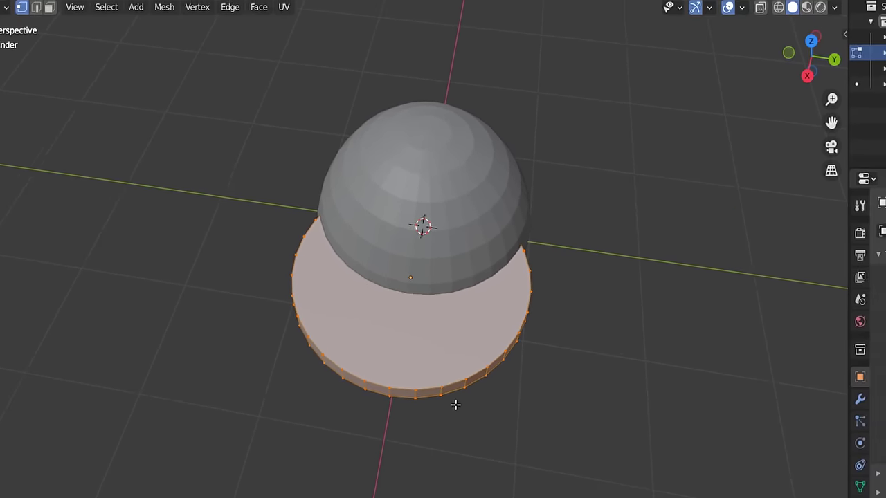
Box-select the vertices on the outer half of the brim's edge.
left_click_drag(299, 299, 451, 370)
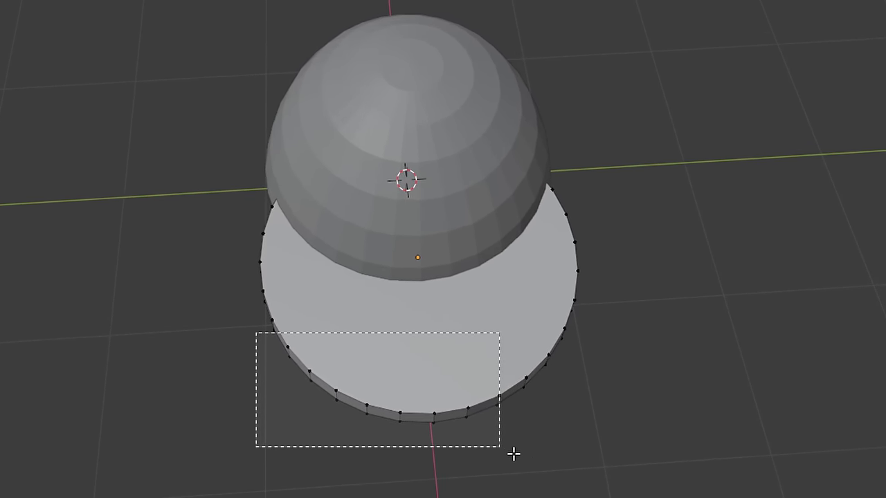
left_click_drag(514, 454, 579, 489)
left_click(644, 485)
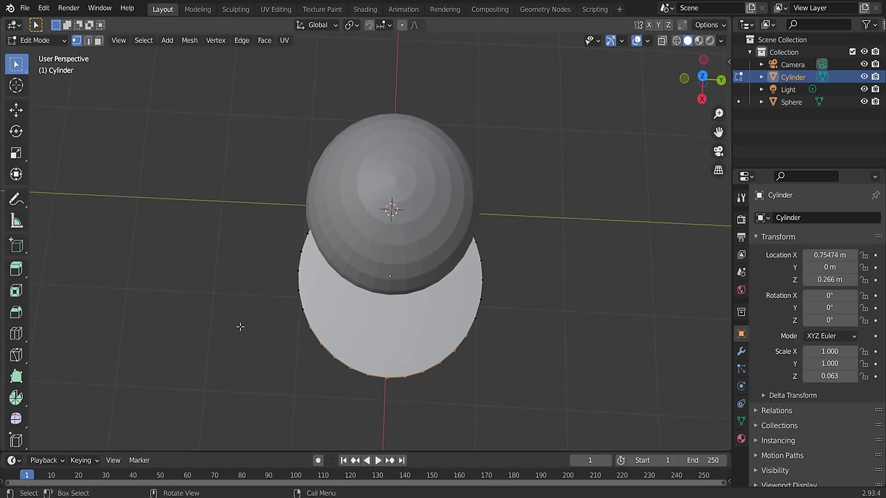
middle_click_drag(392, 364, 457, 311)
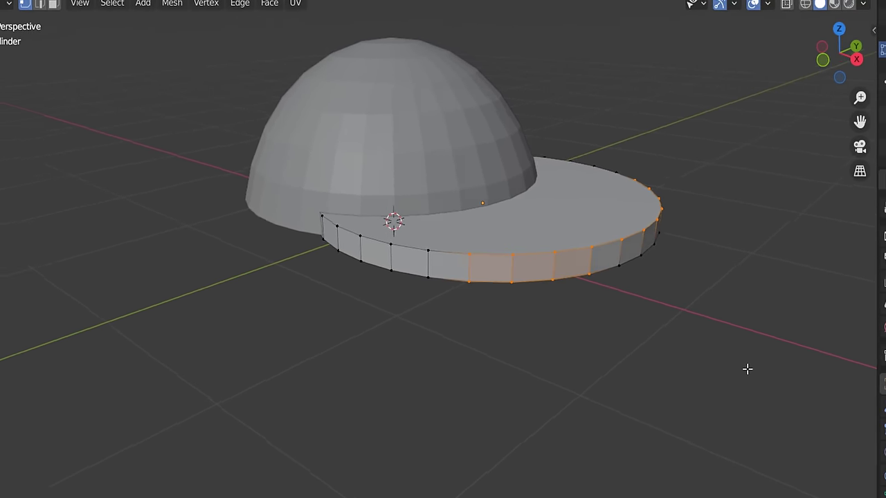
middle_click_drag(747, 369, 416, 299)
left_click_drag(434, 313, 415, 254)
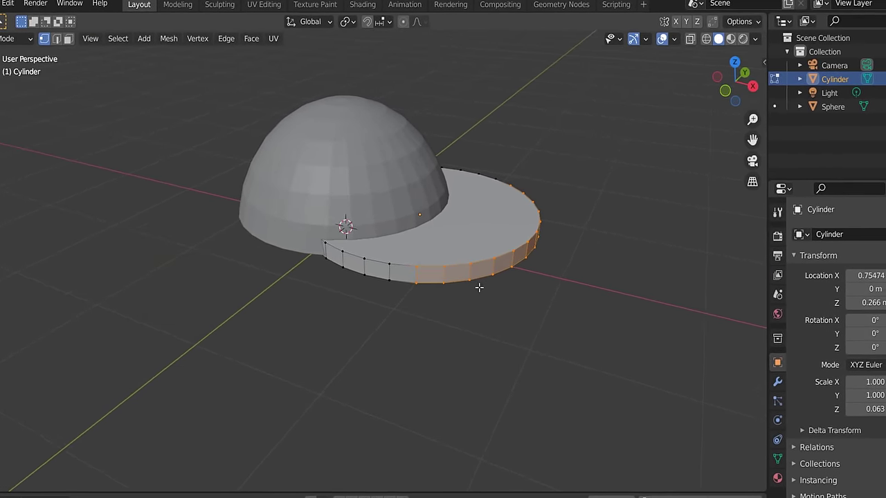
middle_click_drag(479, 287, 326, 282)
middle_click_drag(363, 366, 524, 354)
Drag the selected edge vertices outward to stretch the brim into a long rounded visor.
key("shift+space")
key("g")
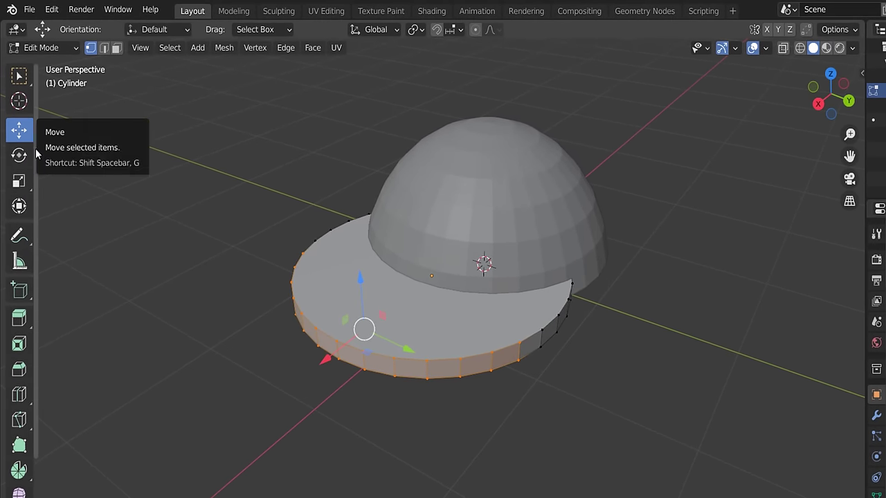
left_click_drag(326, 357, 270, 403)
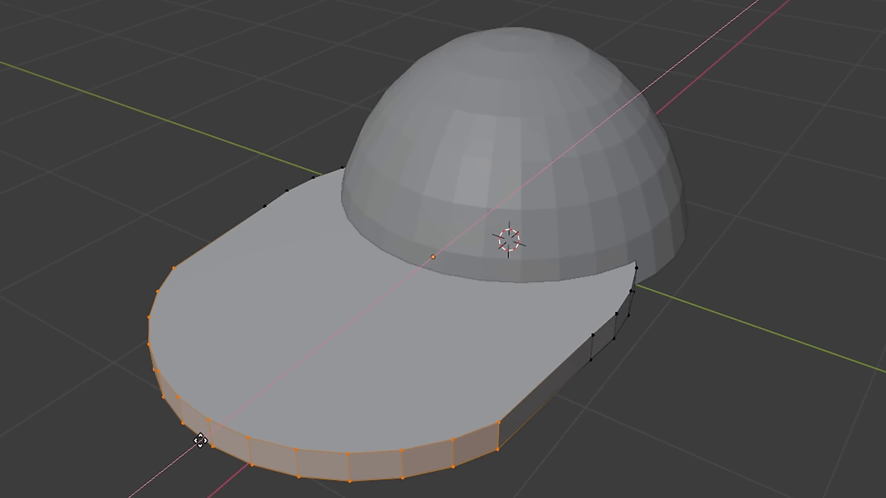
left_click_drag(210, 437, 221, 420)
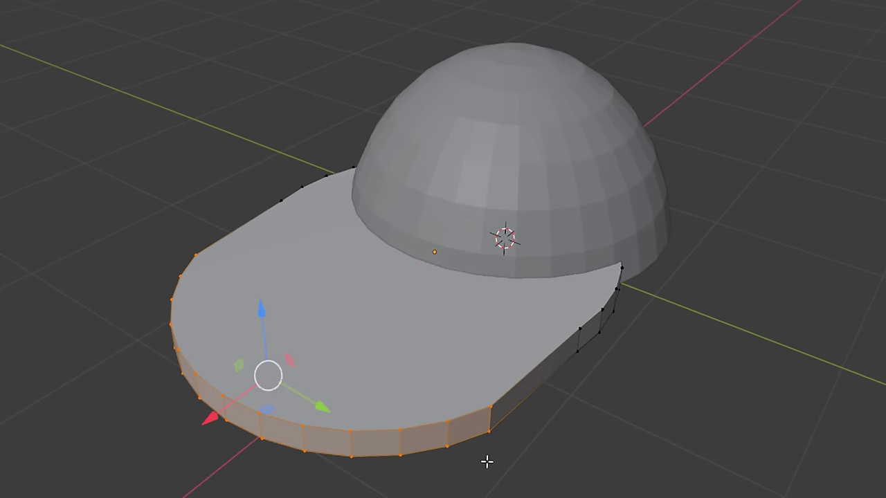
middle_click_drag(486, 461, 531, 497)
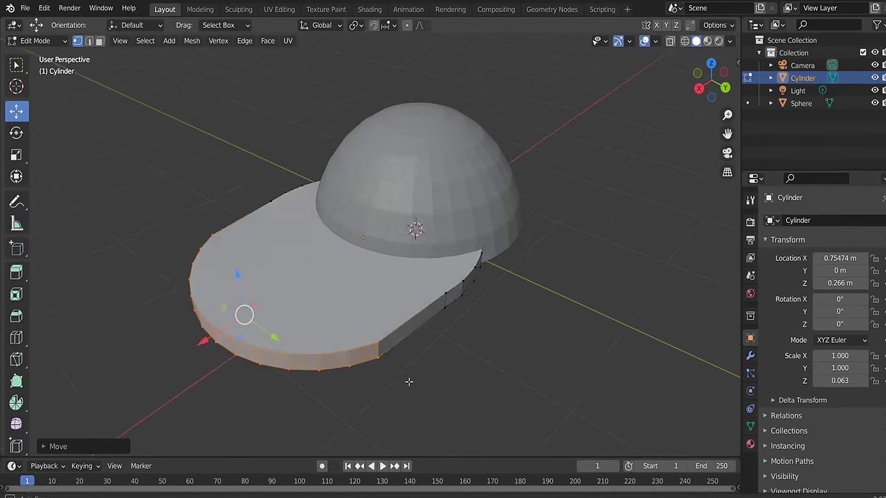
middle_click_drag(409, 381, 429, 389)
In Object Mode, move the brim along X to 2.0168 m, clear of the dome.
left_click(39, 42)
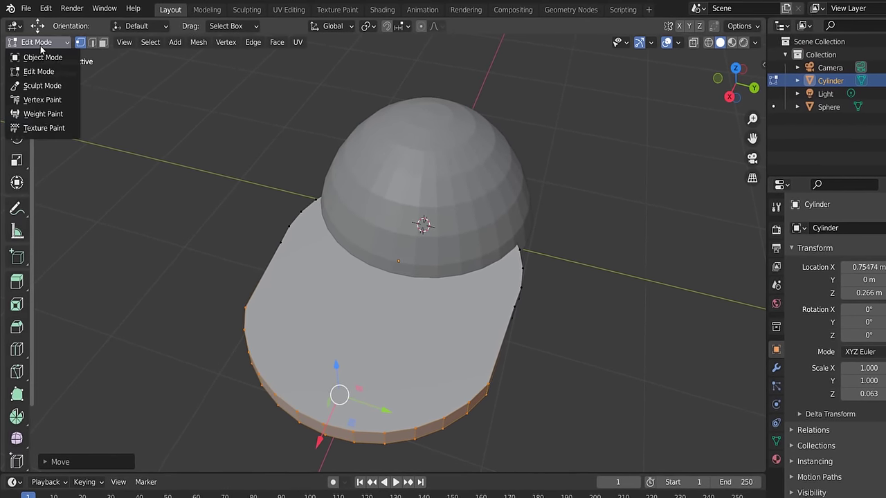
left_click(40, 59)
middle_click_drag(628, 351, 558, 324)
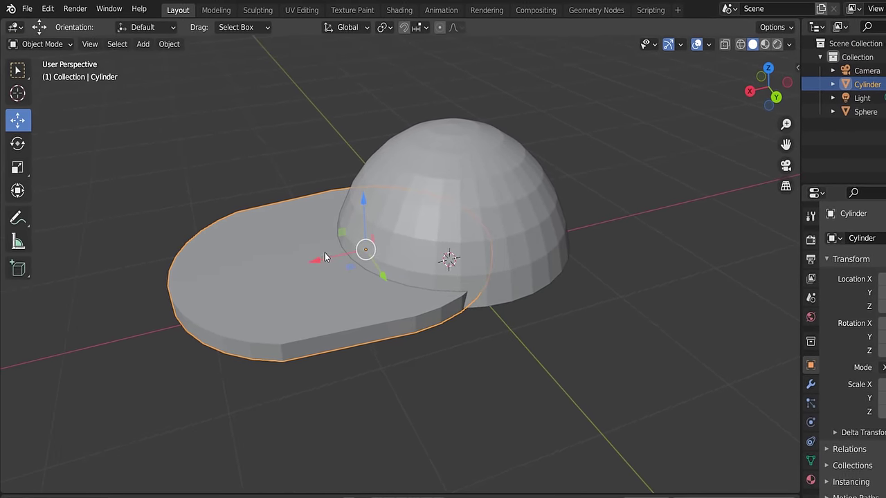
key("g")
key("x")
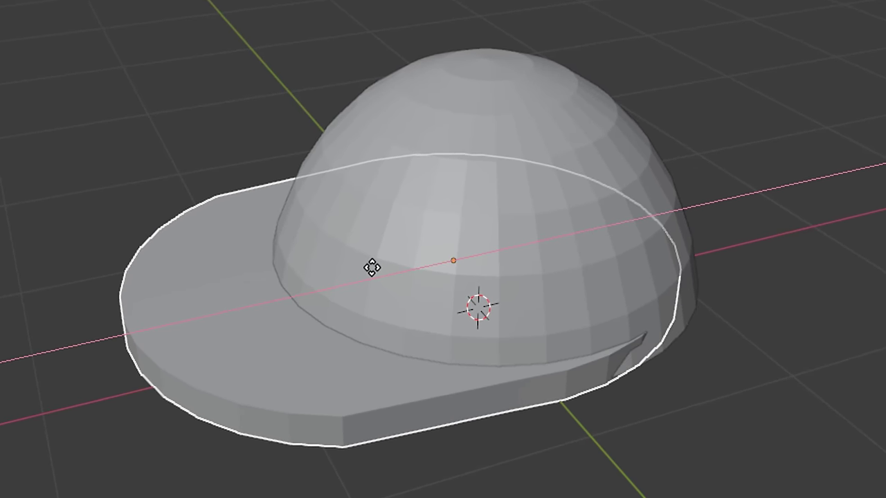
left_click(350, 270)
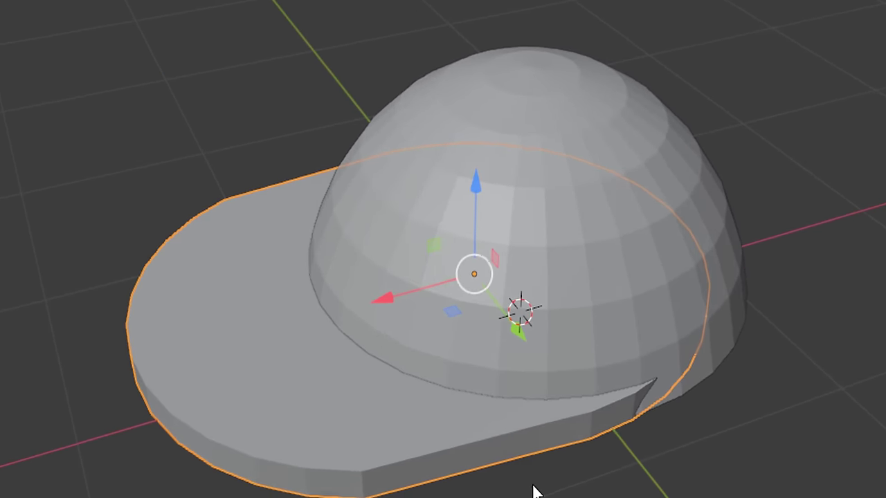
key("g")
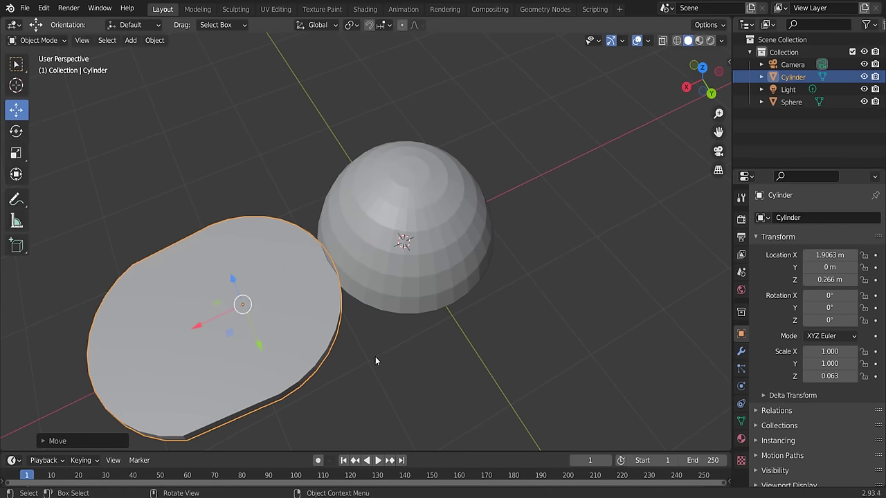
left_click_drag(242, 309, 240, 315)
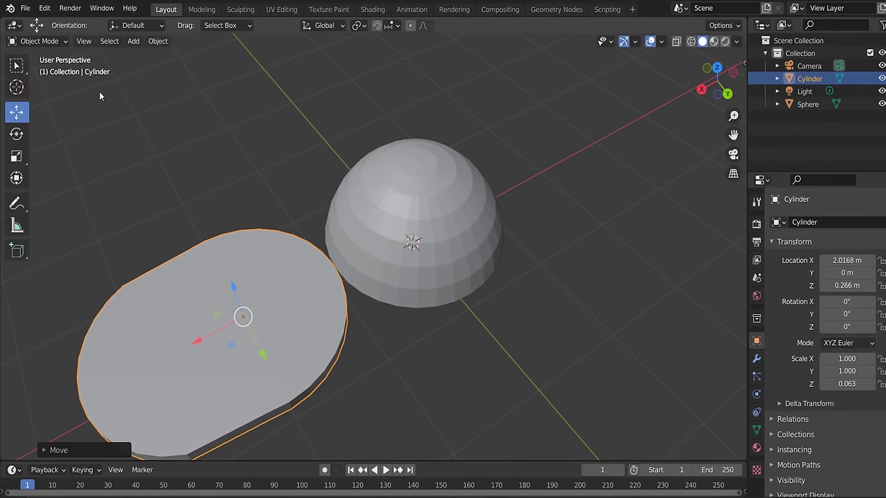
Switch the brim to Edit Mode and frame it alongside the dome.
left_click(39, 41)
left_click(35, 34)
middle_click_drag(457, 297, 513, 260)
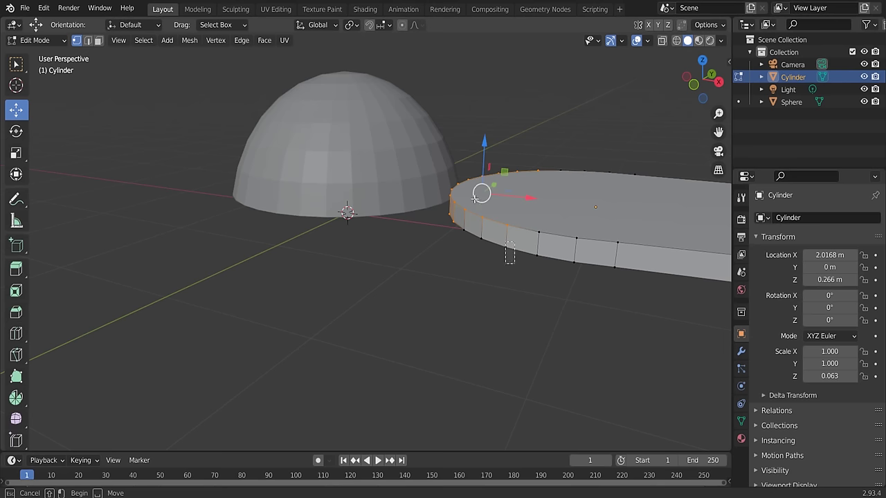
middle_click_drag(549, 199, 365, 206)
middle_click_drag(252, 281, 286, 327)
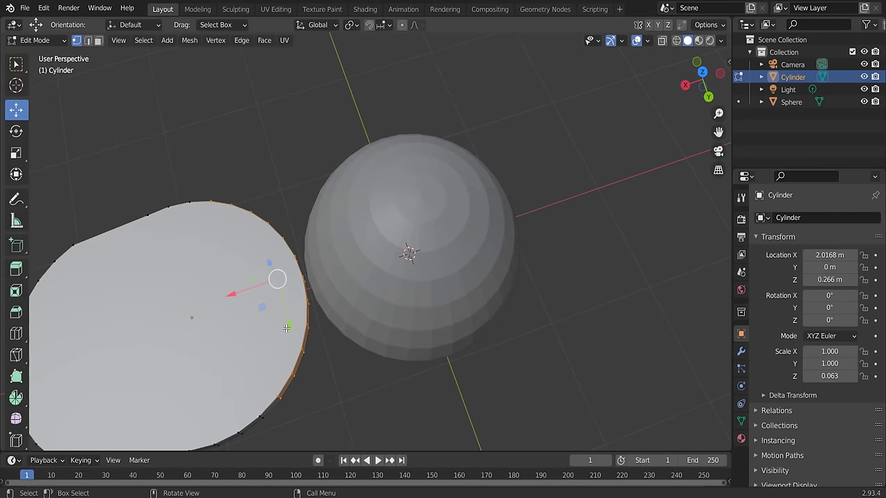
left_click_drag(718, 132, 720, 401)
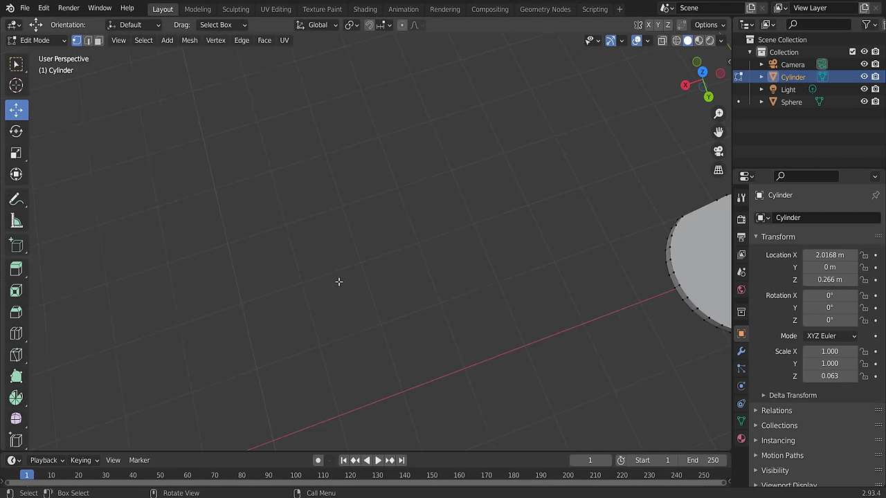
scroll(551, 278, "up", 4)
left_click_drag(717, 132, 301, 195)
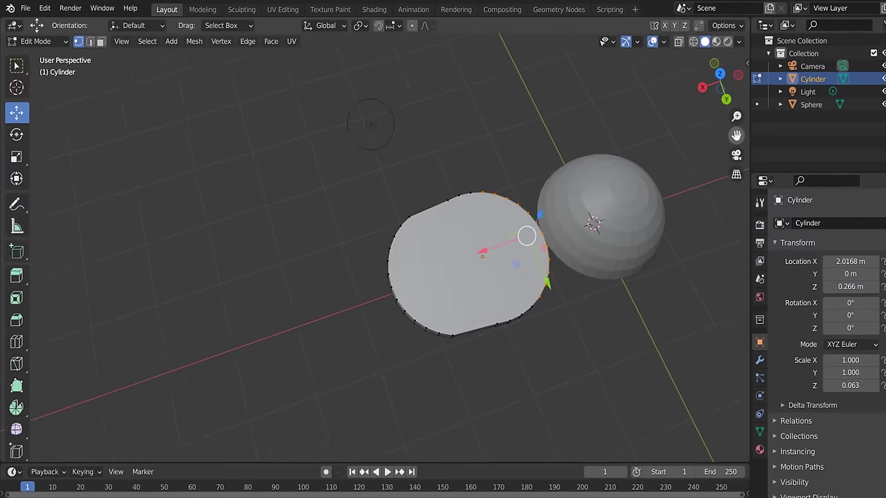
middle_click_drag(740, 139, 544, 342)
Push the brim's dome-facing edge vertices inward along X to form a notch.
key("g")
key("x")
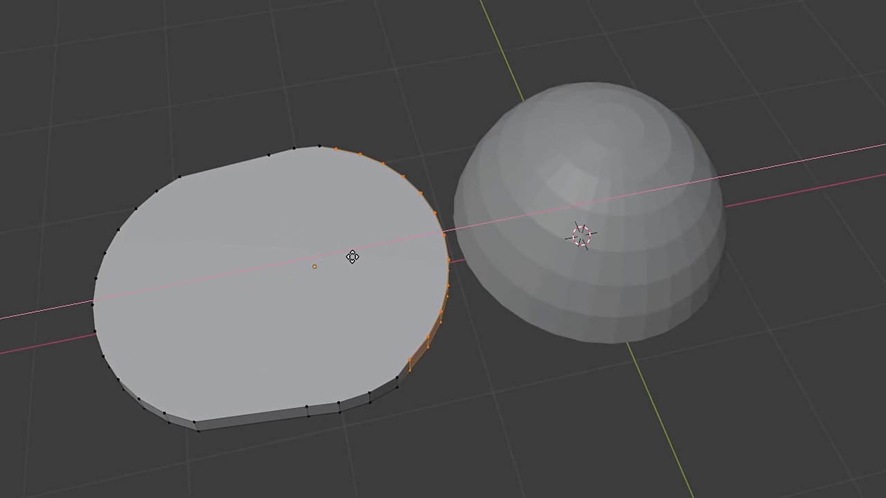
left_click(351, 256)
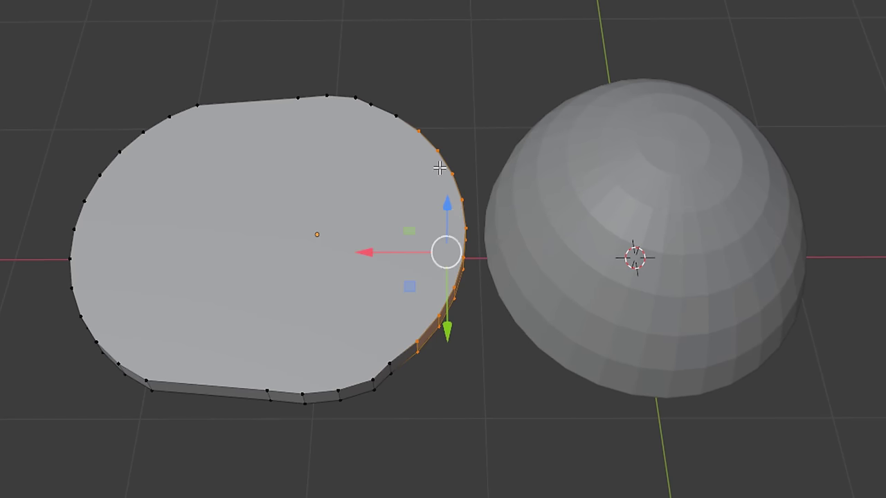
left_click_drag(421, 253, 394, 253)
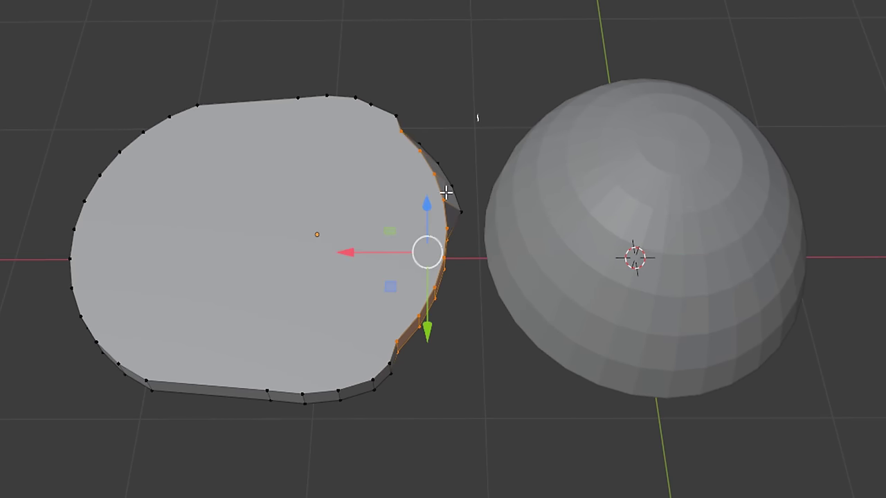
left_click_drag(401, 199, 368, 196)
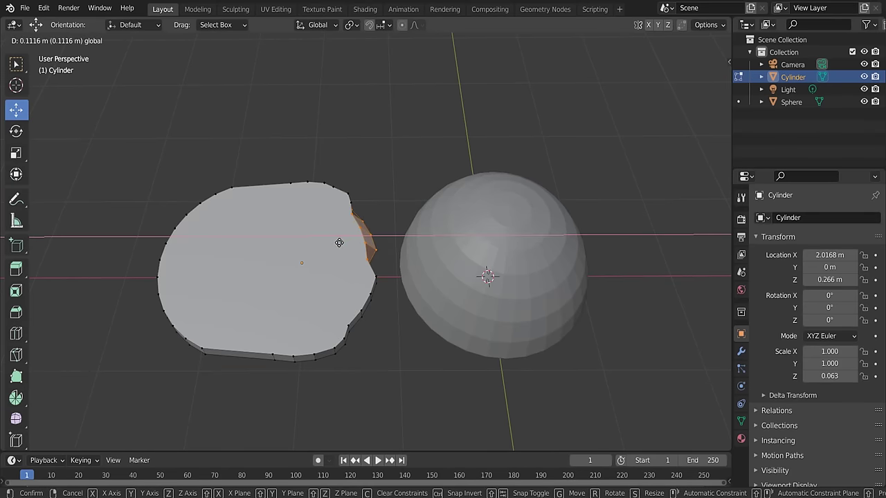
left_click(339, 242)
middle_click_drag(339, 242, 348, 364)
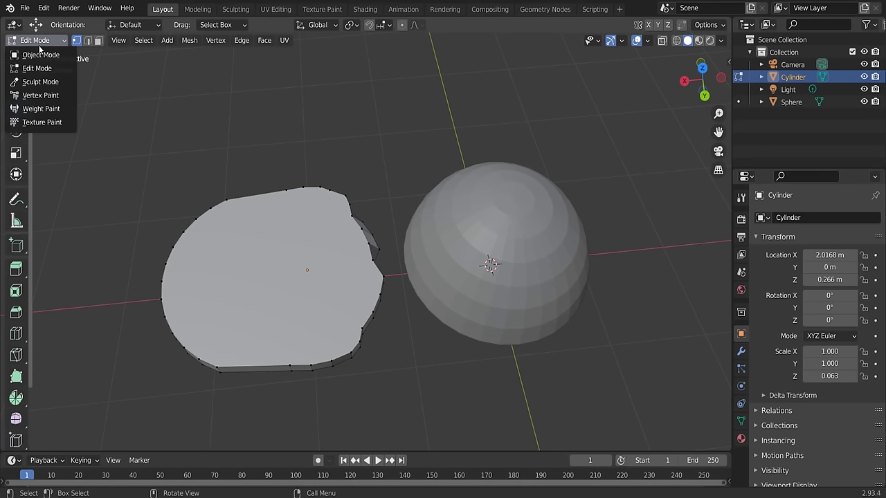
Slide the notched brim along X to 0.59654 m, tucked under the dome's front edge.
left_click(41, 55)
left_click_drag(270, 276, 413, 272)
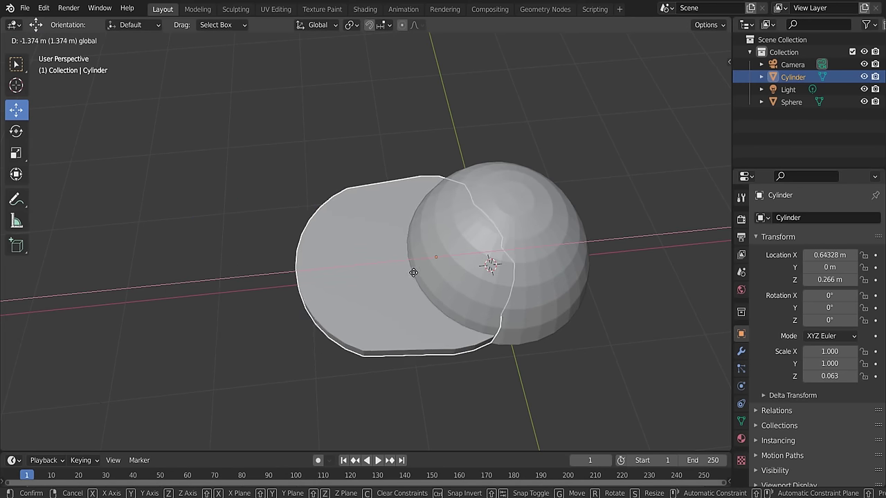
middle_click_drag(486, 315, 475, 281)
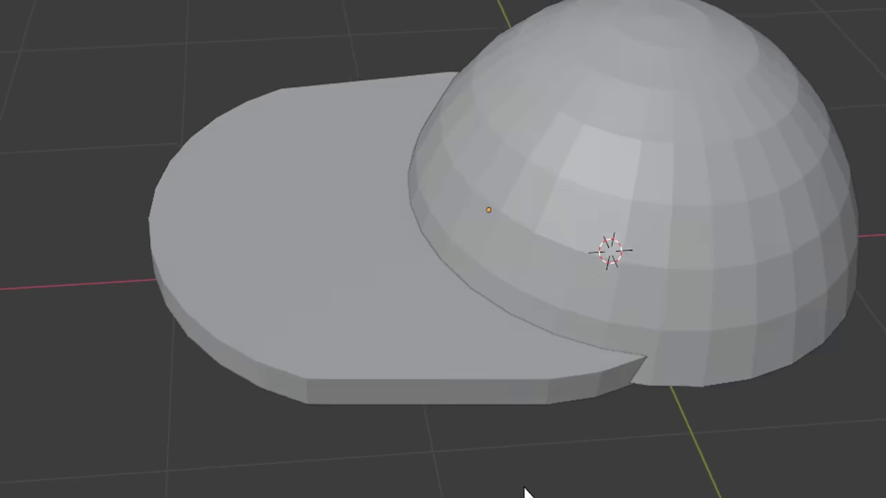
middle_click_drag(498, 388, 587, 361)
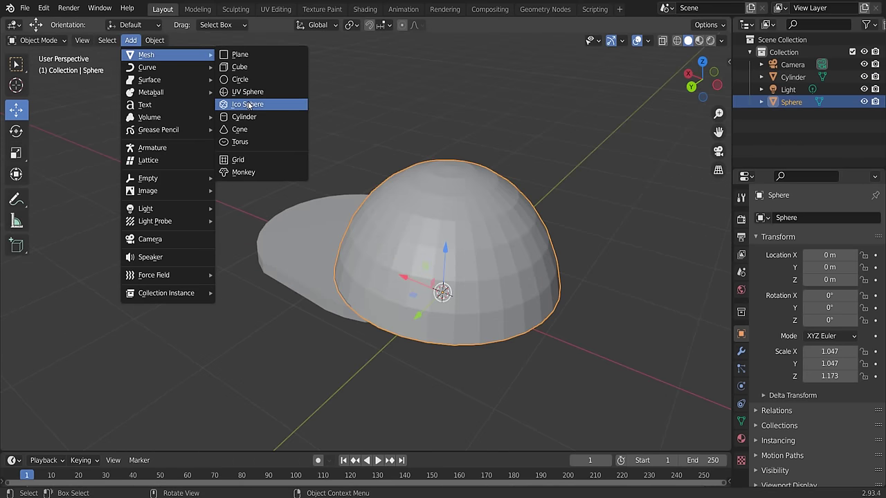
Add a new cylinder, lower it along Z and flatten it into a thin disc.
left_click(245, 116)
key("g")
key("z")
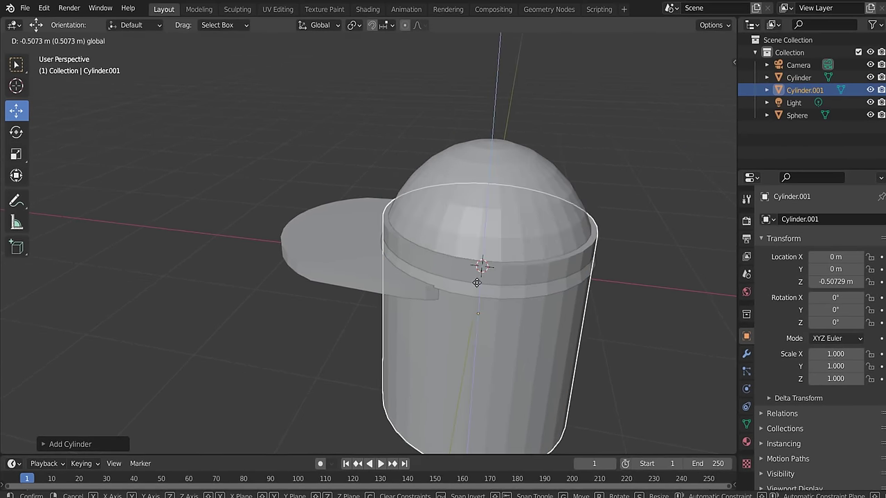
left_click(527, 312)
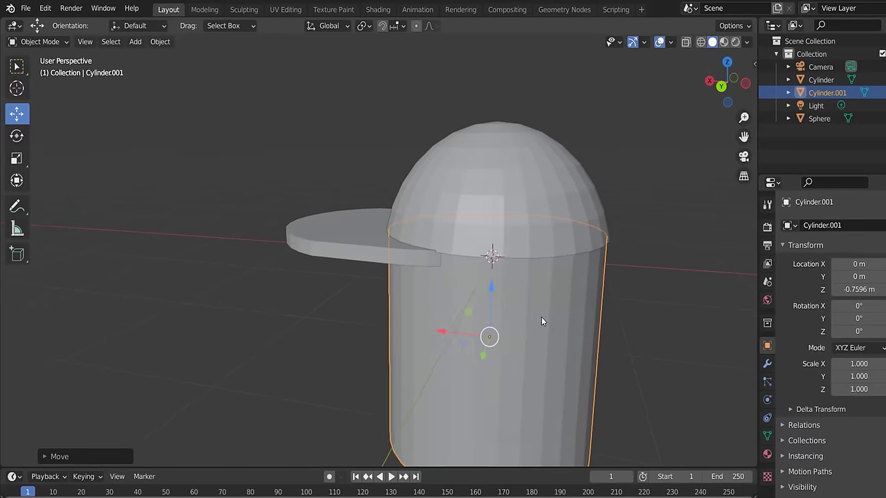
key("s")
key("z")
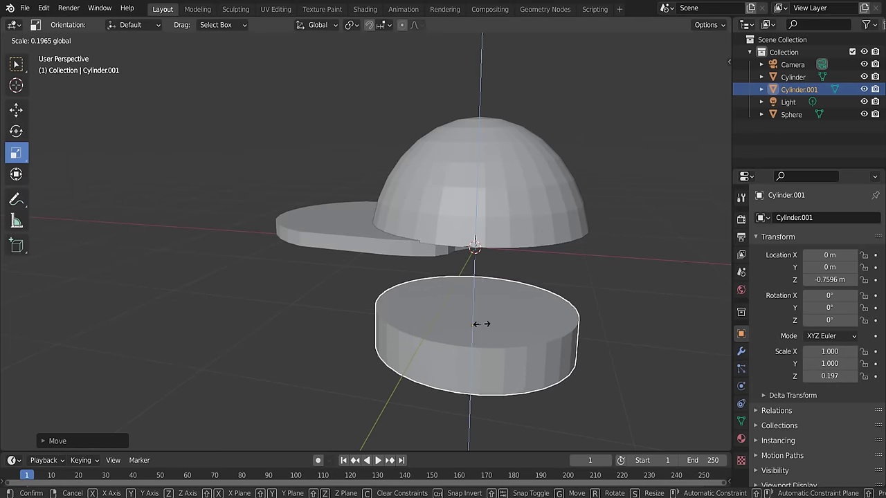
left_click(475, 326)
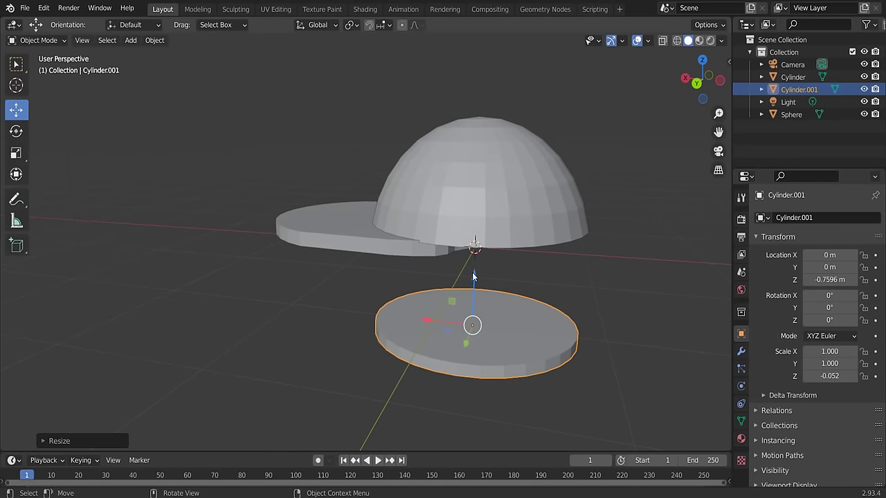
Raise the disc to the dome's base at Z 0.18398 m and widen it to wrap the dome.
left_click_drag(472, 276, 468, 191)
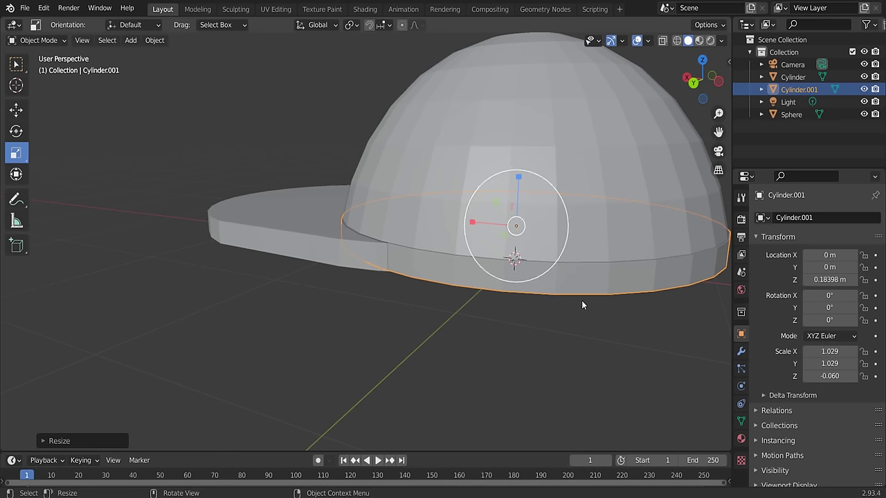
left_click(580, 303)
scroll(554, 295, "down", 3)
middle_click_drag(511, 304, 479, 359)
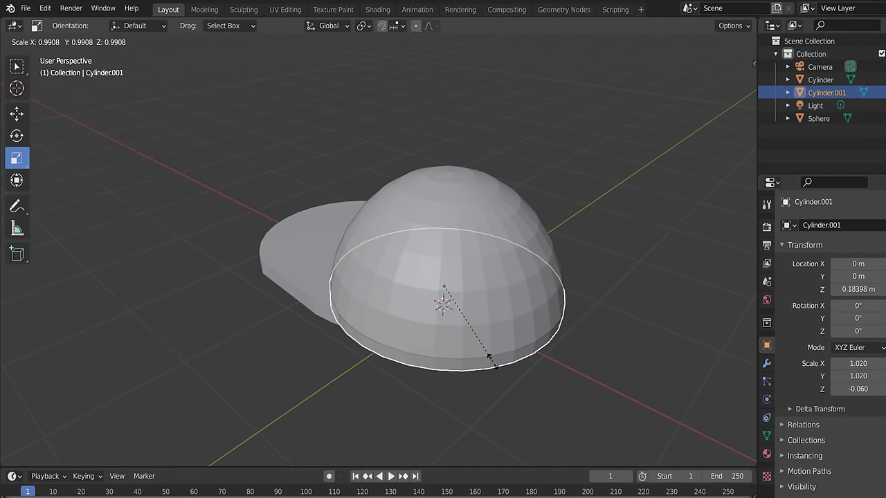
left_click(491, 358)
scroll(490, 372, "up", 3)
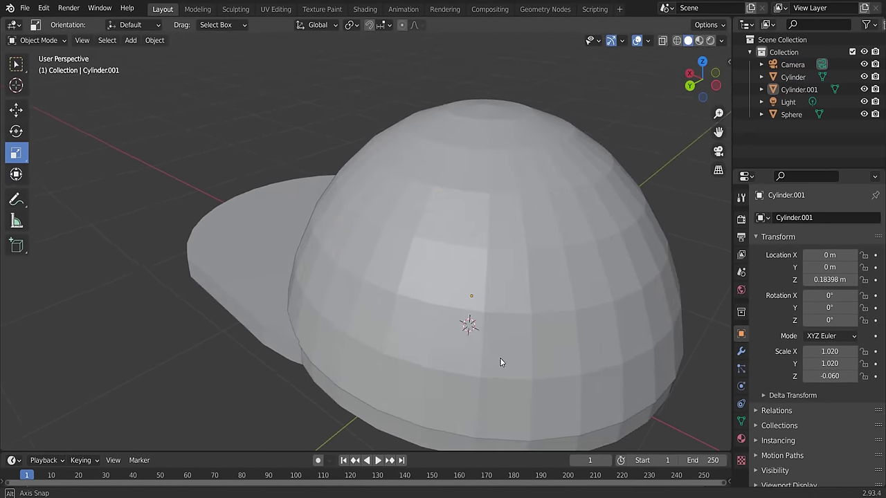
middle_click_drag(500, 358, 499, 348)
Resize the band again and stretch the brim along X.
left_click(464, 278)
key("s")
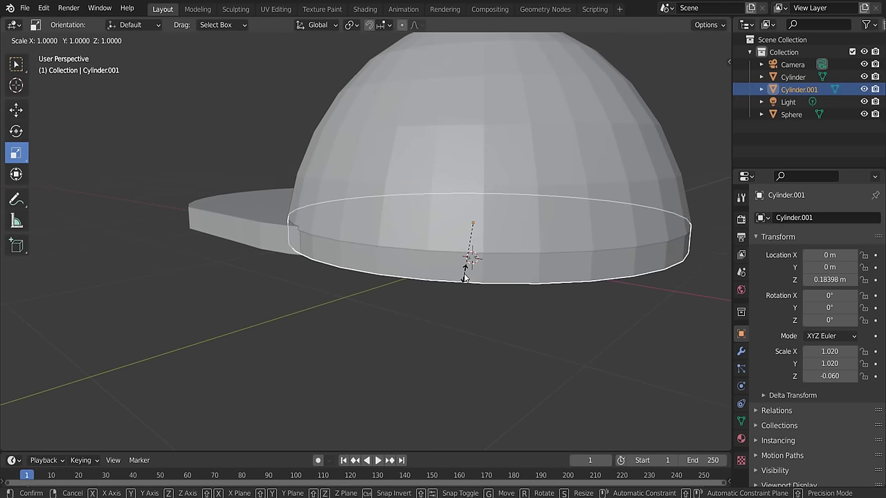
key("Escape")
middle_click_drag(469, 270, 388, 228)
left_click(311, 259)
key("s")
key("x")
left_click(322, 258)
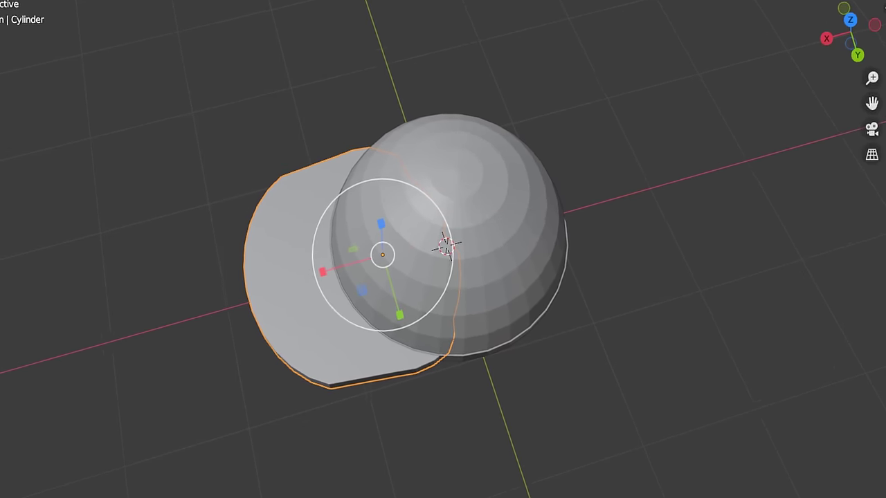
Reposition the brim, then clear the selection.
key("g")
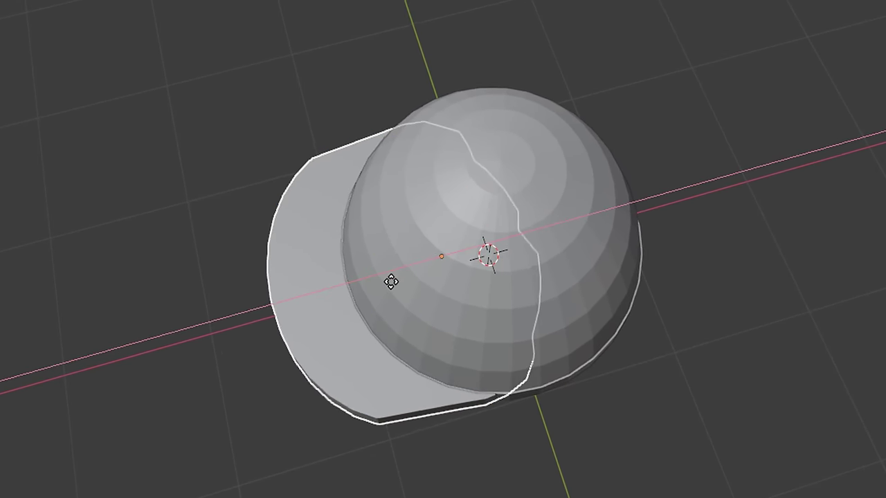
left_click(391, 281)
middle_click_drag(391, 281, 694, 366)
middle_click_drag(355, 278, 559, 403)
left_click(558, 409)
scroll(221, 325, "up", 3)
left_click(222, 332)
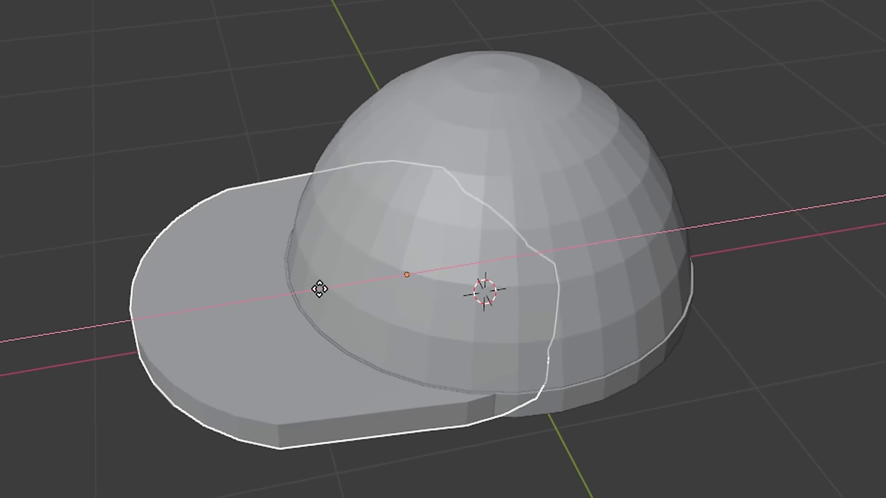
key("alt+a")
scroll(311, 293, "up", 2)
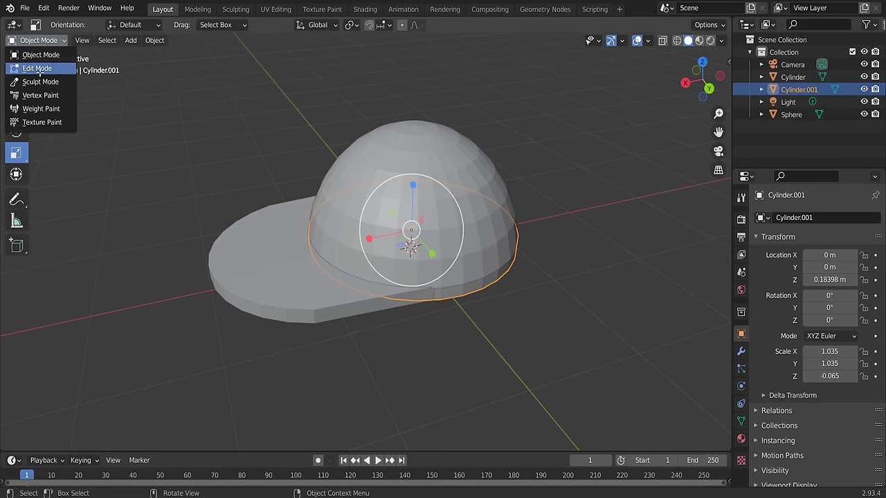
Recalculate the band's normals in Edit Mode, then select the brim in Object Mode.
left_click(37, 69)
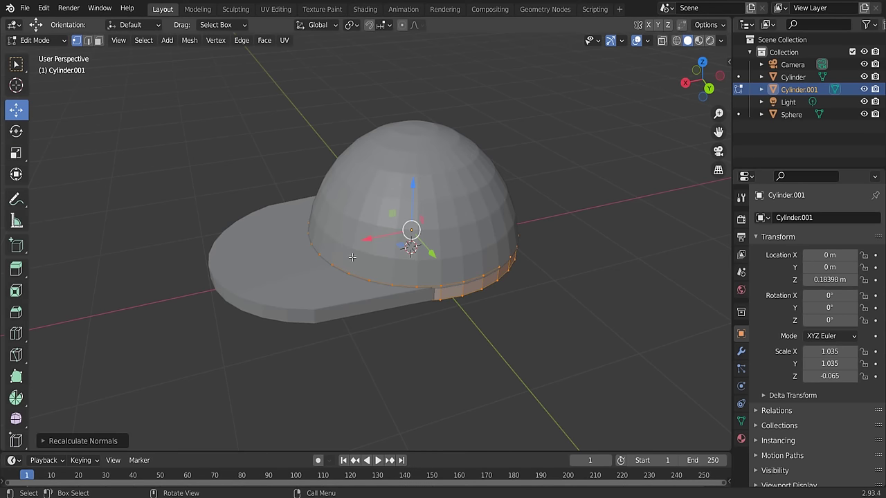
left_click(41, 55)
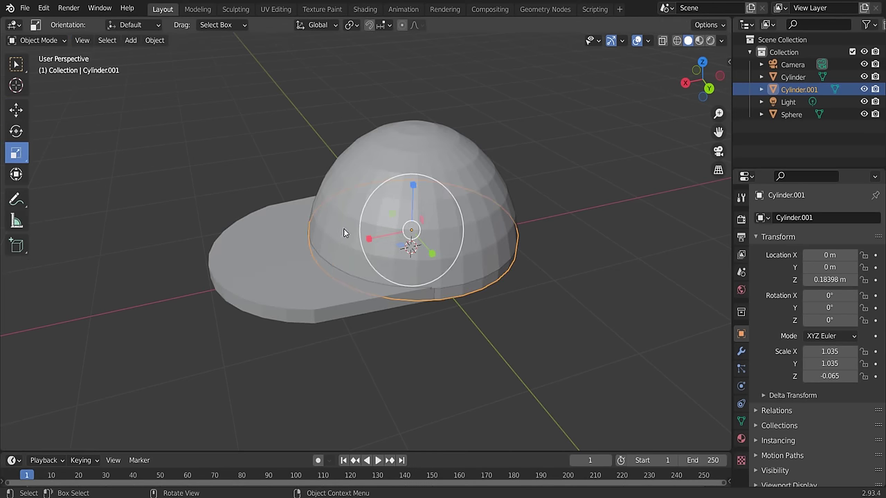
scroll(479, 321, "up", 1)
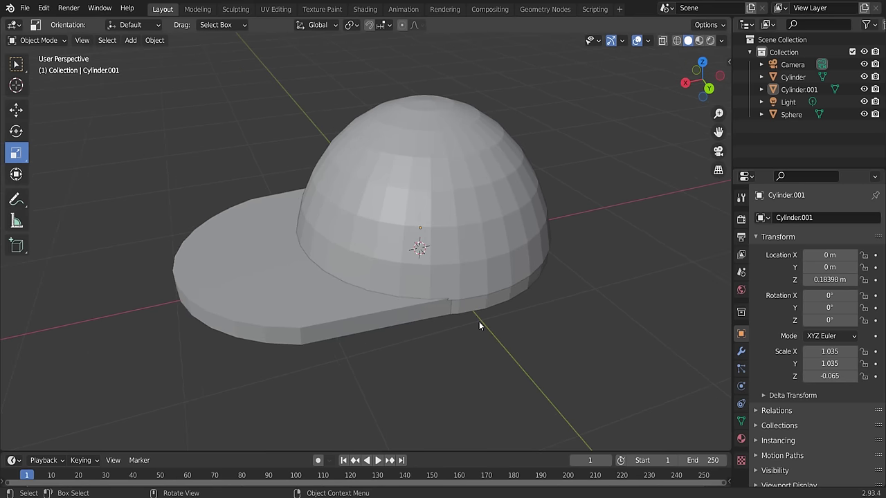
middle_click_drag(528, 308, 487, 303)
middle_click_drag(486, 341, 267, 252)
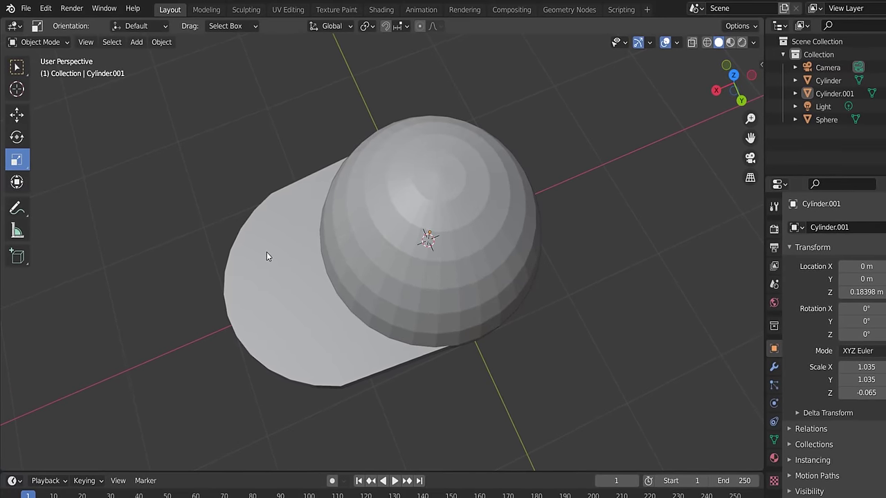
left_click(267, 252)
In Edit Mode, box-select the vertices along both side edges of the brim.
left_click(39, 44)
left_click(39, 74)
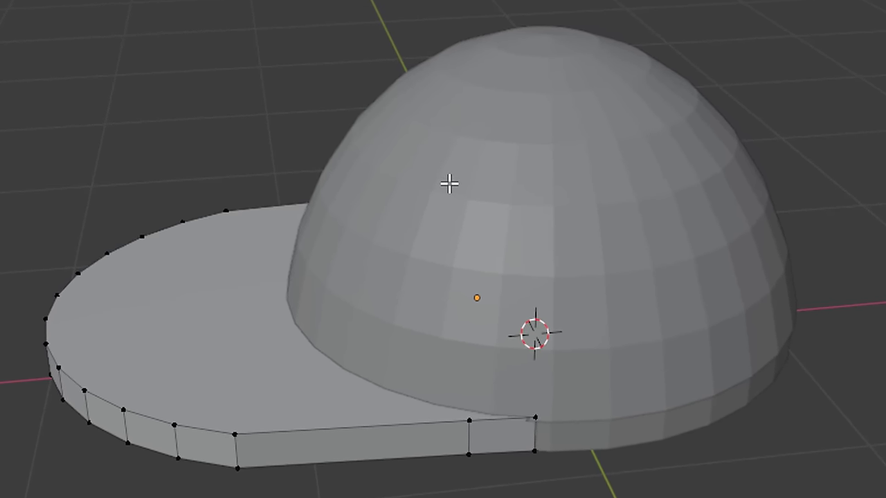
left_click_drag(347, 438, 291, 353)
middle_click_drag(271, 352, 512, 375)
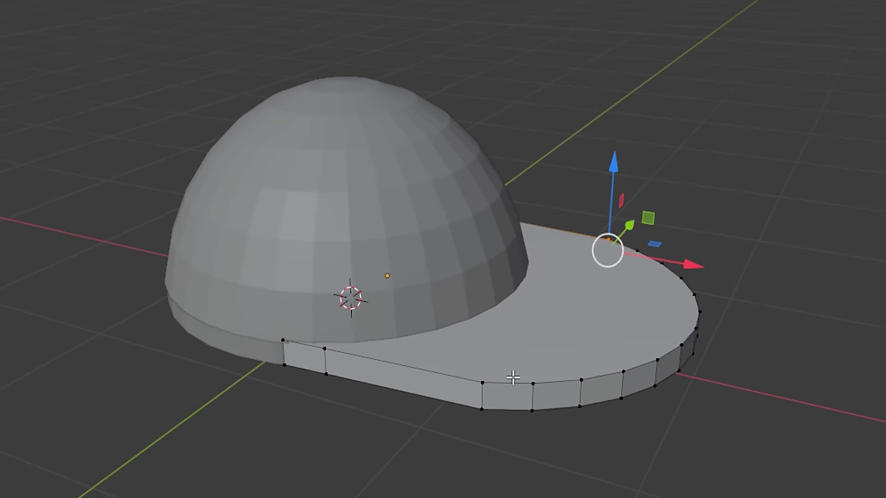
left_click_drag(481, 358, 557, 458, "shift")
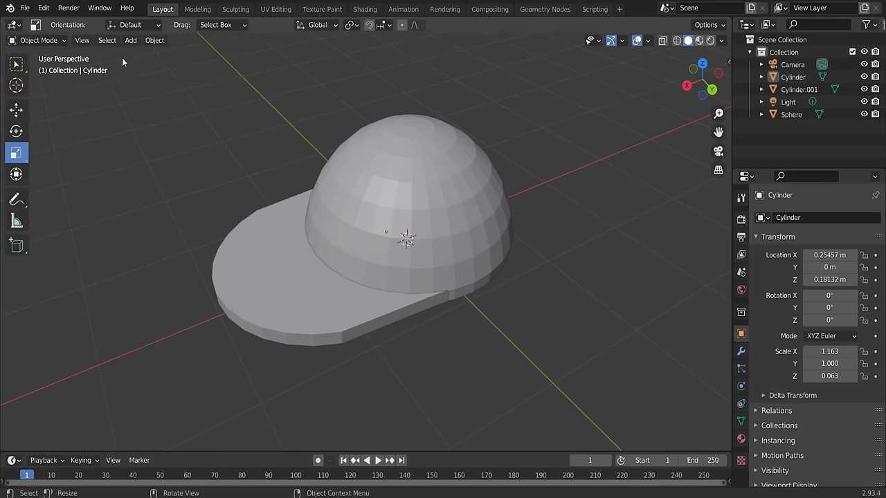
left_click(131, 40)
Add another cylinder and shrink it down.
mouse_move(139, 54)
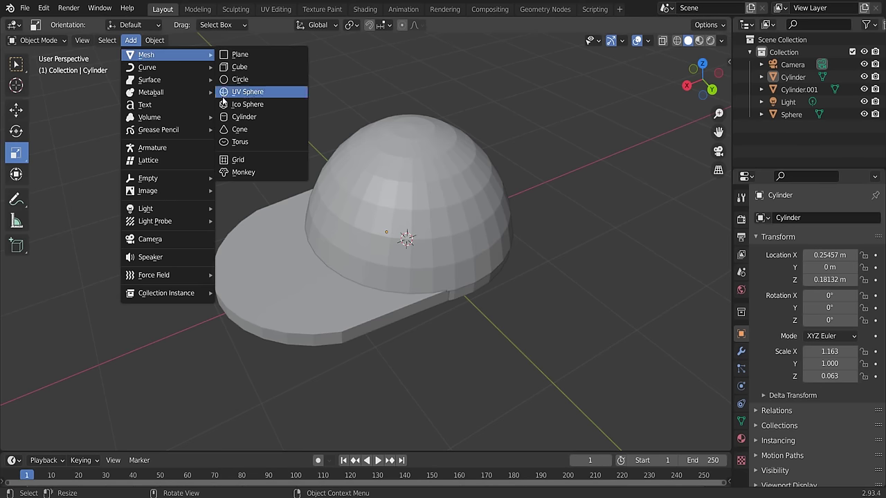
left_click(244, 117)
middle_click_drag(498, 191, 481, 242)
key("s")
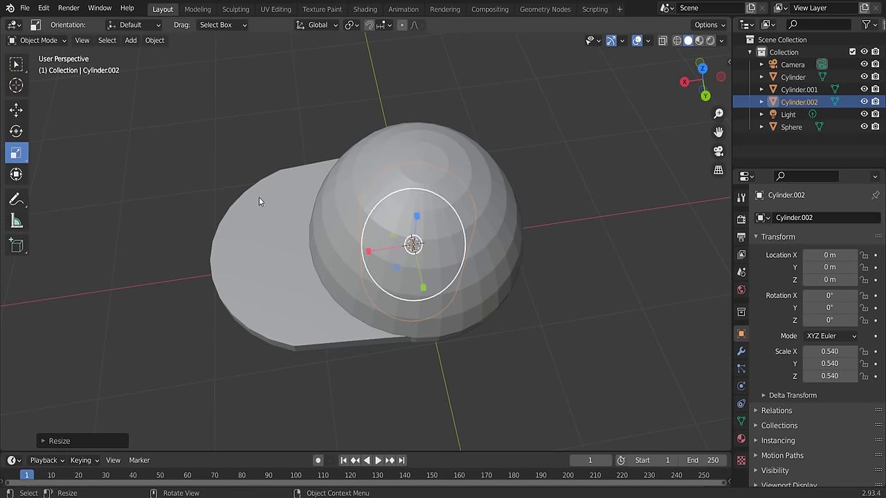
left_click(422, 181)
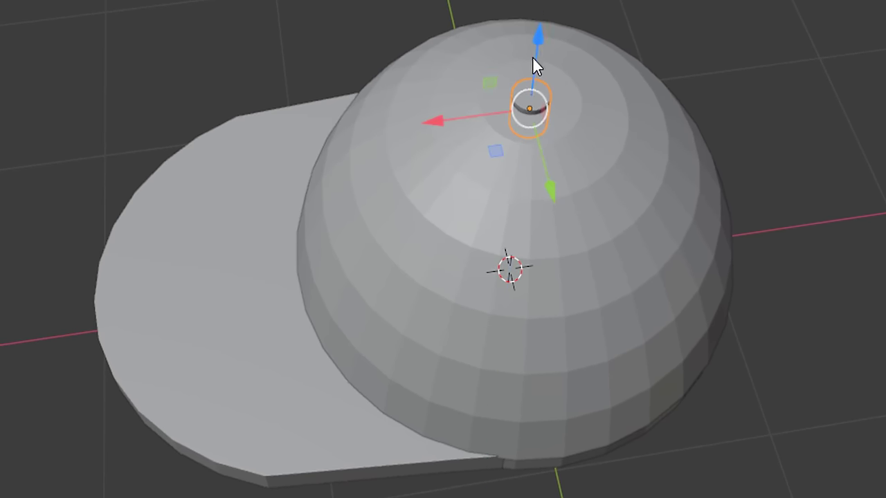
Raise the small cylinder onto the dome's top and shrink it into a button.
middle_click_drag(536, 66, 566, 12)
left_click_drag(433, 70, 483, 107)
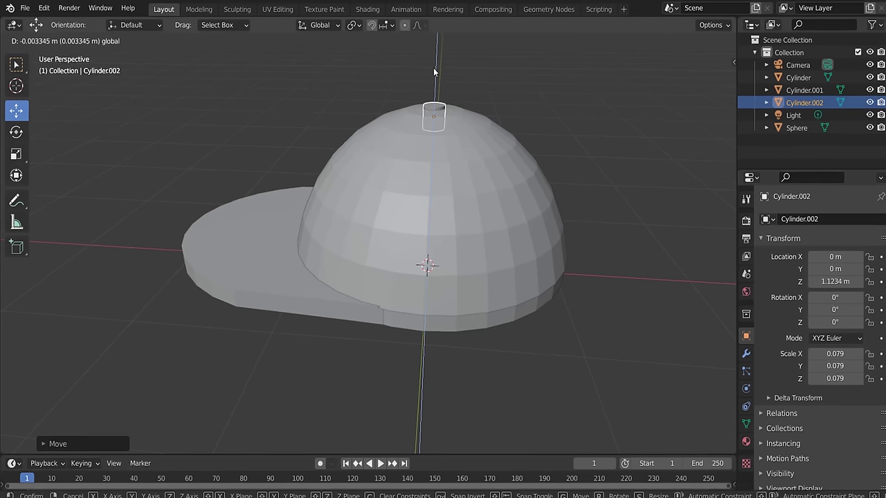
middle_click_drag(484, 107, 438, 230)
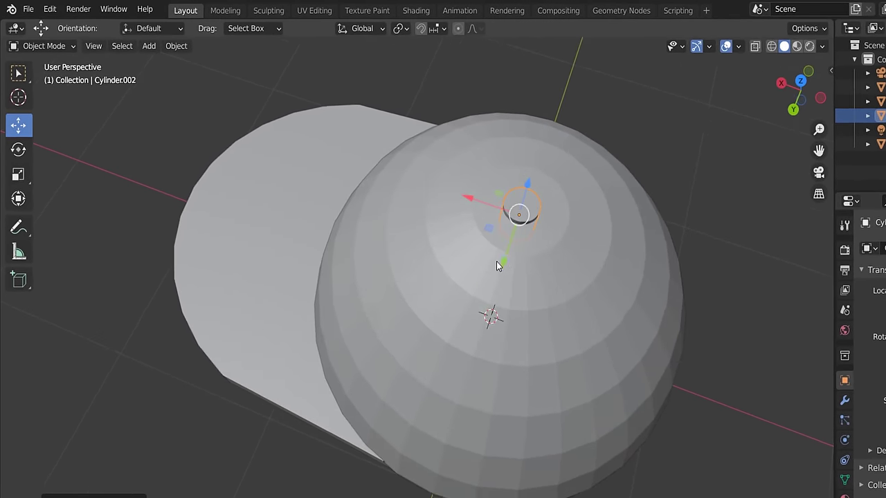
key("s")
left_click(538, 271)
middle_click_drag(538, 271, 559, 110)
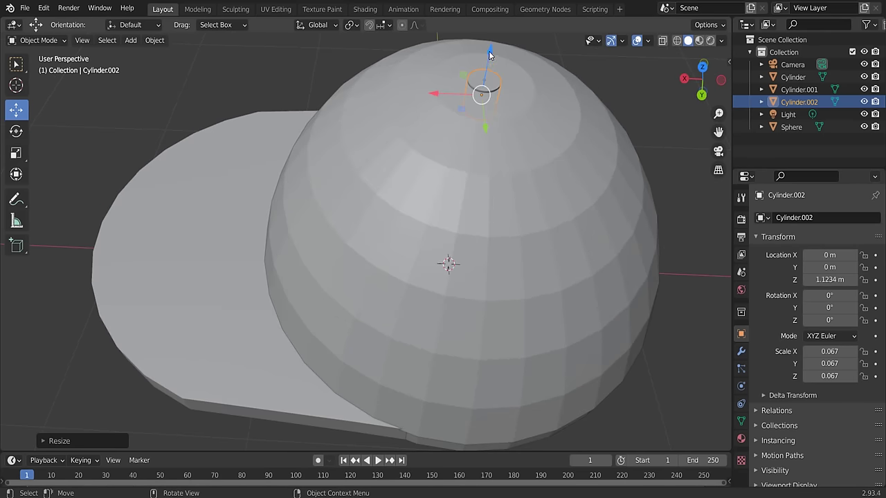
scroll(471, 236, "down", 3)
middle_click_drag(471, 236, 454, 266)
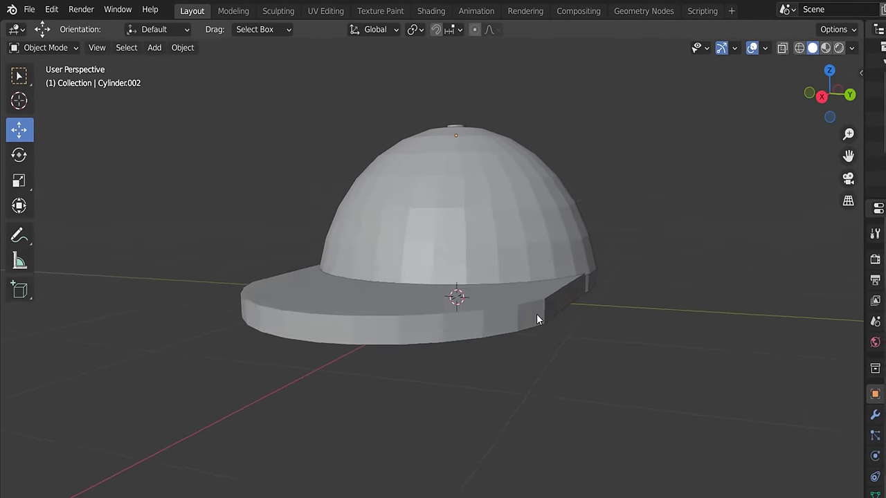
middle_click_drag(531, 363, 332, 229)
middle_click_drag(502, 349, 547, 436)
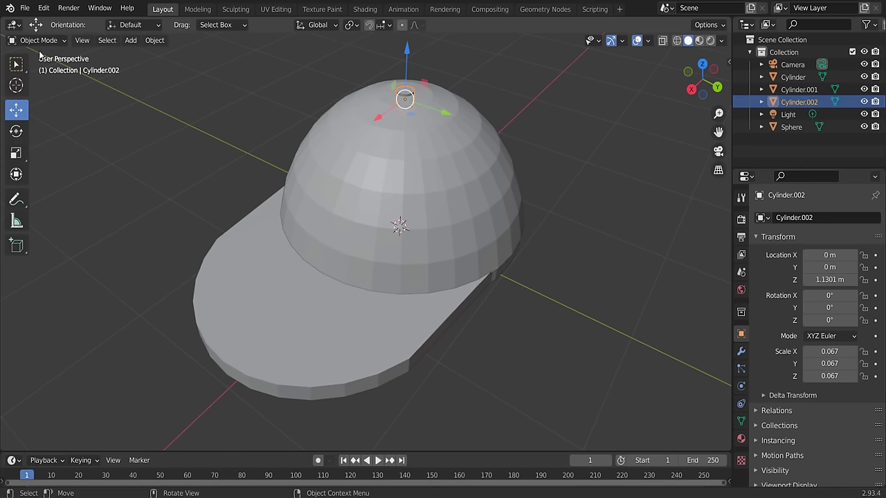
Recalculate the button's normals in Edit Mode, then select the logo in Paint.NET.
left_click(38, 68)
key("shift+n")
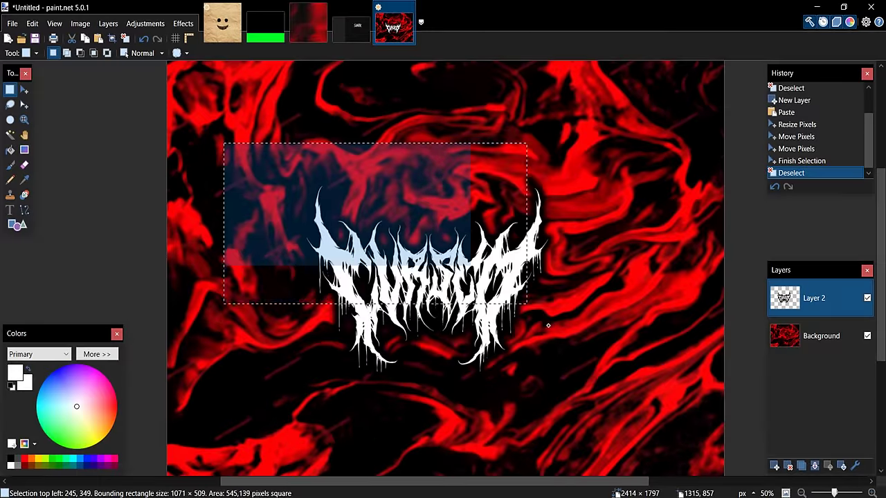
left_click_drag(484, 308, 590, 368)
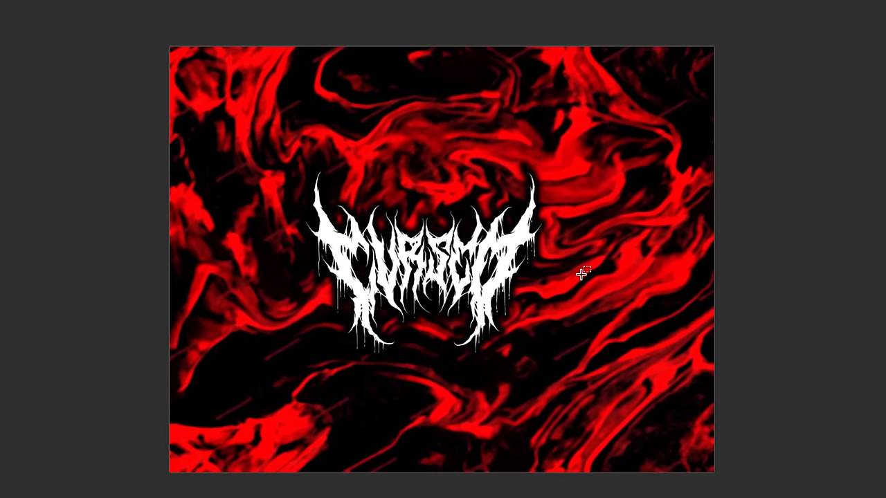
Shrink and nudge the gothic logo layer, then merge it down onto the red marbled background.
key("ctrl+a")
left_click_drag(735, 484, 630, 413)
left_click_drag(397, 288, 429, 311)
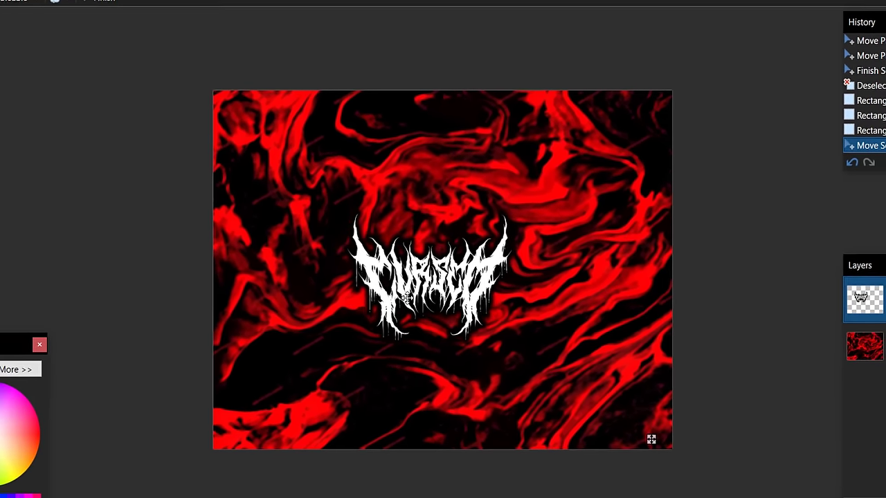
key("ctrl+d")
key("ctrl+m")
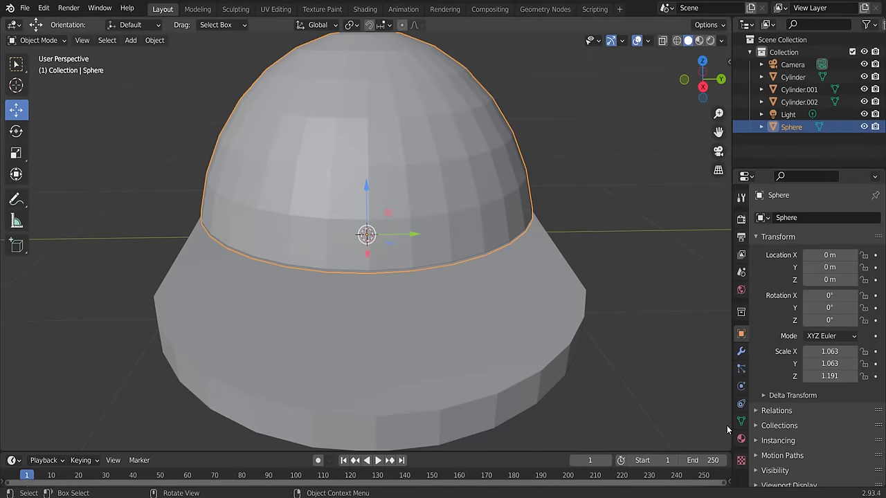
Create a new sphere material using red paint0954.png as its Base Color image texture.
left_click(741, 439)
left_click(803, 270)
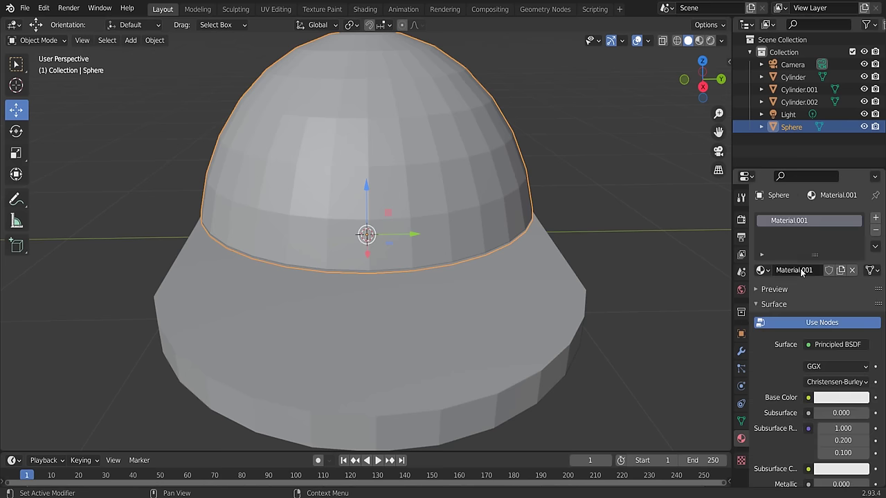
left_click(808, 397)
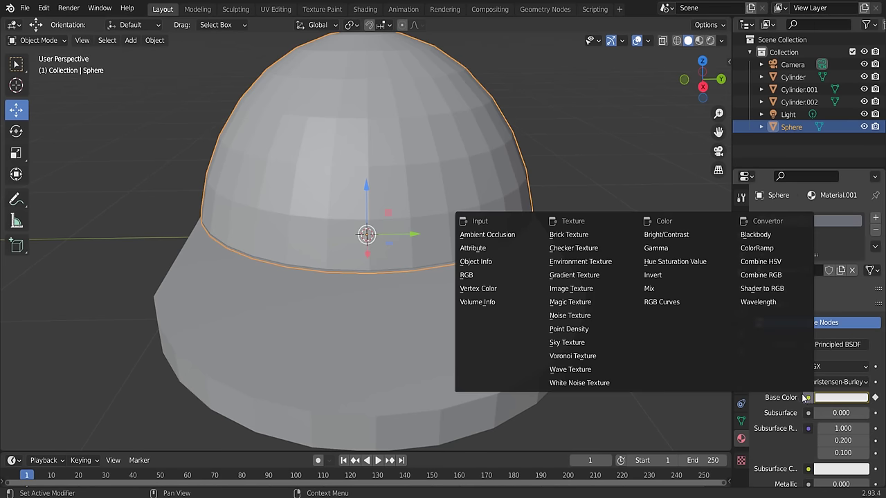
left_click(582, 302)
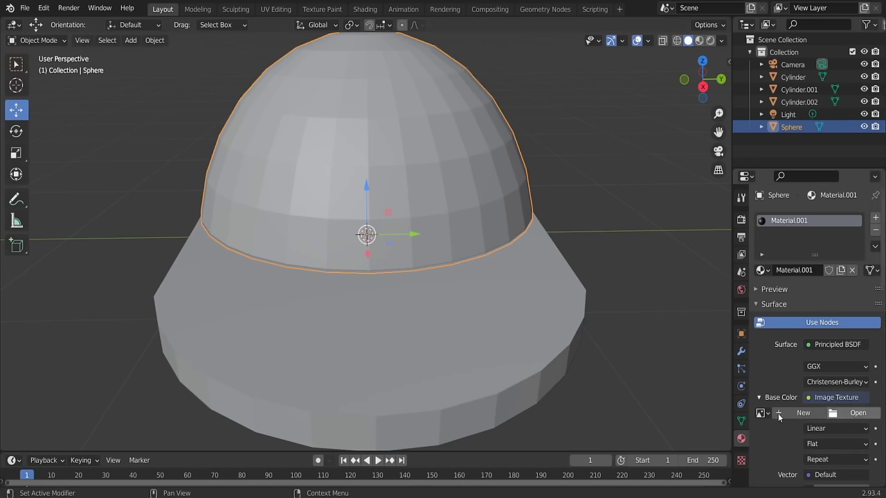
left_click(858, 413)
left_click(345, 109)
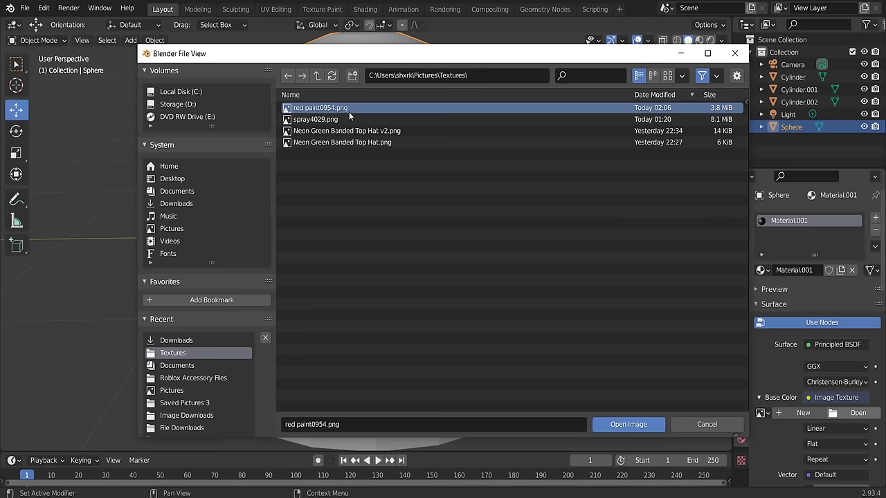
left_click(629, 425)
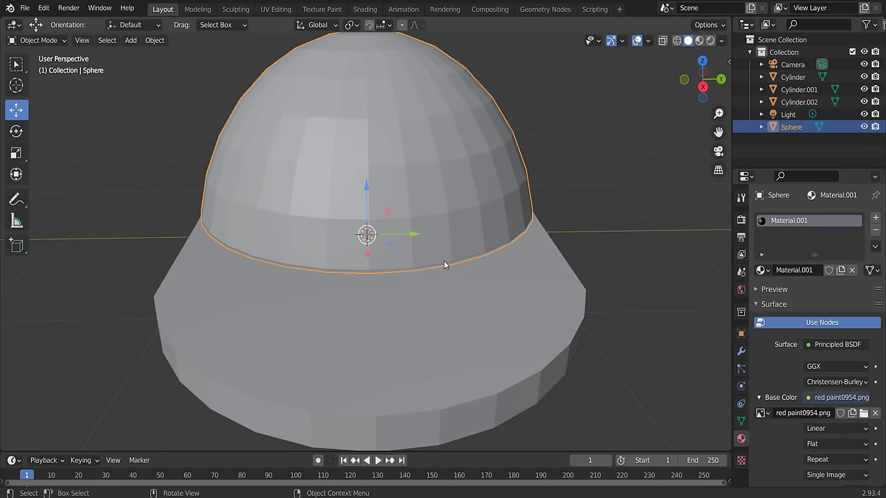
scroll(390, 197, "down", 2)
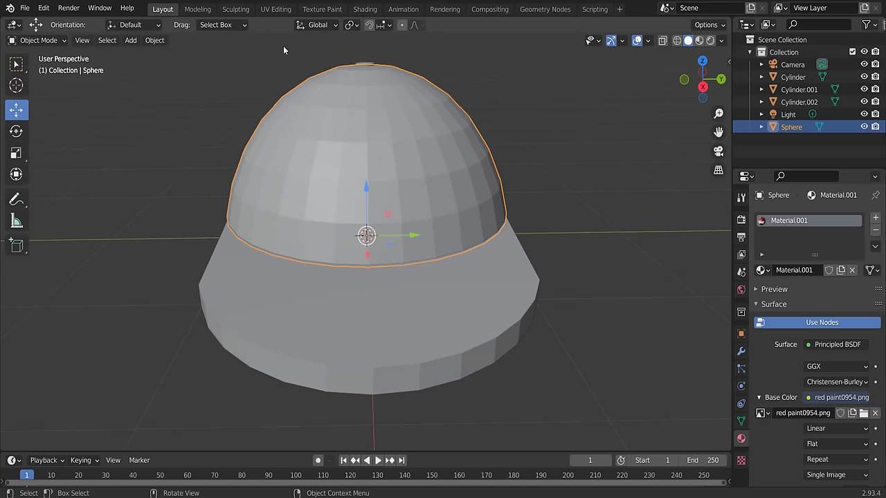
left_click(276, 9)
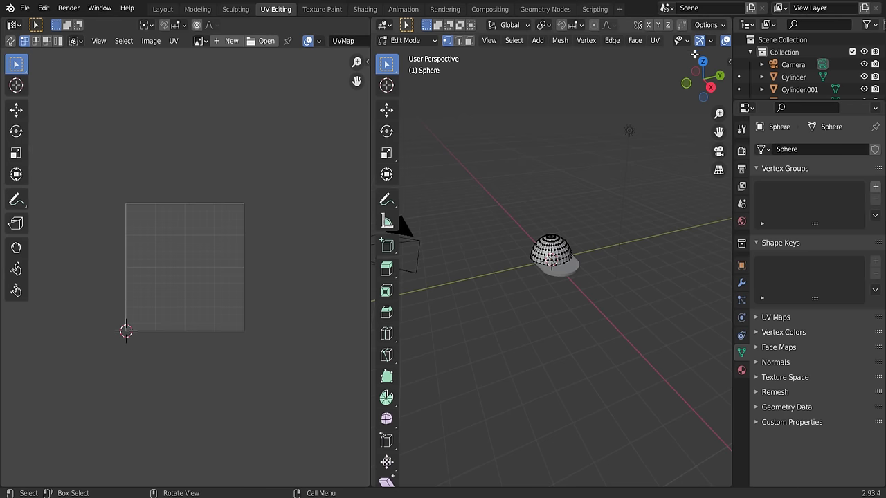
Preview the textured sphere and show red paint0954.png behind the UVs.
scroll(598, 236, "up", 2)
middle_click_drag(598, 236, 705, 44)
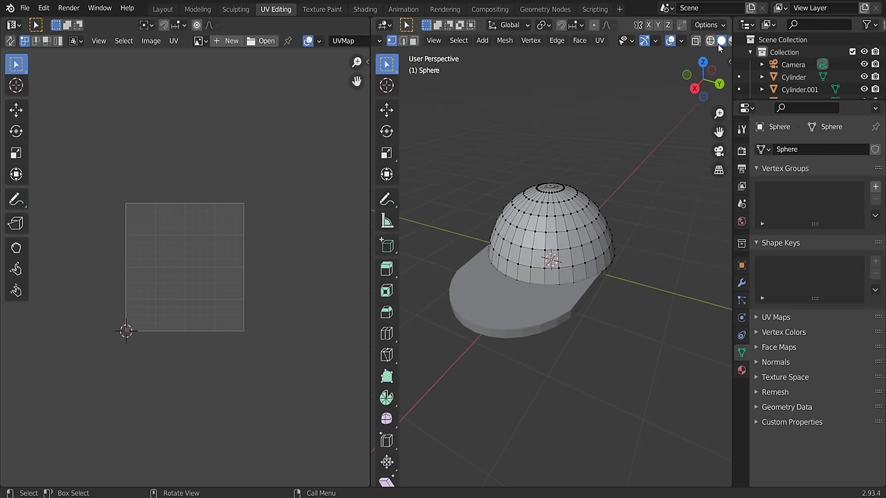
left_click(713, 41)
mouse_move(585, 214)
middle_mouse_down()
mouse_move(592, 198)
mouse_move(580, 207)
middle_mouse_up()
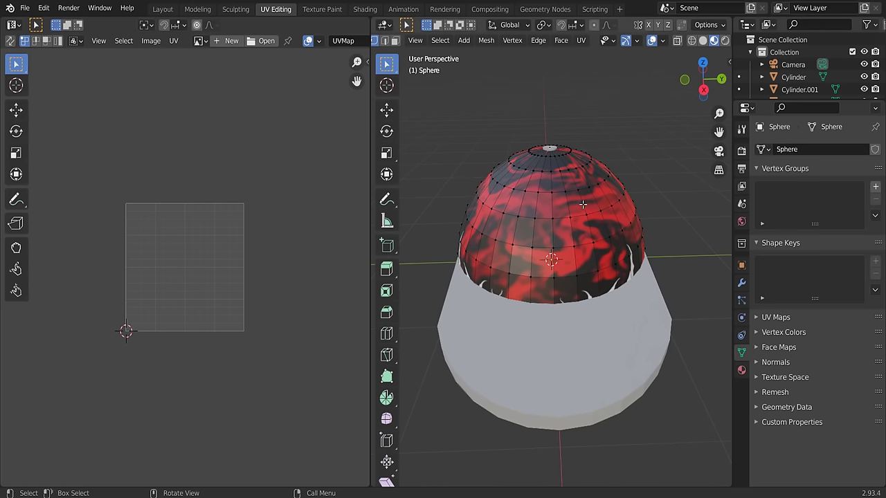
left_click(201, 41)
left_click(209, 61)
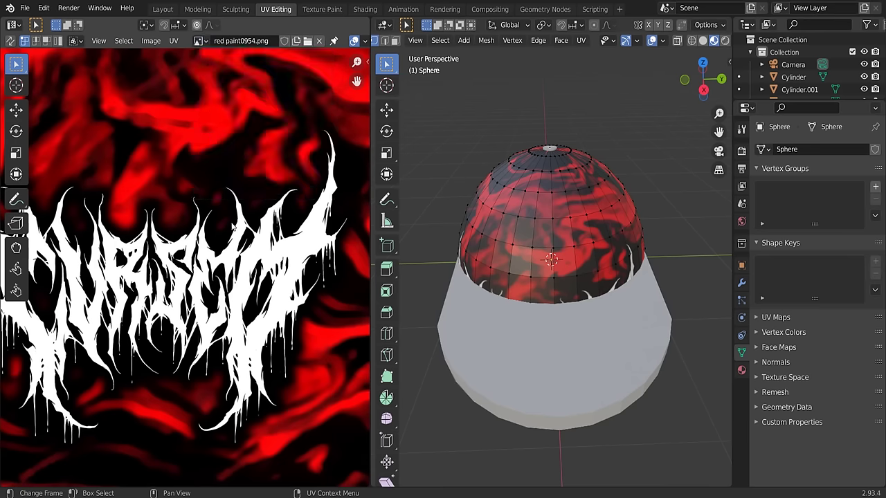
scroll(187, 270, "down", 4)
Move all the sphere's UVs down over the logo and stretch the island taller.
key("a")
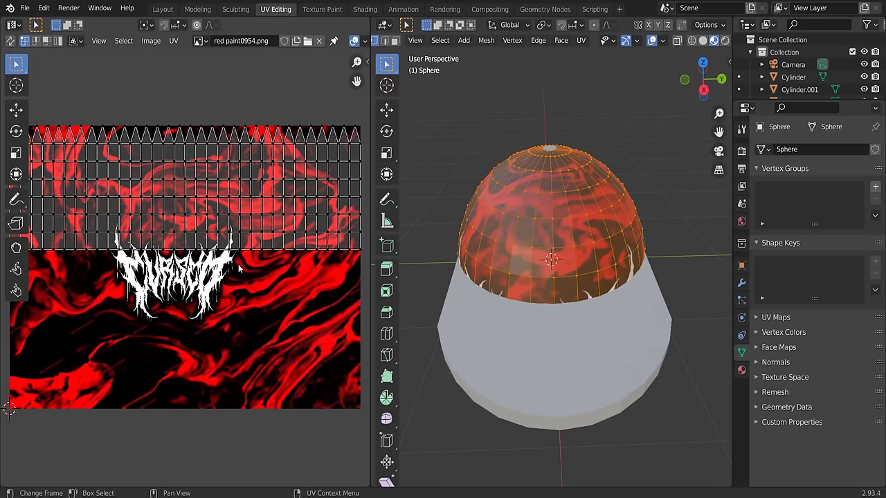
key("a")
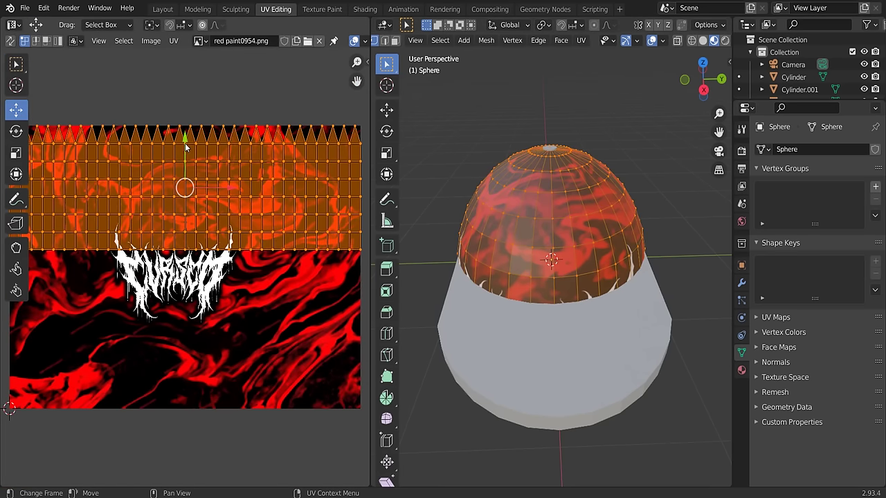
left_click_drag(185, 145, 185, 235)
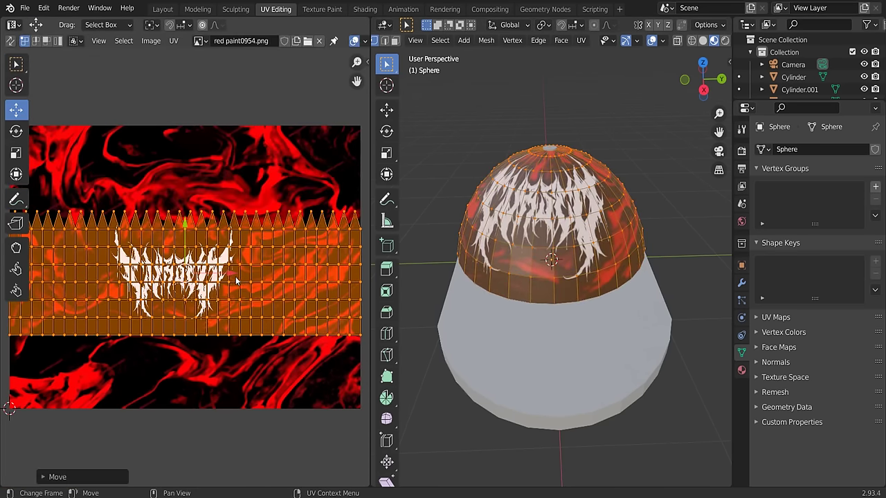
left_click_drag(228, 272, 218, 274)
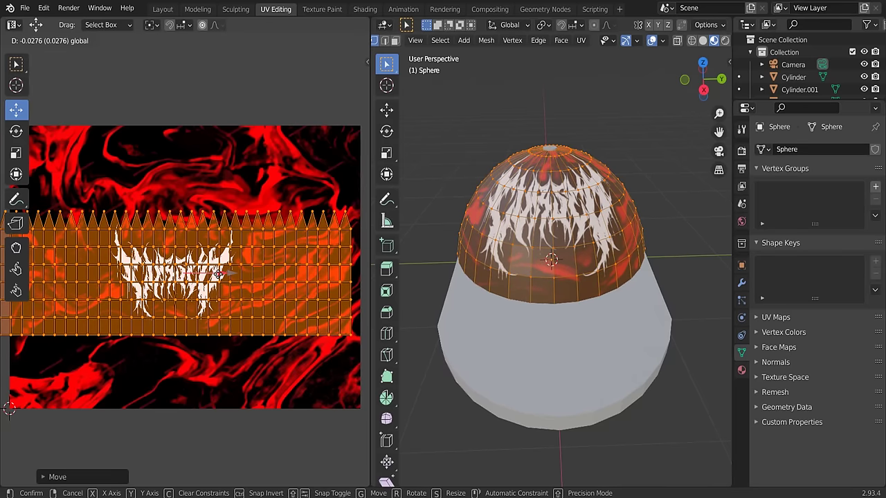
left_click_drag(173, 223, 173, 214)
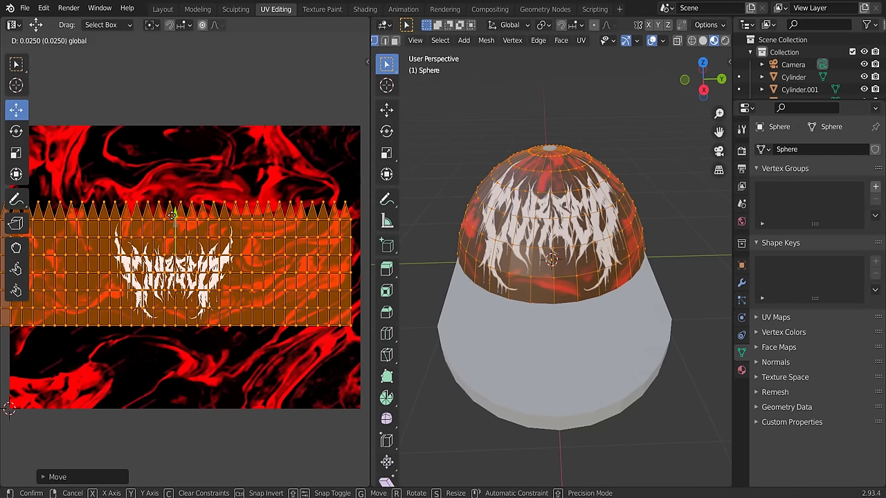
scroll(197, 220, "down", 1)
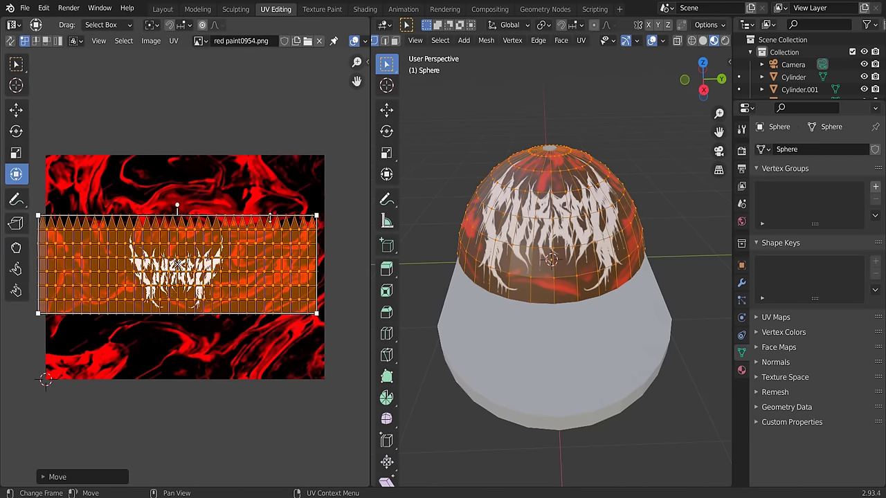
left_click_drag(306, 212, 350, 173)
key("alt+a")
Shift the rightmost column of UVs leftward onto the image.
middle_click_drag(679, 238, 595, 287)
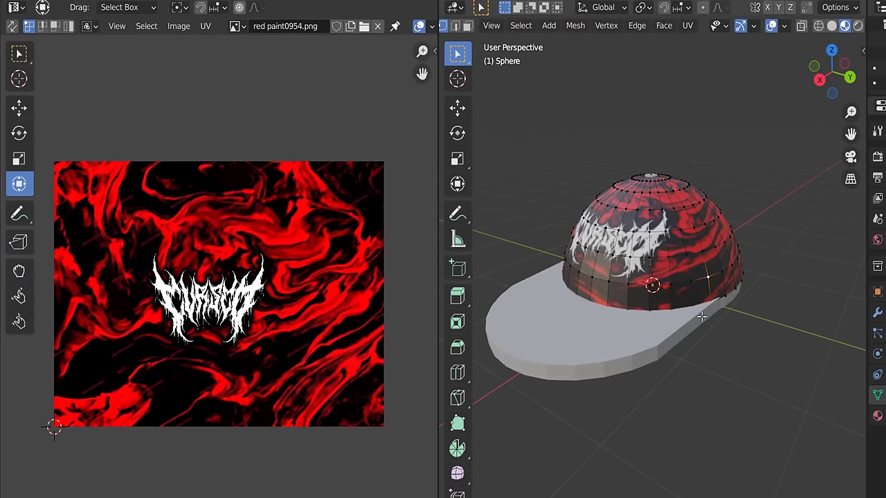
mouse_move(701, 317)
middle_mouse_down()
mouse_move(721, 325)
mouse_move(692, 325)
middle_mouse_up()
key("a")
left_click_drag(426, 375, 367, 129)
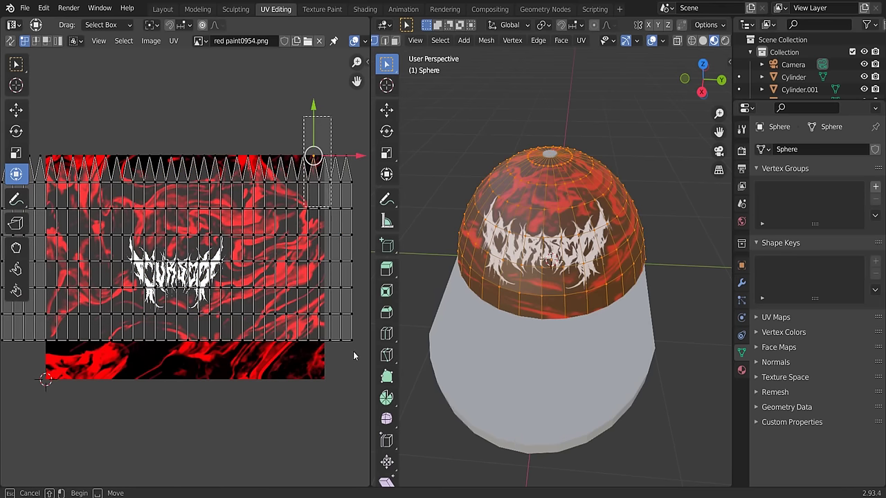
key("g")
left_click(328, 250)
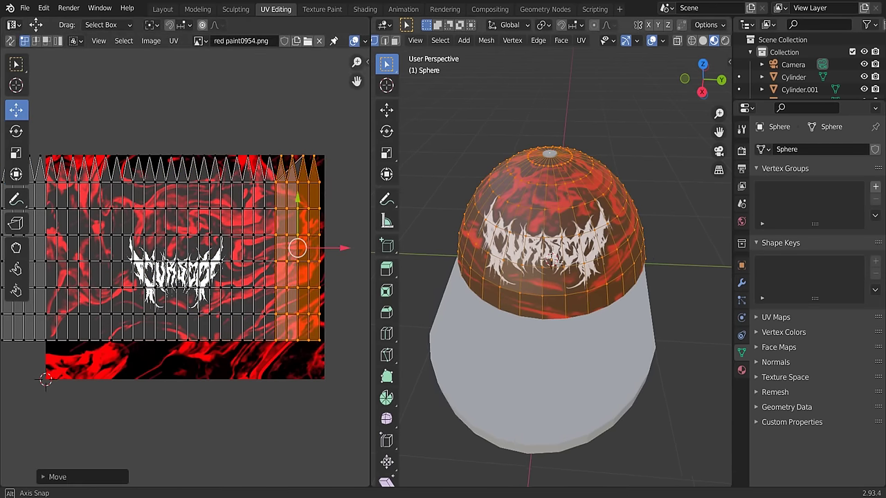
Move the left-edge UV columns right onto the image, then clear the selection.
middle_click_drag(637, 263, 540, 263)
scroll(59, 198, "down", 1)
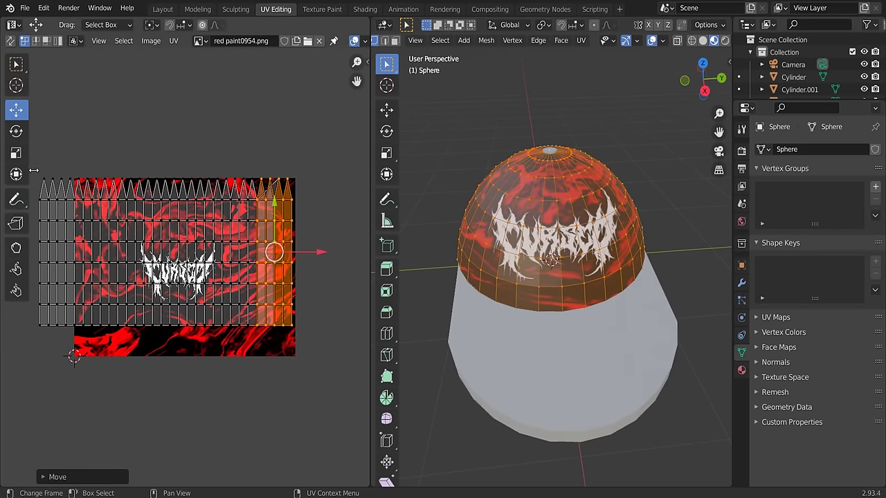
left_click_drag(33, 171, 85, 303)
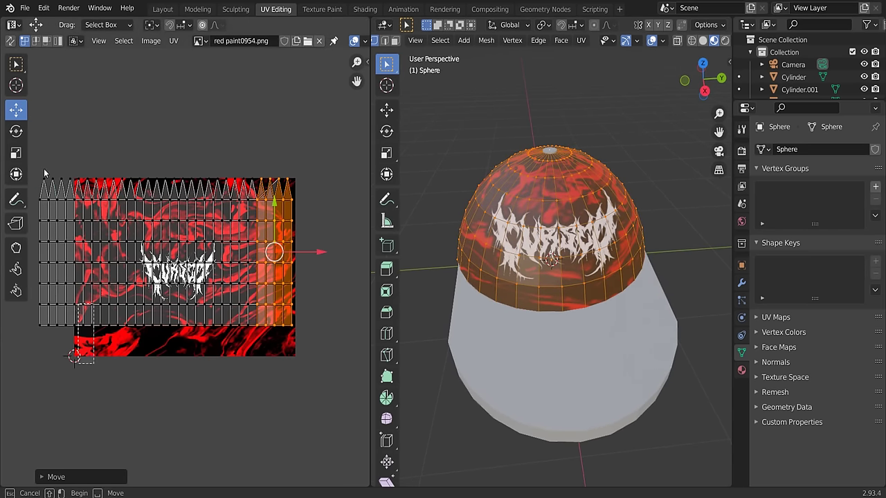
left_click_drag(37, 171, 38, 170)
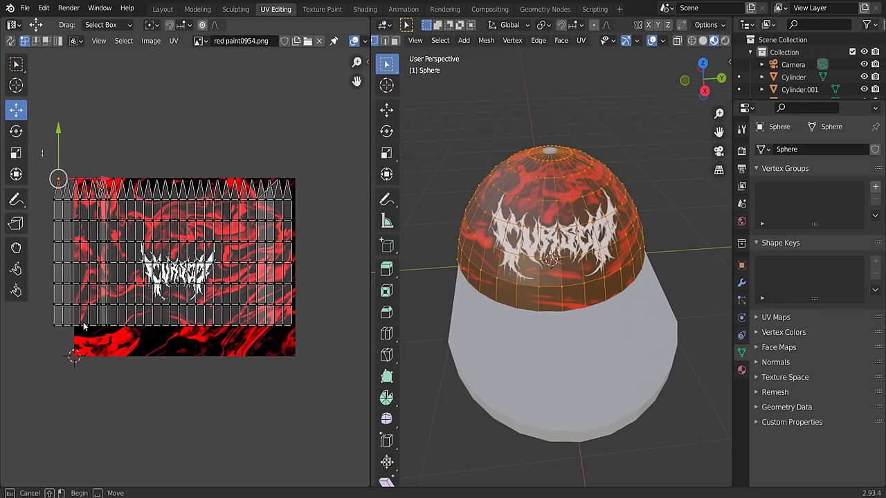
key("g")
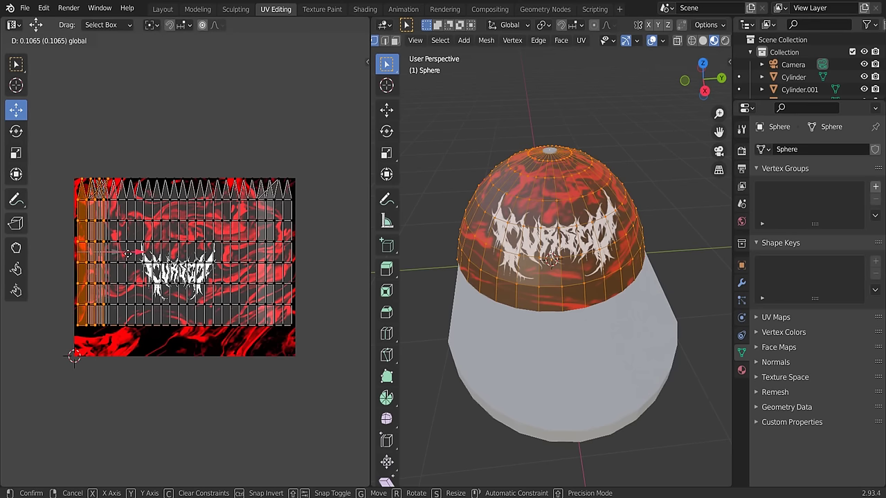
key("Return")
left_click_drag(55, 132, 311, 210)
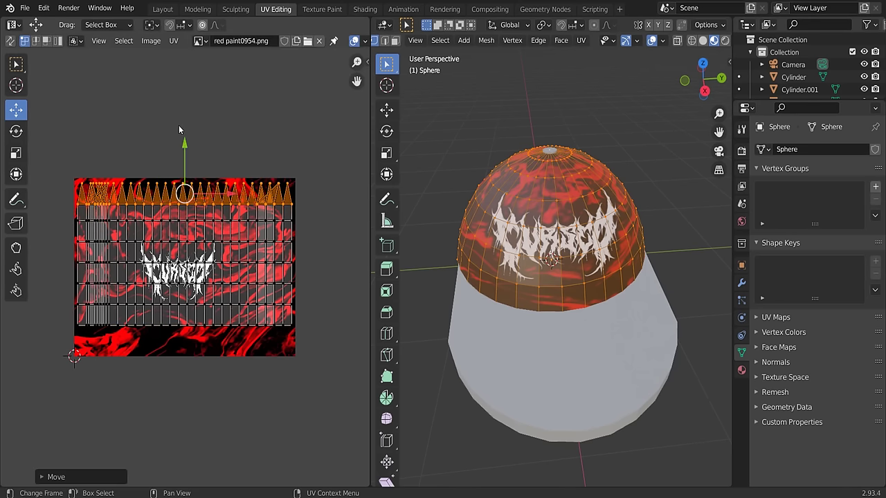
left_click(179, 129)
Nudge all the UVs vertically so the logo sits on the cap's front.
scroll(178, 130, "up", 1)
middle_click_drag(547, 180, 610, 313)
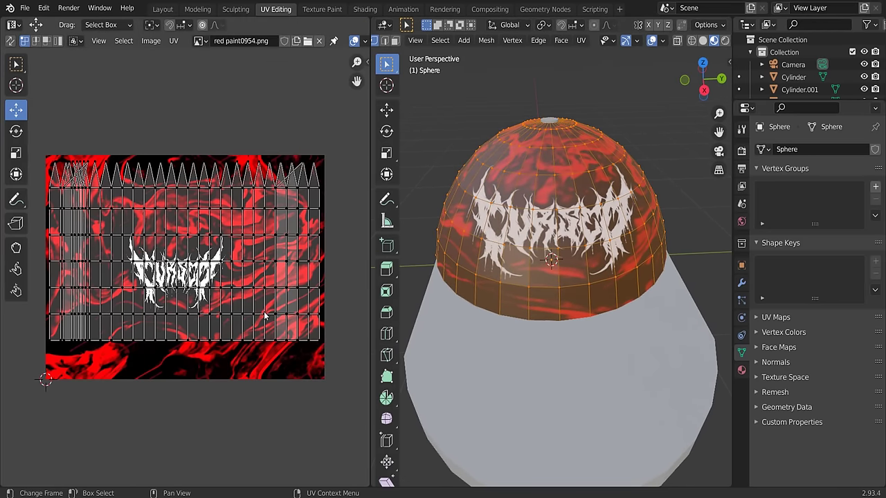
key("a")
left_click_drag(182, 219, 181, 215)
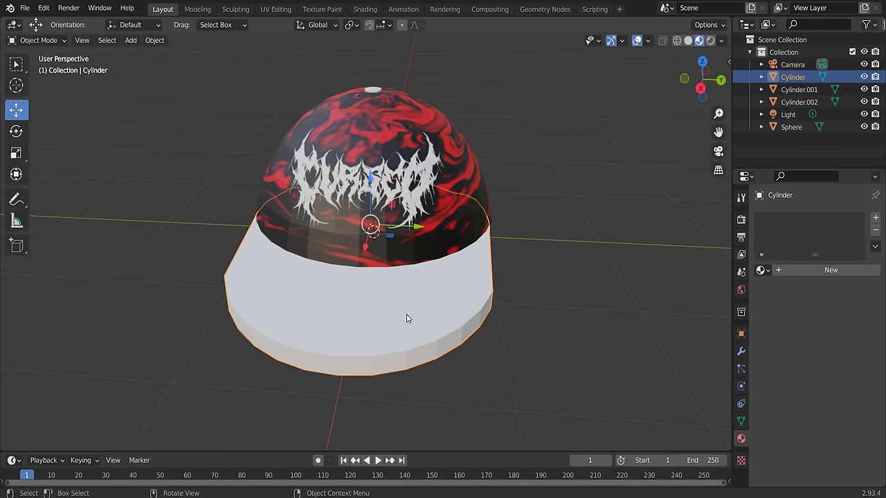
Give the cylinder a new material with red paint0954.png as its Base Color image texture.
mouse_move(522, 337)
middle_mouse_down()
mouse_move(427, 327)
mouse_move(485, 331)
mouse_move(522, 350)
middle_mouse_up()
left_click(803, 271)
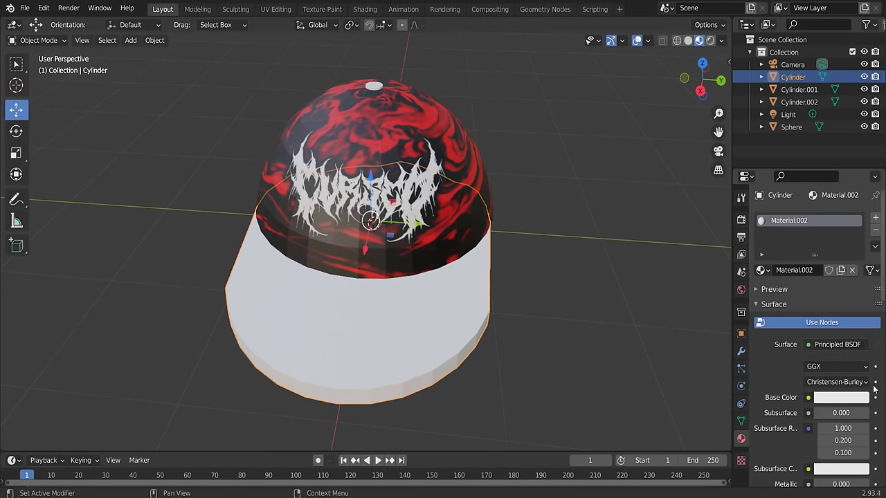
left_click(807, 398)
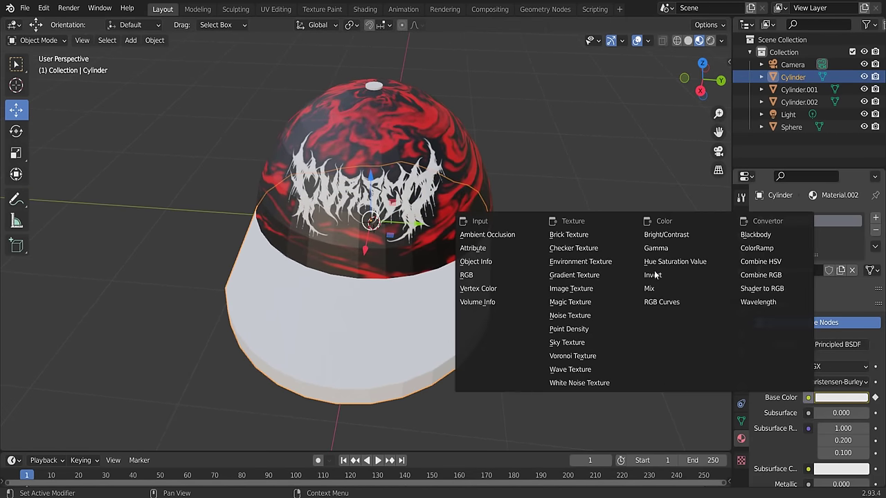
left_click(571, 289)
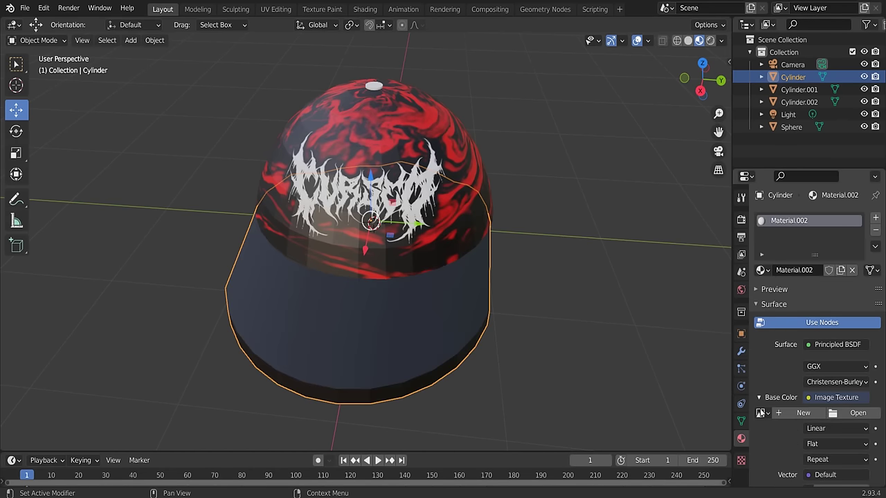
left_click(761, 413)
left_click(675, 285)
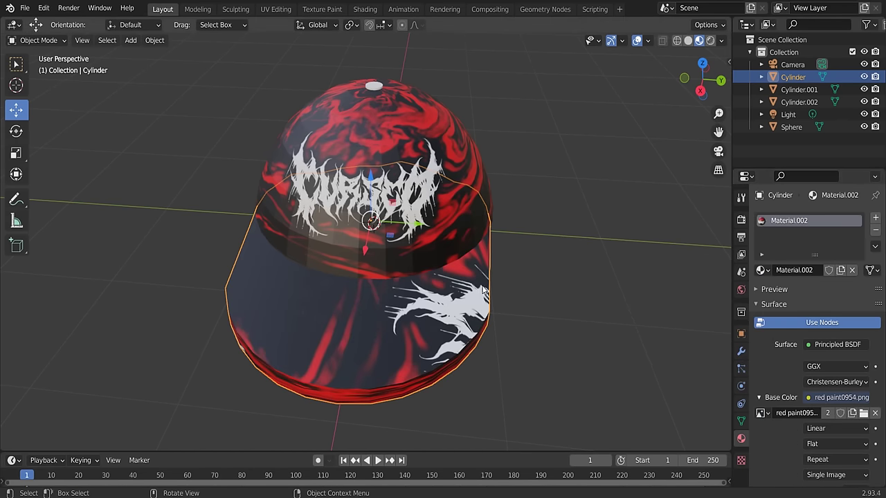
left_click(275, 9)
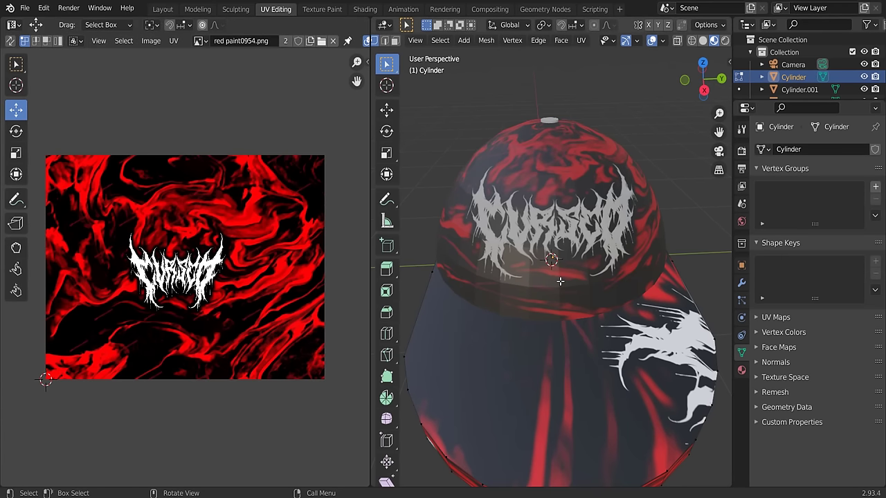
Select the whole brim mesh and inspect its vertex and UV mapping options without applying changes.
key("a")
key("a")
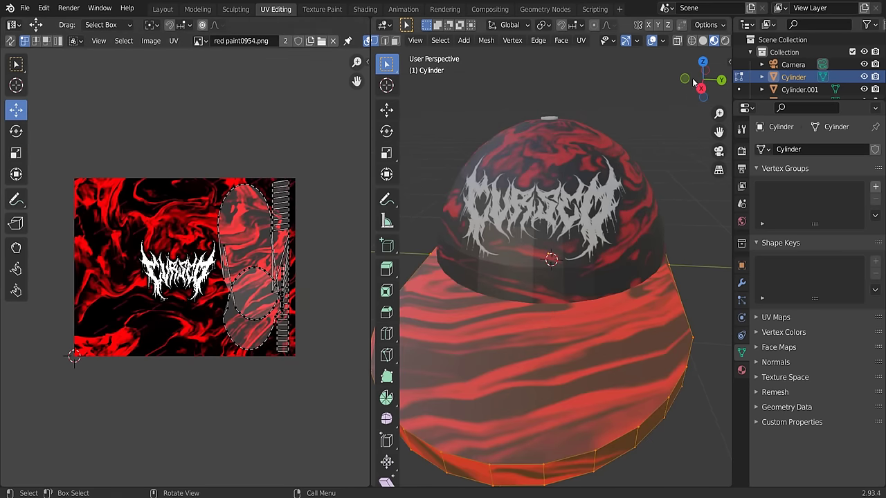
left_click(592, 253)
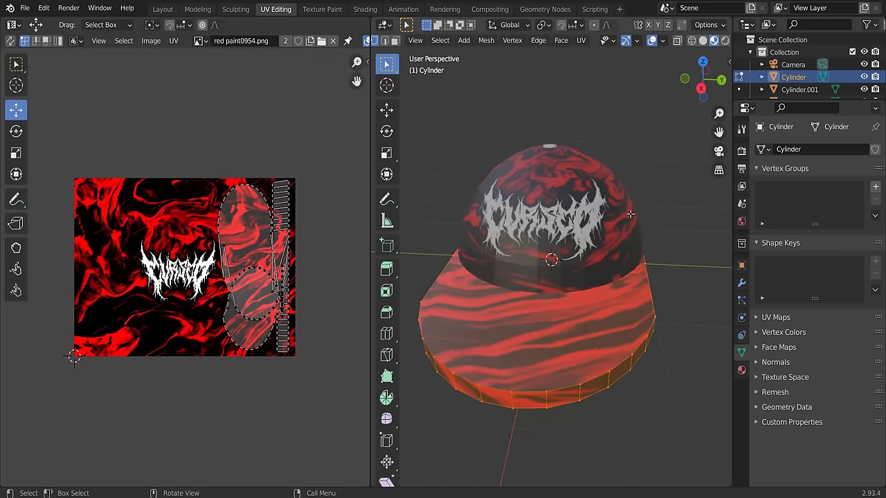
mouse_move(663, 249)
middle_mouse_down()
mouse_move(654, 261)
mouse_move(666, 263)
middle_mouse_up()
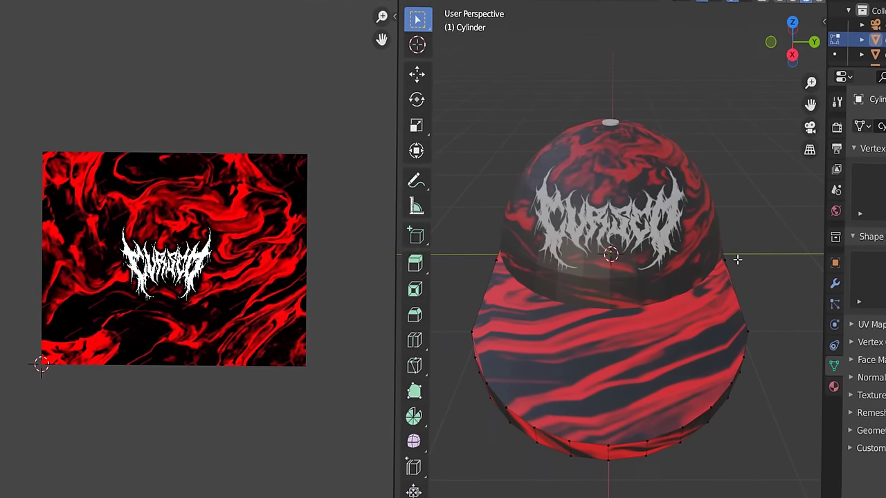
middle_click_drag(738, 260, 729, 236)
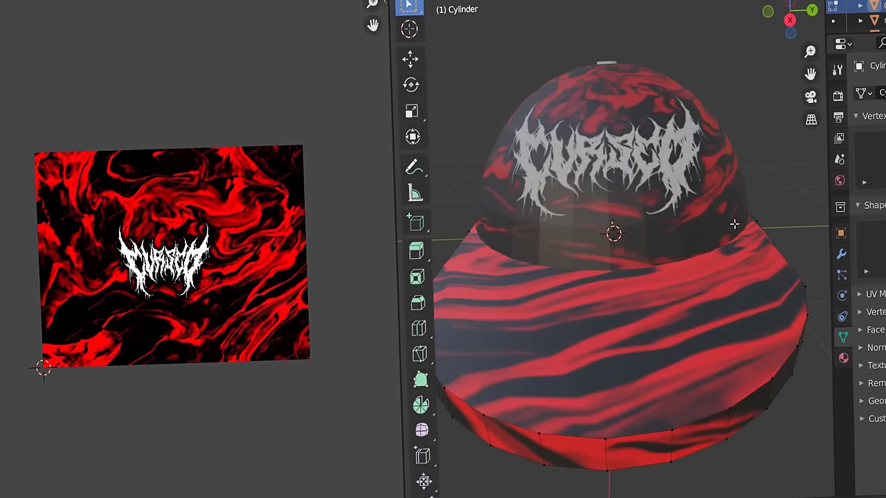
key("a")
scroll(288, 247, "up", 3)
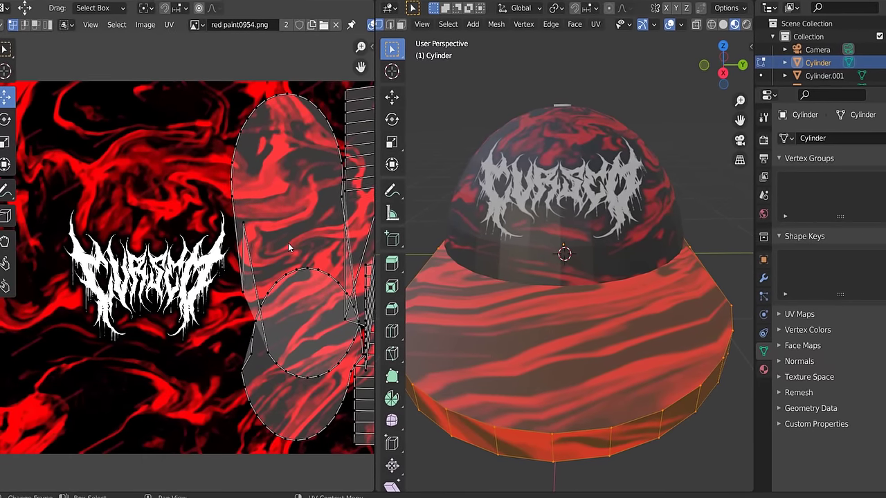
scroll(288, 243, "down", 2)
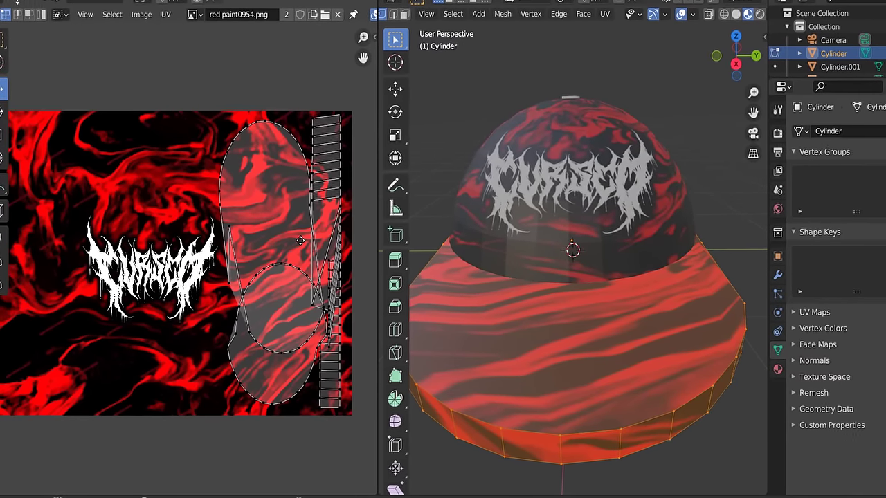
right_click(455, 290)
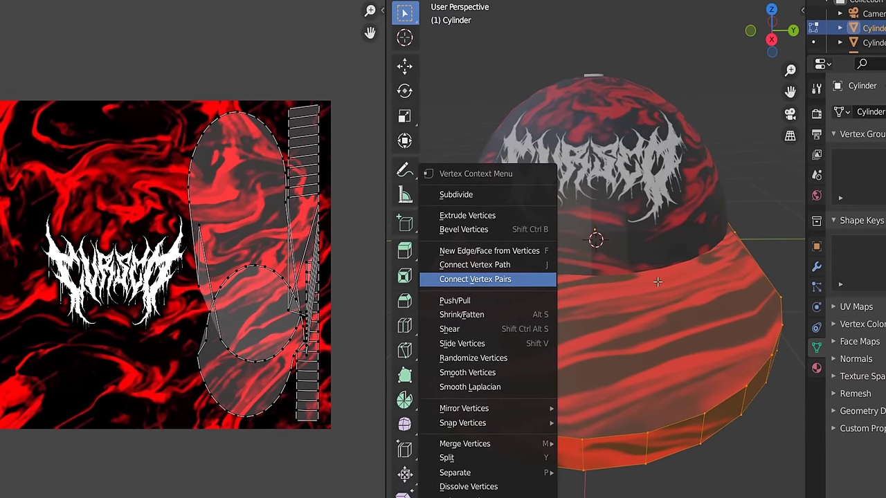
key("Escape")
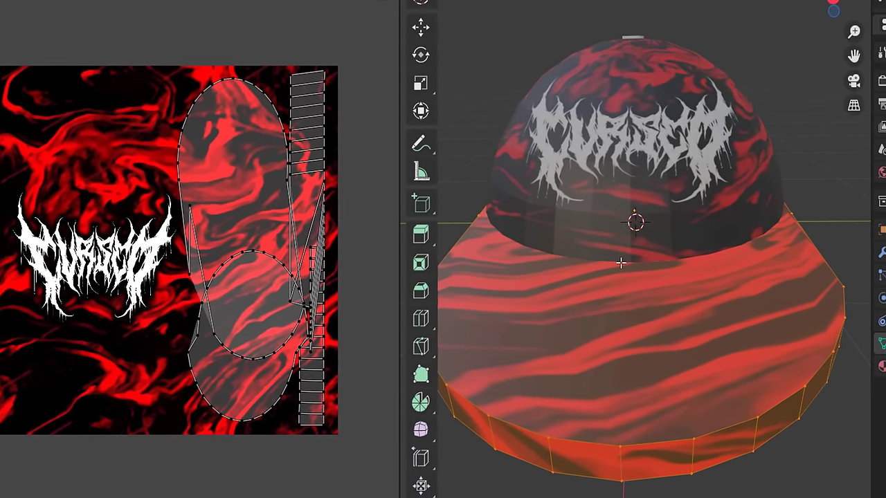
key("u")
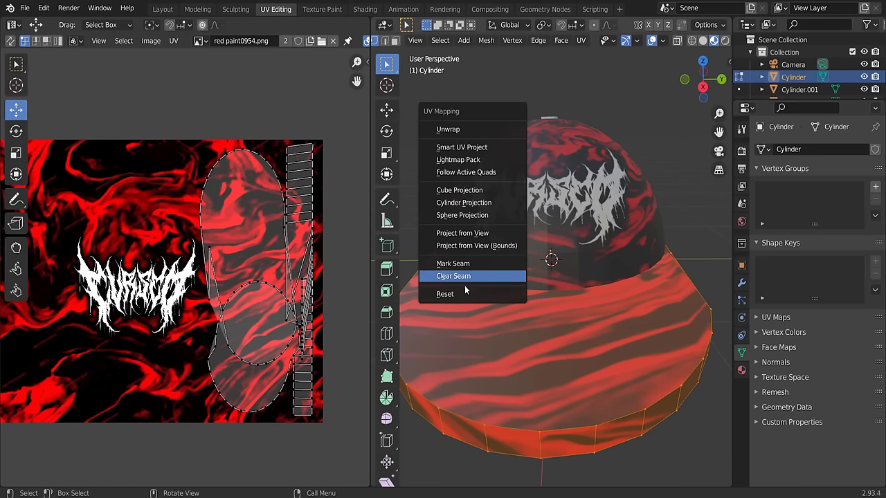
left_click(685, 236)
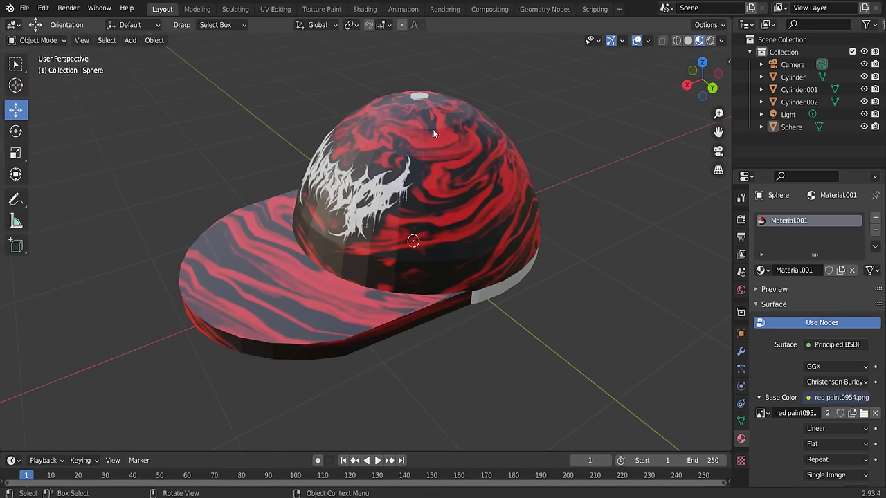
Give the top button Cylinder.002 a new material using red paint0954.png as Base Color.
left_click(416, 99)
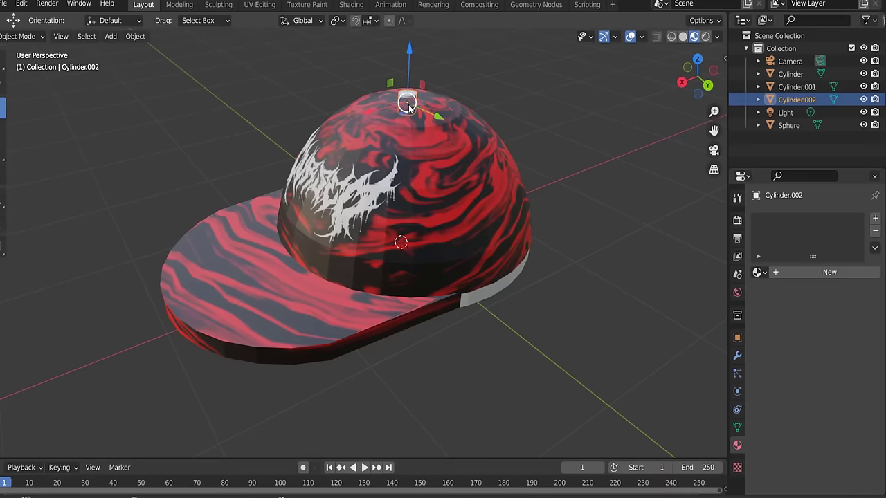
left_click(830, 272)
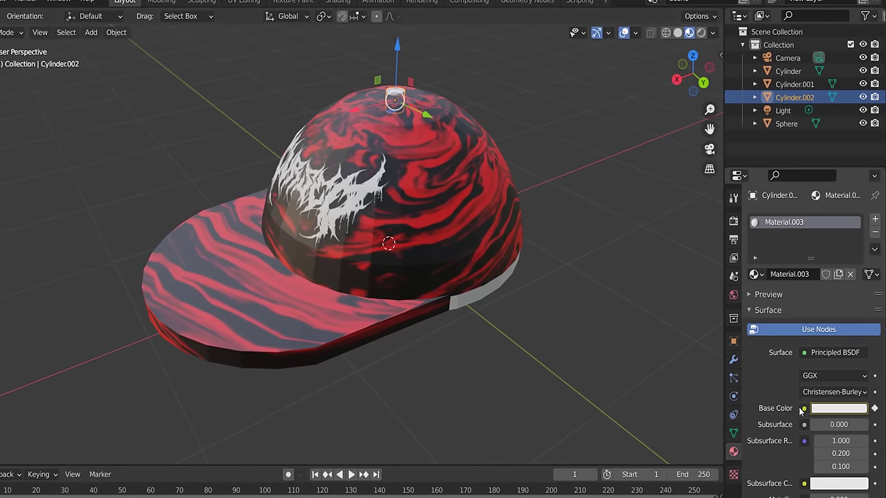
left_click(804, 409)
left_click(547, 303)
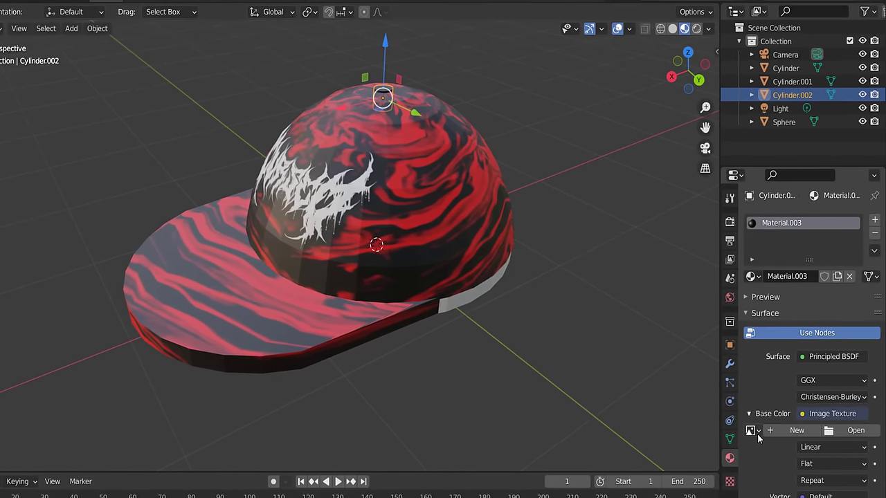
left_click(752, 430)
left_click(664, 293)
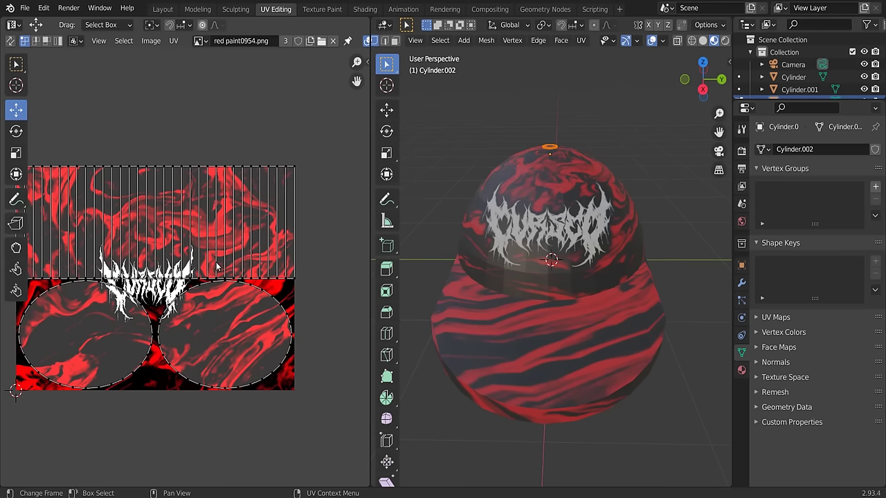
Shrink the button's UVs to about 0.4 into the image's bottom-right corner.
key("a")
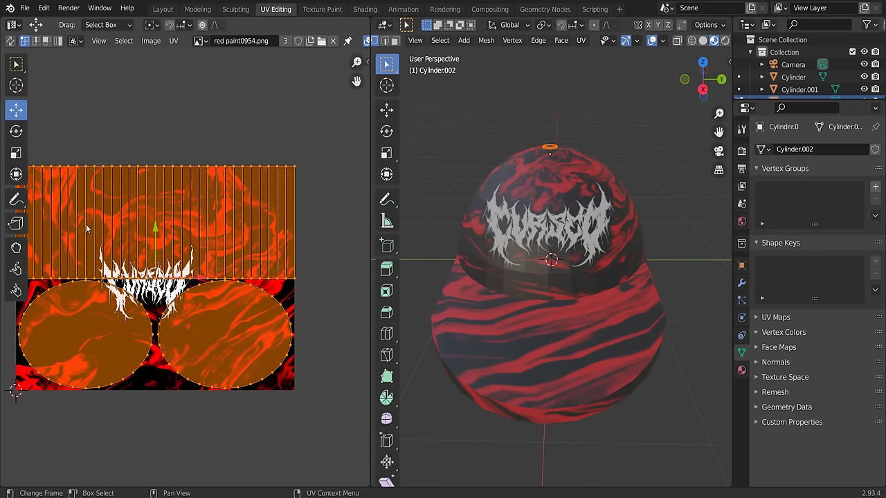
scroll(83, 195, "down", 1)
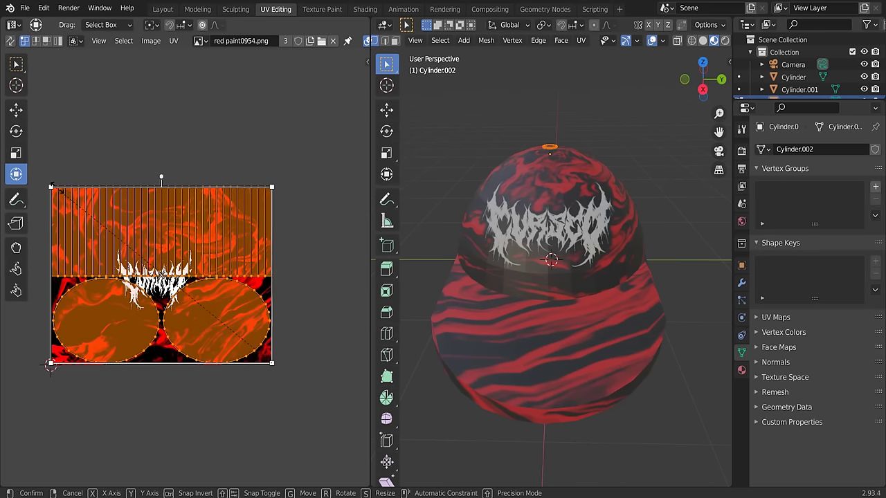
left_click_drag(53, 188, 193, 284)
middle_click_drag(564, 177, 665, 129)
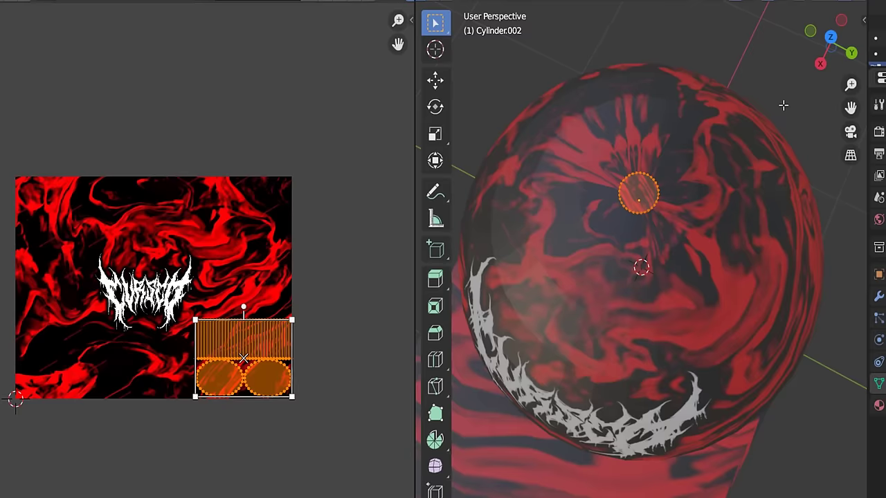
key("alt+a")
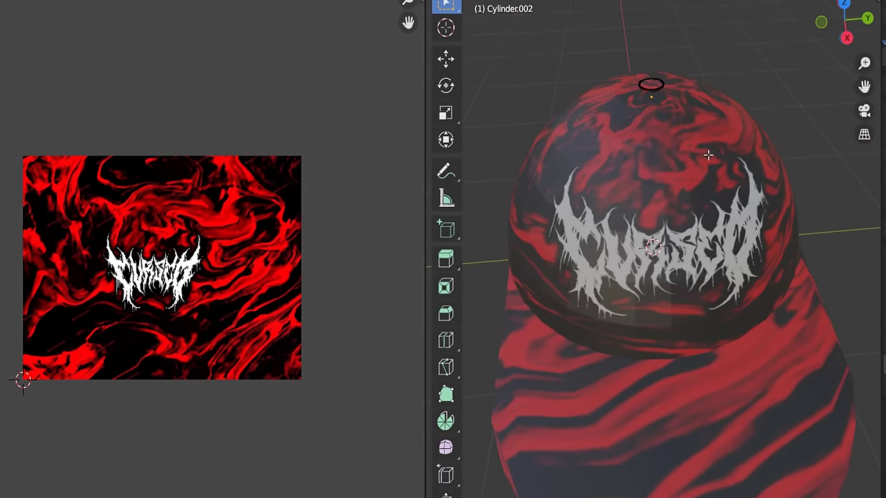
middle_click_drag(708, 155, 730, 132)
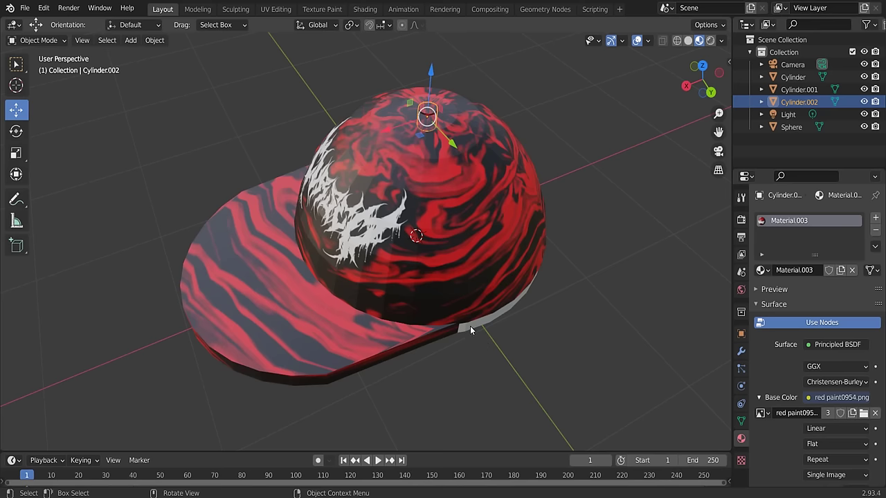
Give the dome Cylinder.001 a new material using red paint0954.png as Base Color.
left_click(465, 327)
left_click(817, 264)
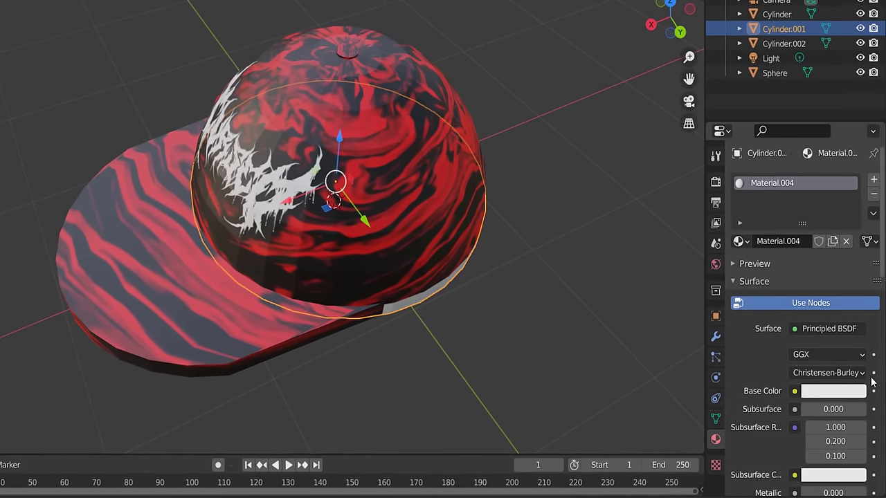
left_click(794, 391)
left_click(515, 260)
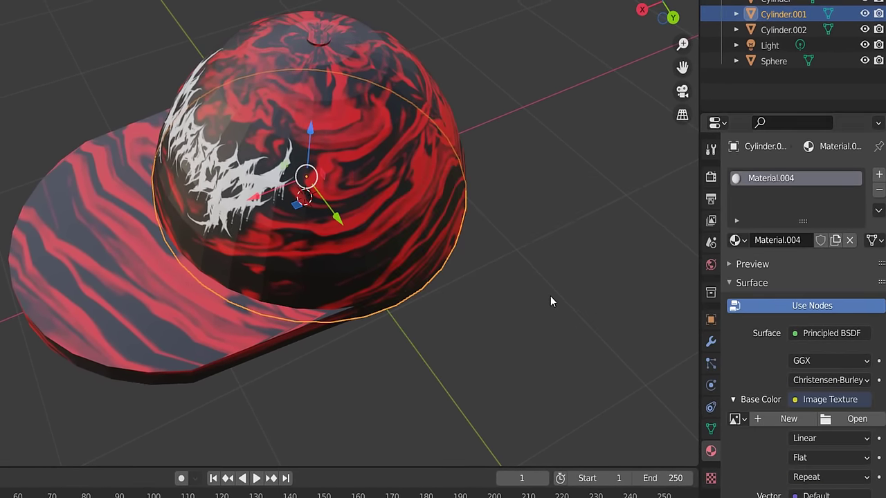
left_click(735, 419)
left_click(658, 263)
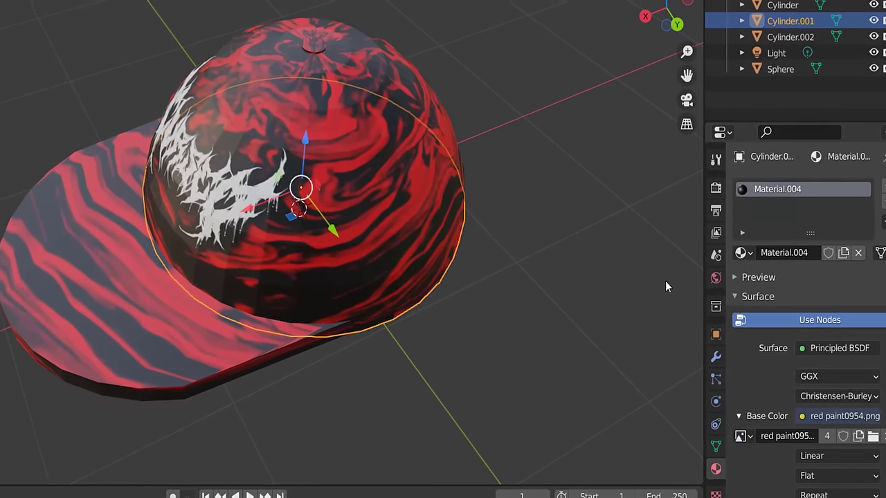
left_click(276, 9)
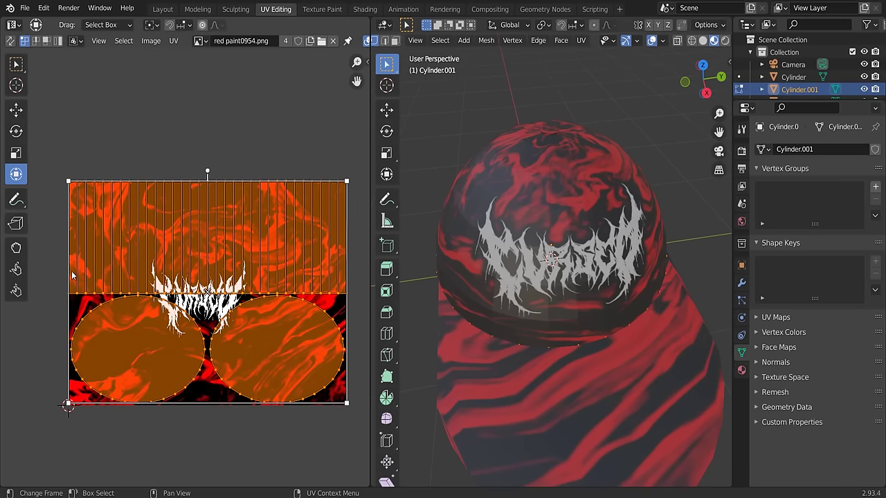
Shrink the dome's UVs to 0.34 and move the ring's island toward the image centre.
left_click_drag(69, 270, 258, 270)
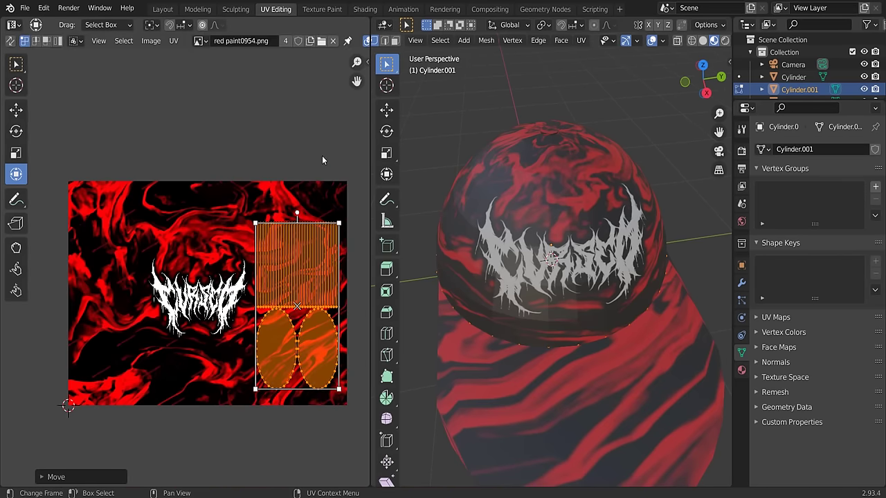
middle_click_drag(555, 256, 544, 298)
key("h")
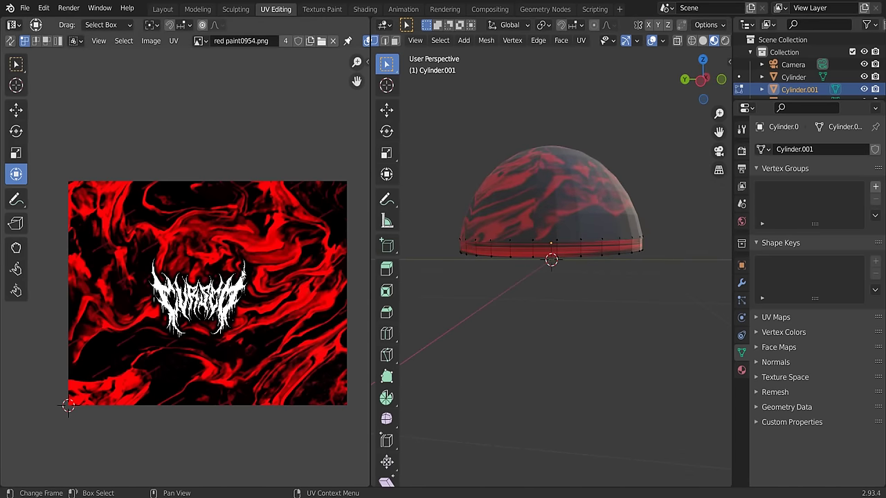
key("ctrl+z")
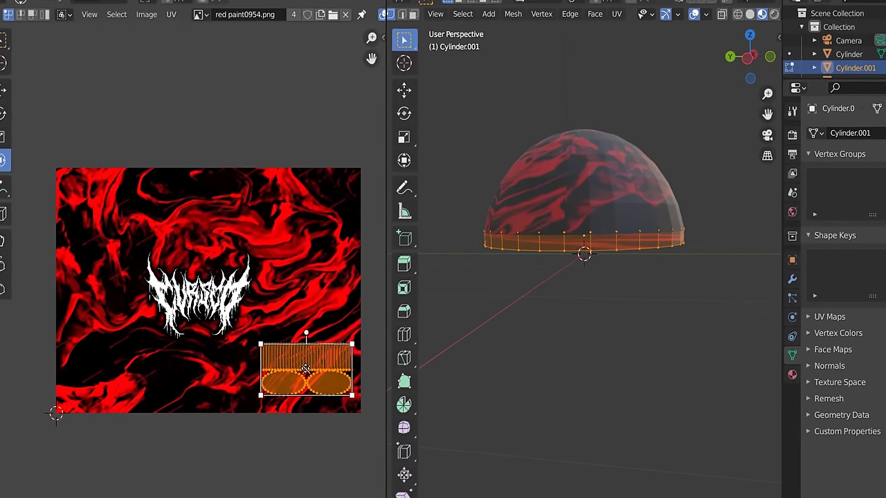
key("g")
left_click(161, 374)
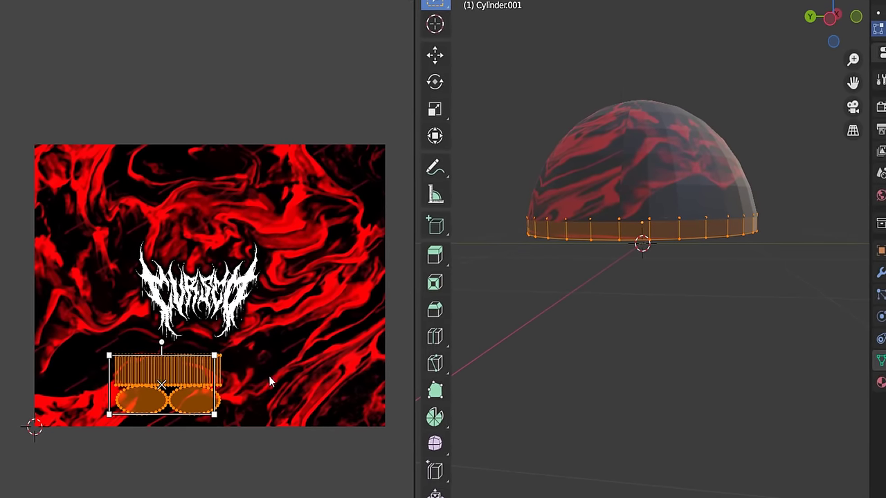
Box-select all the finished cap's parts together.
middle_click_drag(595, 374, 639, 375)
key("alt+a")
middle_click_drag(696, 335, 673, 321)
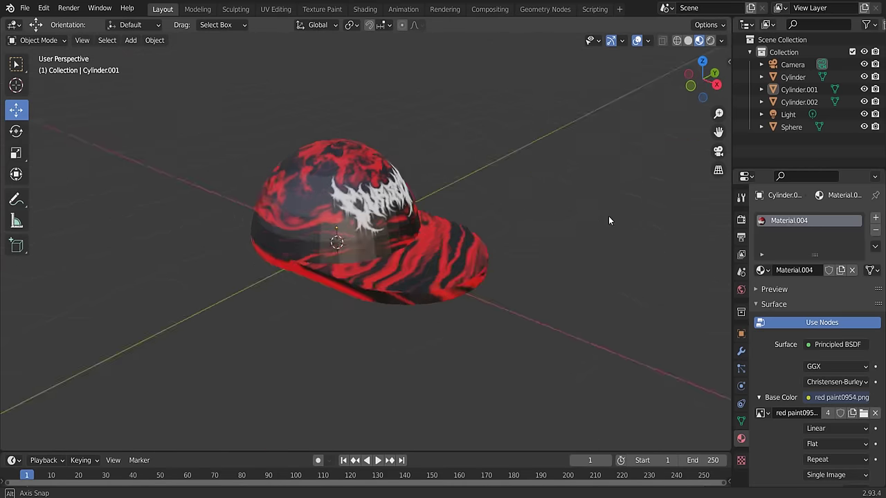
middle_click_drag(608, 216, 279, 119)
left_click_drag(227, 97, 497, 384)
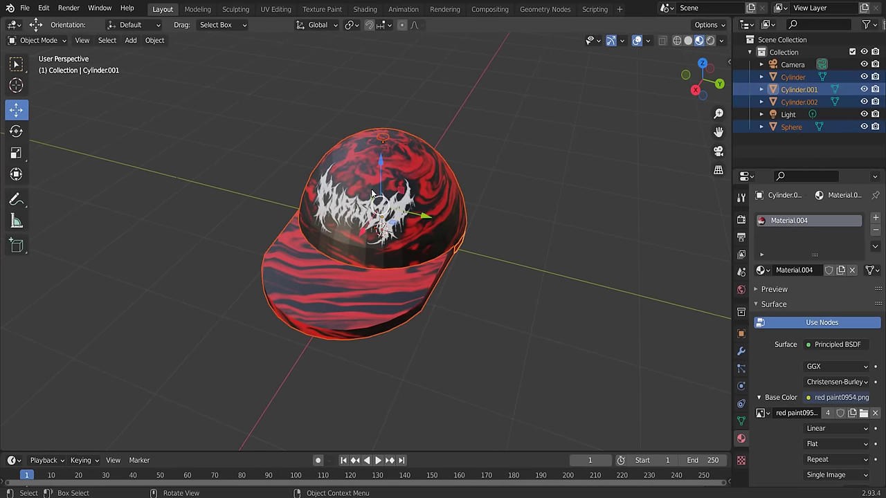
Join the cap parts into one object and apply Shade Smooth.
right_click(373, 203)
left_click(363, 219)
right_click(357, 217)
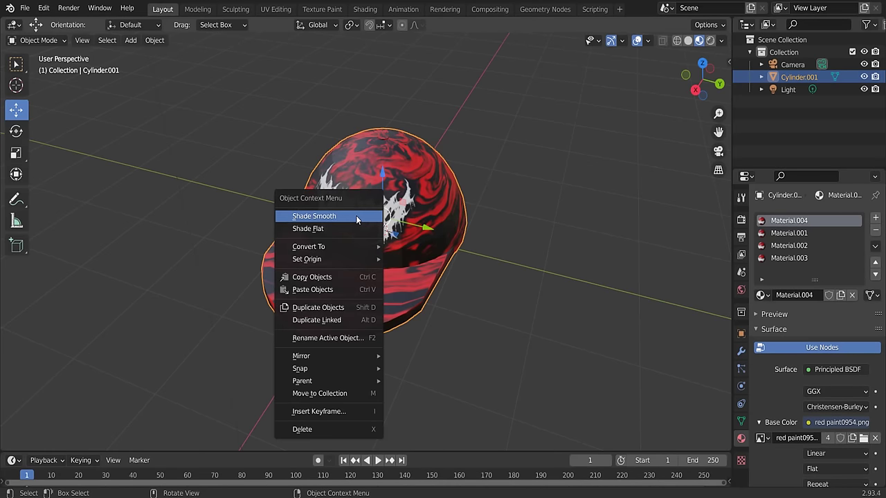
left_click(357, 216)
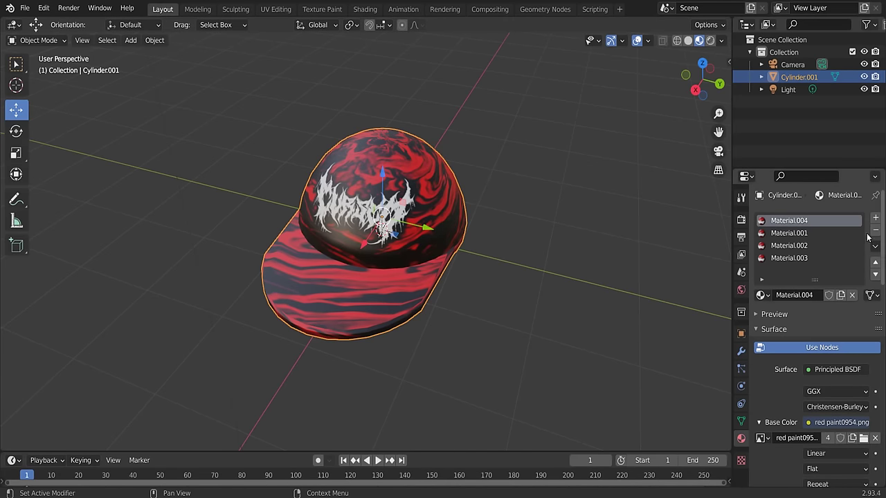
Remove the unused Material.004 slot and another extra material slot.
left_click(834, 223)
left_click(876, 230)
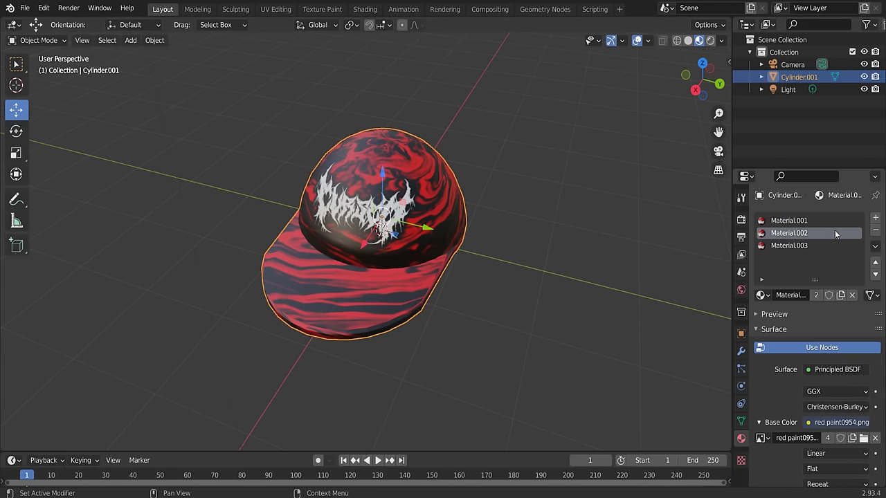
left_click(876, 229)
Stretch the cap slightly taller along Z.
middle_click_drag(783, 385, 678, 308)
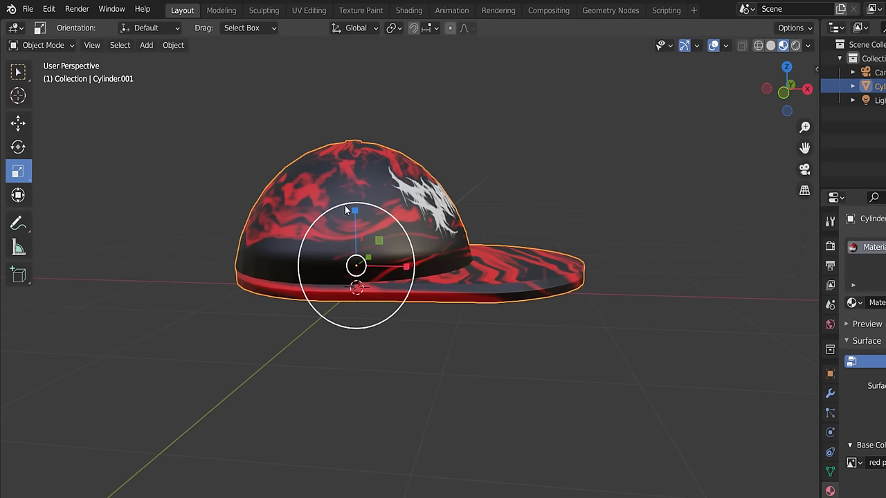
left_click_drag(345, 205, 367, 207)
middle_click_drag(659, 228, 570, 321)
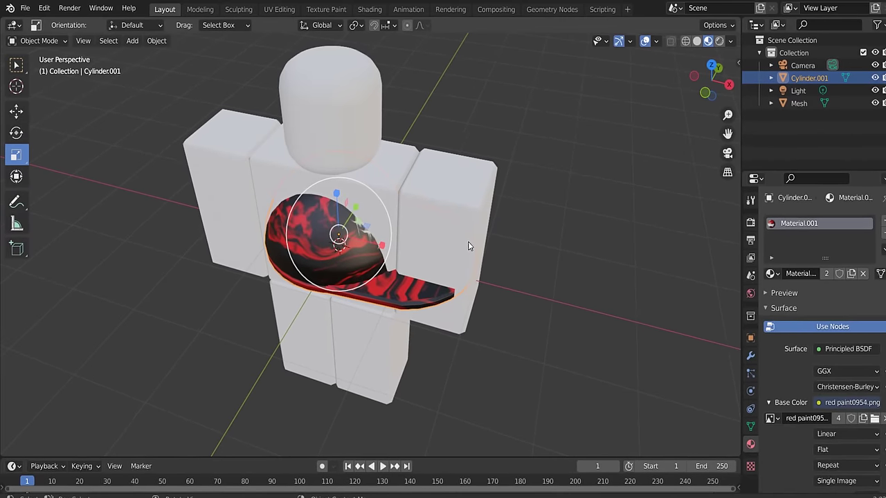
Rotate the cap -85° about the vertical axis.
middle_click_drag(463, 224, 483, 259)
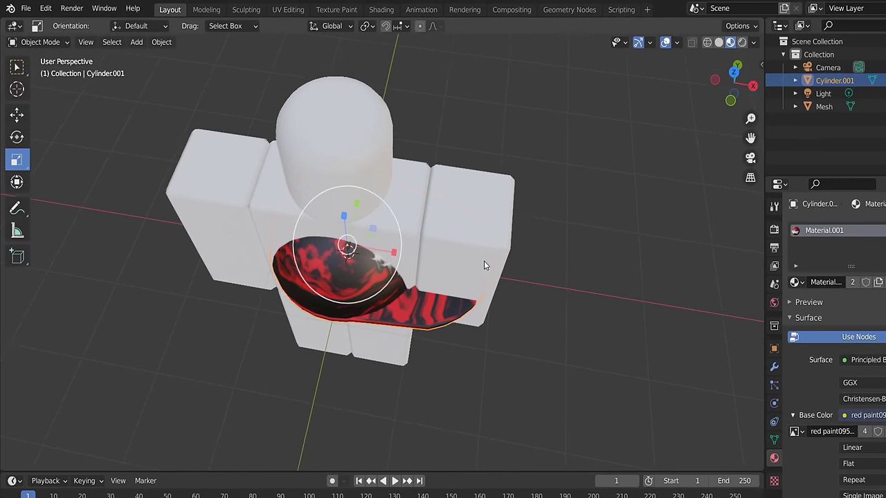
left_click(17, 132)
middle_click_drag(415, 270, 409, 309)
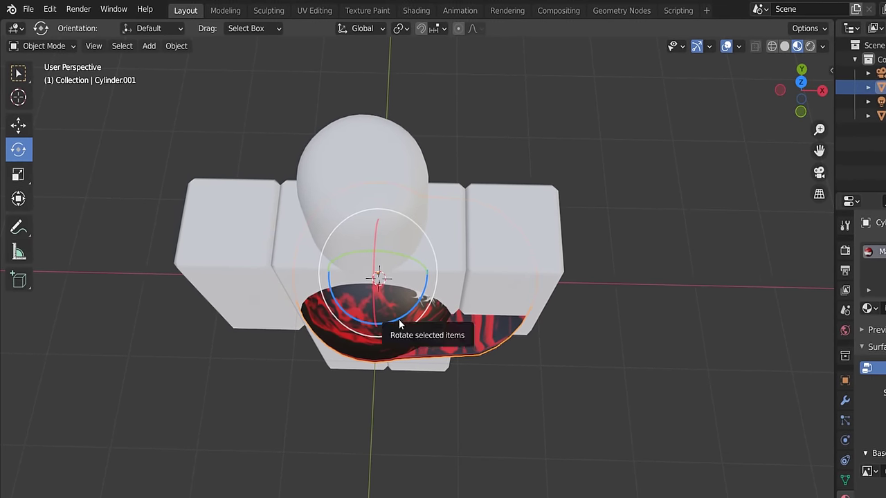
left_click_drag(399, 322, 346, 267)
middle_click_drag(659, 326, 340, 239)
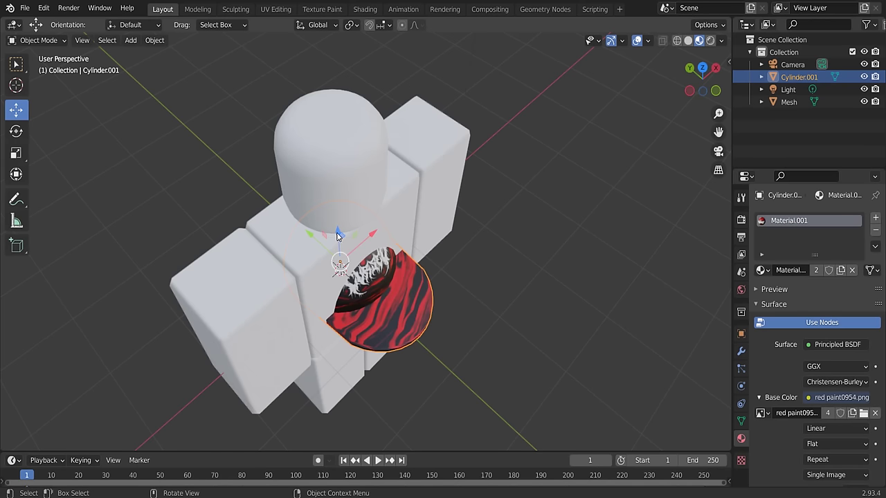
middle_click_drag(467, 255, 285, 183)
Lift the cap onto the character's head and scale it down to fit.
left_click_drag(329, 206, 331, 89)
middle_click_drag(330, 89, 357, 39)
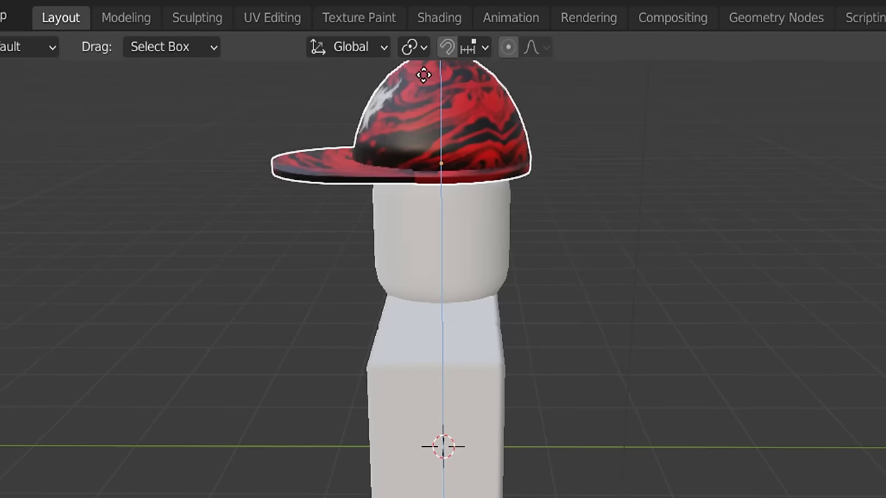
key("s")
left_click(500, 127)
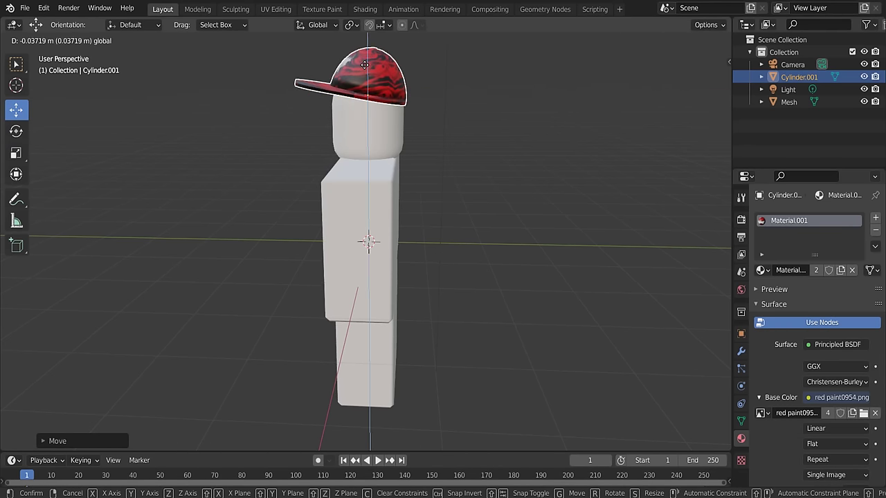
Tilt the cap level on the head.
middle_click_drag(445, 158, 508, 123)
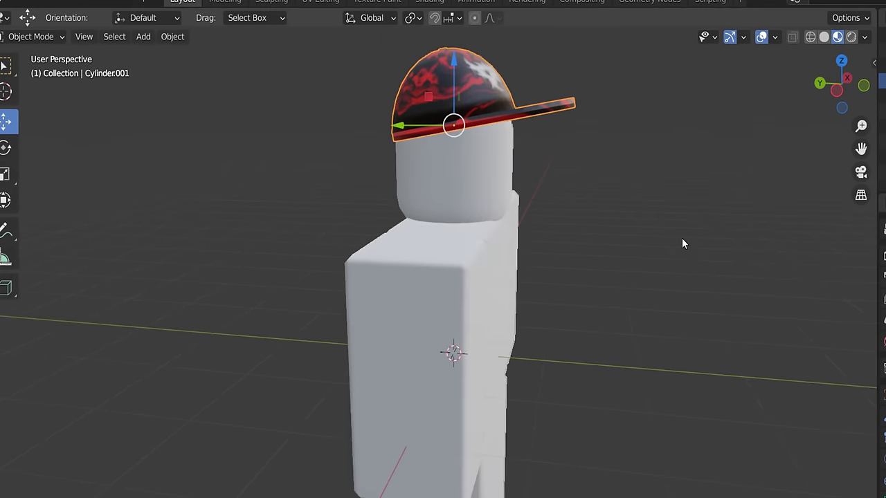
key("shift+space")
key("r")
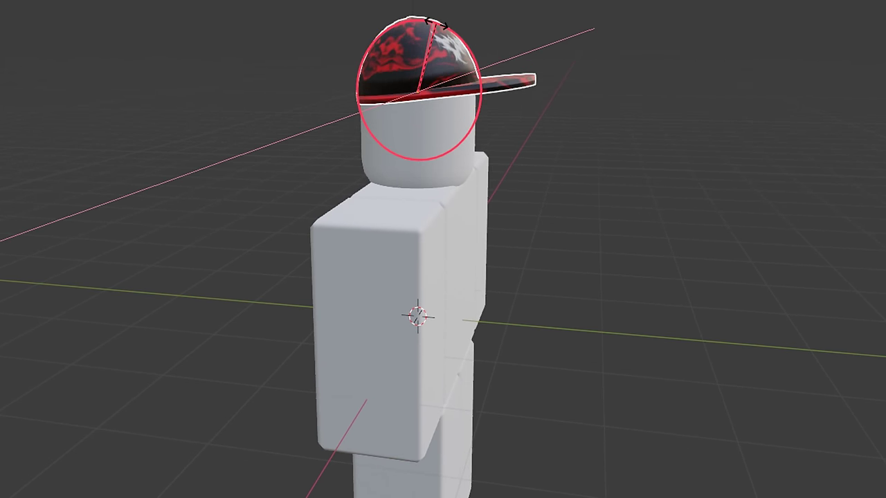
left_click_drag(437, 28, 654, 236)
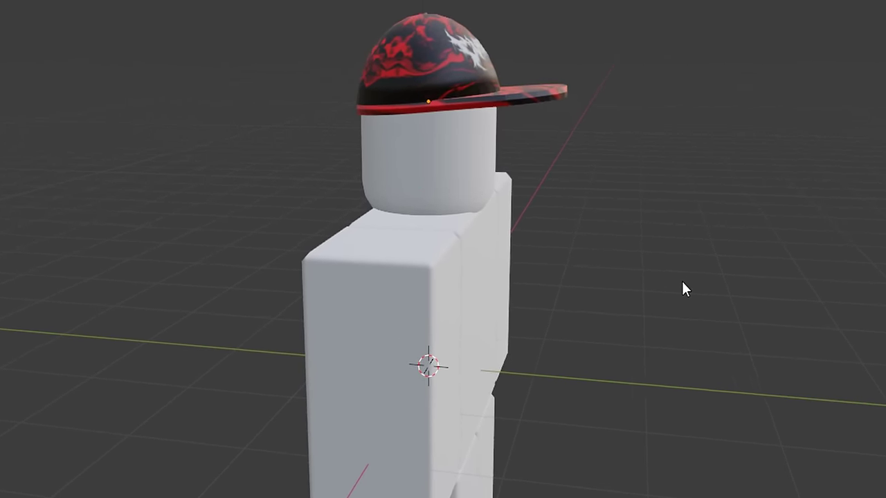
middle_click_drag(682, 282, 625, 368)
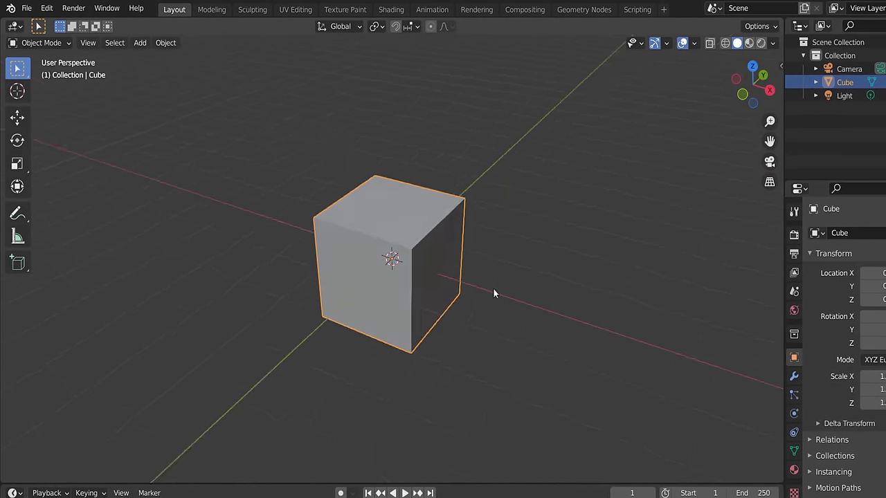
Narrow the default cube along X with the Scale tool.
middle_click_drag(356, 303, 304, 309)
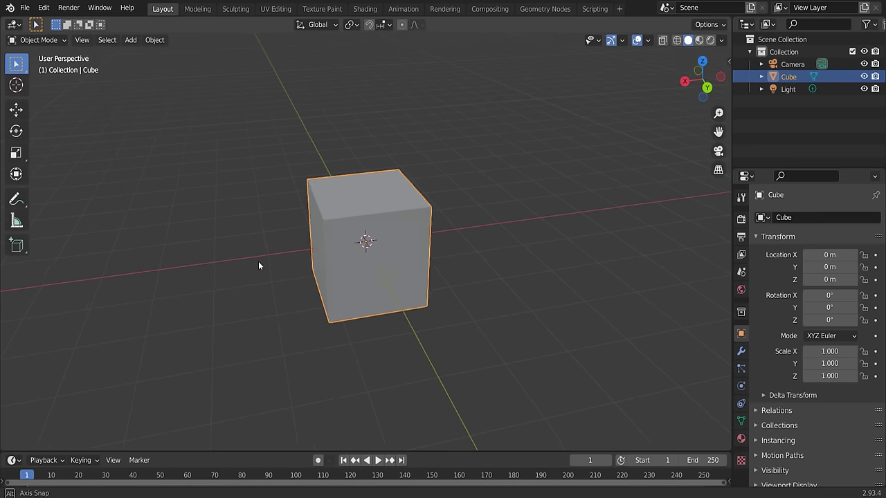
middle_click_drag(346, 258, 467, 268)
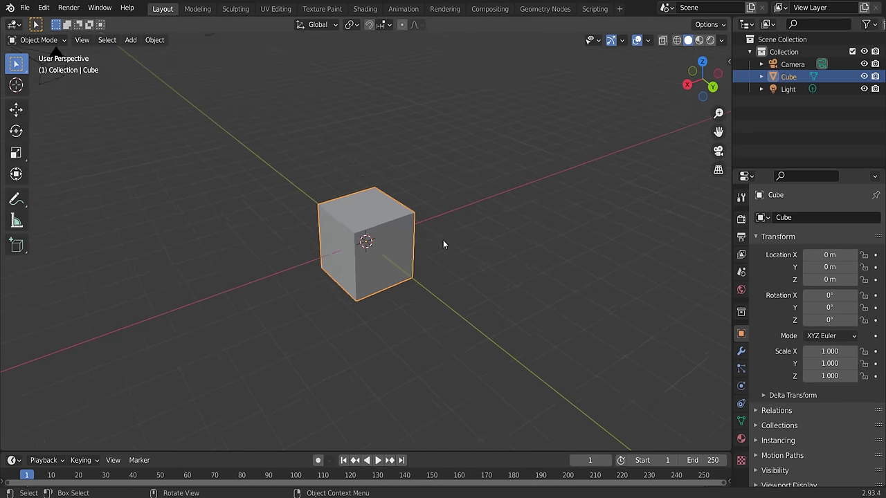
scroll(443, 243, "up", 4)
middle_click_drag(466, 246, 316, 254)
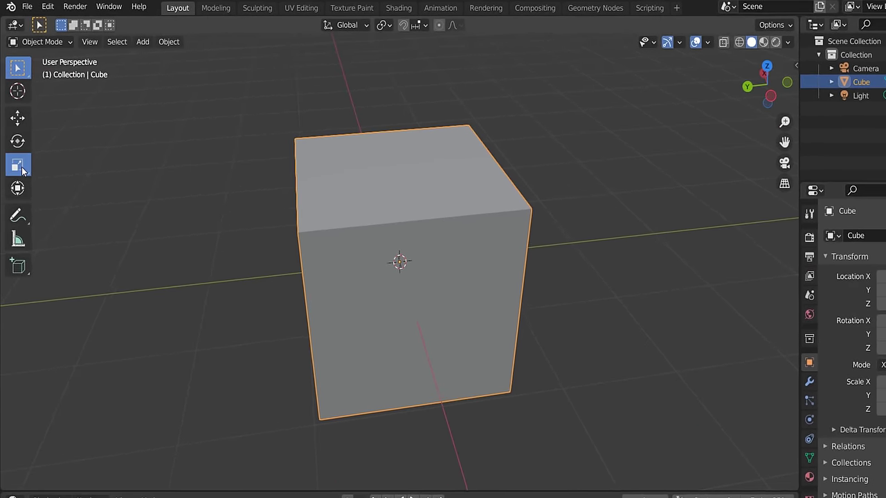
left_click(18, 165)
middle_click_drag(208, 201, 508, 214)
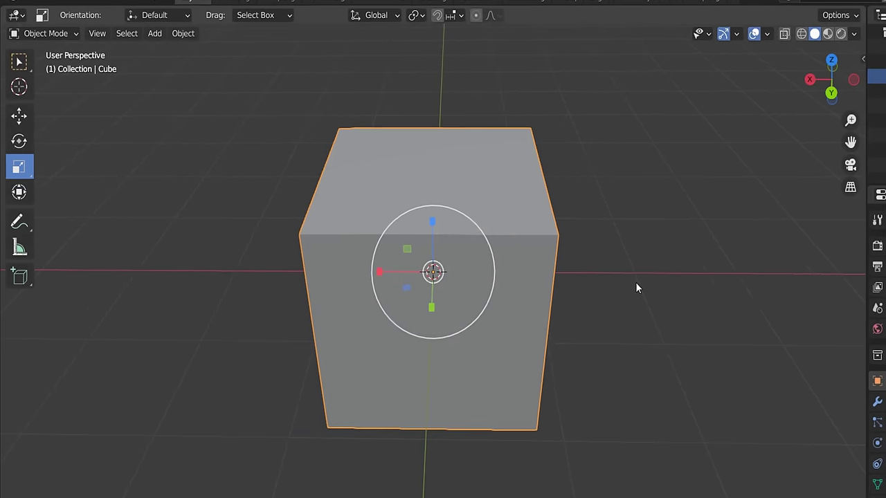
middle_click_drag(637, 288, 391, 268)
left_click_drag(391, 268, 402, 270)
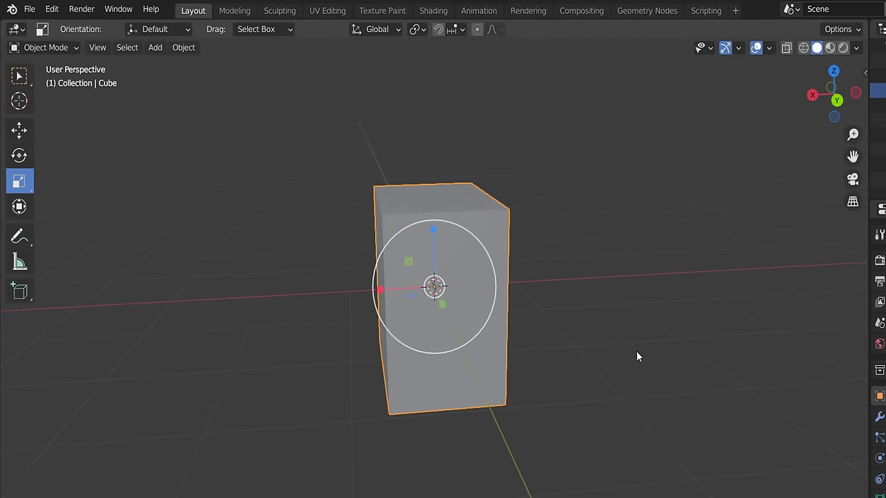
Adjust the cube's height along Z.
middle_click_drag(638, 356, 471, 312)
left_click_drag(445, 178, 454, 175)
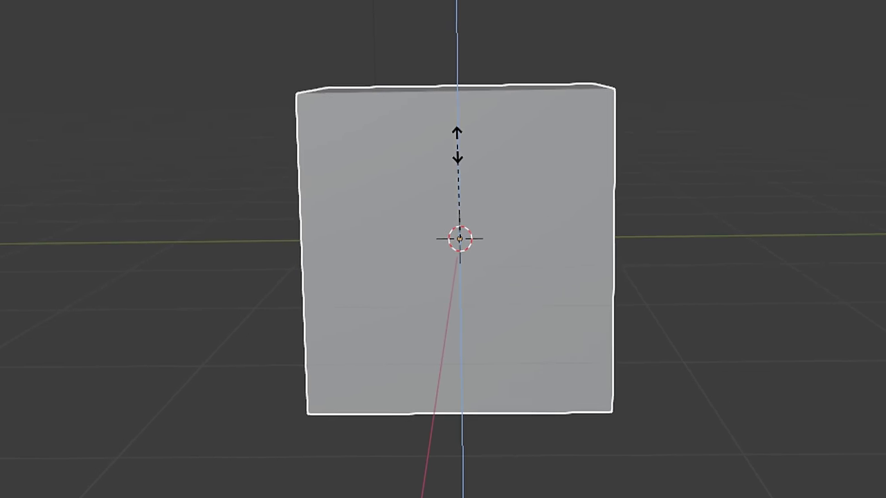
left_click_drag(457, 146, 457, 142)
middle_click_drag(492, 244, 748, 387)
Narrow the cube further until its scale reads 0.600, 0.884, 0.969.
left_click_drag(336, 261, 353, 260)
middle_click_drag(486, 305, 374, 266)
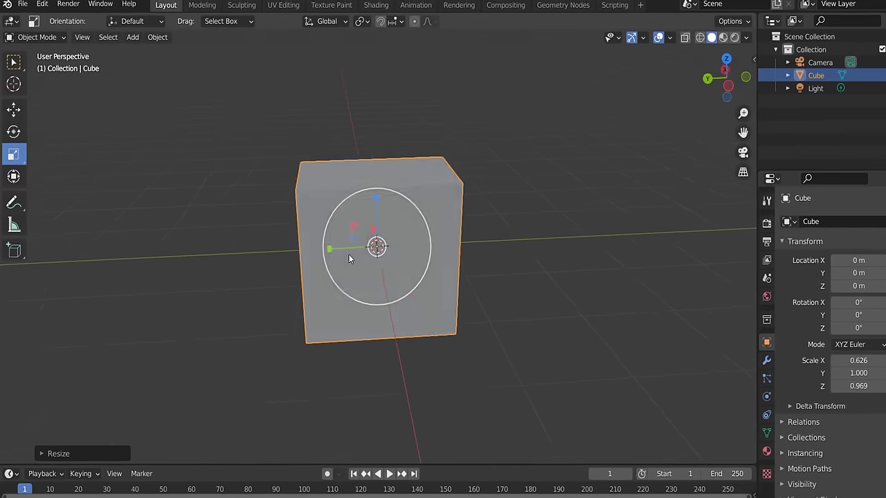
left_click_drag(332, 264, 376, 267)
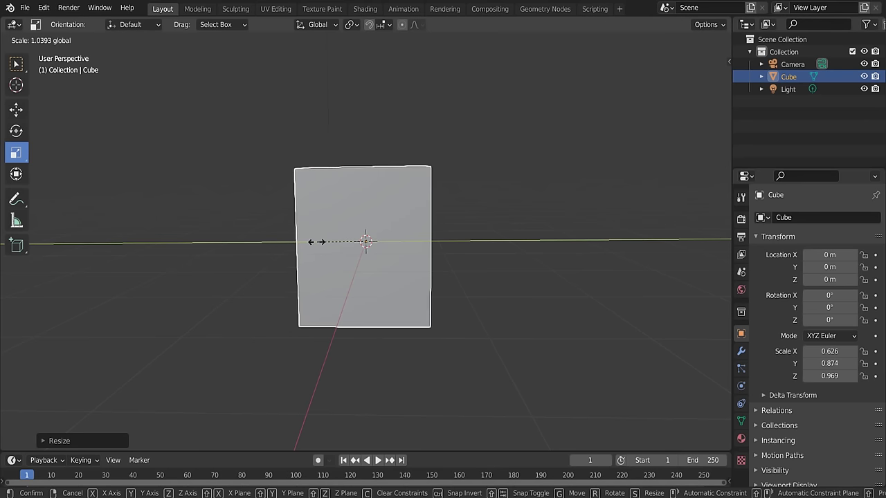
left_click_drag(316, 242, 315, 243)
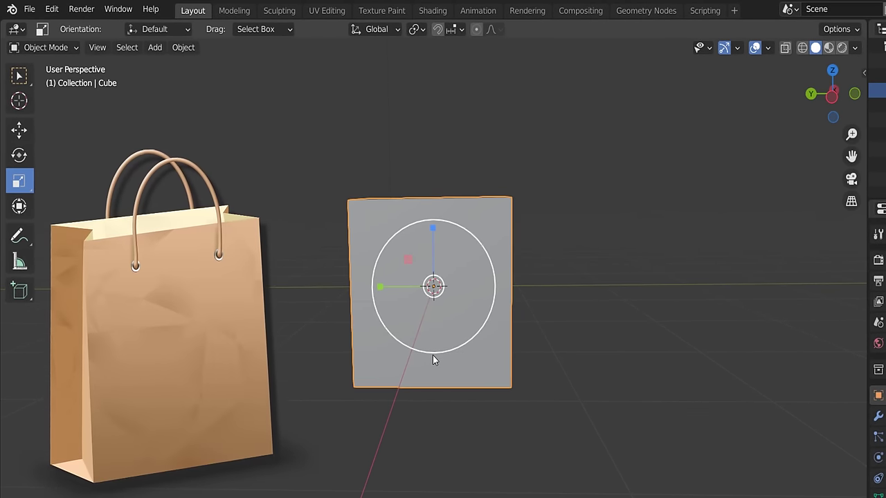
scroll(434, 354, "up", 1)
middle_click_drag(361, 325, 380, 298)
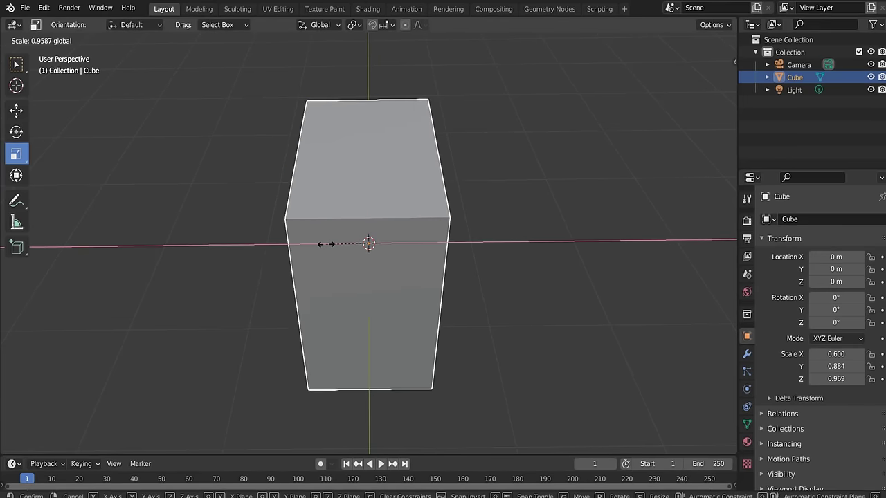
scroll(560, 372, "down", 2)
middle_click_drag(533, 330, 468, 272)
scroll(465, 332, "up", 2)
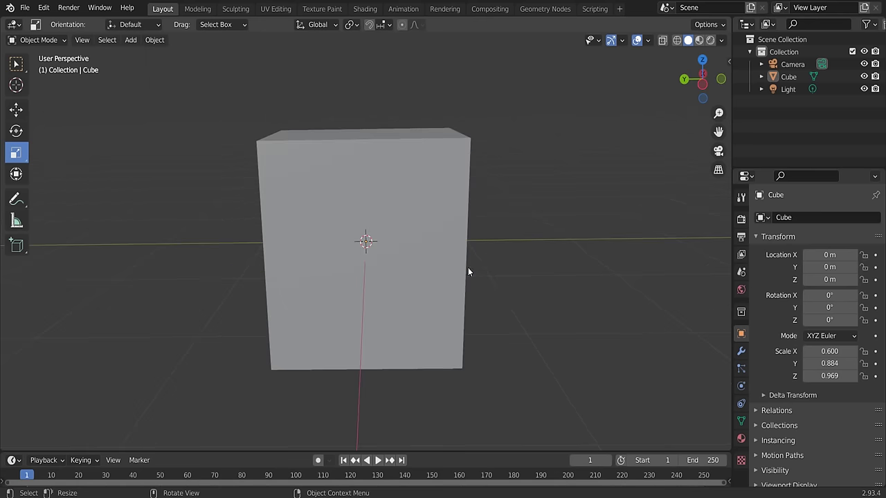
Reselect the cube, enter Edit Mode and recalculate its normals.
left_click(71, 79)
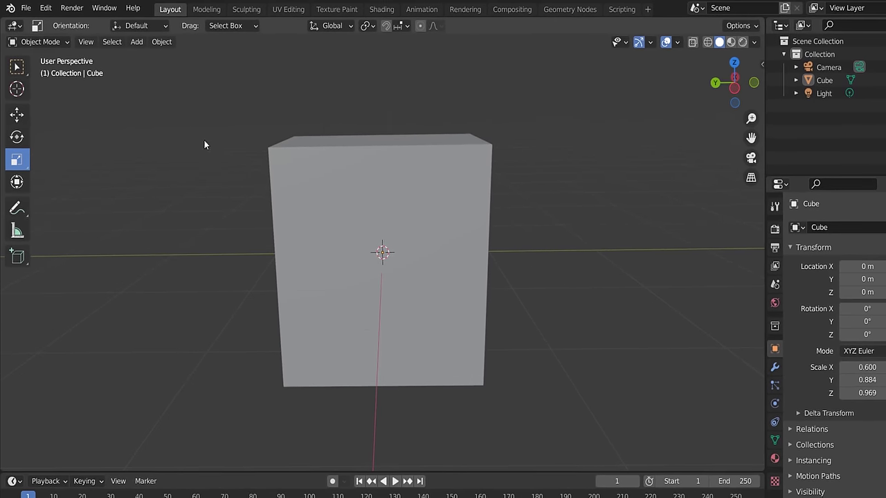
left_click(368, 210)
left_click(68, 45)
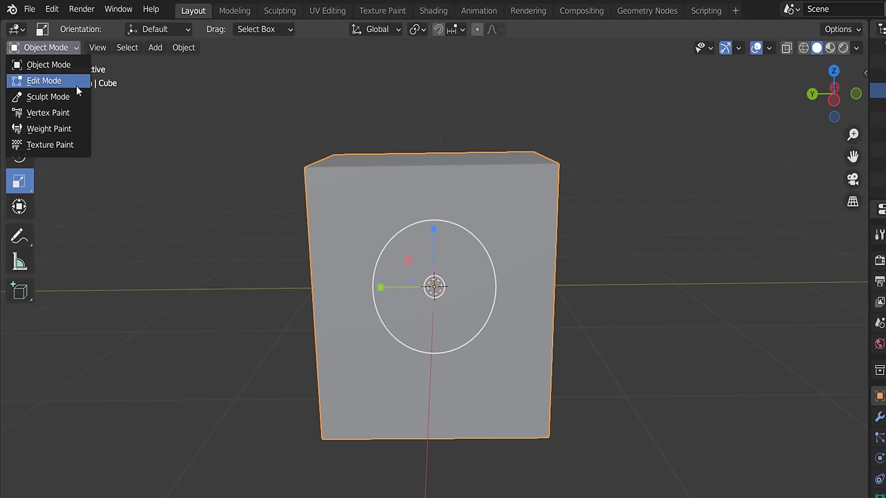
left_click(75, 80)
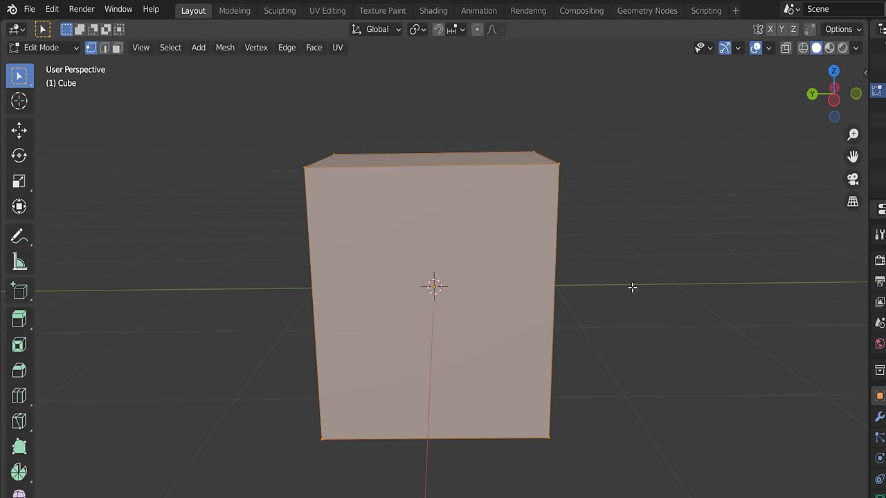
key("shift+n")
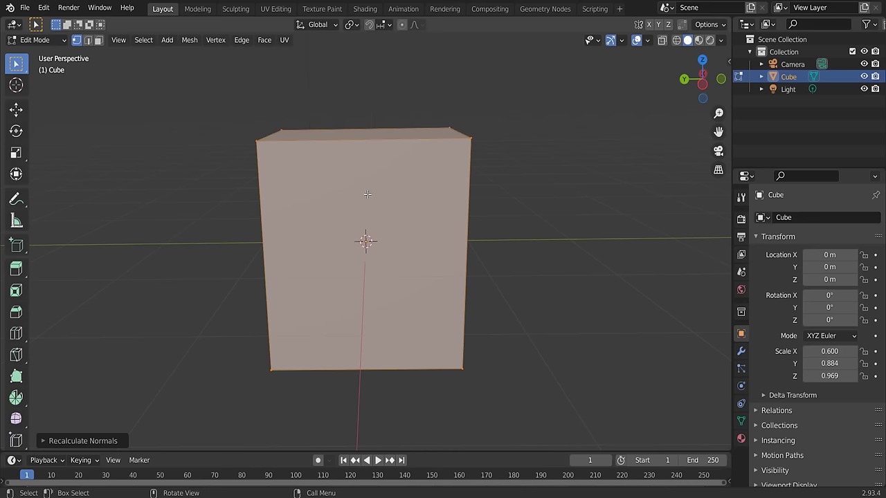
Subdivide the mesh three times for an 8×8 face grid, then view the front.
right_click(364, 191)
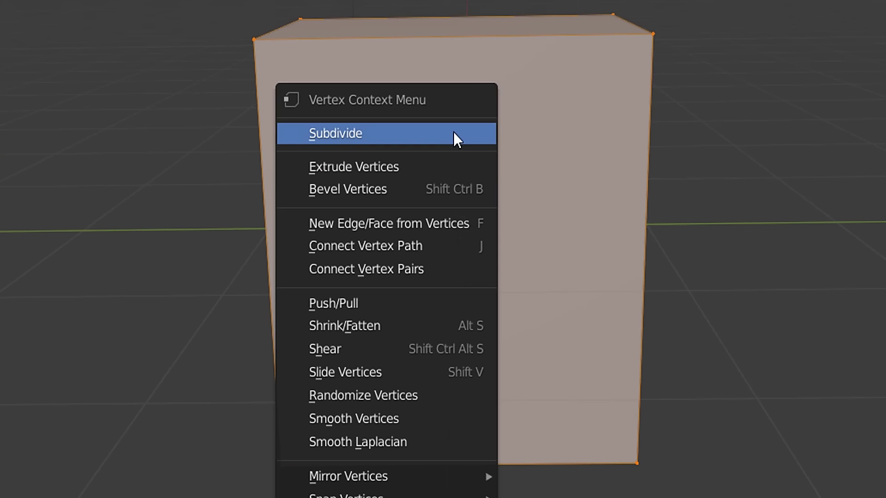
left_click(458, 135)
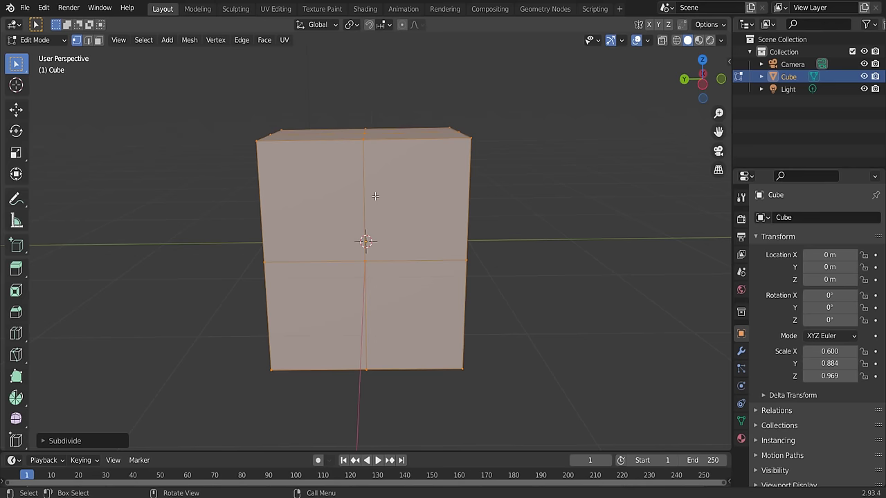
middle_click_drag(543, 218, 374, 246)
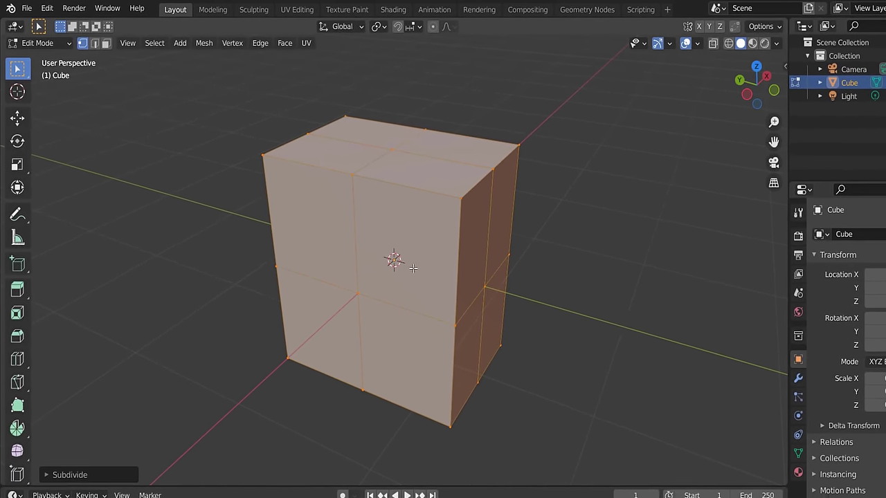
right_click(402, 234)
left_click(402, 233)
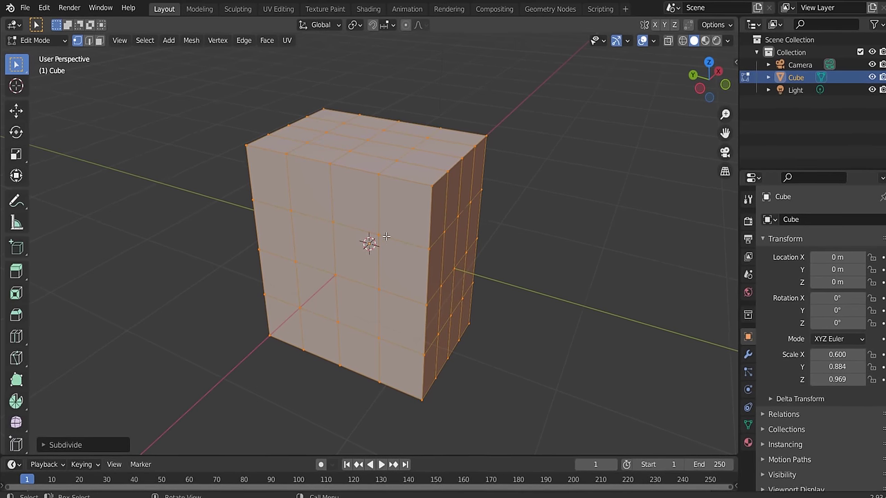
right_click(384, 159)
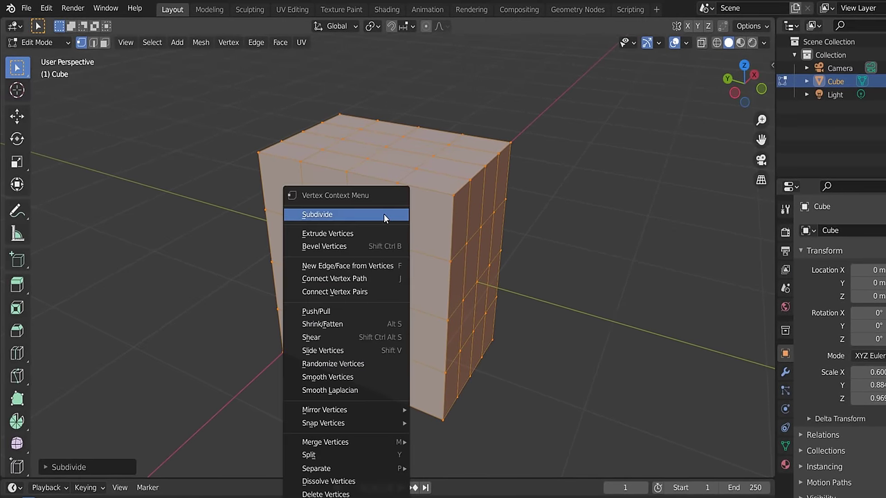
left_click(384, 159)
middle_click_drag(455, 309, 483, 273)
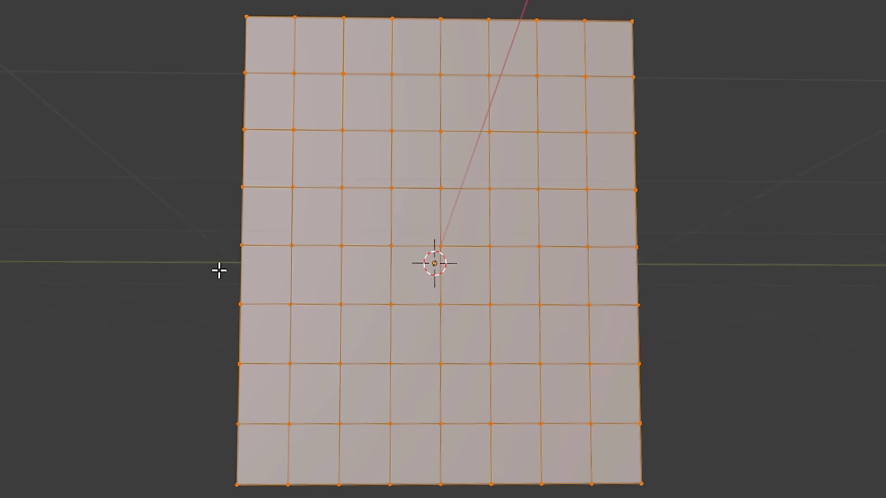
mouse_move(218, 271)
middle_mouse_down()
mouse_move(481, 320)
mouse_move(220, 252)
mouse_move(230, 273)
middle_mouse_up()
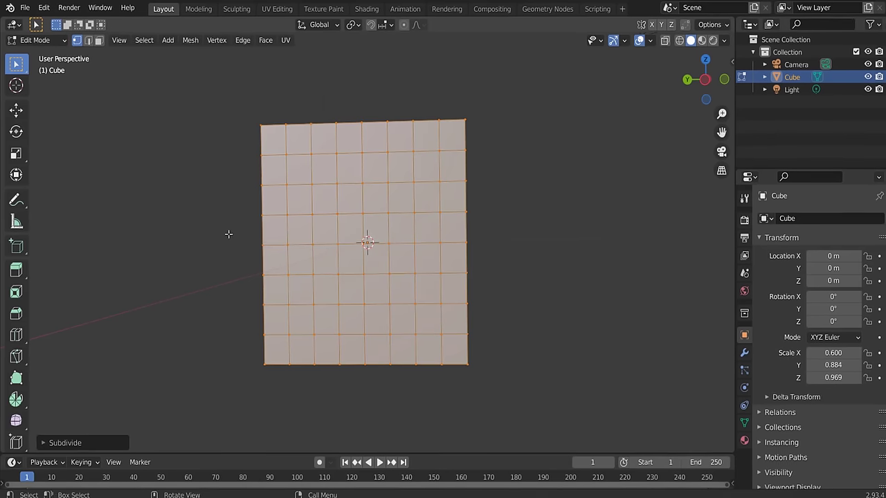
Deselect all vertices and pick alternate vertices along the box's bottom edge.
key("alt+a")
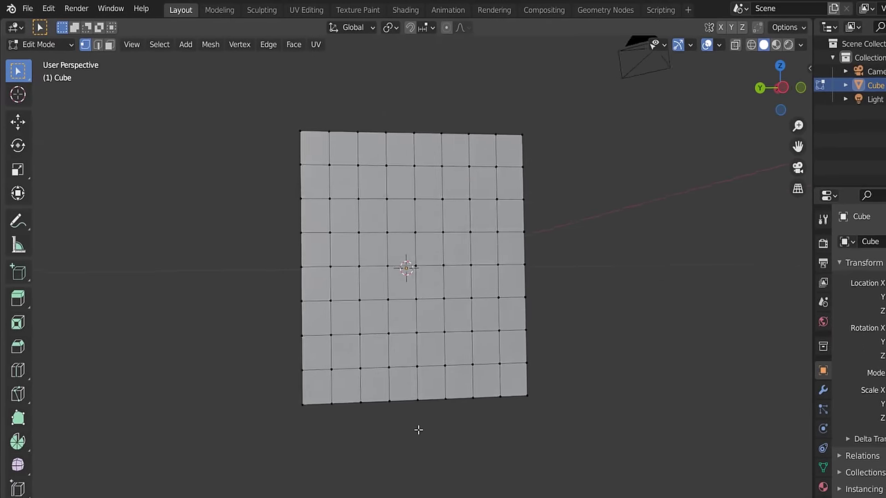
middle_click_drag(416, 460, 503, 479)
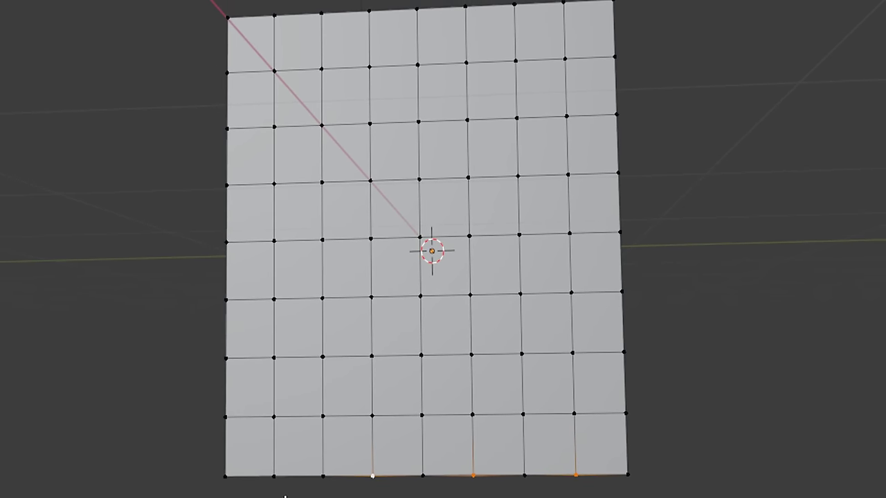
scroll(298, 468, "down", 2)
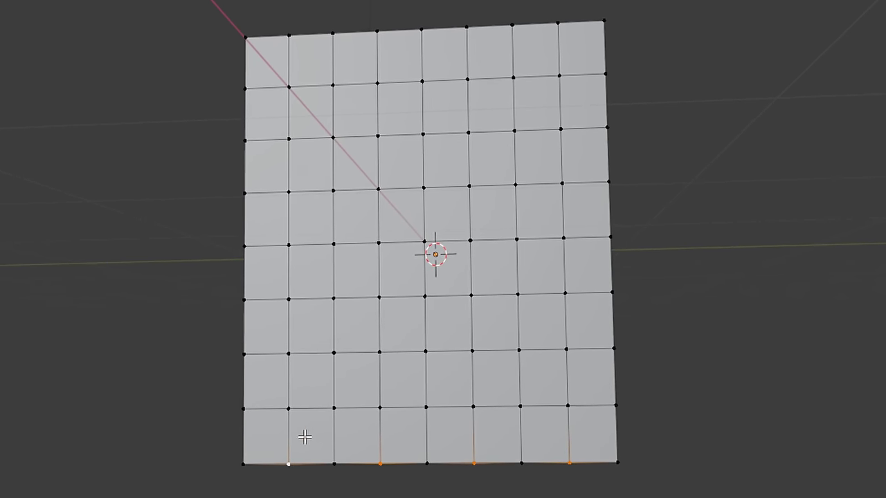
scroll(285, 457, "down", 2)
middle_click_drag(285, 456, 395, 468)
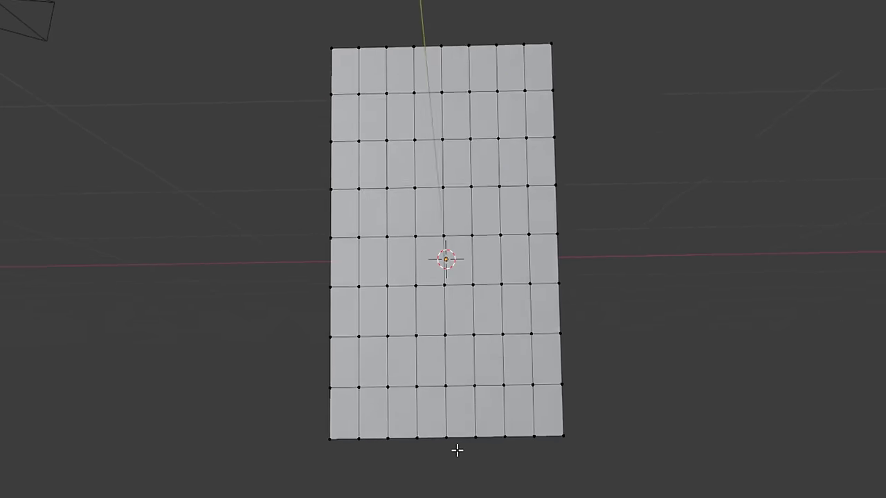
middle_click_drag(457, 450, 447, 456)
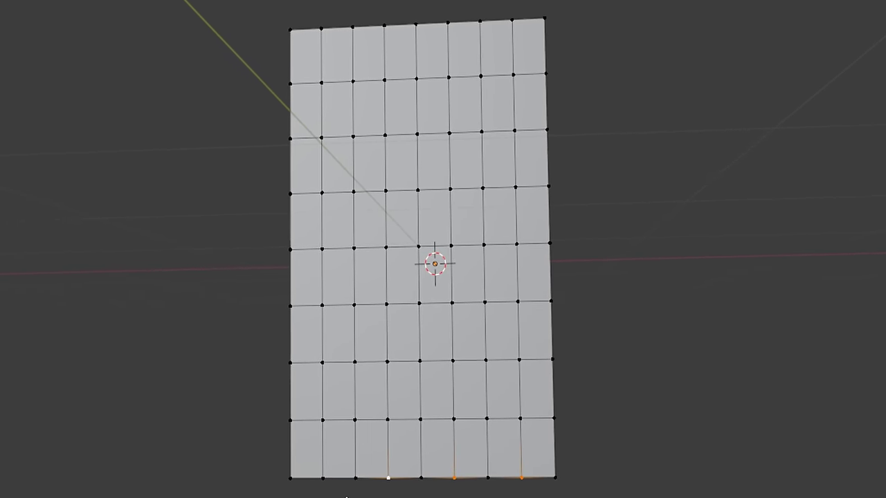
left_click(319, 483, "shift")
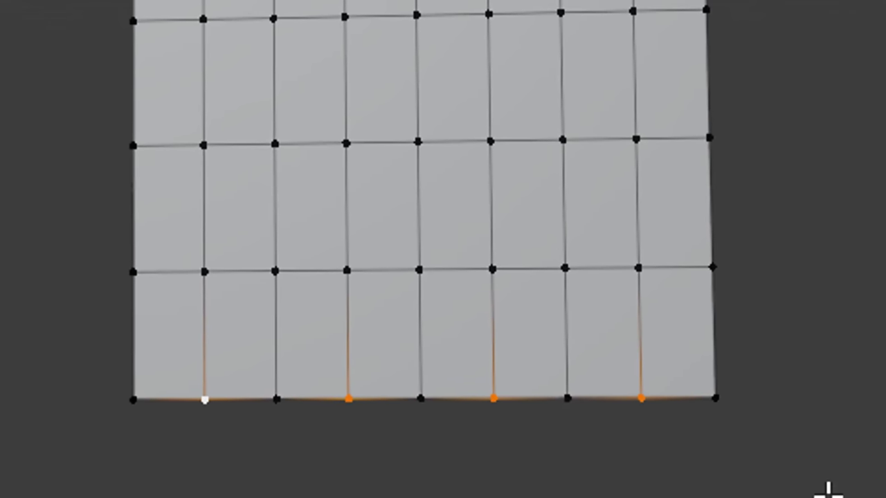
middle_click_drag(827, 492, 714, 423)
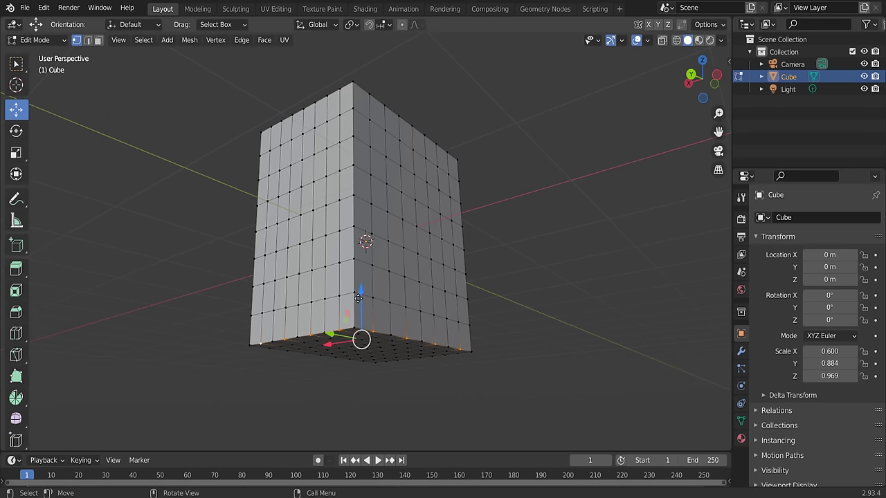
key("ctrl+z")
Move the selected bottom-rim vertices down along Z into zigzag points.
middle_click_drag(478, 322, 400, 338)
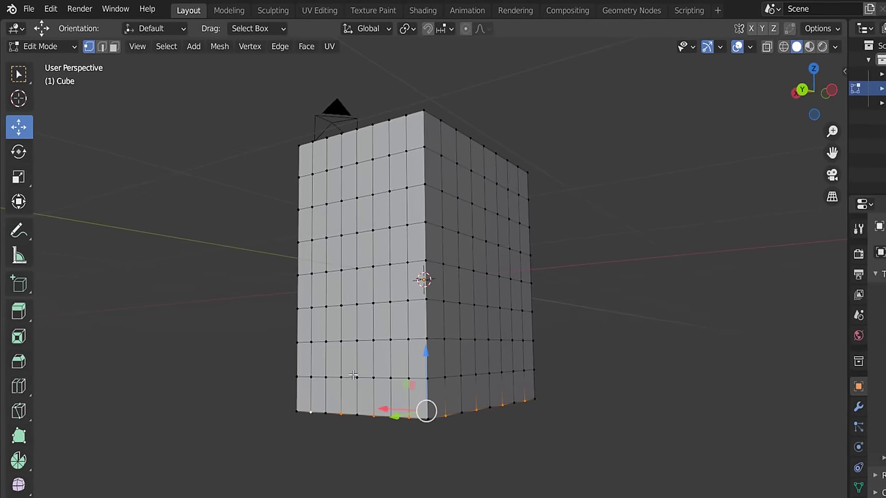
middle_click_drag(559, 396, 443, 388)
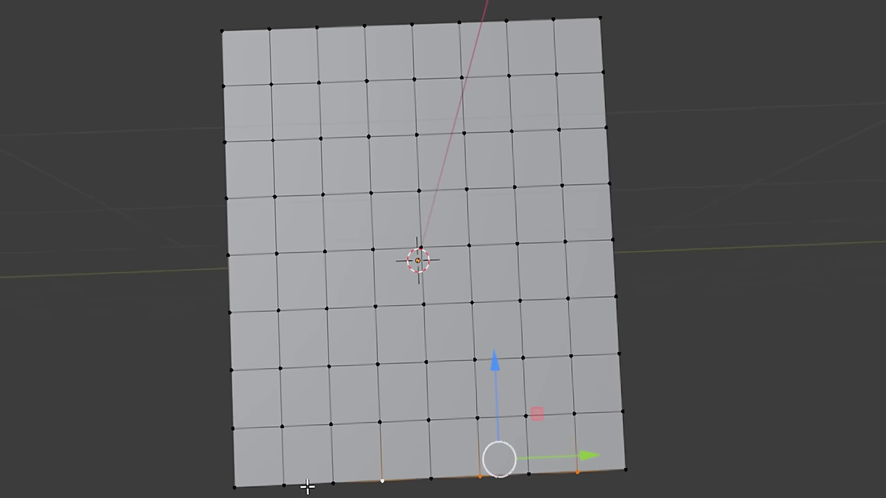
middle_click_drag(293, 486, 508, 480)
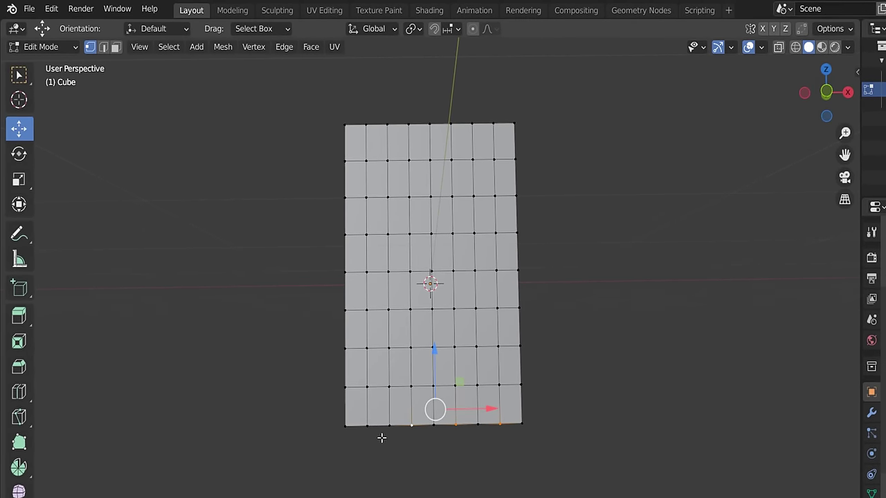
middle_click_drag(374, 443, 477, 436)
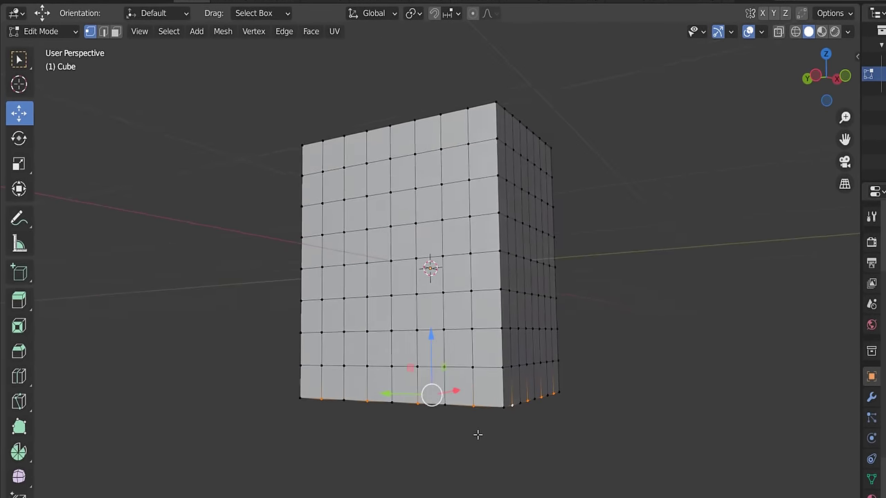
middle_click_drag(693, 421, 418, 358)
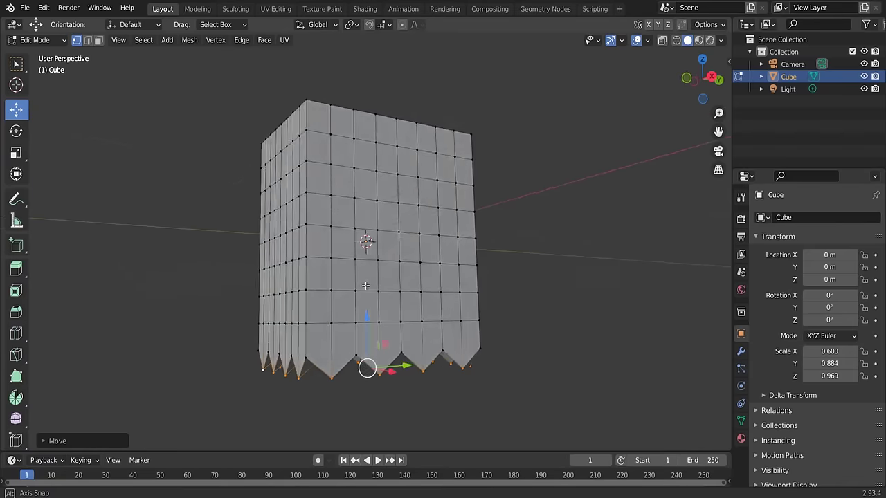
middle_click_drag(375, 367, 516, 412)
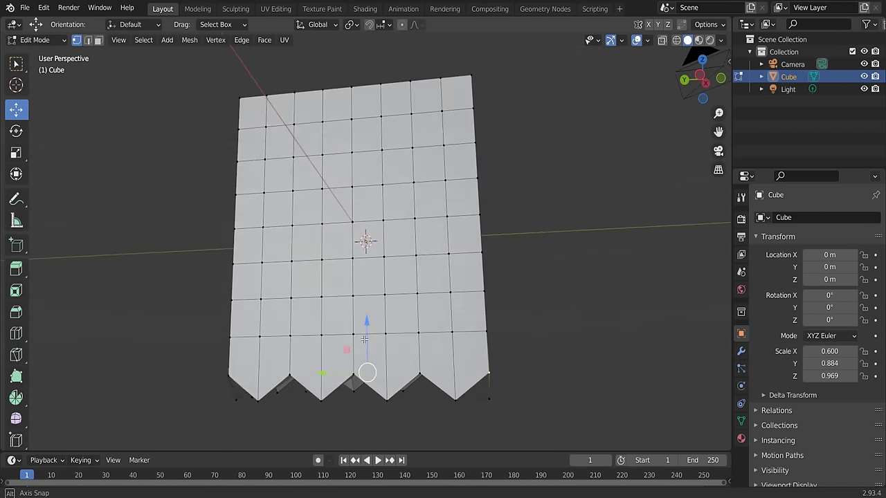
middle_click_drag(364, 339, 400, 341)
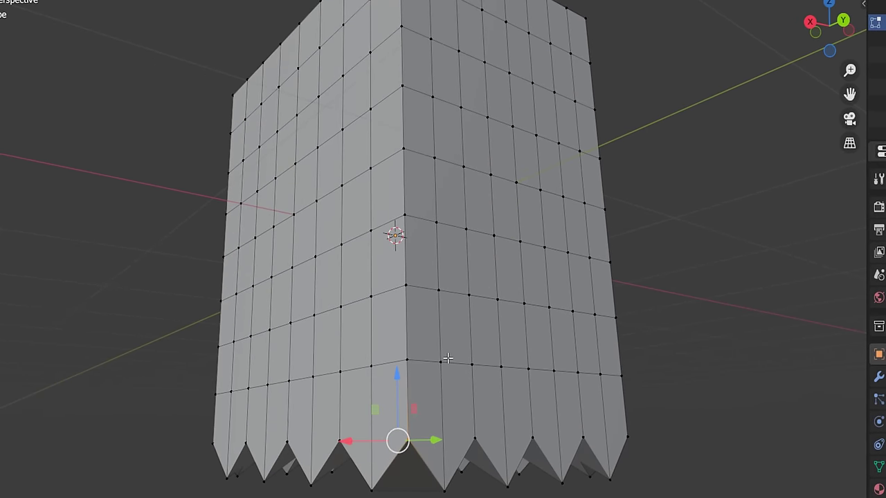
middle_click_drag(448, 358, 466, 344)
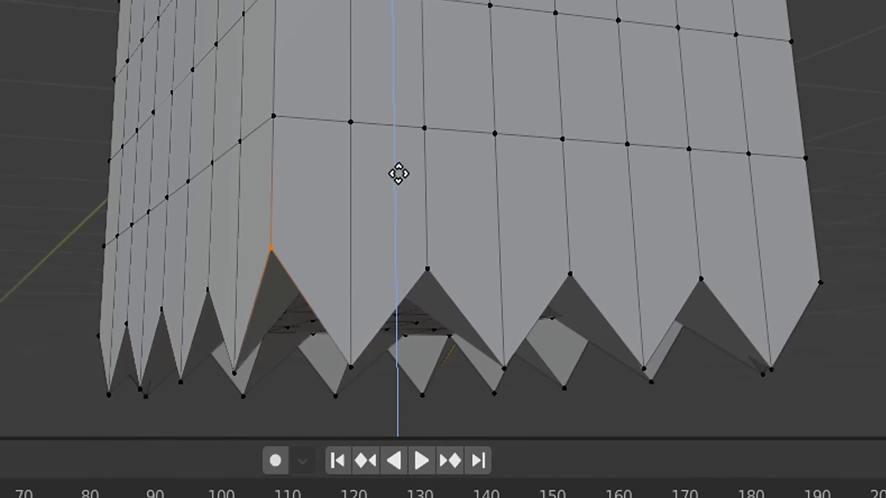
left_click(408, 175)
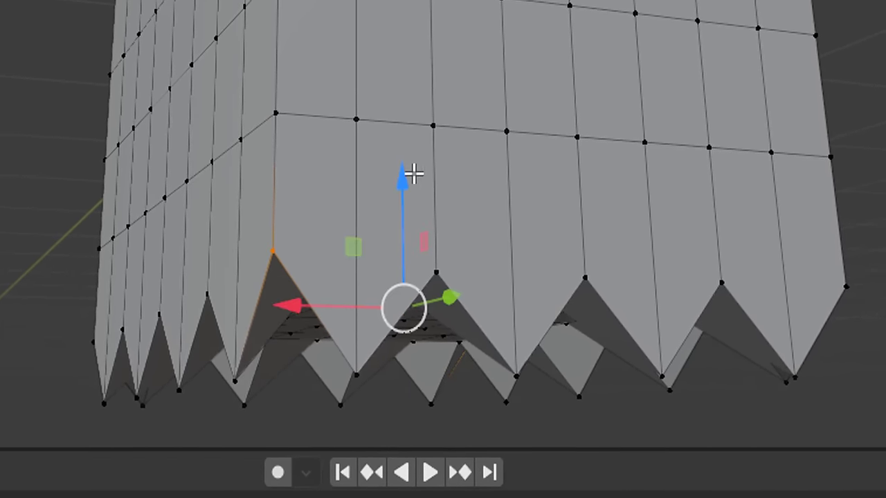
middle_click_drag(613, 349, 203, 184)
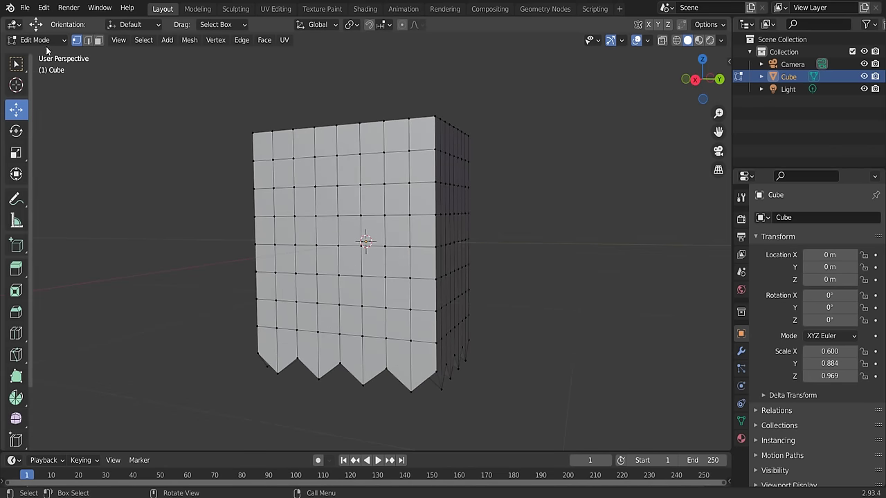
Return to Object Mode and apply Shade Smooth to the zigzag-rimmed cube.
left_click(44, 54)
right_click(376, 214)
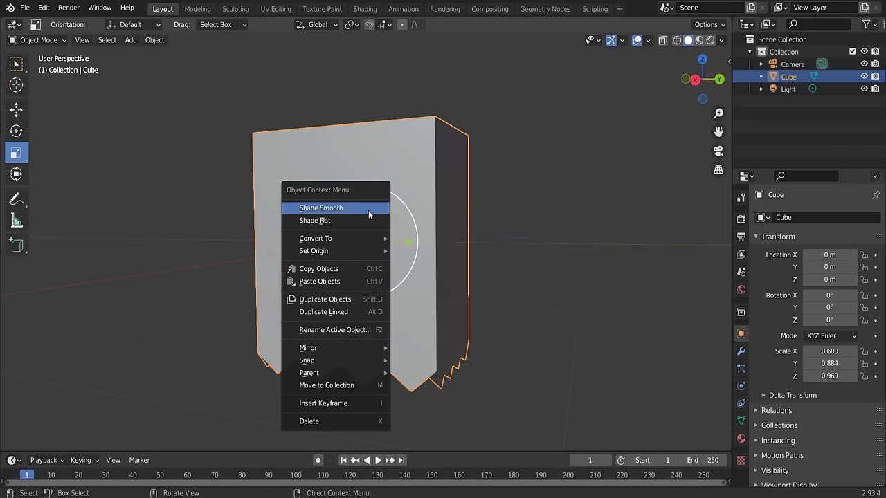
left_click(369, 209)
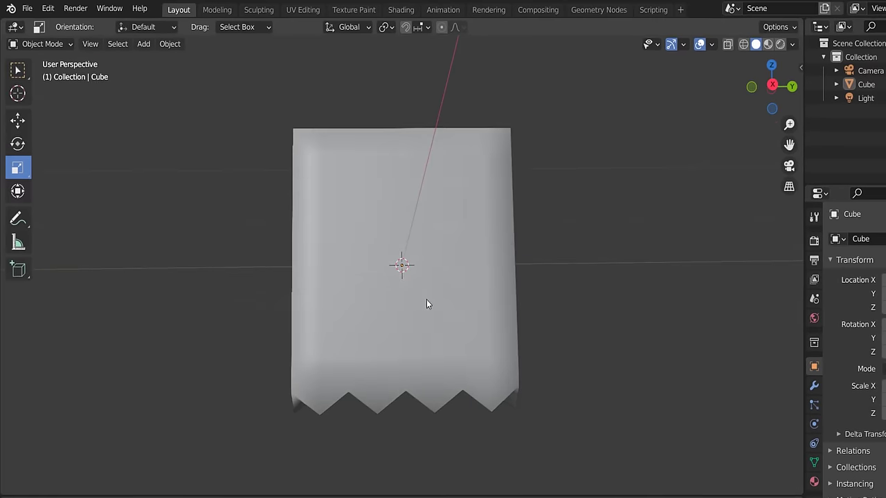
middle_click_drag(426, 304, 565, 409)
middle_click_drag(610, 440, 561, 451)
scroll(584, 410, "down", 4)
middle_click_drag(584, 410, 580, 418)
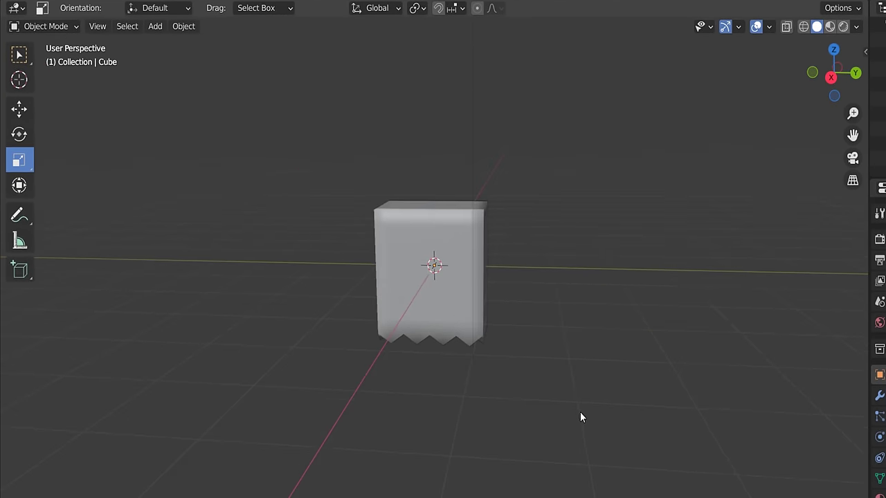
scroll(578, 395, "up", 4)
middle_click_drag(577, 372, 625, 411)
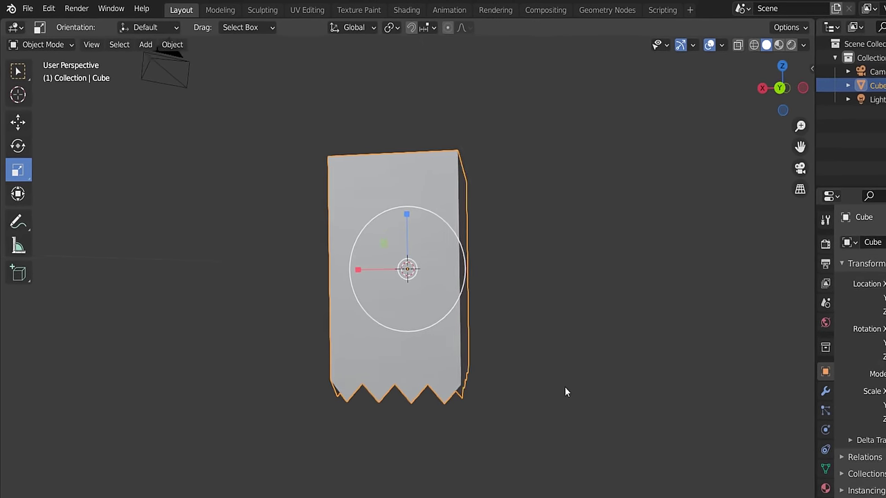
middle_click_drag(565, 392, 683, 405)
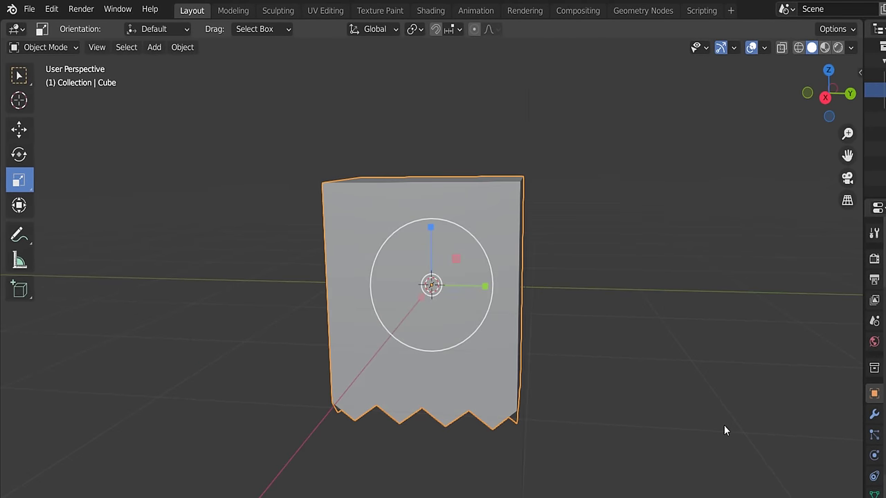
Switch the cube to Edit Mode and then into Sculpt Mode.
left_click(42, 47)
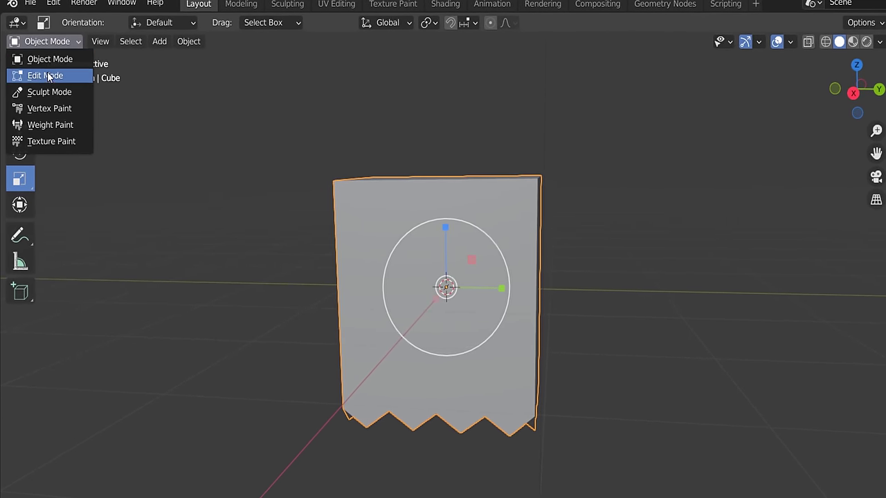
left_click(43, 75)
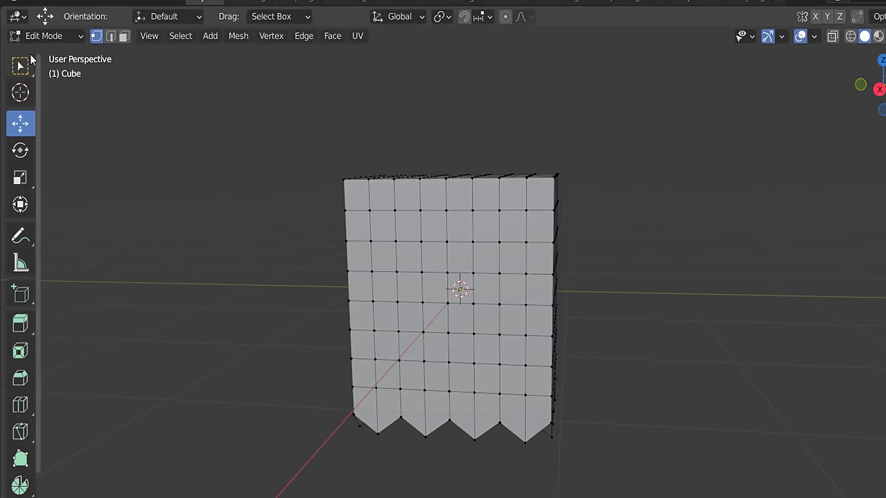
left_click(43, 36)
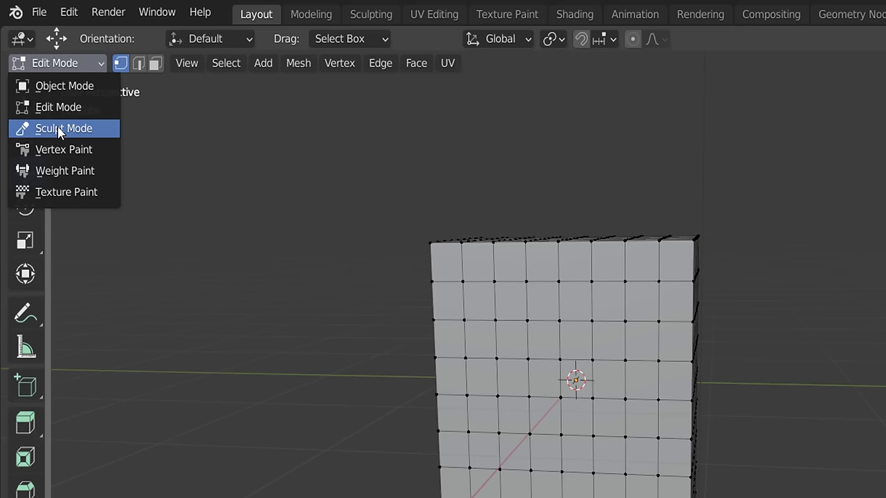
left_click(59, 129)
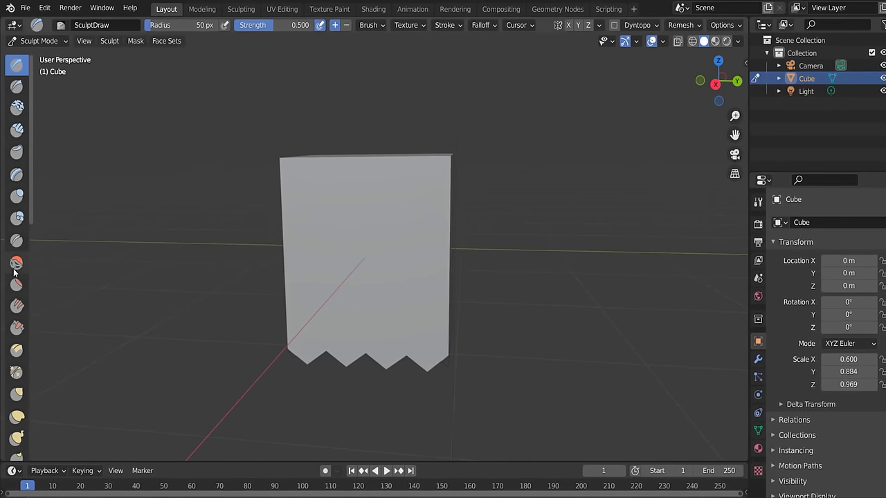
Select the Smooth brush and sculpt strokes along the cube's edge from several angles.
left_click(16, 264)
middle_click_drag(311, 249, 387, 235)
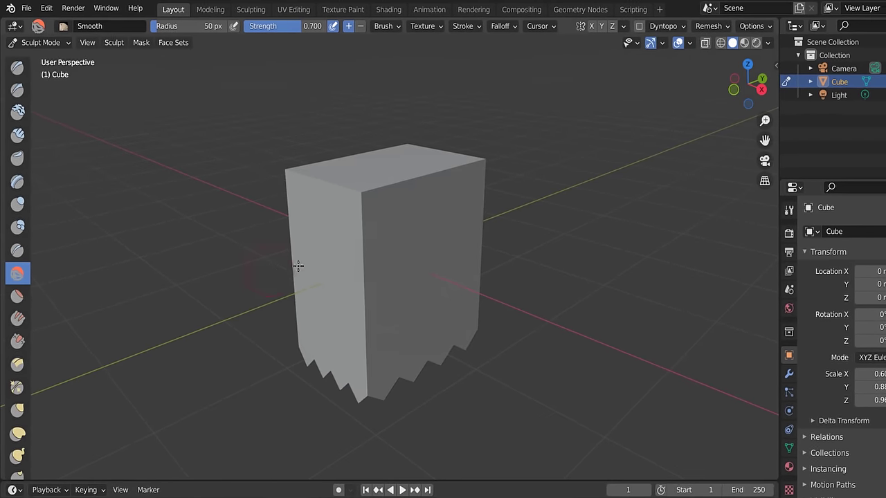
left_click_drag(352, 222, 349, 238)
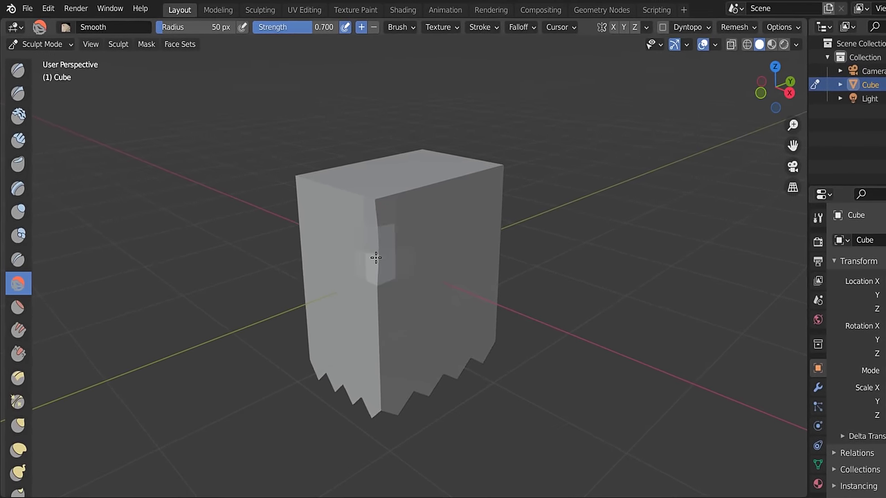
mouse_move(376, 316)
middle_mouse_down()
mouse_move(464, 274)
mouse_move(419, 268)
middle_mouse_up()
middle_click_drag(424, 225, 367, 181)
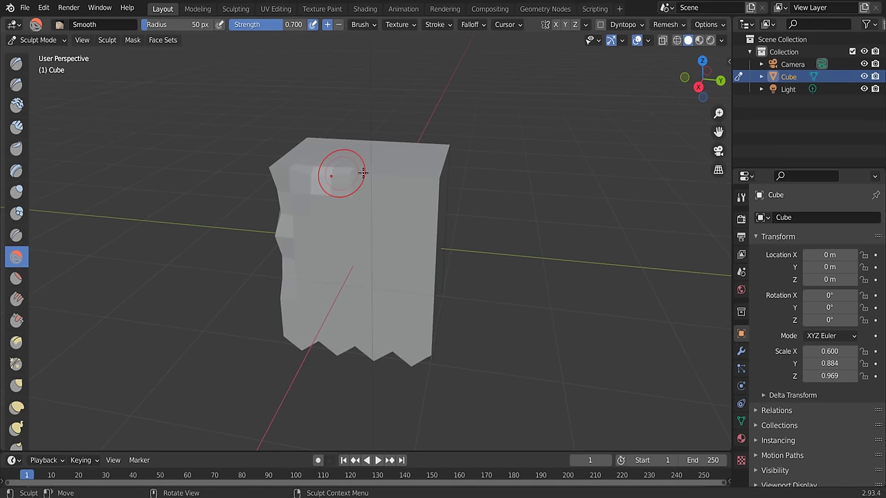
middle_click_drag(422, 183, 369, 208)
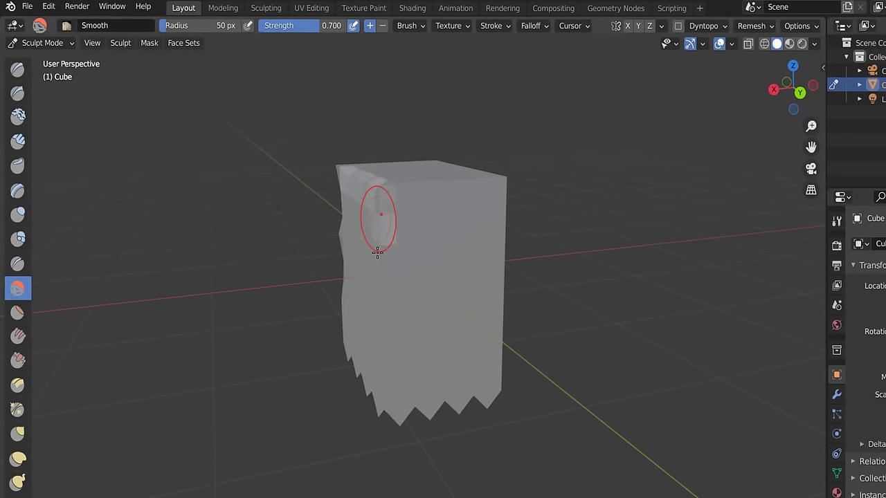
middle_click_drag(377, 252, 442, 255)
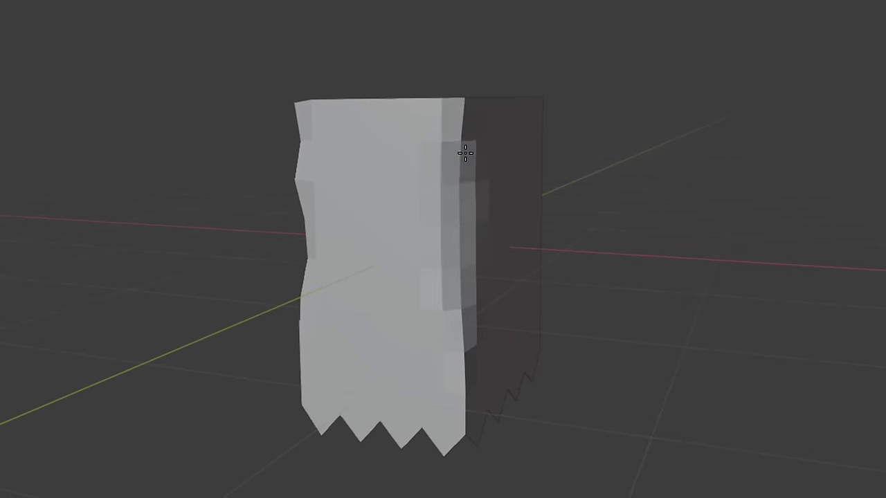
middle_click_drag(465, 153, 425, 171)
middle_click_drag(651, 216, 483, 216)
mouse_move(670, 249)
middle_mouse_down()
mouse_move(565, 162)
mouse_move(657, 223)
mouse_move(577, 214)
middle_mouse_up()
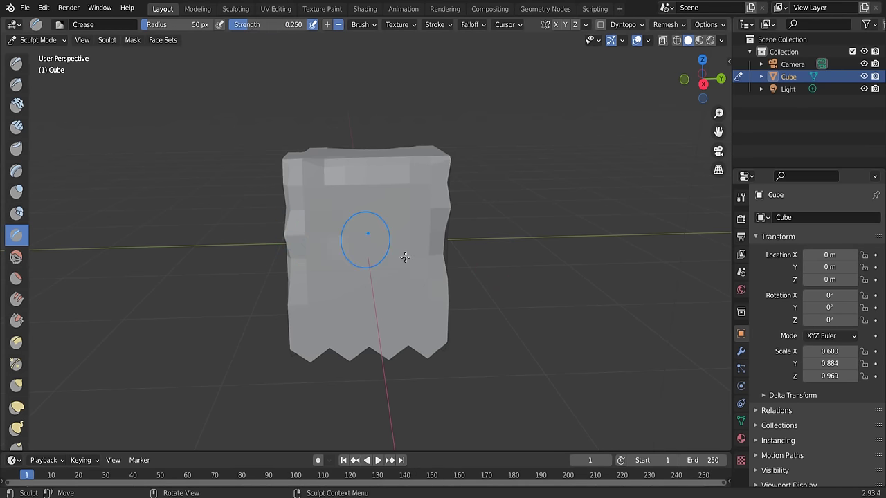
Work around the bag's sides and top, ending on a front-on view.
middle_click_drag(542, 274, 420, 283)
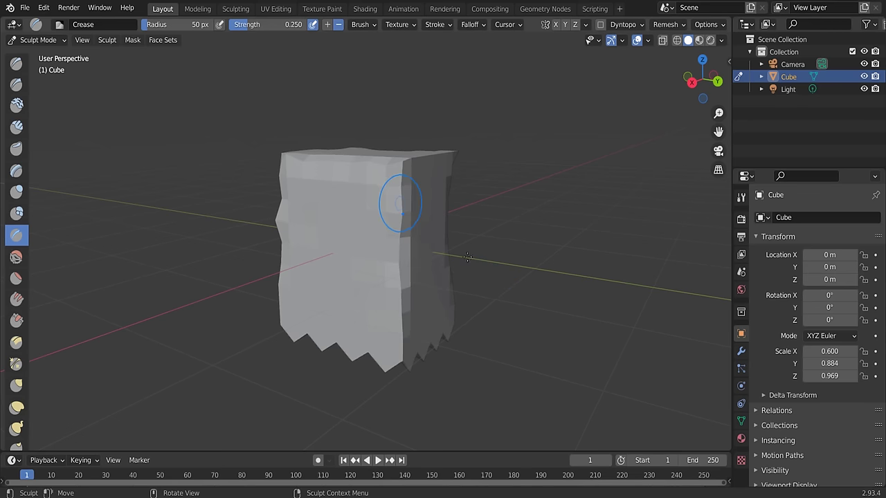
middle_click_drag(431, 231, 405, 317)
mouse_move(339, 338)
middle_mouse_down()
mouse_move(420, 328)
mouse_move(380, 206)
mouse_move(429, 196)
middle_mouse_up()
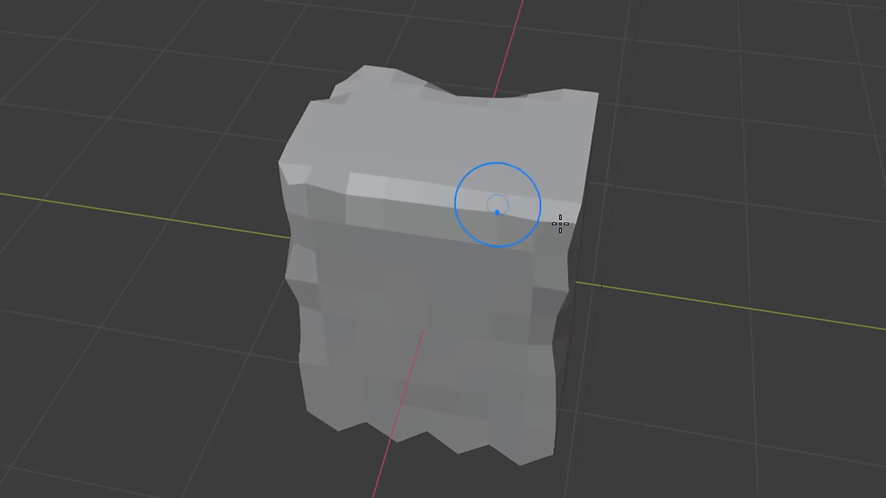
mouse_move(717, 274)
middle_mouse_down()
mouse_move(476, 209)
mouse_move(430, 186)
middle_mouse_up()
mouse_move(474, 218)
middle_mouse_down()
mouse_move(383, 277)
mouse_move(433, 352)
middle_mouse_up()
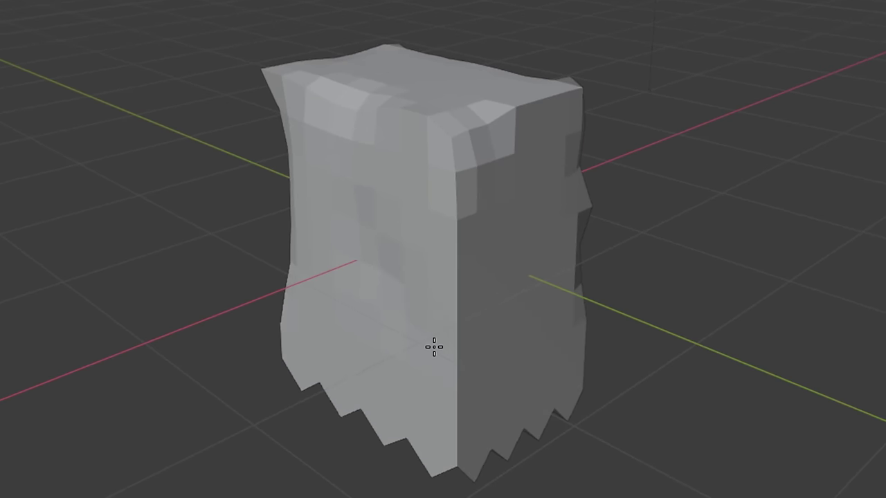
middle_click_drag(485, 374, 474, 309)
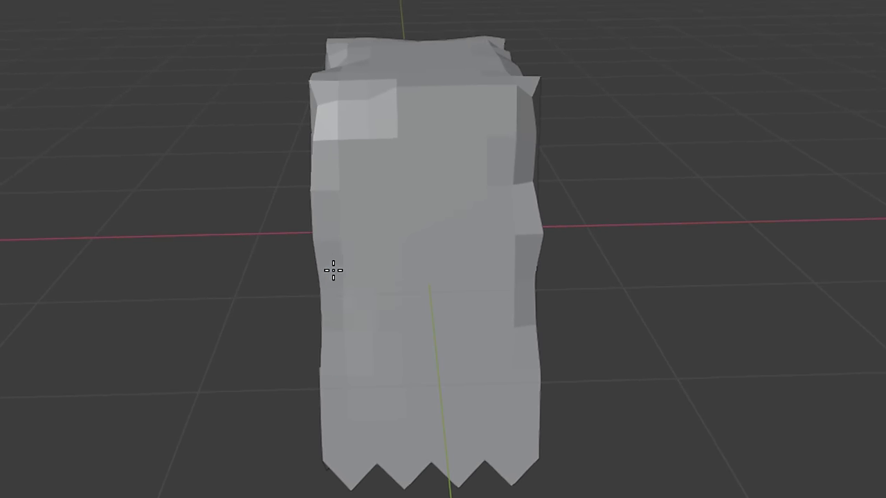
middle_click_drag(330, 266, 383, 348)
mouse_move(435, 133)
middle_mouse_down()
mouse_move(575, 233)
mouse_move(451, 273)
mouse_move(702, 297)
mouse_move(606, 278)
mouse_move(657, 277)
middle_mouse_up()
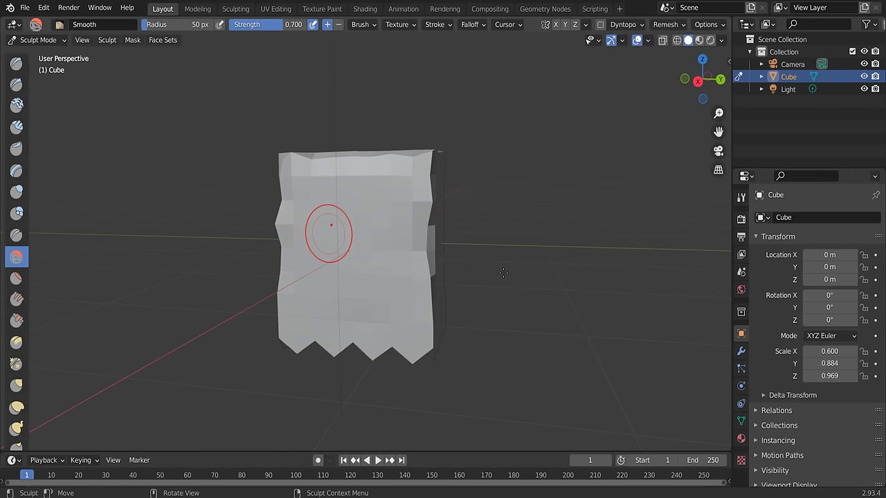
Orbit all around the bag's sides, top and jagged bottom while refining its rumpled surface.
middle_click_drag(503, 272, 363, 300)
middle_click_drag(470, 274, 372, 273)
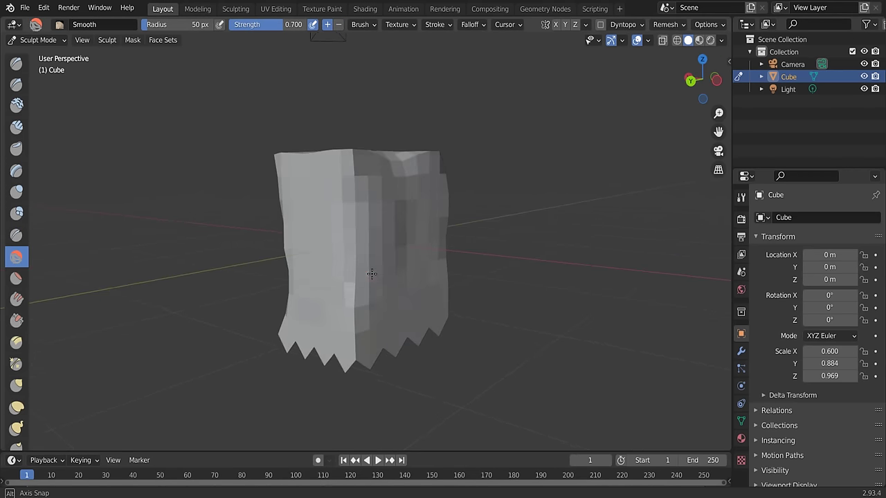
middle_click_drag(449, 278, 624, 284)
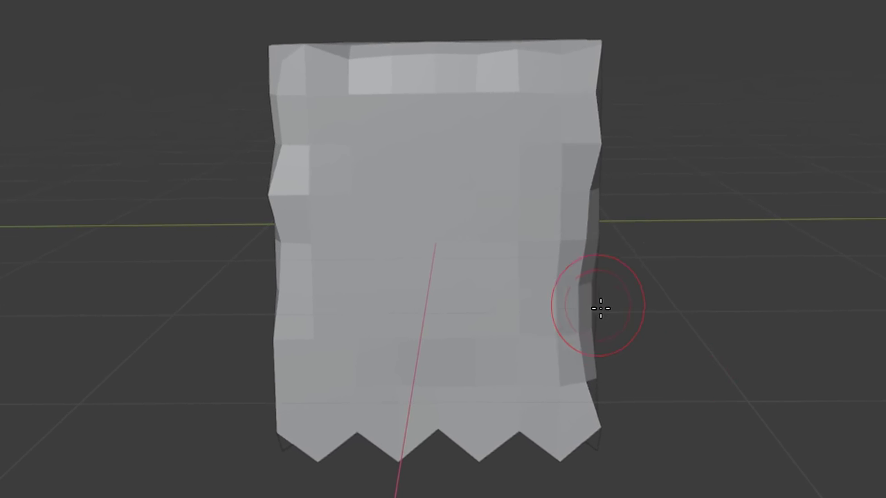
mouse_move(603, 307)
middle_mouse_down()
mouse_move(706, 331)
mouse_move(488, 394)
mouse_move(310, 168)
middle_mouse_up()
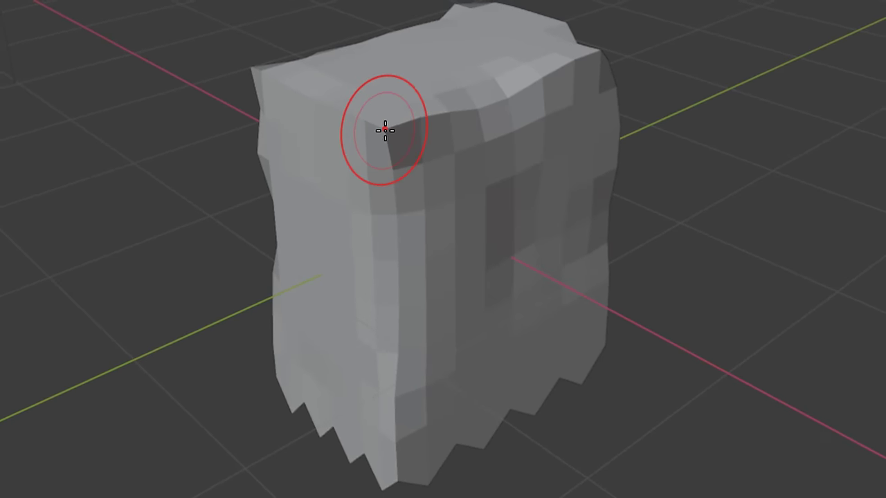
middle_click_drag(386, 130, 358, 270)
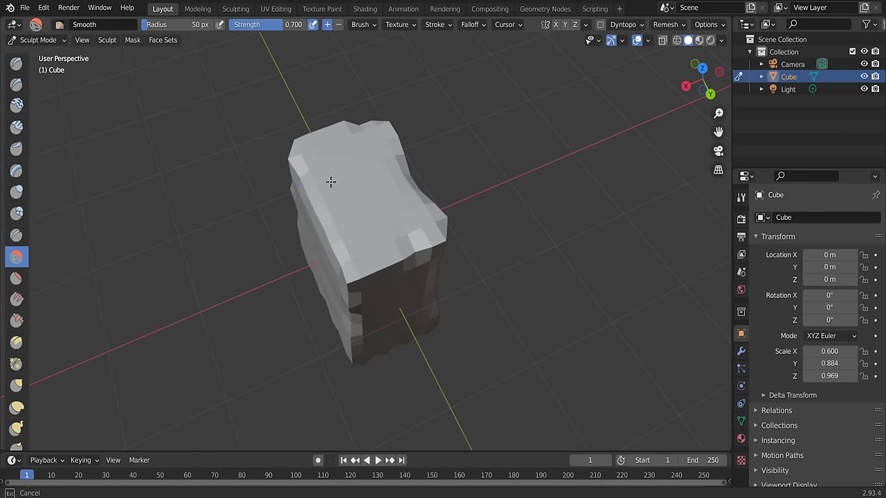
middle_click_drag(344, 183, 428, 192)
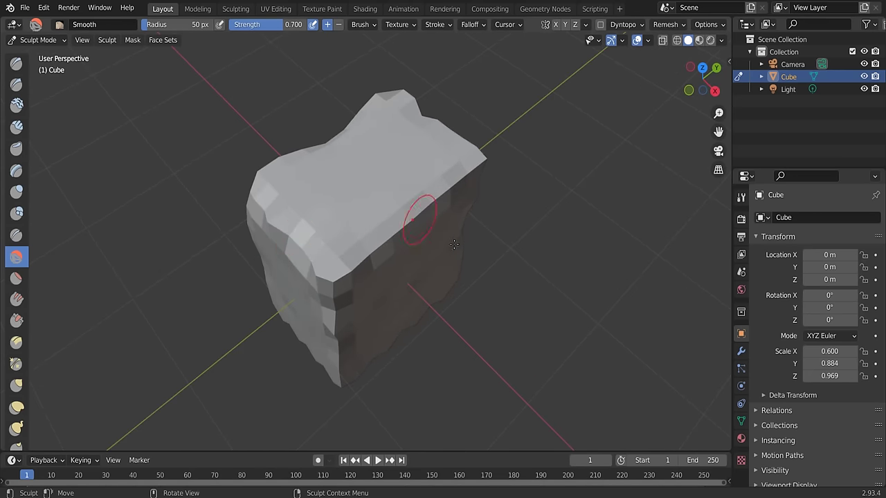
mouse_move(483, 214)
middle_mouse_down()
mouse_move(479, 269)
mouse_move(420, 222)
middle_mouse_up()
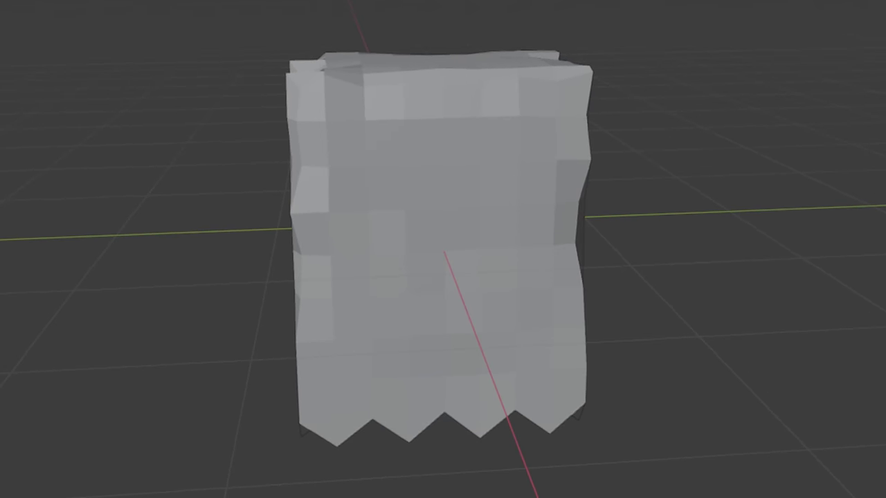
middle_click_drag(298, 198, 385, 88)
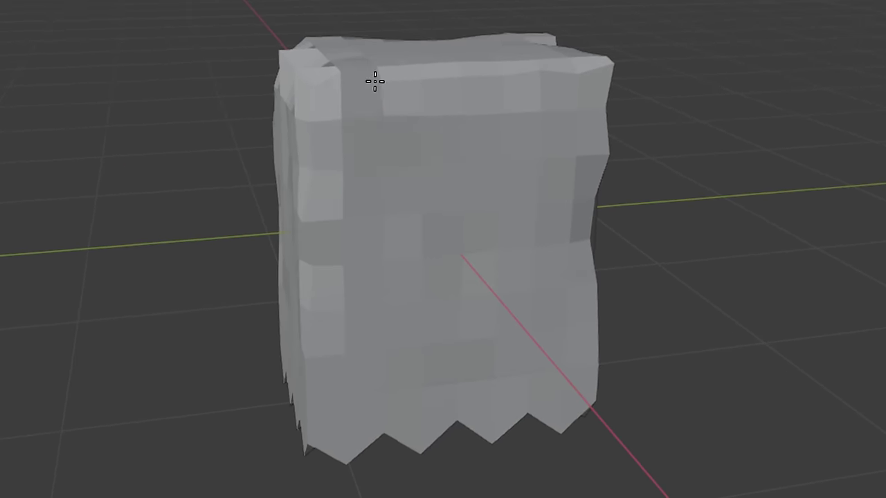
mouse_move(700, 180)
middle_mouse_down()
mouse_move(457, 214)
mouse_move(425, 69)
middle_mouse_up()
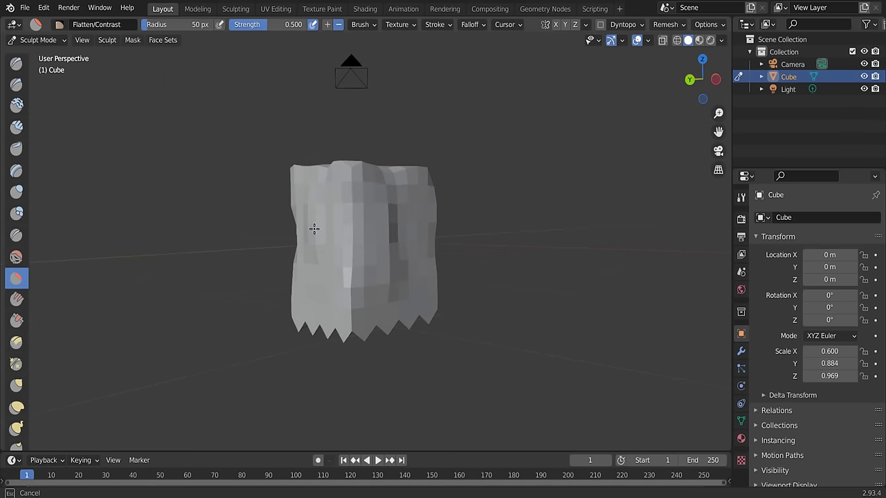
middle_click_drag(321, 258, 430, 261)
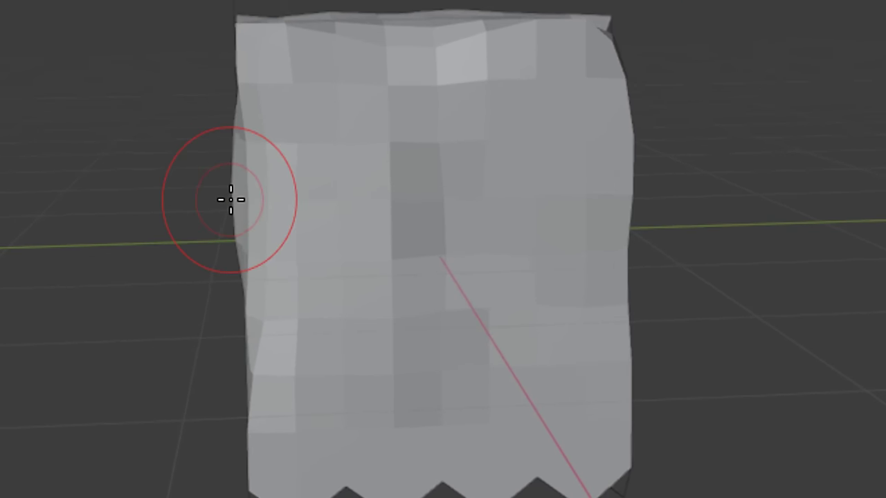
middle_click_drag(712, 198, 462, 179)
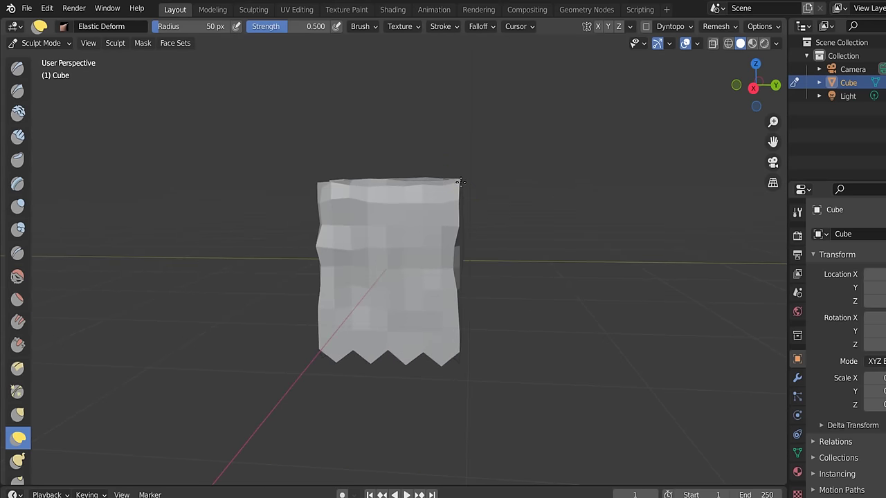
middle_click_drag(354, 204, 312, 175)
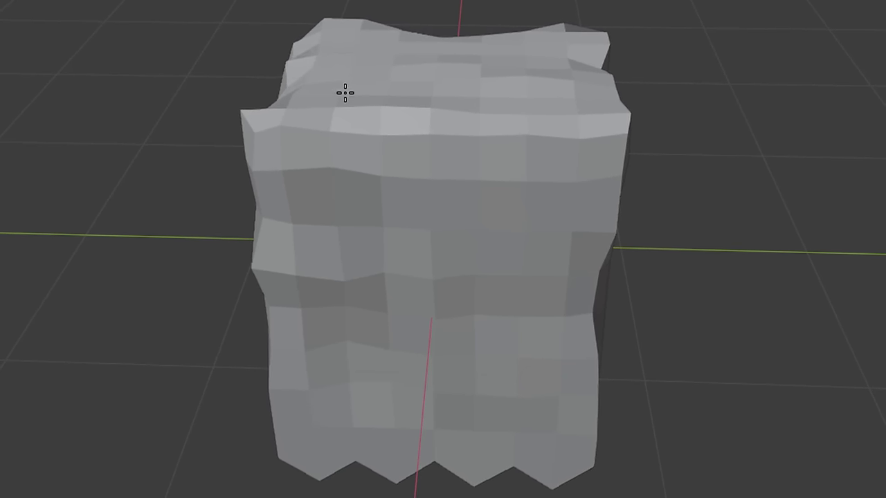
mouse_move(335, 122)
middle_mouse_down()
mouse_move(522, 114)
mouse_move(489, 171)
middle_mouse_up()
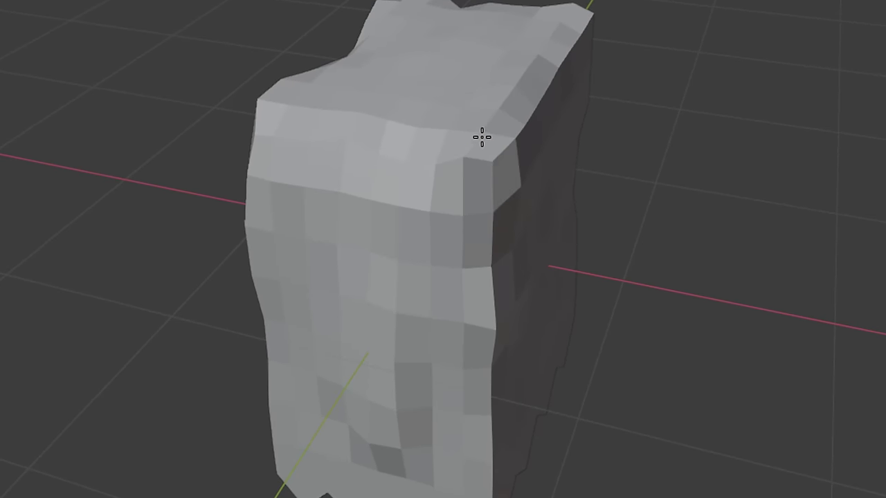
mouse_move(608, 201)
middle_mouse_down()
mouse_move(398, 215)
mouse_move(295, 272)
middle_mouse_up()
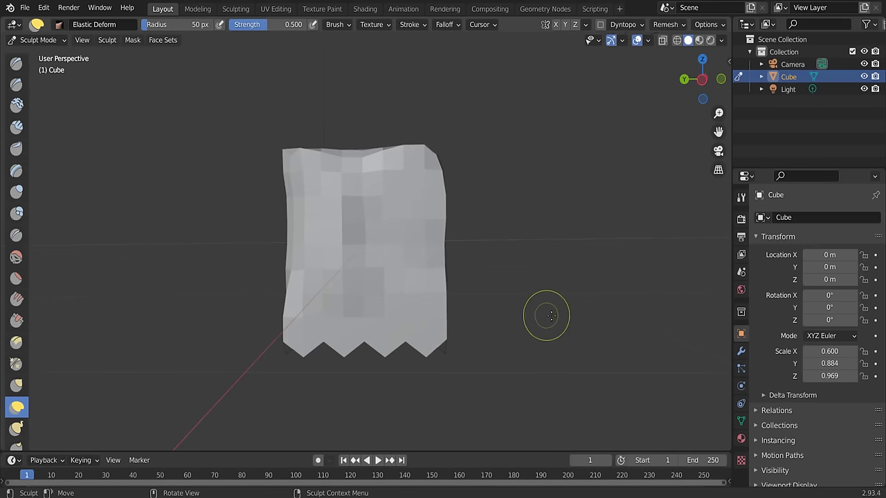
mouse_move(312, 280)
middle_mouse_down()
mouse_move(388, 277)
mouse_move(295, 287)
mouse_move(538, 273)
middle_mouse_up()
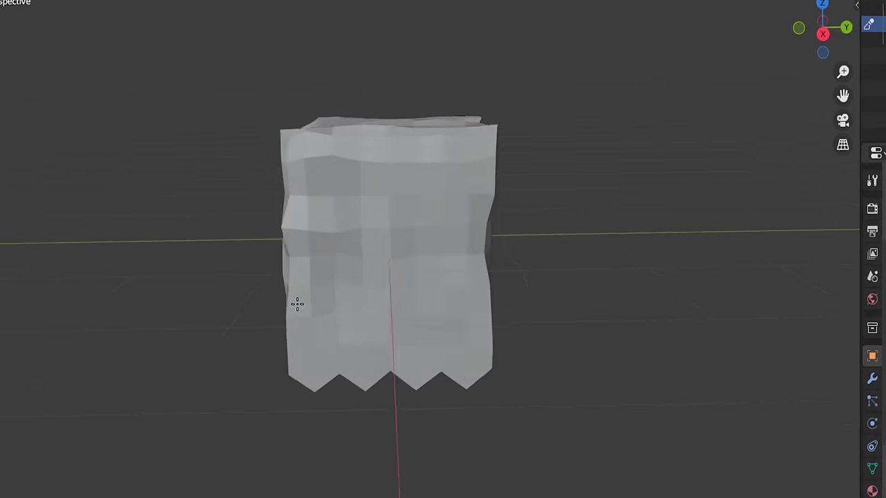
mouse_move(713, 302)
middle_mouse_down()
mouse_move(826, 297)
mouse_move(882, 307)
middle_mouse_up()
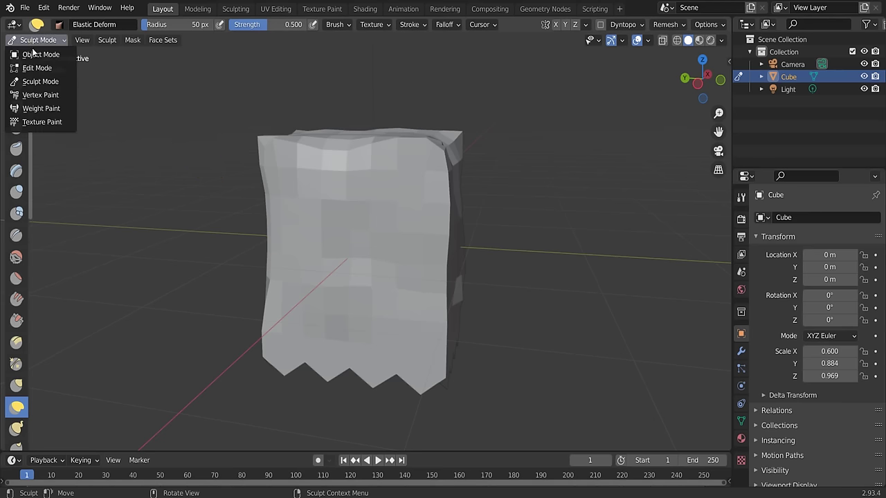
Return the bag to Object Mode, apply Shade Smooth, and check it from the front.
left_click(32, 54)
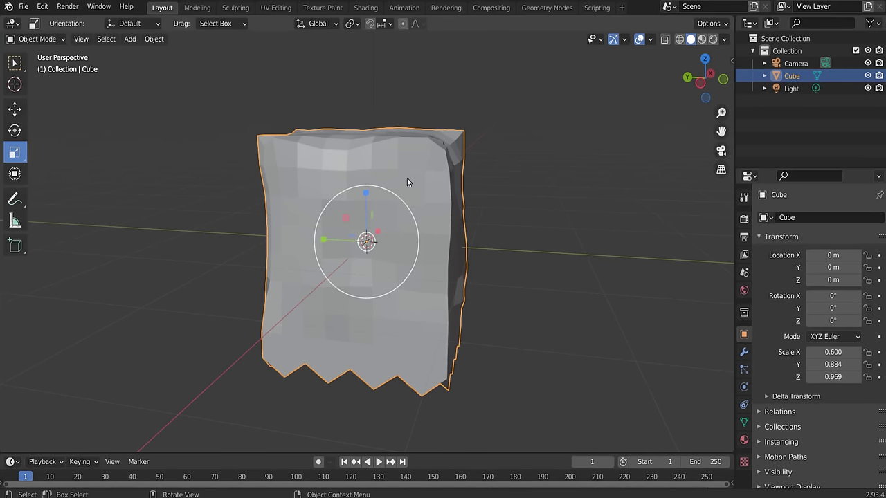
right_click(409, 179)
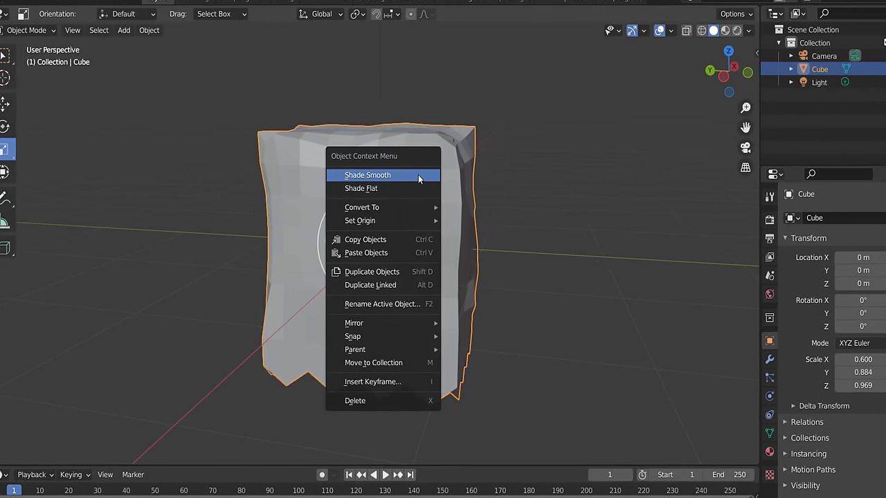
left_click(424, 176)
left_click(533, 227)
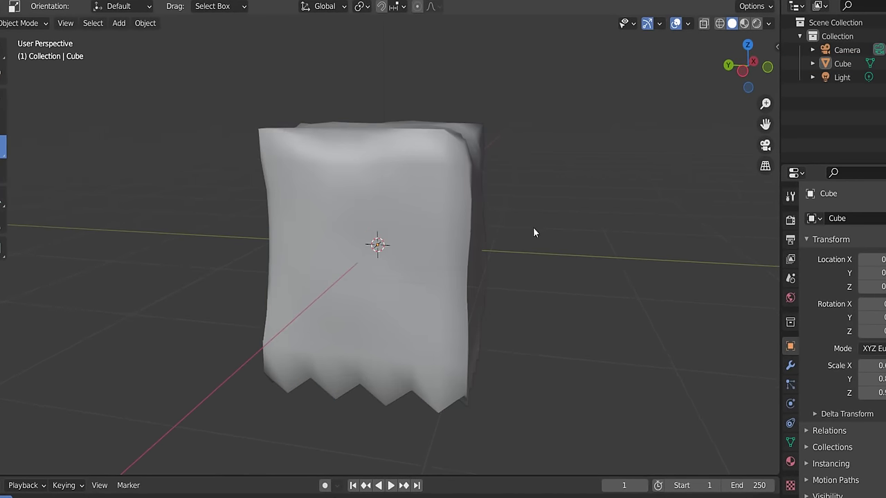
middle_click_drag(533, 227, 466, 208)
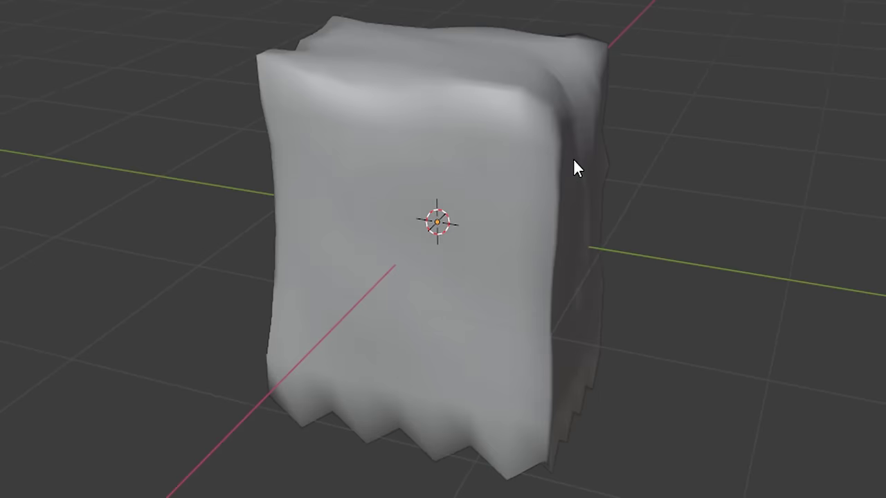
middle_click_drag(574, 161, 617, 212)
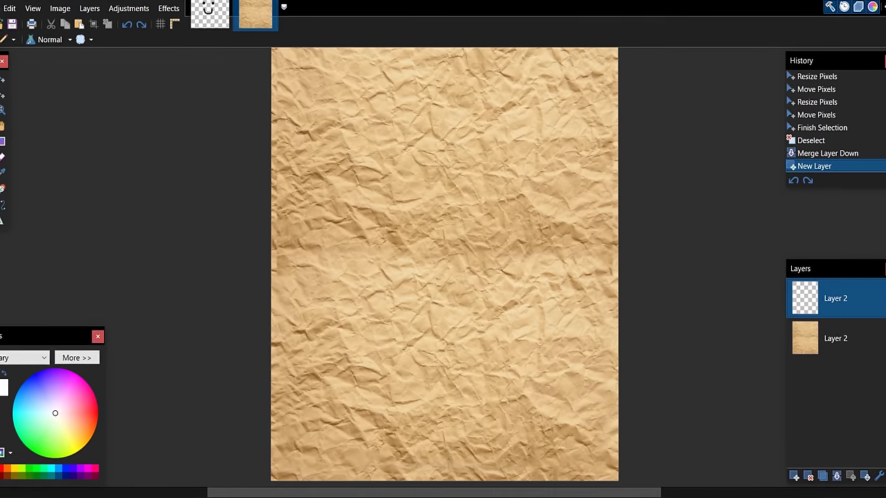
Use the Paintbrush to paint a black smile beneath the two eyes.
left_click(1, 161)
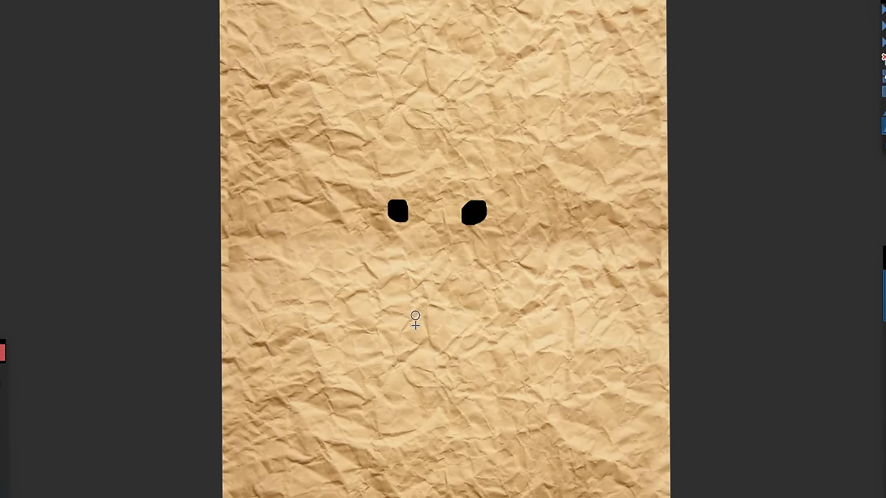
mouse_move(396, 276)
left_mouse_down()
mouse_move(413, 306)
mouse_move(472, 272)
left_mouse_up()
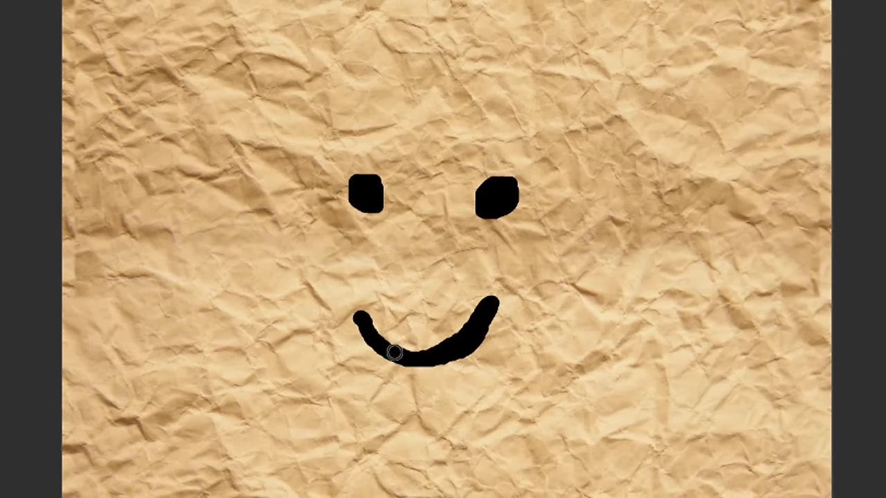
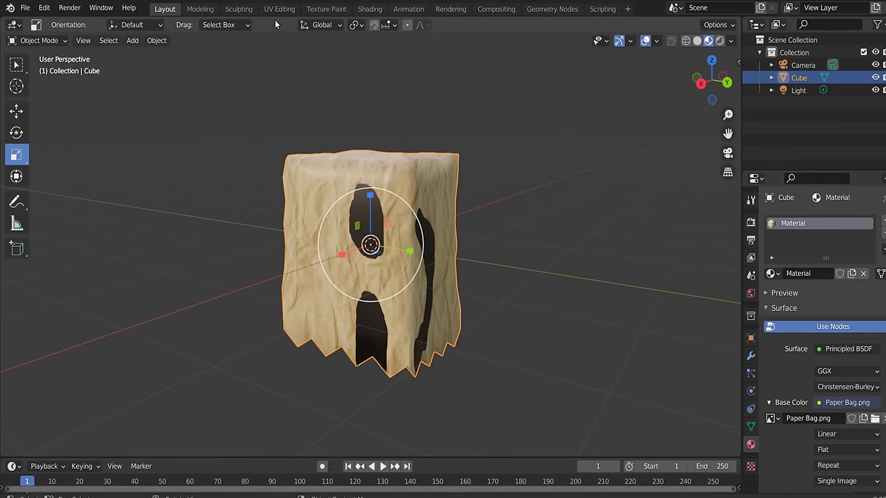
Switch to the UV Editing workspace and load Paper Bag.png behind the UVs.
left_click(279, 9)
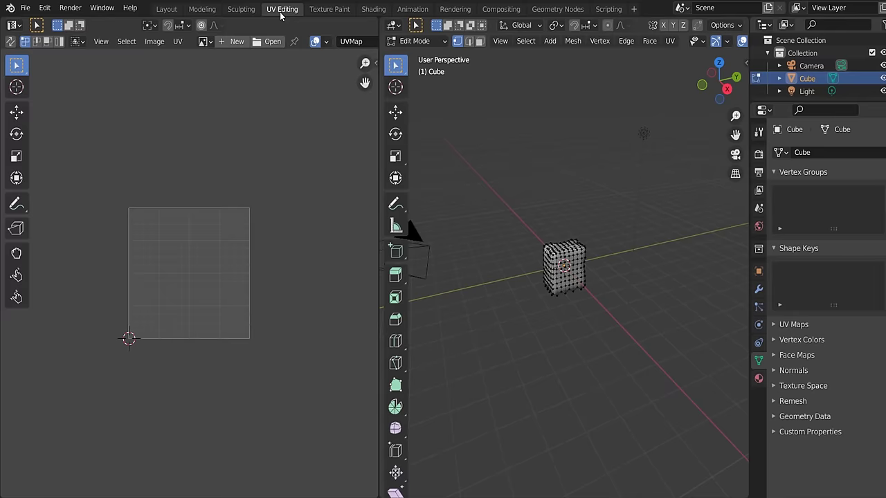
scroll(269, 278, "up", 4)
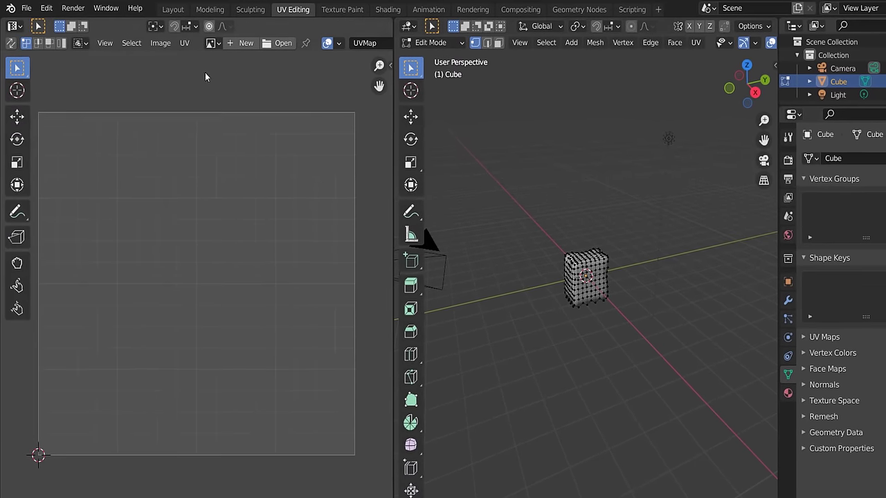
left_click(213, 44)
left_click(254, 65)
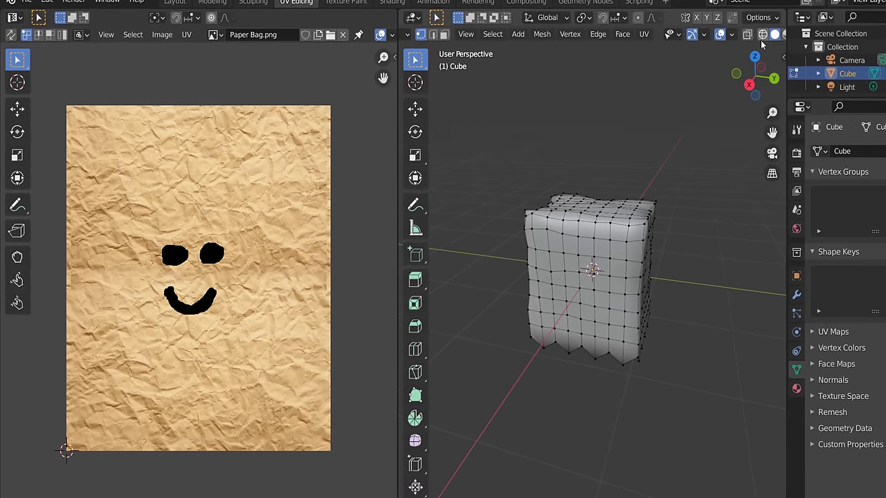
Enable Material Preview, select the whole mesh and all UV faces, and start moving the unwrap.
scroll(761, 38, "down", 3)
left_click(731, 41)
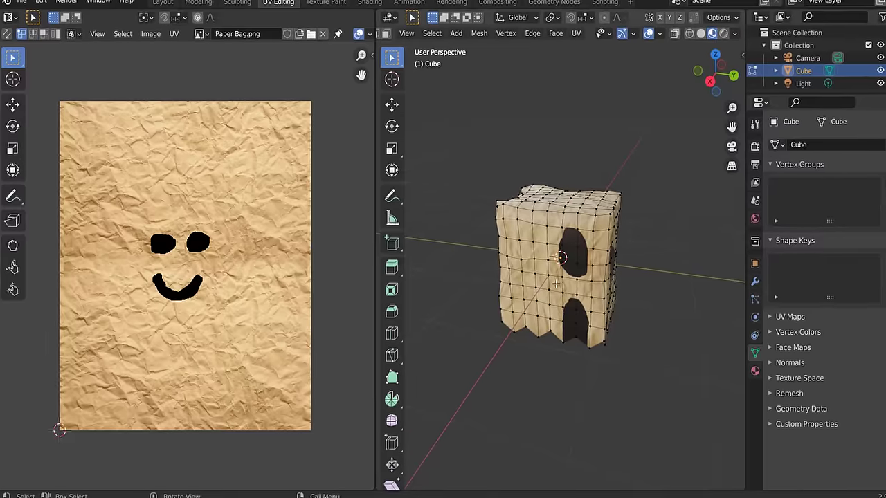
key("a")
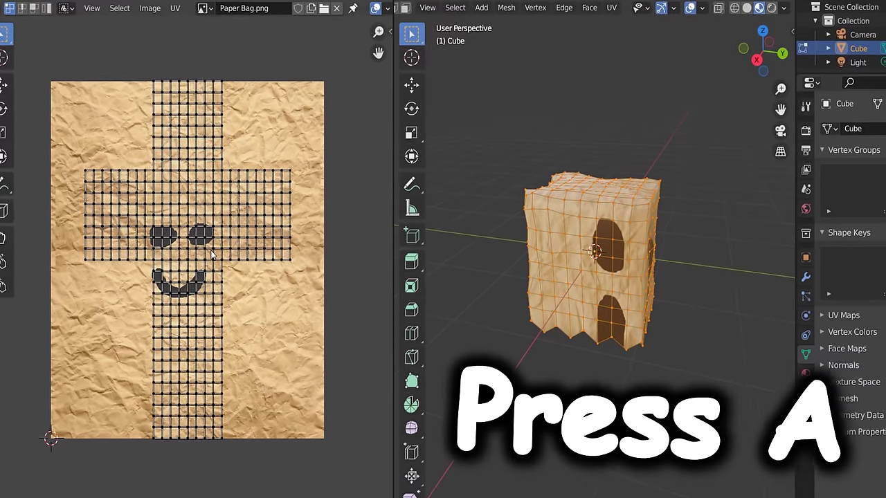
key("a")
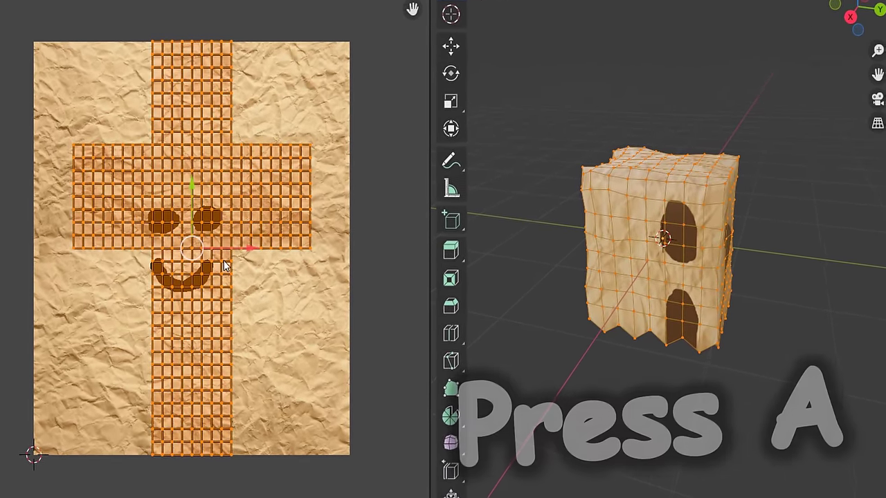
key("g")
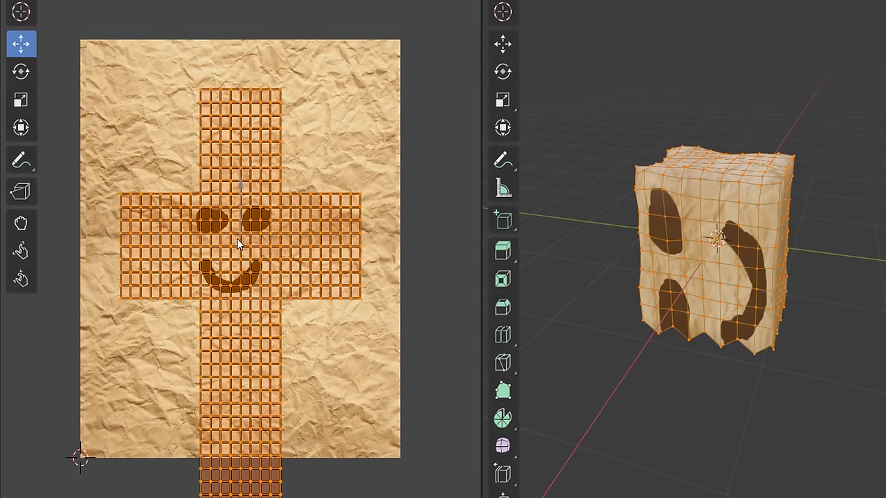
Shift the whole UV unwrap over the image so the grinning face fits the bag's front.
left_click(255, 301)
left_click_drag(297, 296, 288, 294)
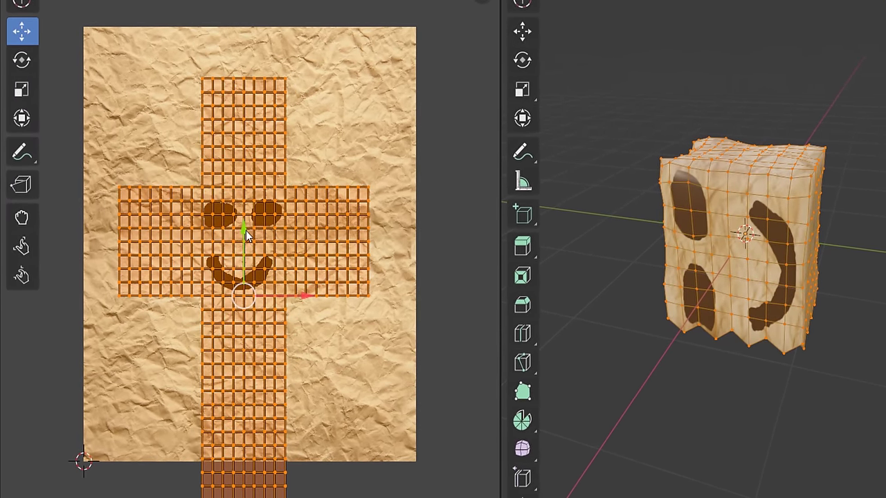
left_click_drag(246, 230, 136, 232)
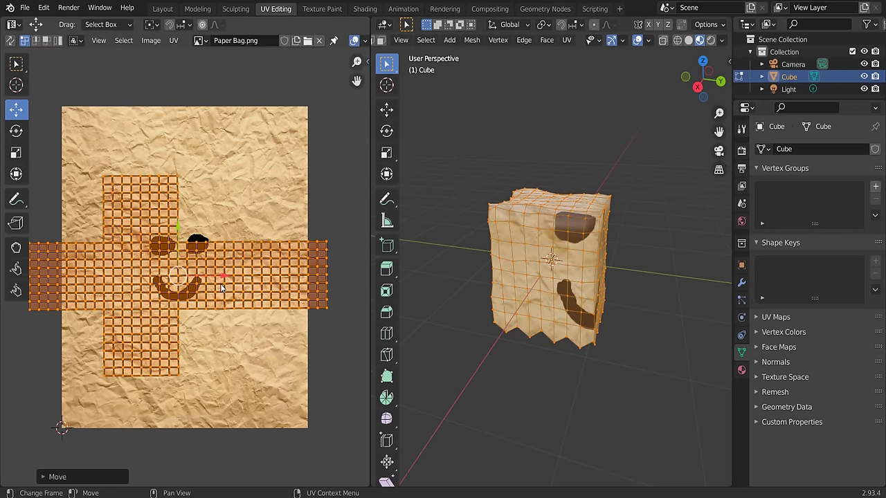
left_click_drag(242, 279, 262, 151)
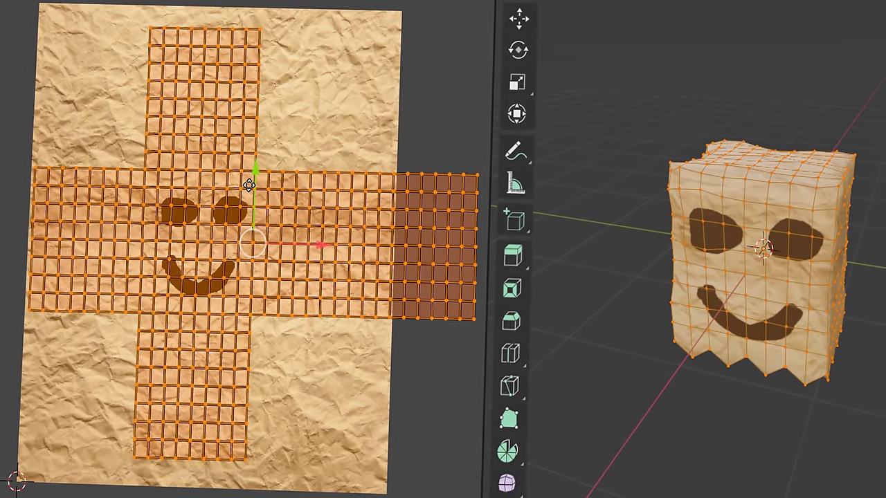
scroll(747, 367, "up", 3)
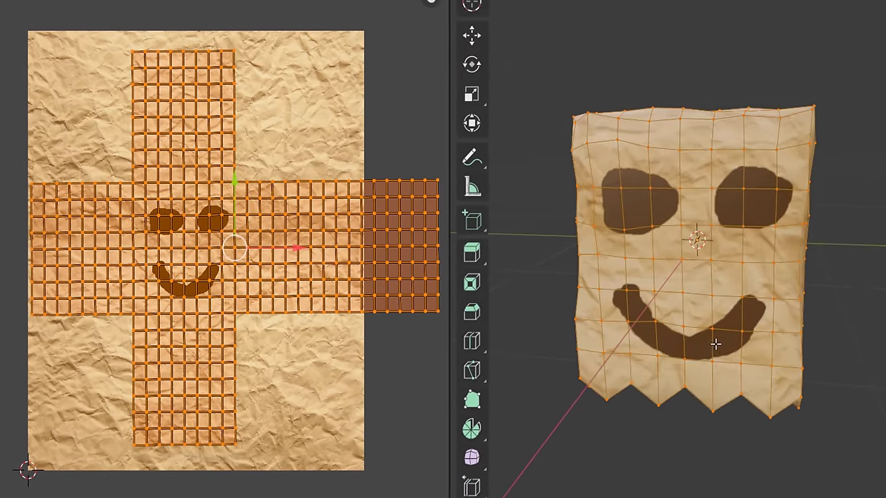
scroll(696, 239, "up", 3)
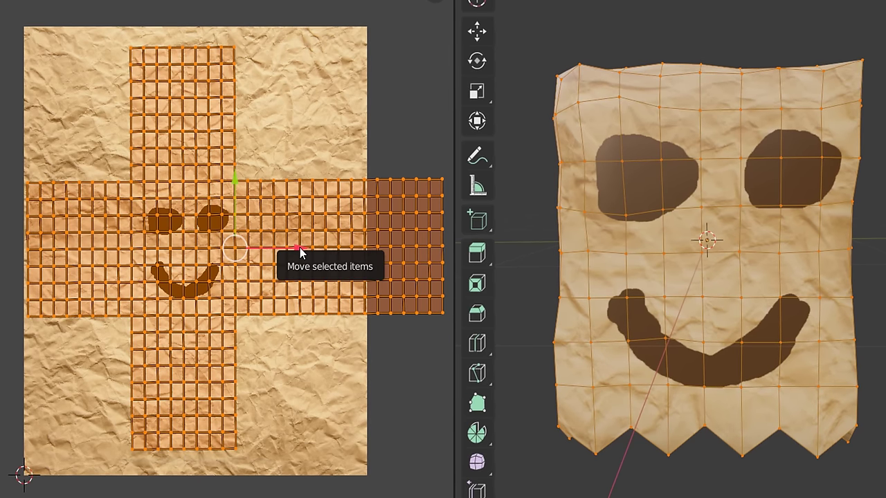
left_click_drag(295, 249, 305, 248)
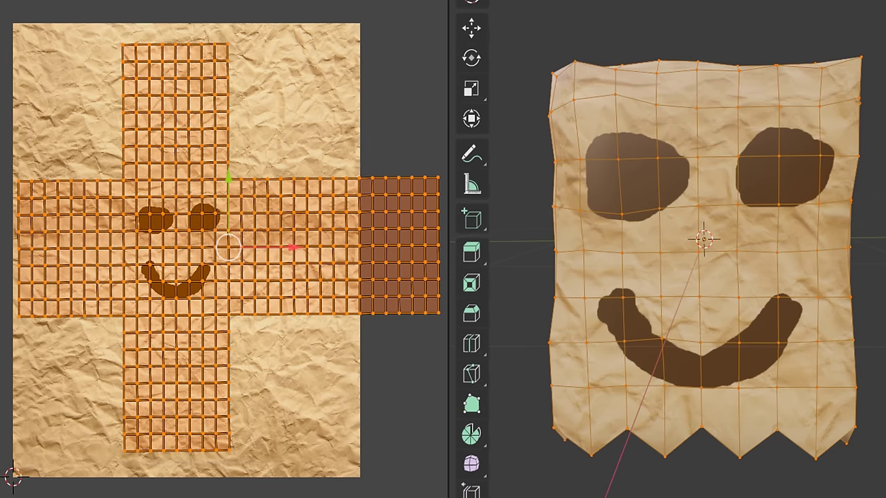
Reposition the side flaps of the unwrap onto the image's right edge.
left_click(352, 157)
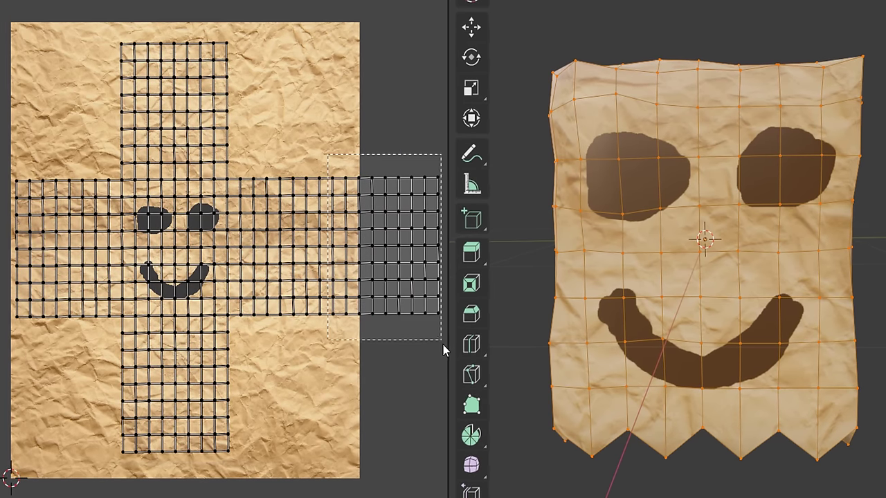
left_click_drag(443, 345, 443, 346)
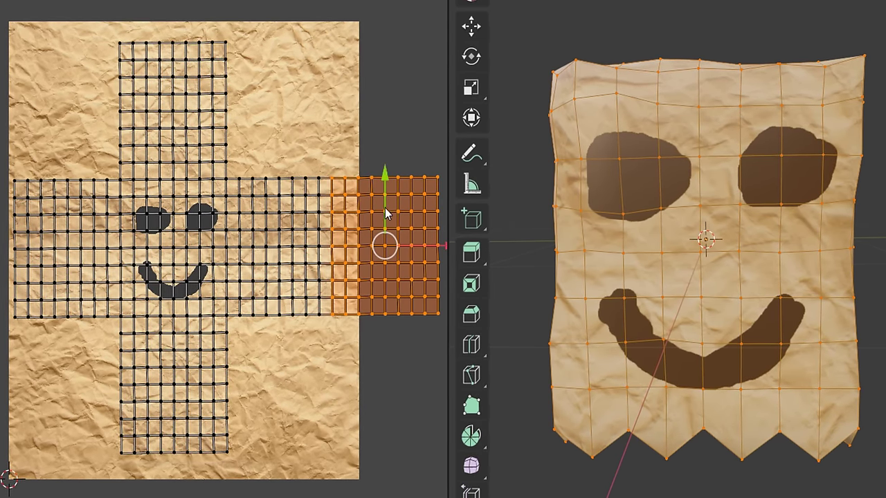
left_click_drag(380, 102, 331, 99)
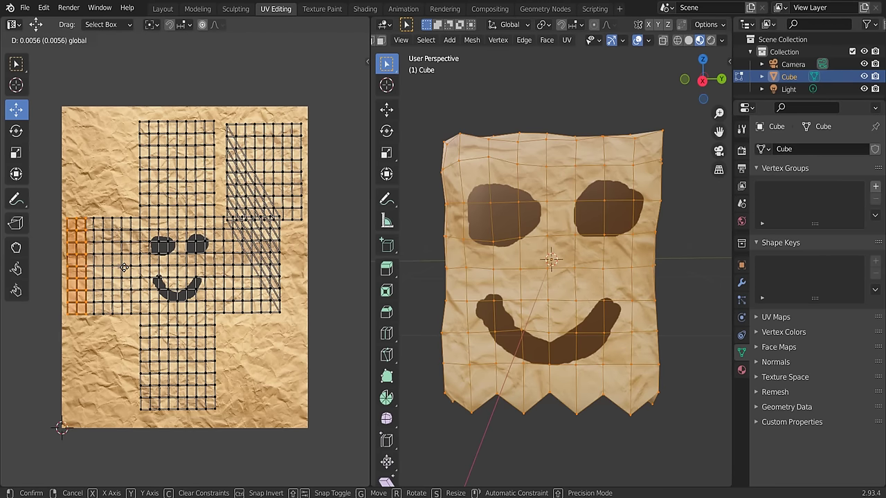
middle_click_drag(518, 334, 658, 341)
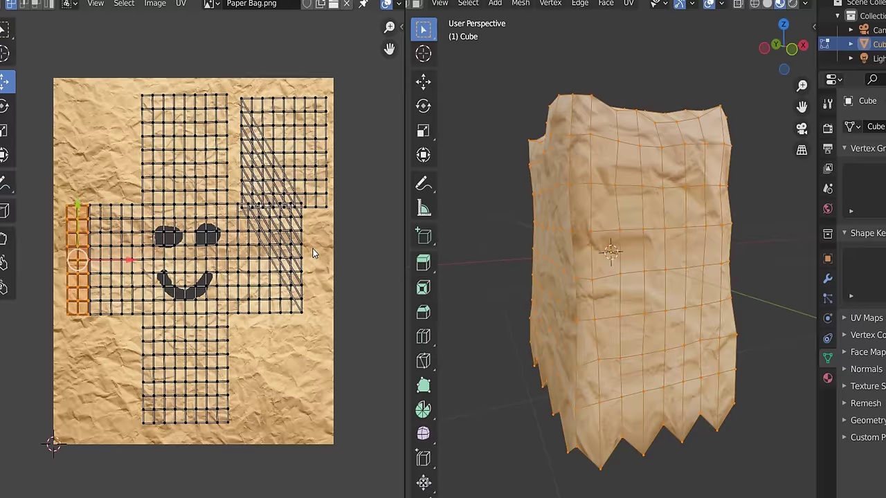
left_click_drag(264, 172, 326, 172)
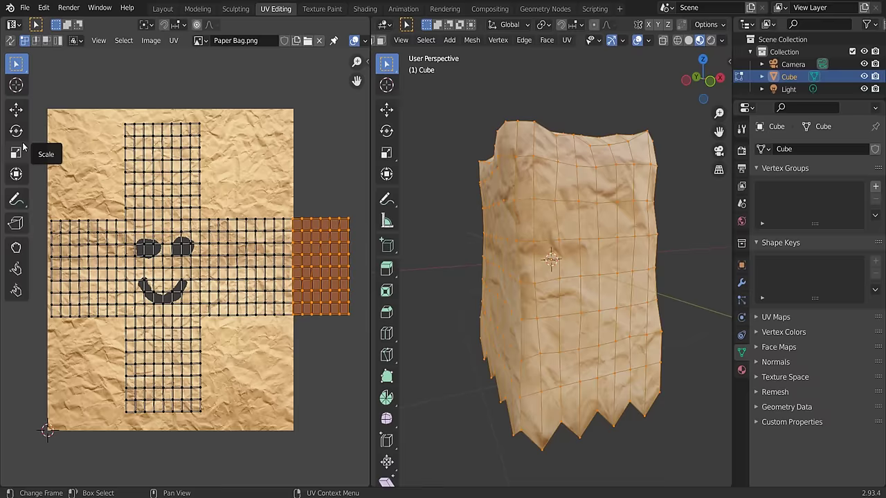
left_click(16, 110)
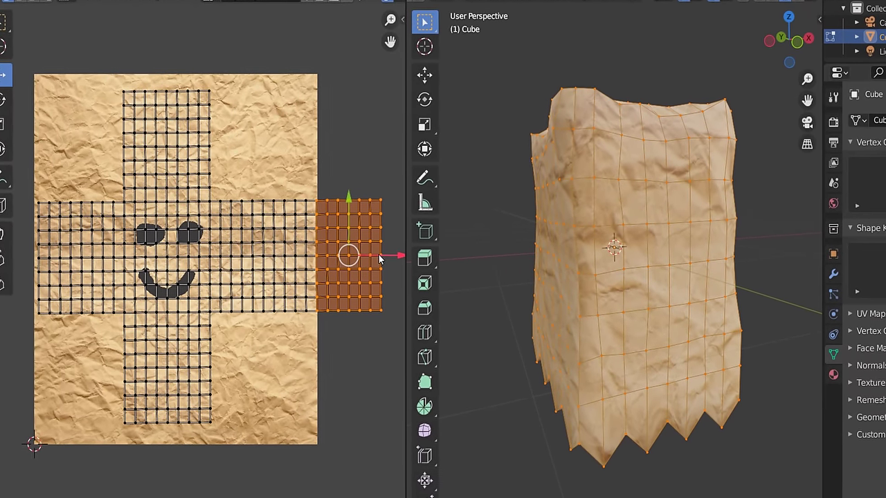
left_click_drag(339, 264, 313, 247)
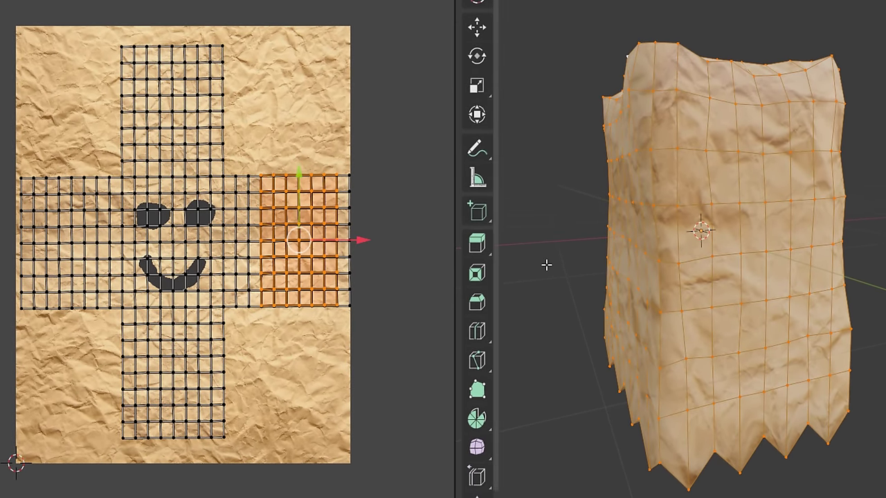
Deselect everything, check the face on the bag's front, and return to the Layout workspace.
key("alt+a")
middle_click_drag(568, 263, 639, 261)
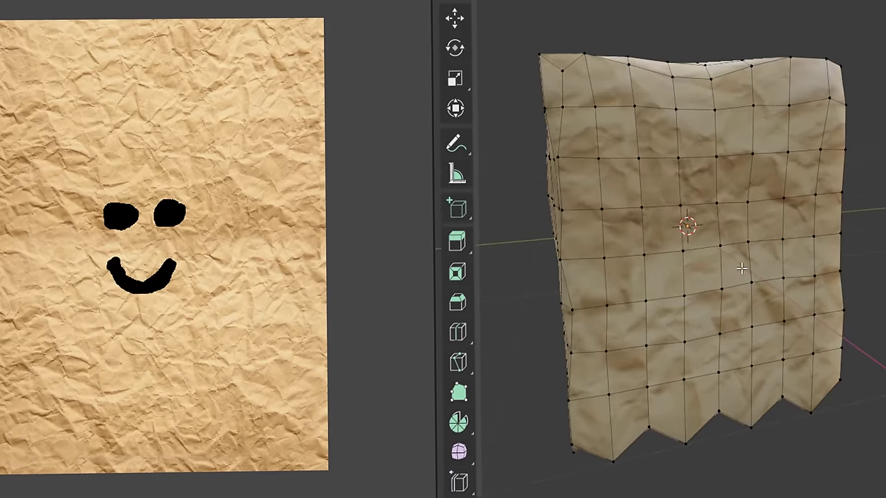
middle_click_drag(741, 269, 478, 277)
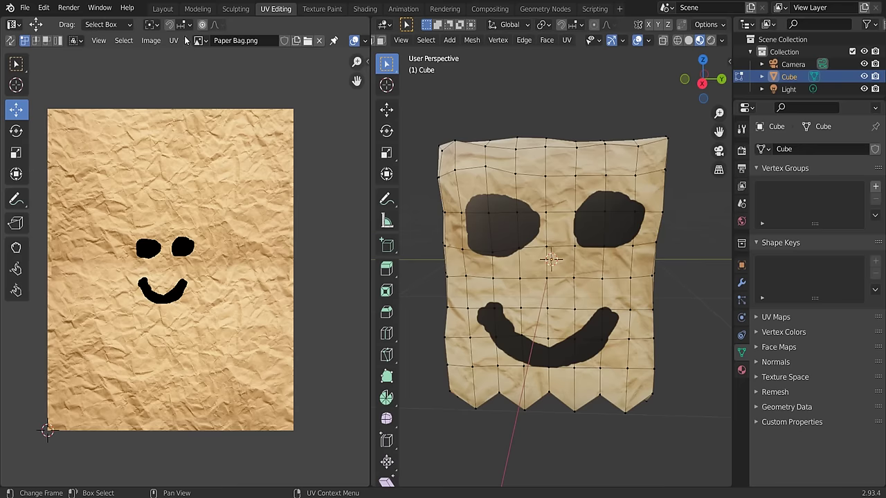
left_click(167, 9)
Select the paper bag in a front view and start lowering it onto the character's head.
key("alt+a")
middle_click_drag(542, 244, 479, 247, "alt")
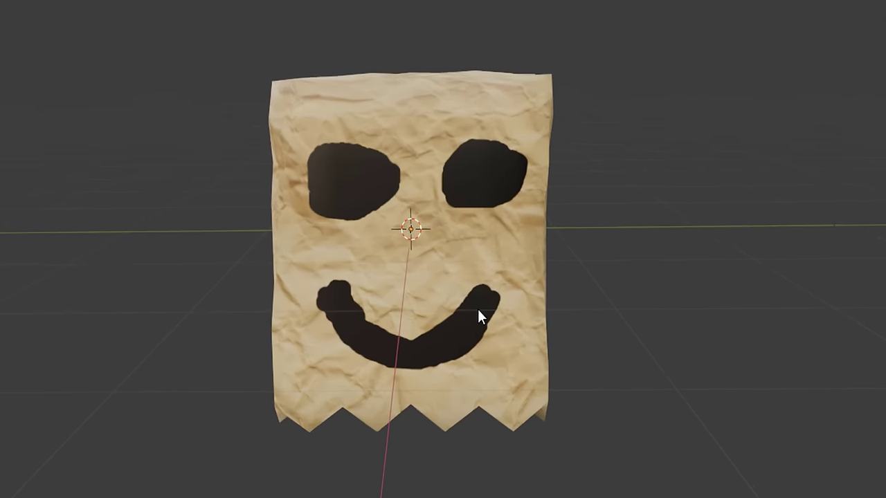
left_click(408, 285)
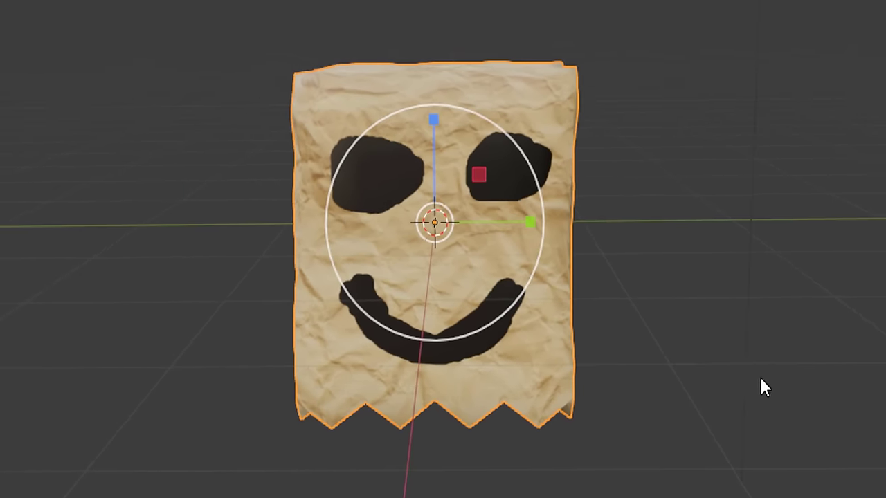
scroll(346, 90, "up", 1)
key("shift+space")
key("g")
scroll(425, 112, "down", 3)
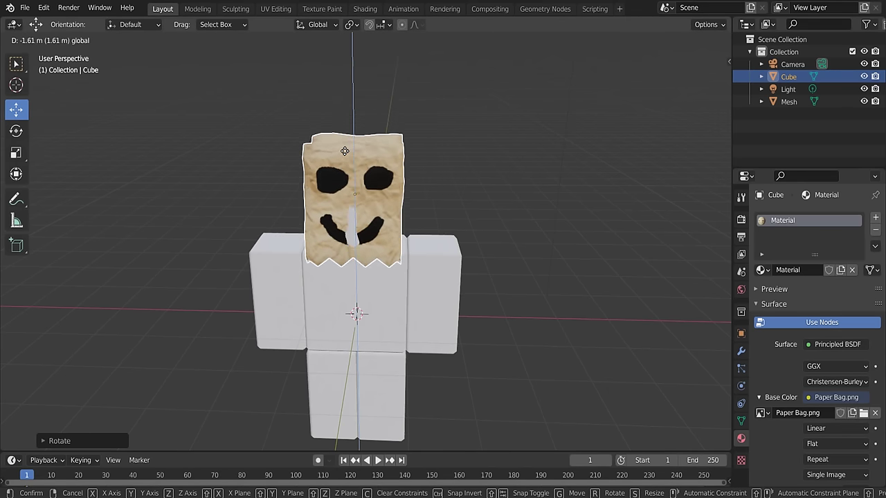
middle_click_drag(602, 223, 458, 208)
middle_click_drag(526, 240, 377, 212)
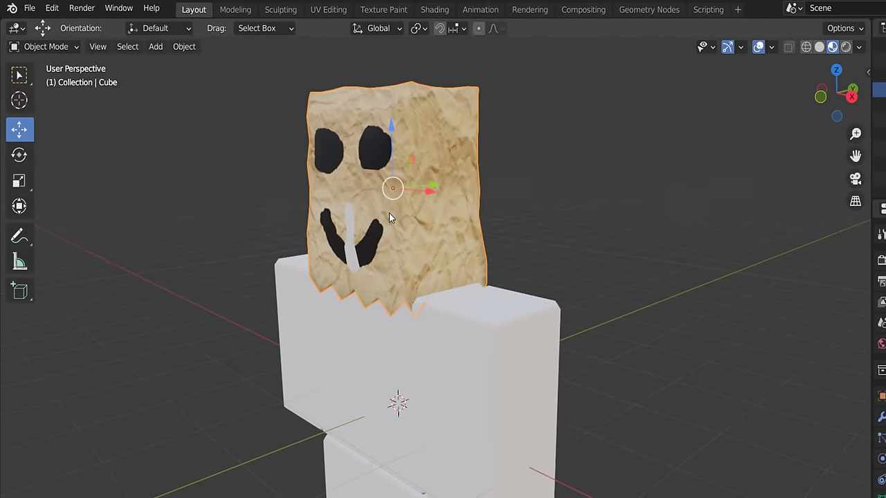
middle_click_drag(625, 242, 566, 243)
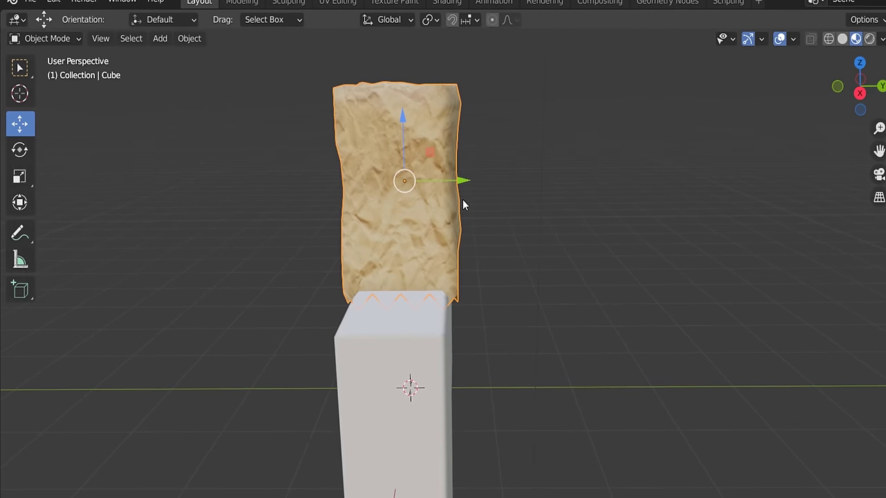
left_click(20, 148)
middle_click_drag(387, 236, 451, 253)
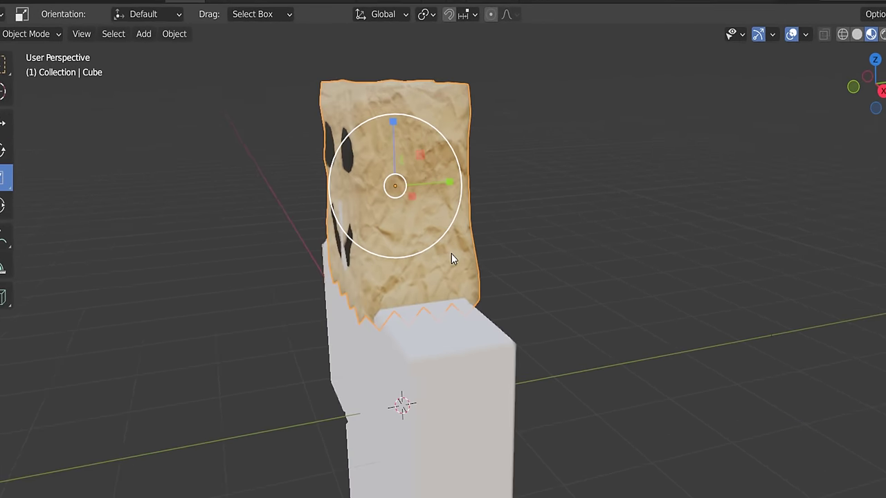
left_click_drag(490, 184, 689, 260)
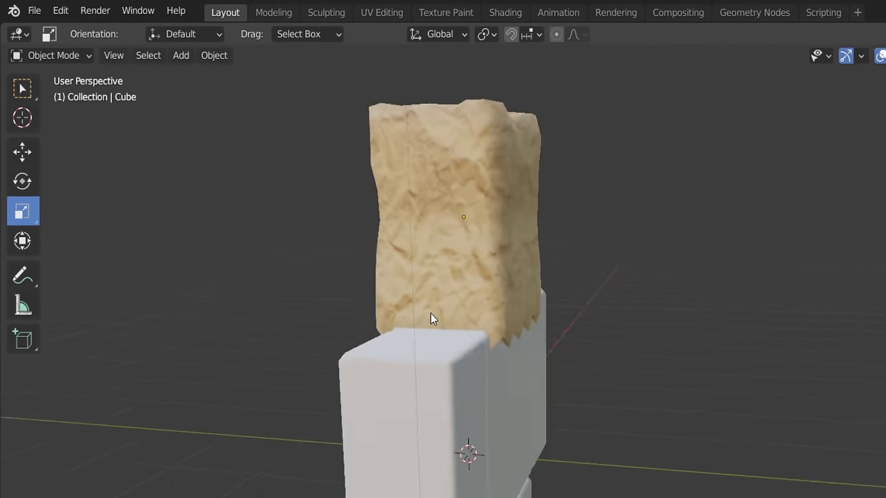
left_click(441, 277)
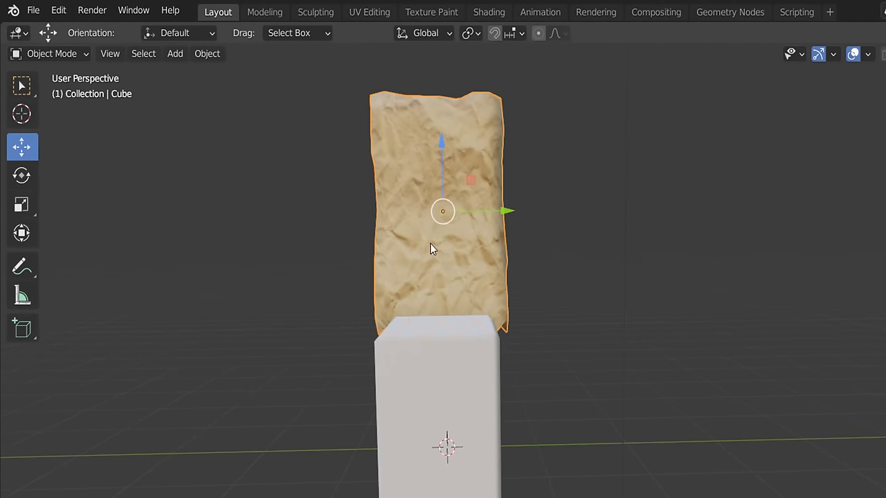
left_click_drag(484, 214, 493, 220)
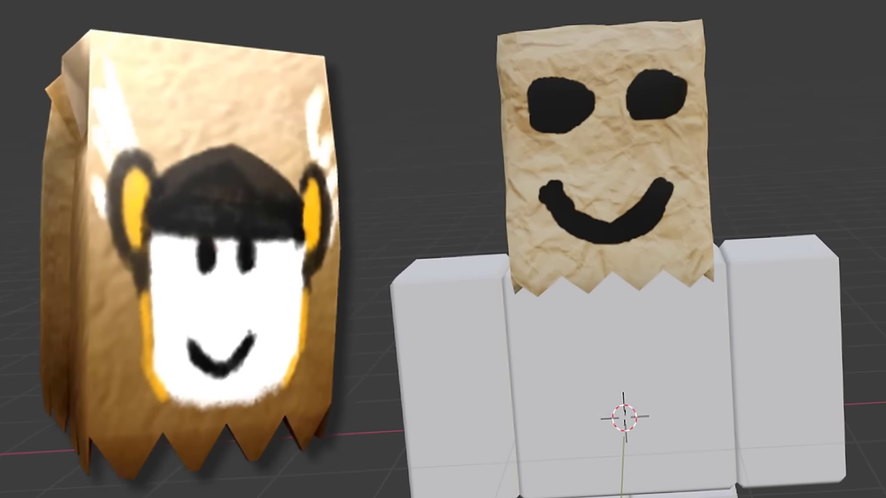
middle_click_drag(554, 264, 566, 262)
scroll(566, 261, "up", 2)
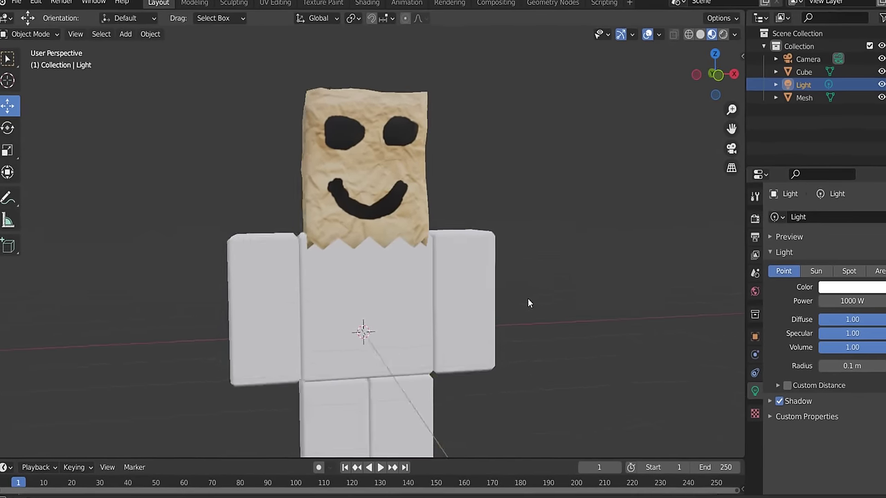
middle_click_drag(528, 302, 269, 283)
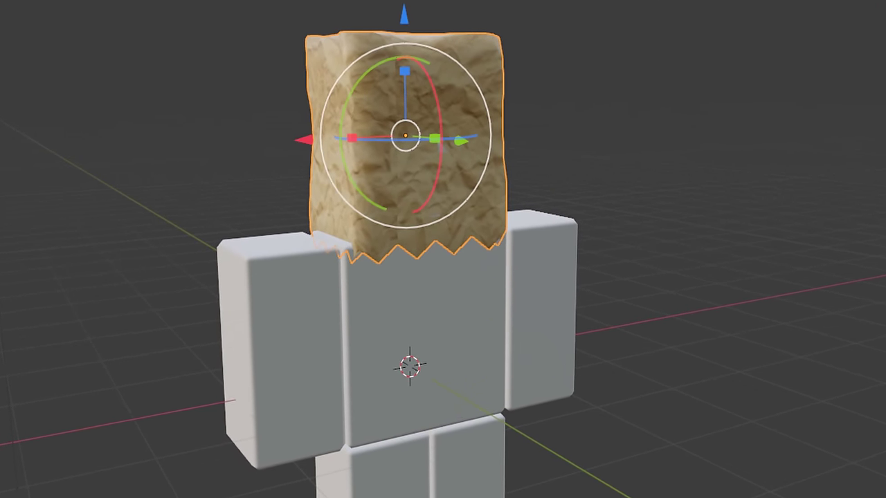
key("alt+a")
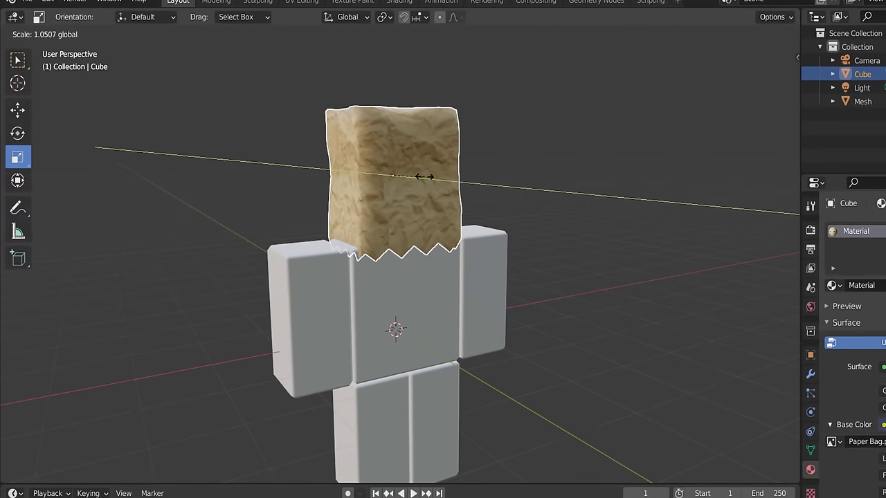
middle_click_drag(484, 180, 671, 357)
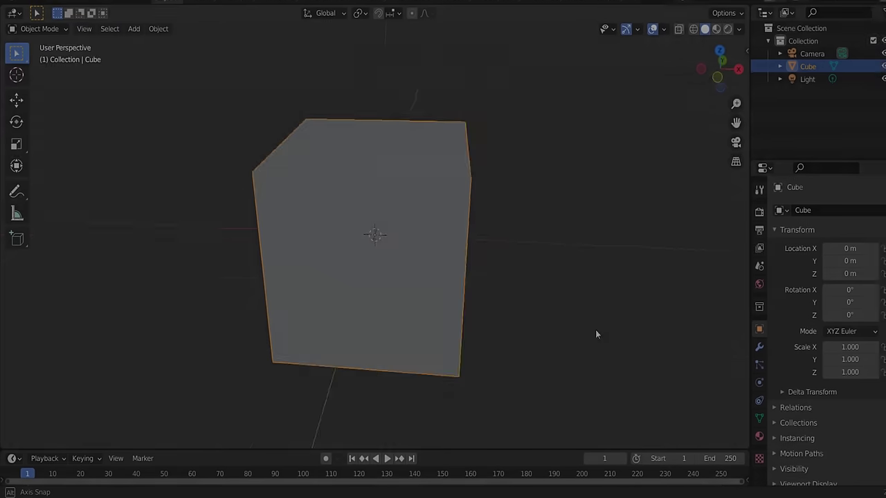
Narrow the cube along the X and Y axes with the Scale tool handles.
middle_click_drag(596, 330, 528, 280)
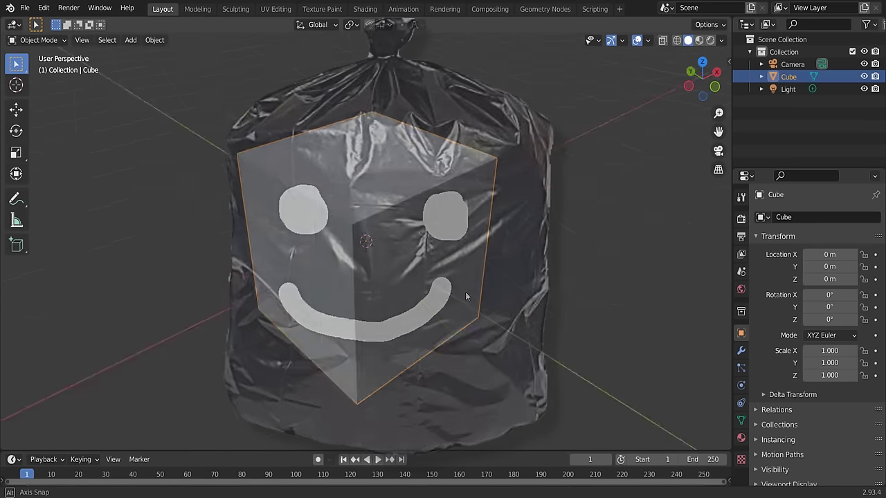
middle_click_drag(466, 296, 388, 282)
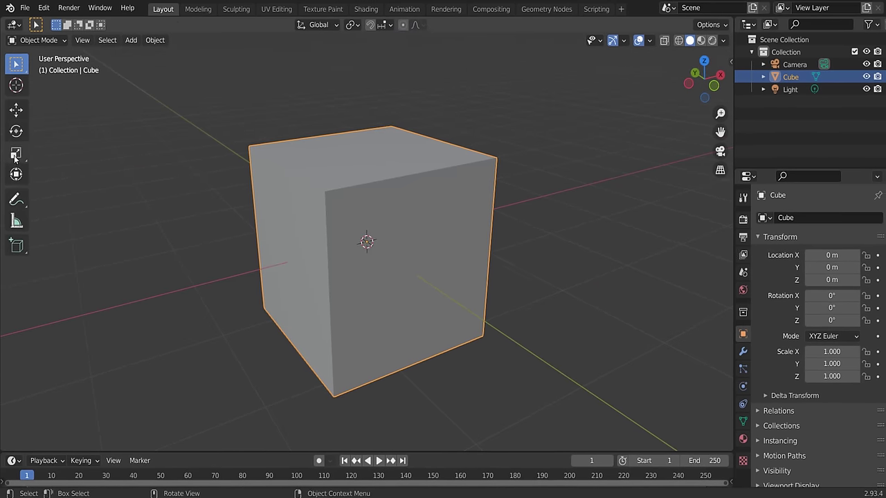
middle_click_drag(482, 303, 413, 258)
left_click_drag(429, 255, 406, 254)
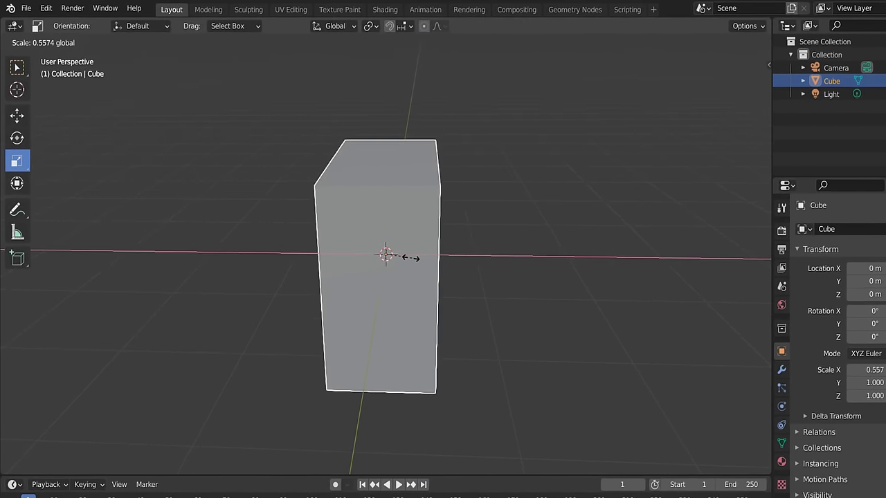
middle_click_drag(535, 315, 417, 321)
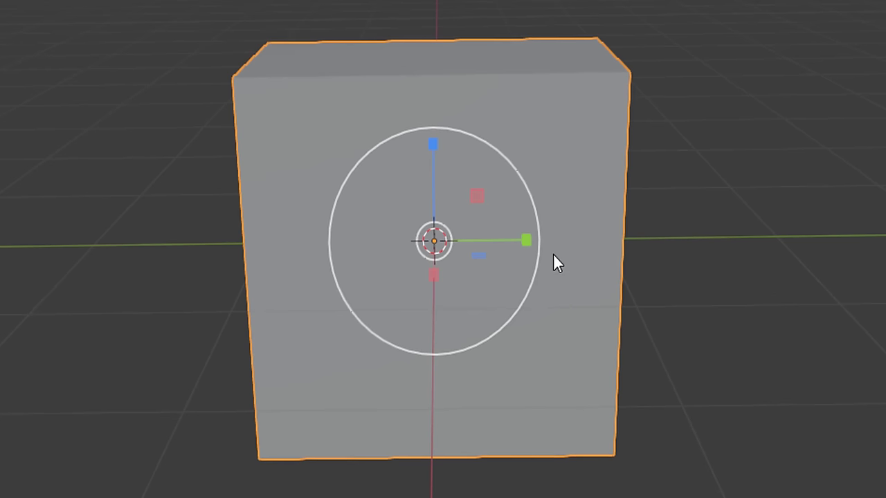
left_click_drag(527, 242, 520, 247)
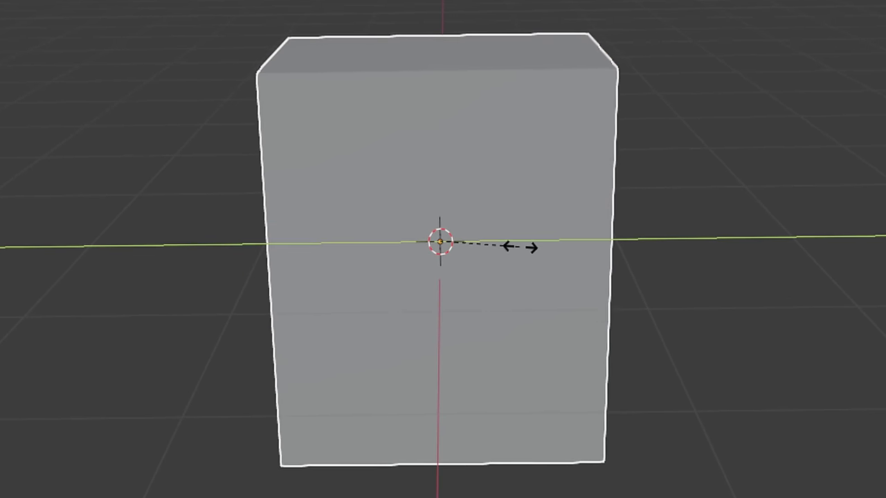
Scale the cube with S to 0.617 × 0.855 × 0.959, then enter Edit Mode.
middle_click_drag(445, 380, 389, 203)
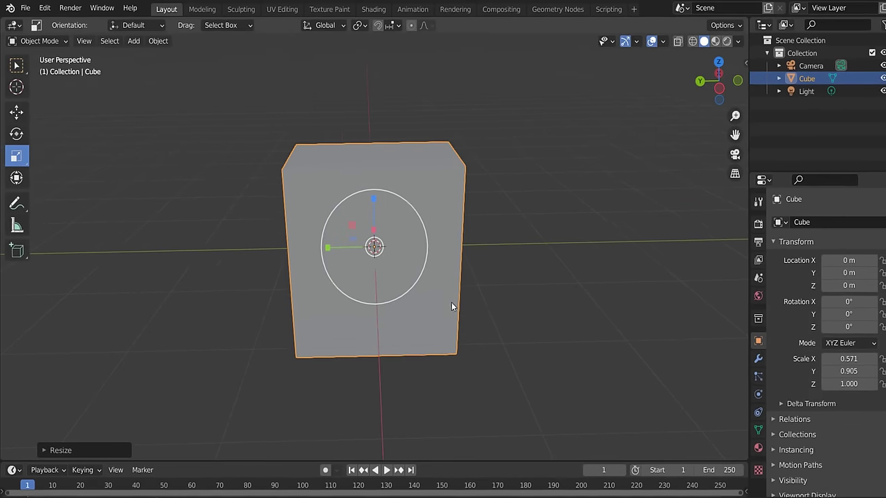
middle_click_drag(464, 259, 411, 248)
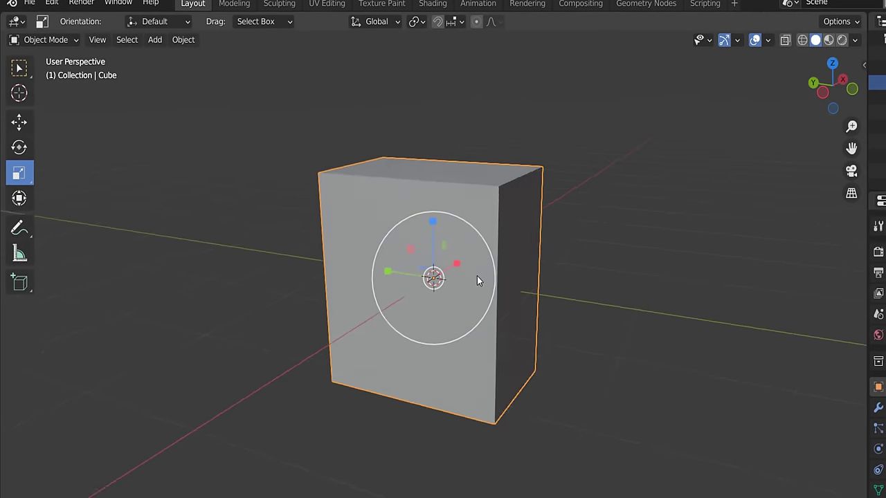
middle_click_drag(477, 280, 344, 373)
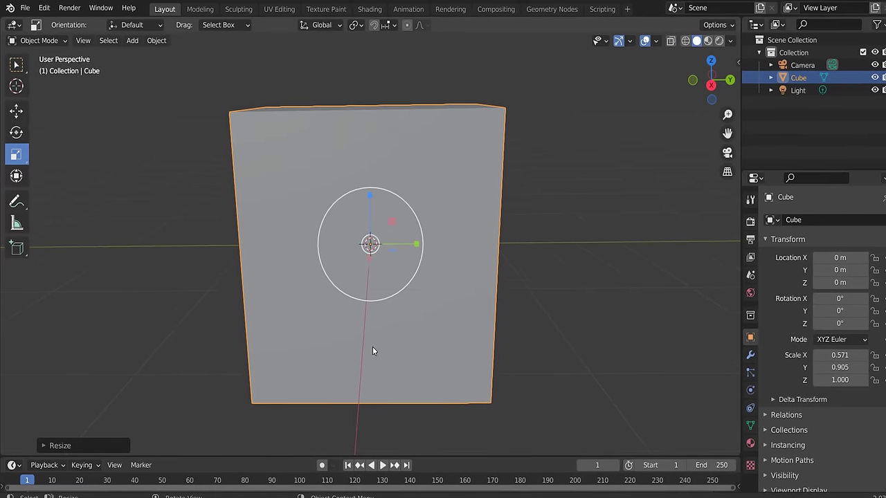
middle_click_drag(412, 372, 452, 291)
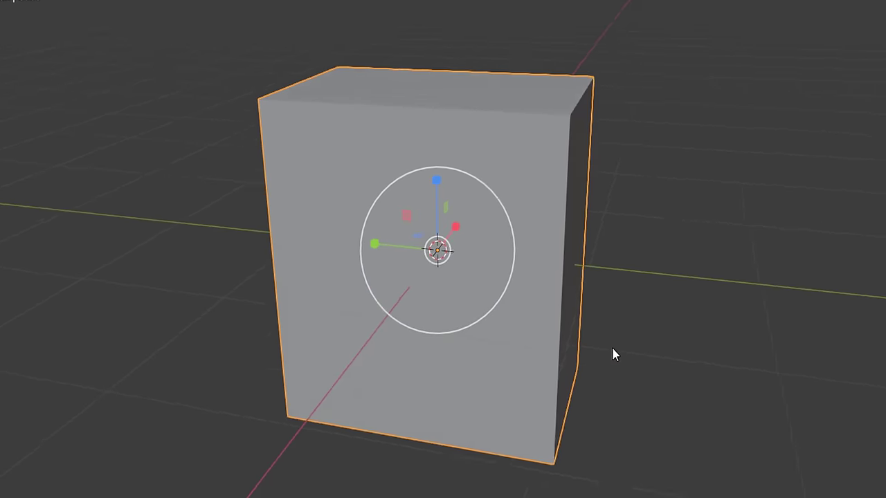
middle_click_drag(474, 377, 773, 406)
key("s")
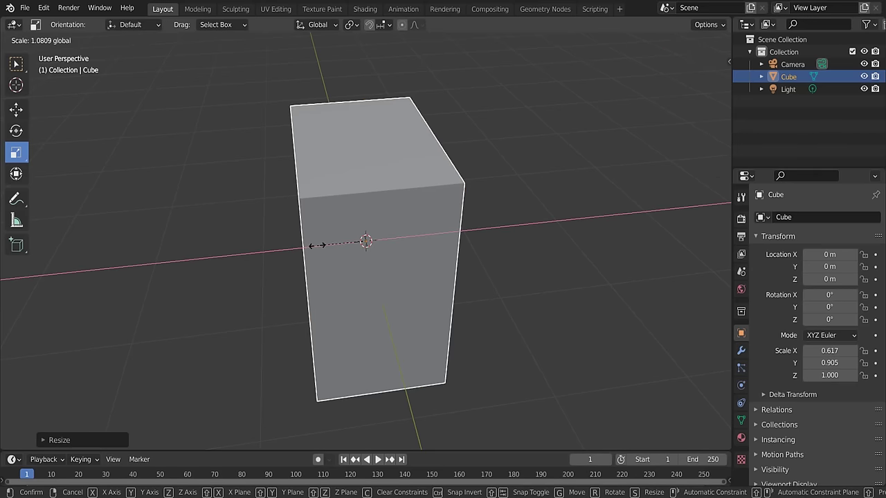
middle_click_drag(390, 304, 416, 239)
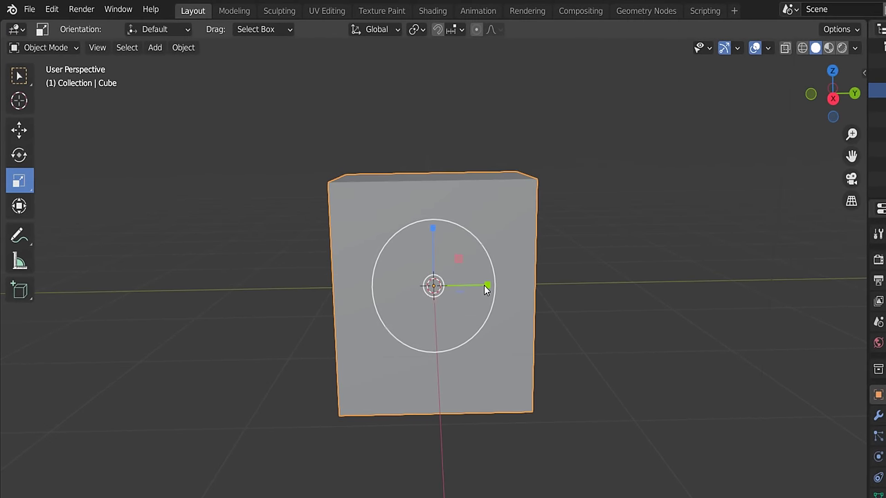
left_click(480, 284)
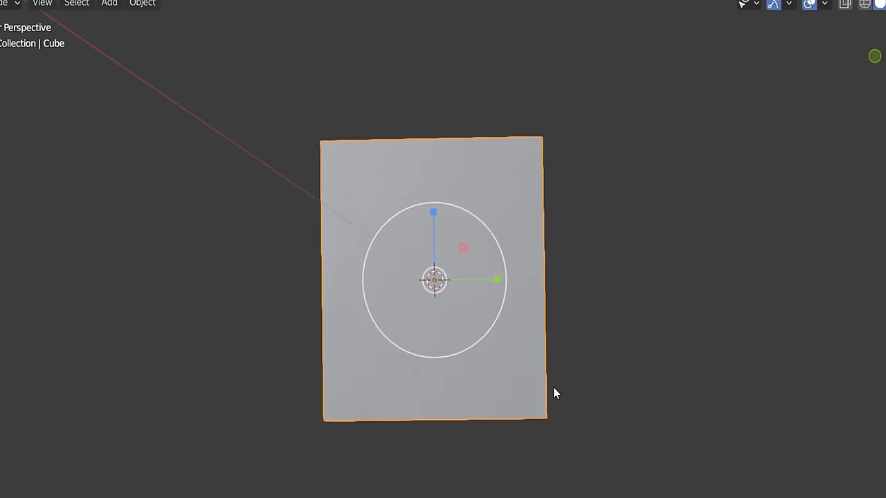
middle_click_drag(553, 394, 430, 197)
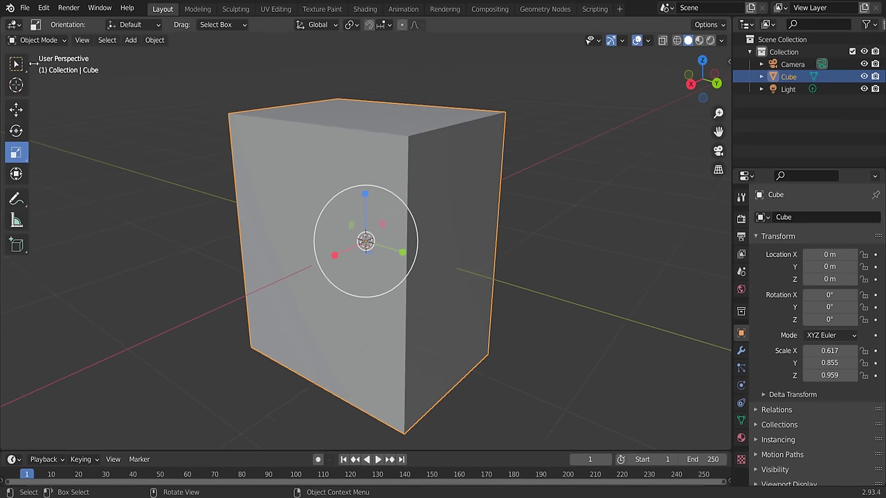
left_click(37, 68)
middle_click_drag(162, 142, 232, 144)
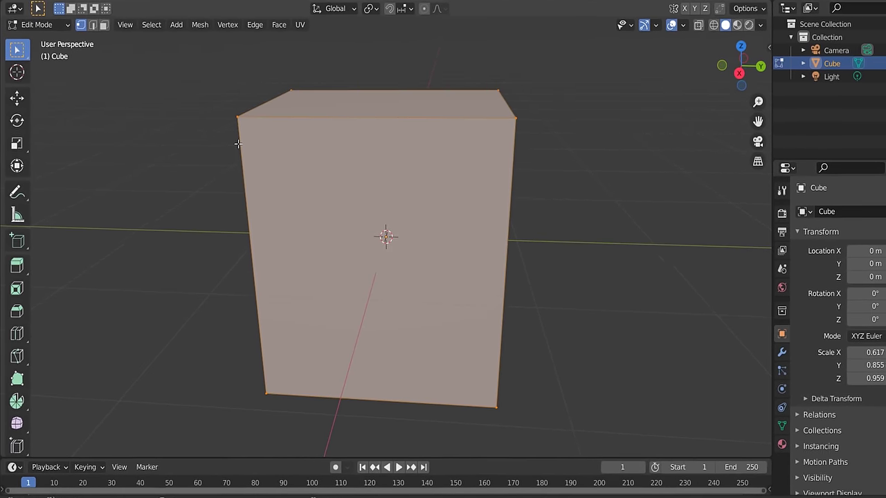
Recalculate the cube's normals and subdivide its mesh three times into a denser grid.
key("shift+n")
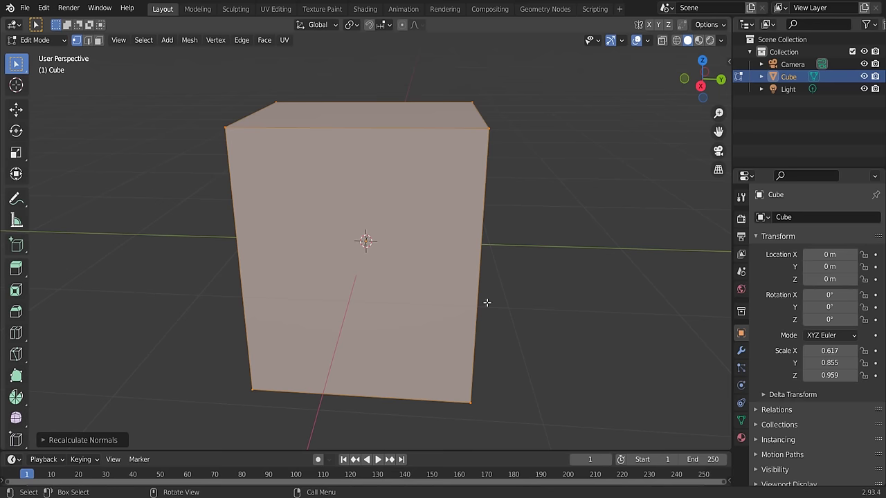
middle_click_drag(402, 268, 368, 268)
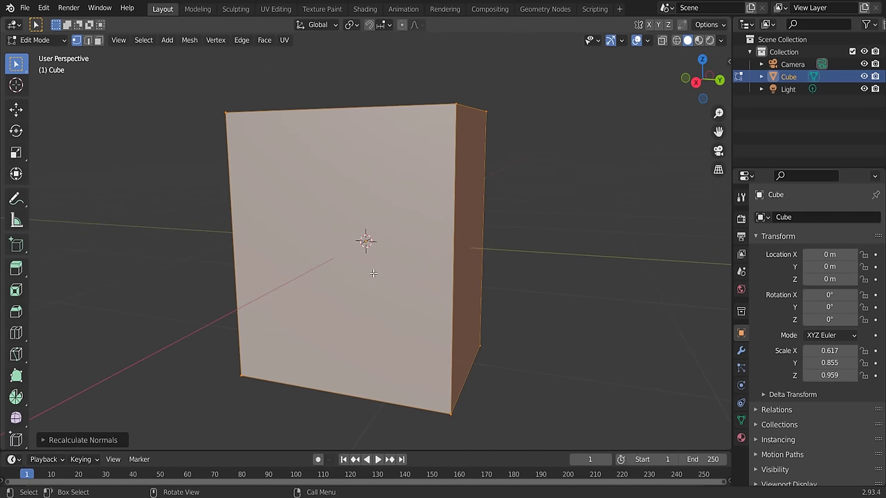
right_click(301, 202)
left_click(303, 203)
right_click(308, 198)
left_click(307, 199)
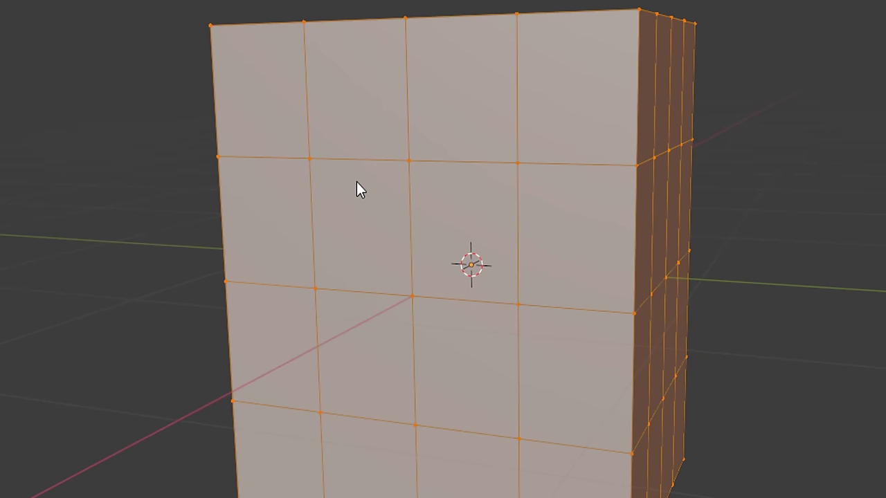
right_click(307, 201)
left_click(383, 168)
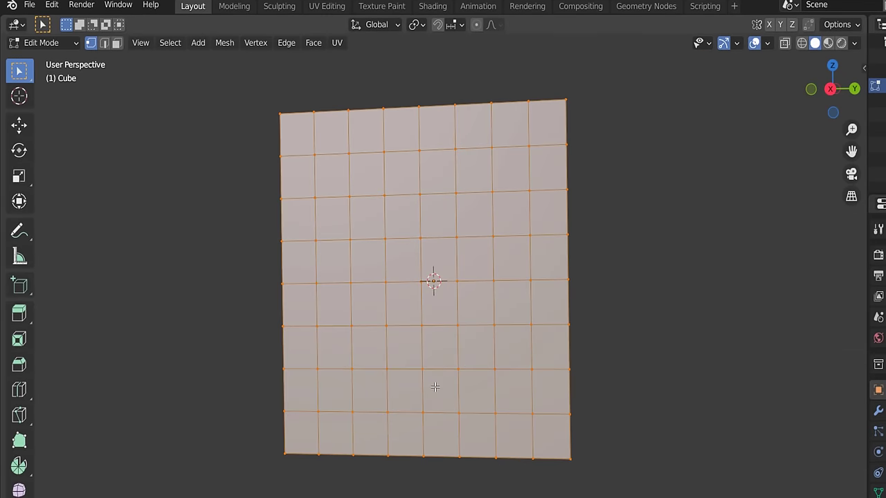
Pull alternate bottom vertices down to form a zig-zag bottom edge.
middle_click_drag(434, 387, 382, 288)
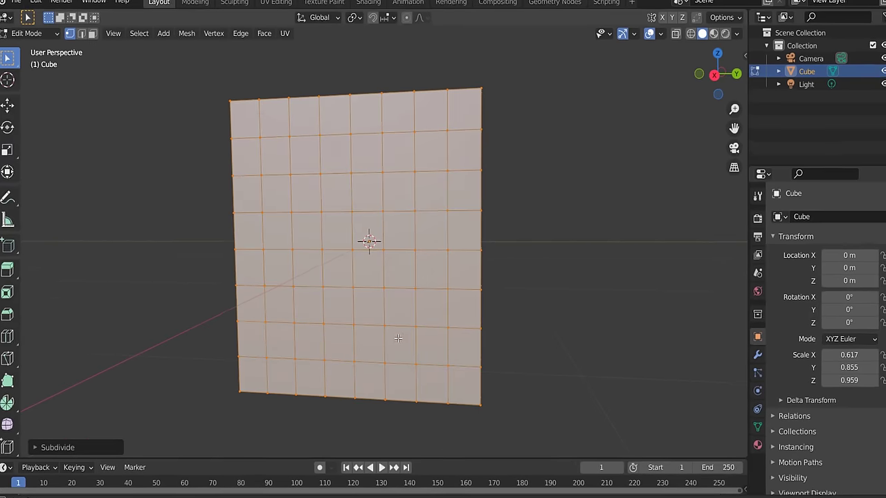
left_click(267, 395)
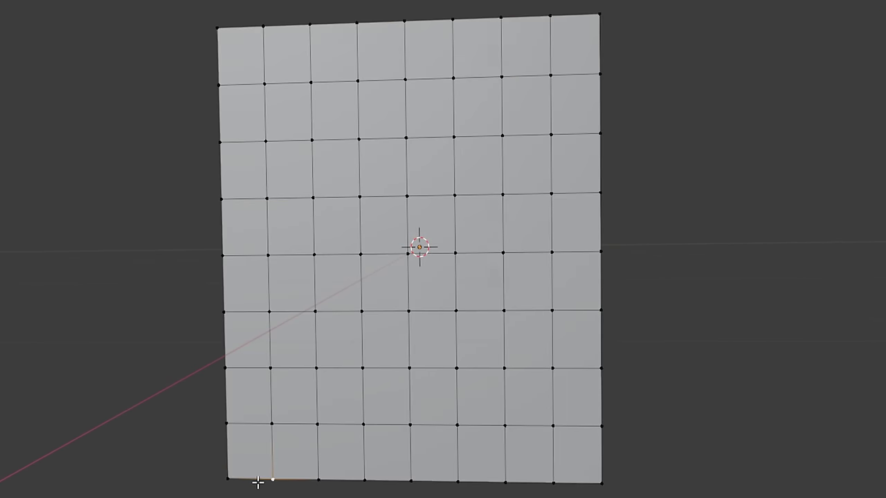
middle_click_drag(341, 317, 396, 416)
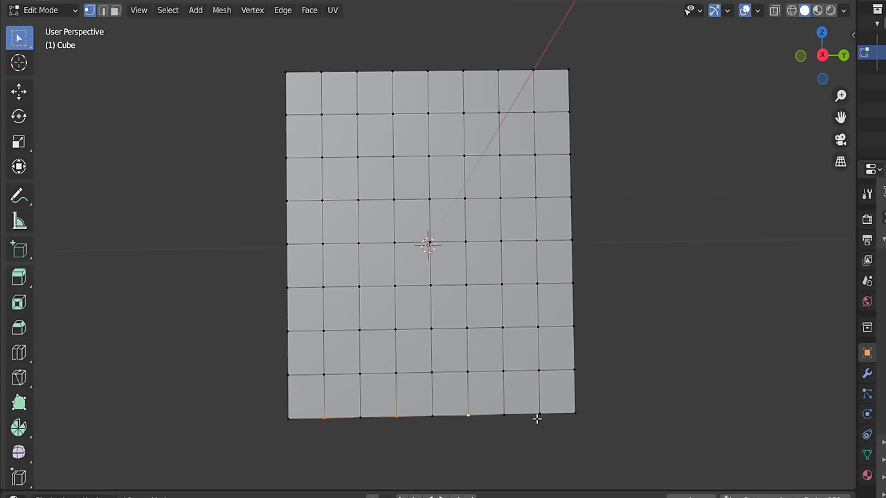
left_click(19, 90)
left_click_drag(430, 363, 428, 377)
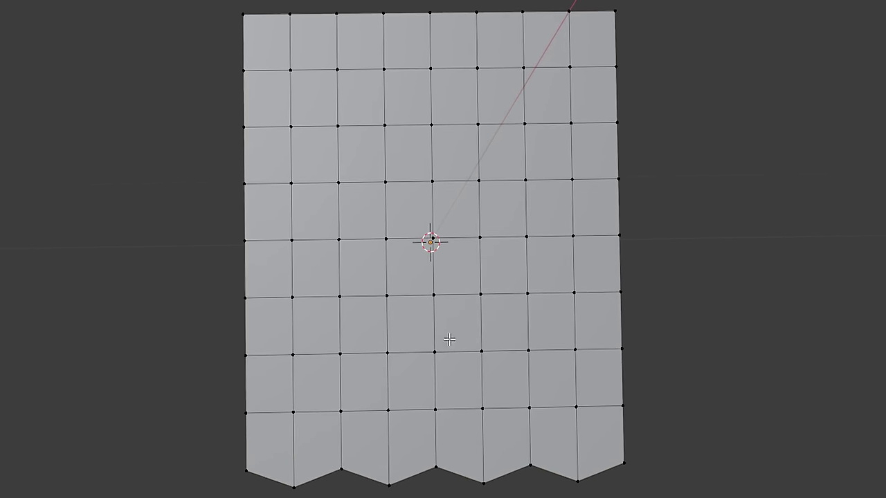
middle_click_drag(450, 340, 465, 478)
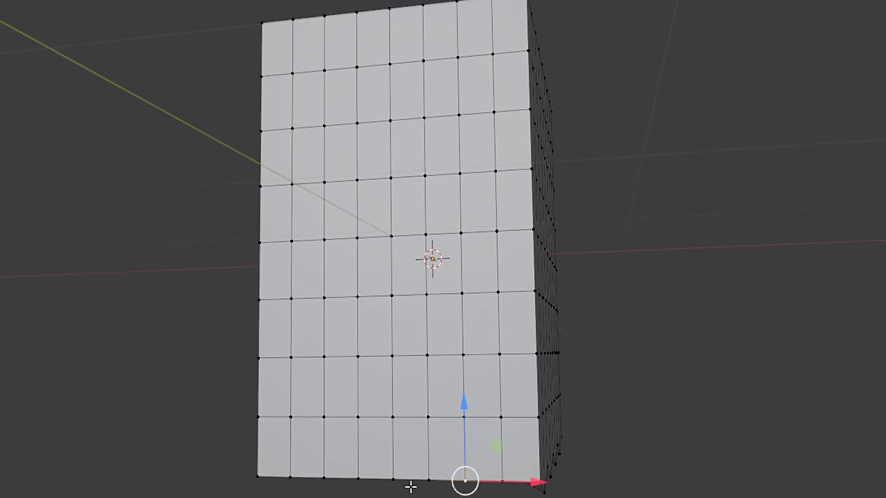
middle_click_drag(411, 488, 445, 406)
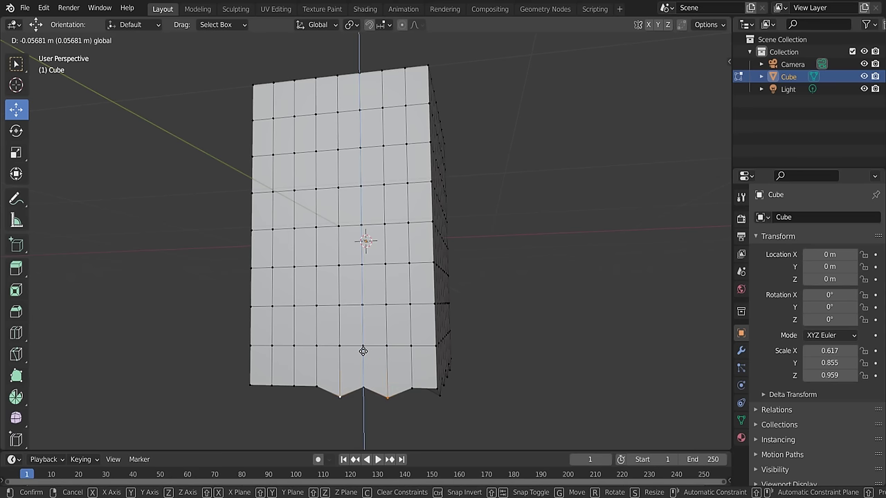
left_click(363, 351)
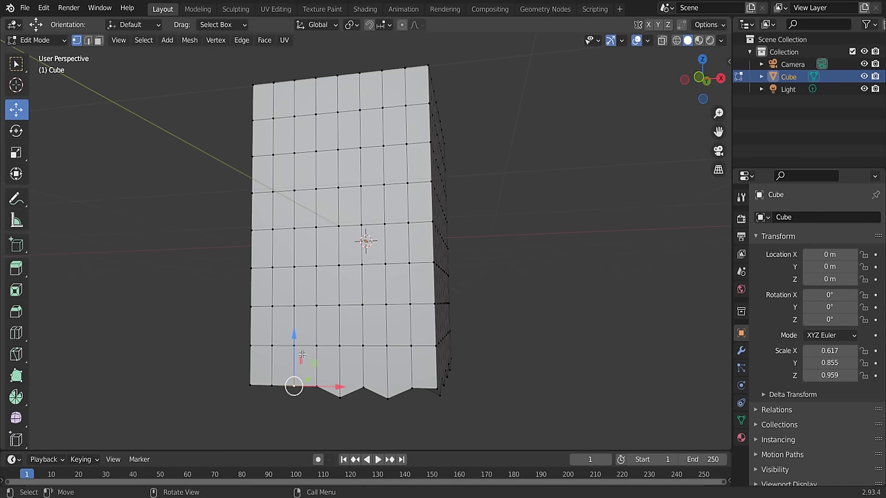
left_click(294, 361)
Move the bottom-left corner vertex along Z, then bring up the interaction mode list.
left_click(293, 369)
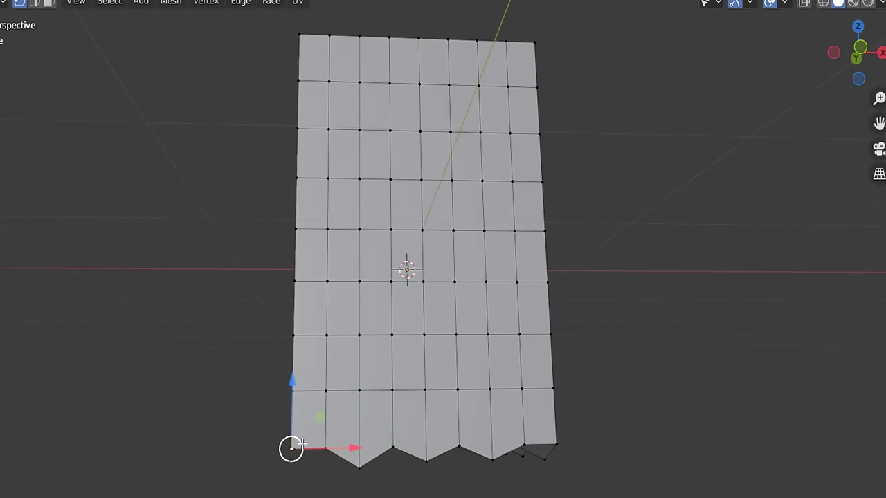
middle_click_drag(291, 404, 477, 454)
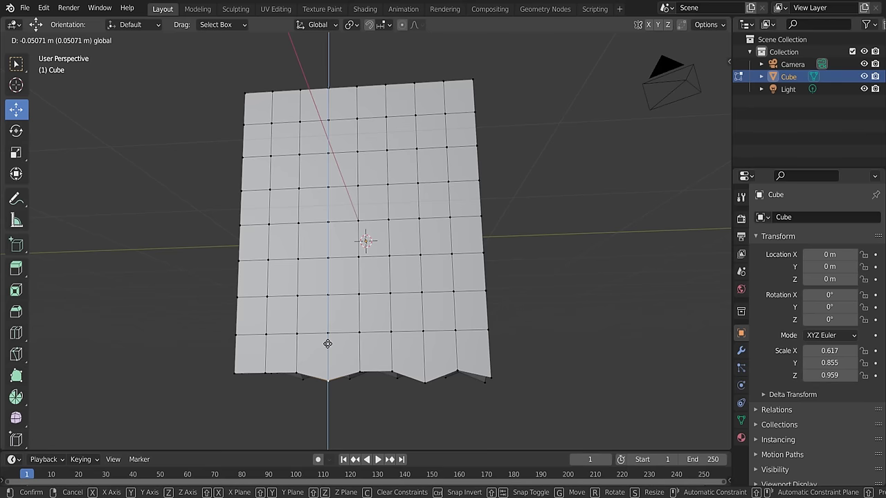
middle_click_drag(369, 430, 364, 454)
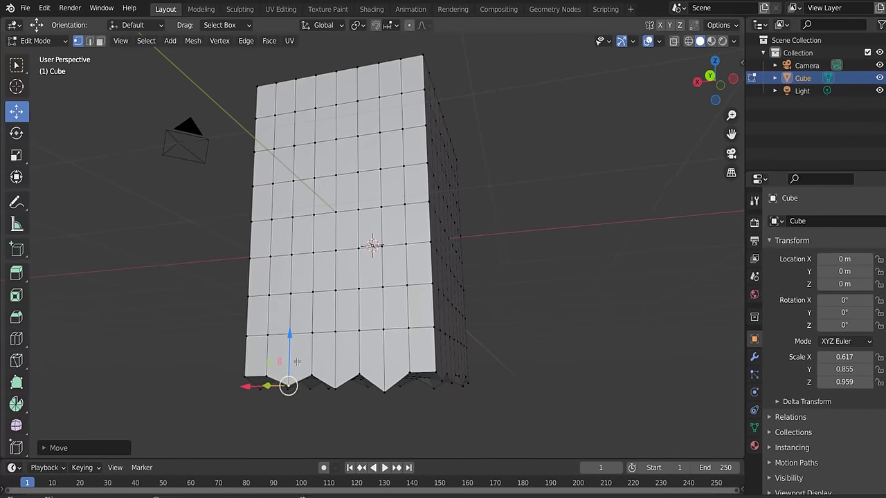
middle_click_drag(378, 441, 596, 422)
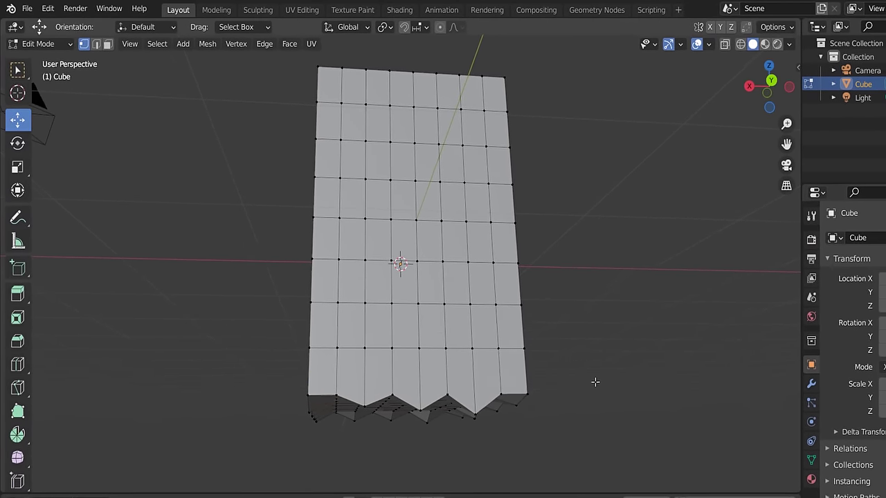
middle_click_drag(595, 381, 437, 396)
key("g")
key("z")
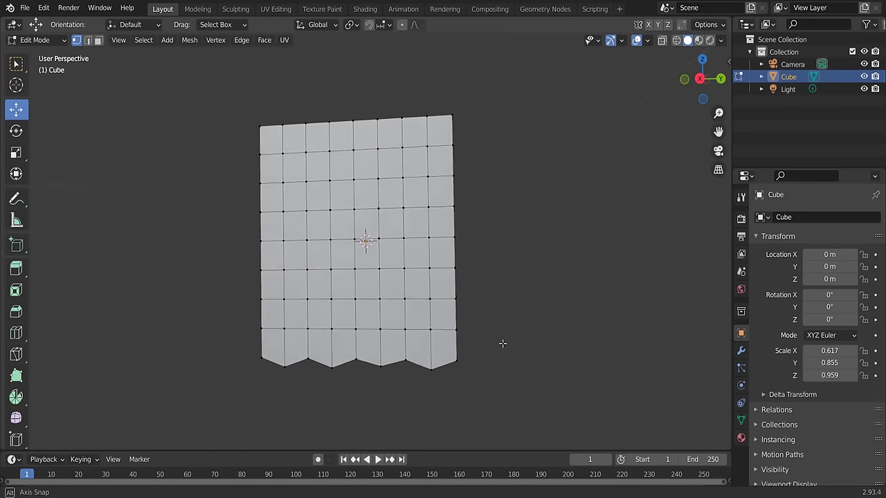
middle_click_drag(502, 343, 485, 332)
left_click(43, 43)
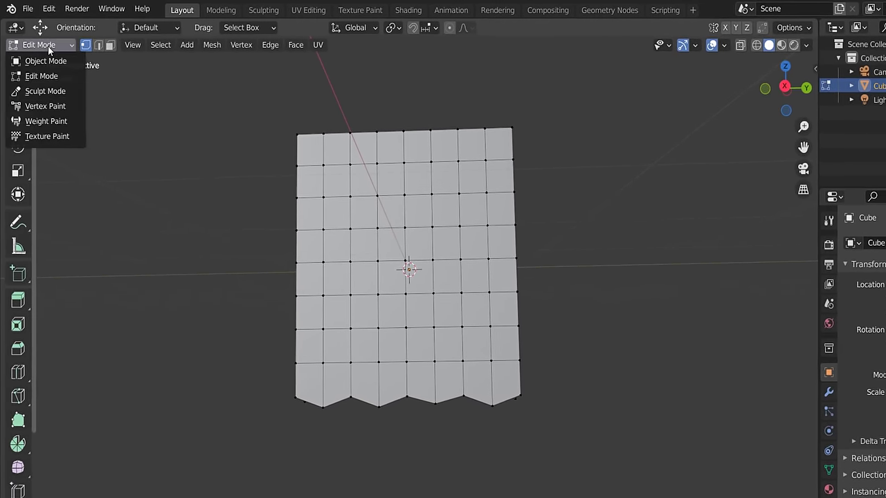
Enter Sculpt Mode and drag the Elastic Deform brush along the zig-zag bottom to narrow it.
left_click(45, 91)
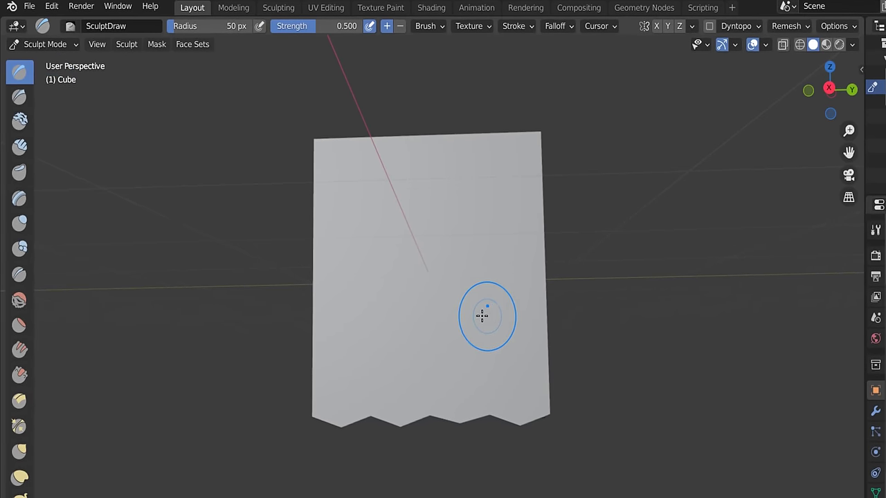
middle_click_drag(282, 321, 229, 312)
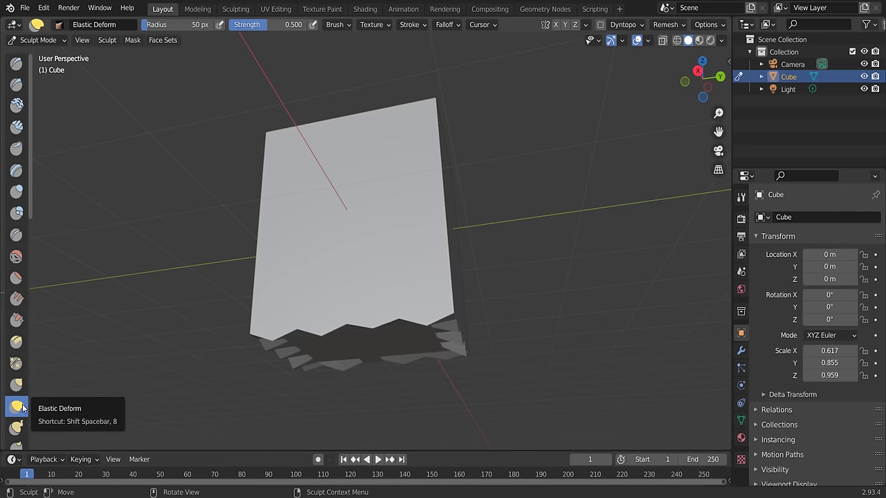
middle_click_drag(360, 387, 372, 366)
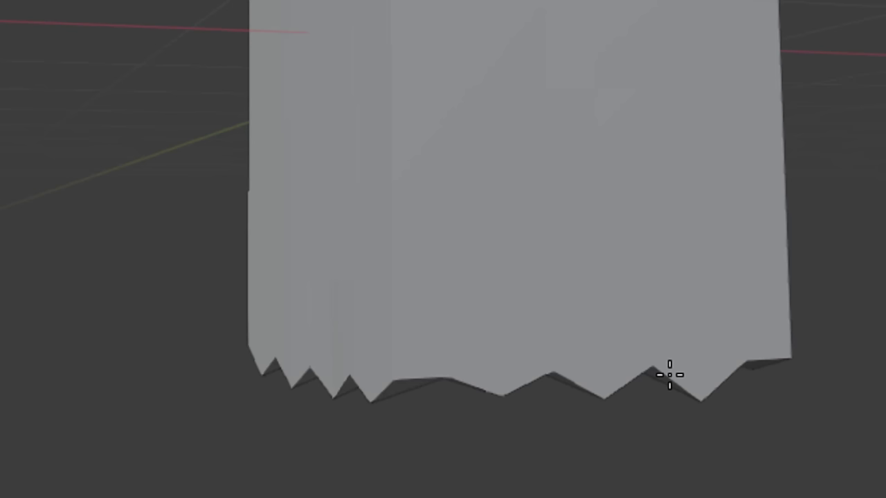
left_click_drag(669, 372, 309, 425)
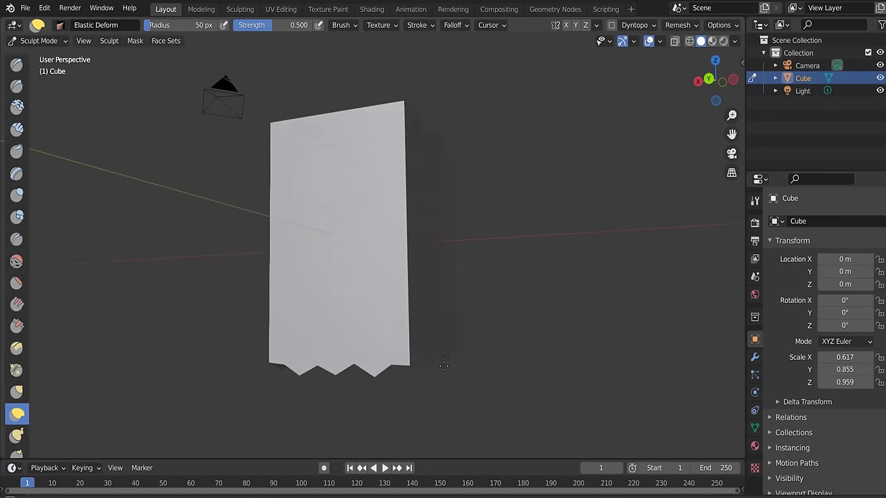
middle_click_drag(403, 410, 443, 415)
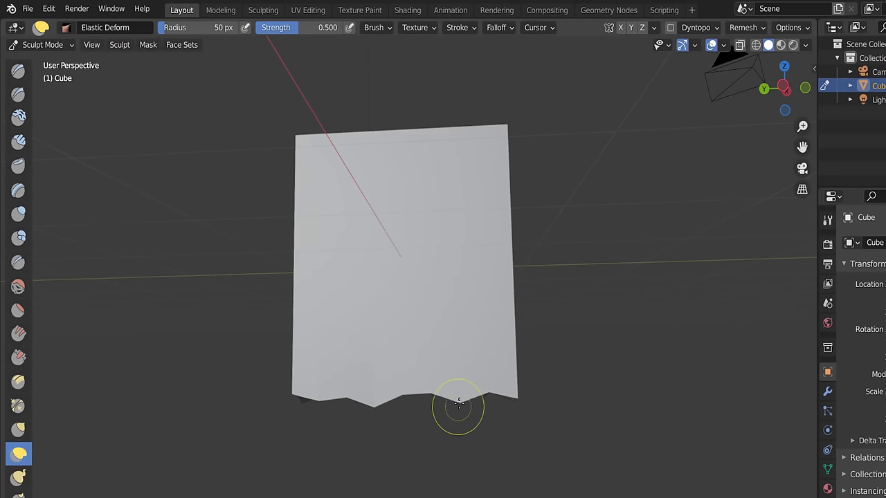
middle_click_drag(591, 378, 477, 392)
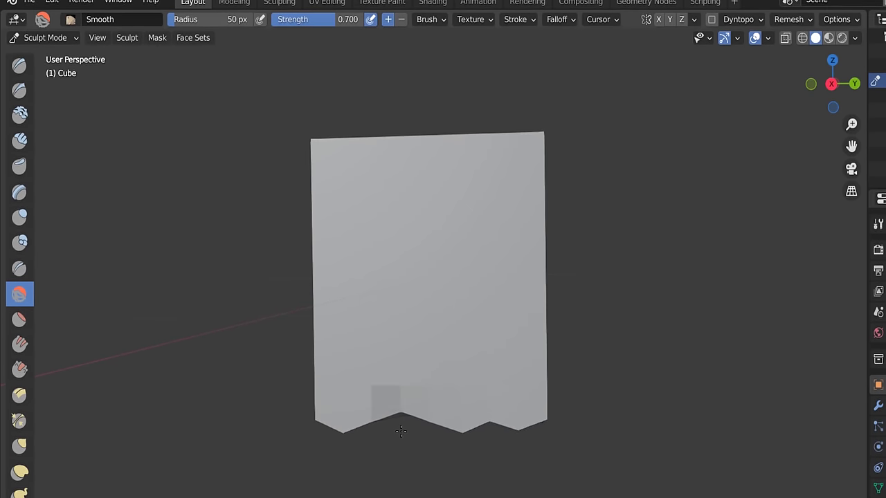
Round off the block's top edges and corners with the Smooth brush from all angles.
middle_click_drag(378, 400, 353, 211)
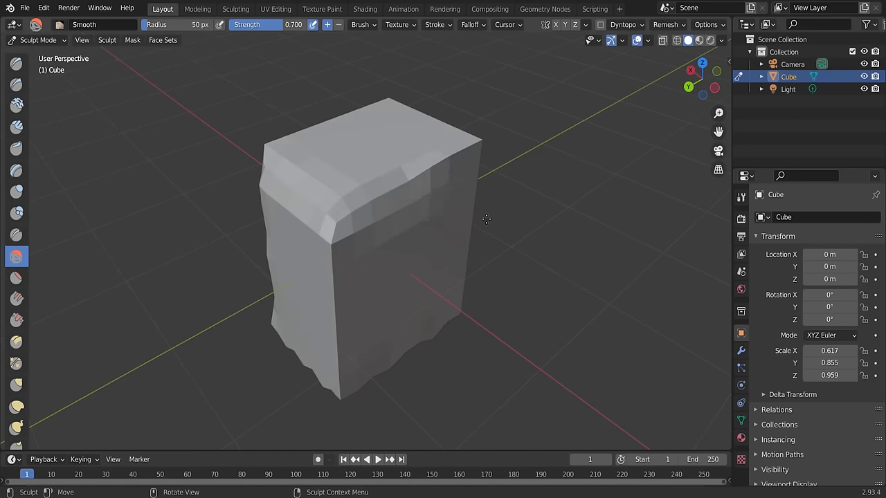
middle_click_drag(487, 218, 382, 210)
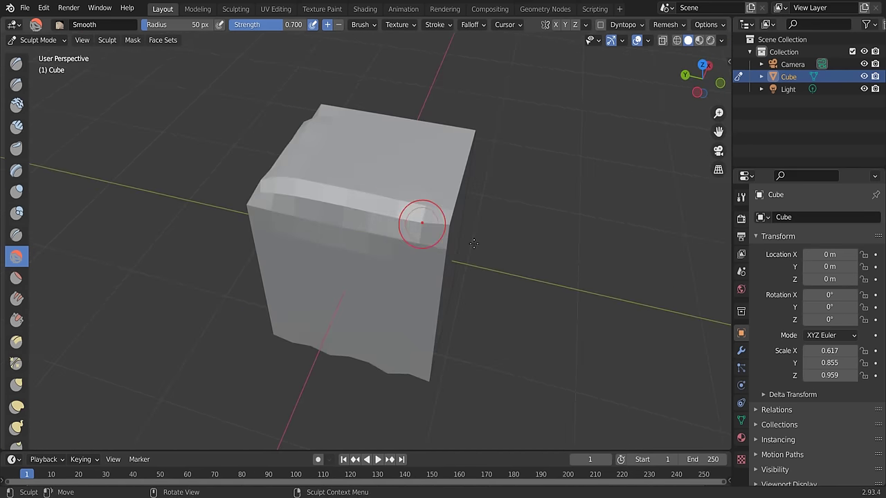
middle_click_drag(474, 243, 298, 325)
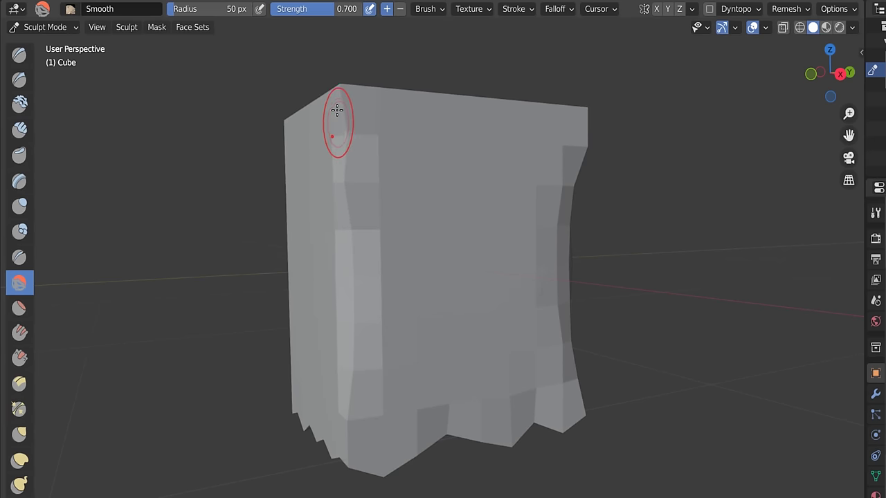
middle_click_drag(338, 110, 419, 381)
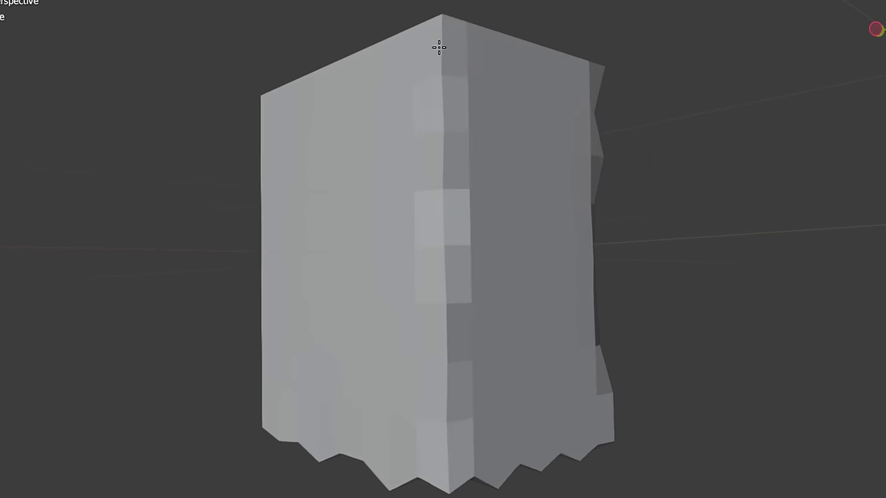
middle_click_drag(352, 198, 397, 204)
middle_click_drag(615, 209, 516, 305)
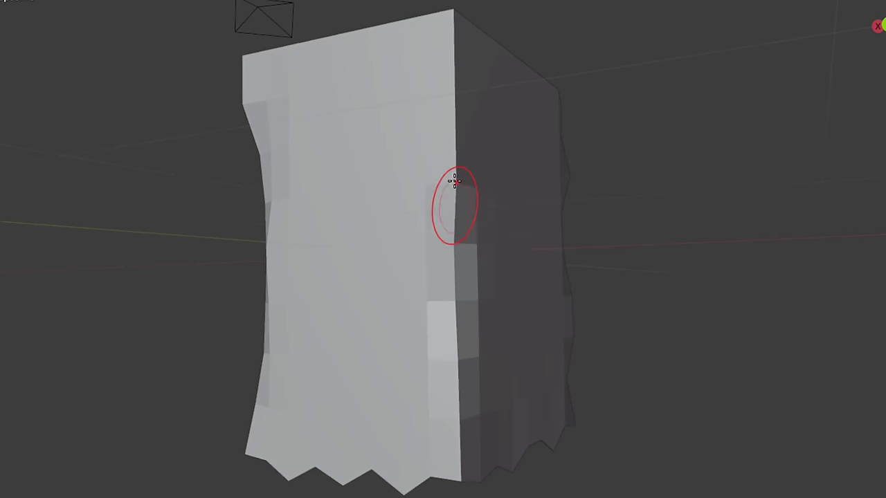
middle_click_drag(450, 161, 454, 220)
middle_click_drag(362, 176, 317, 235)
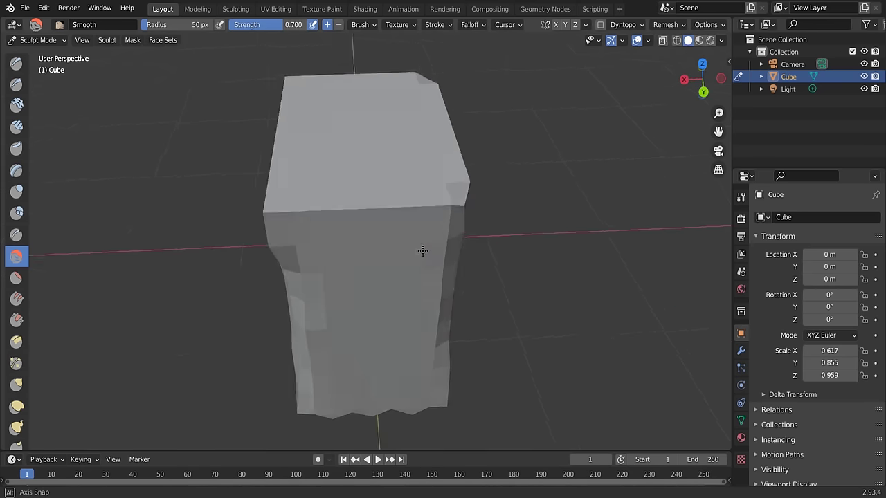
middle_click_drag(344, 265, 472, 261)
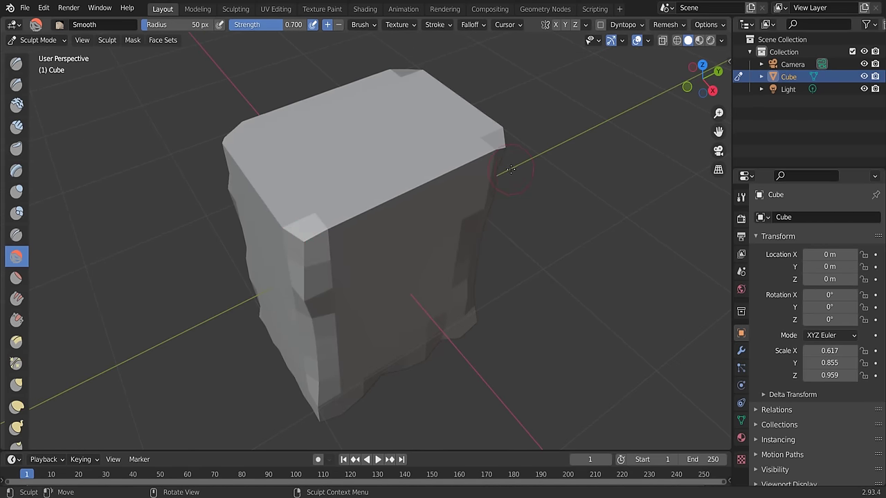
middle_click_drag(511, 168, 590, 191)
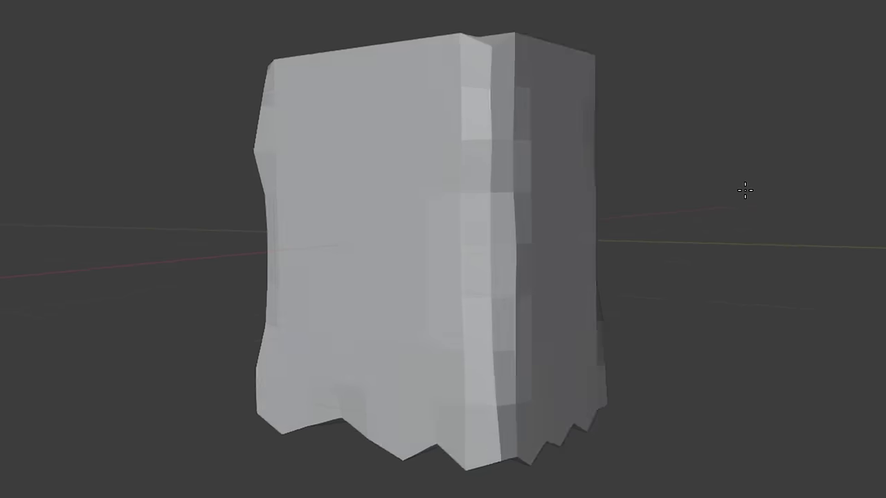
middle_click_drag(746, 191, 784, 195)
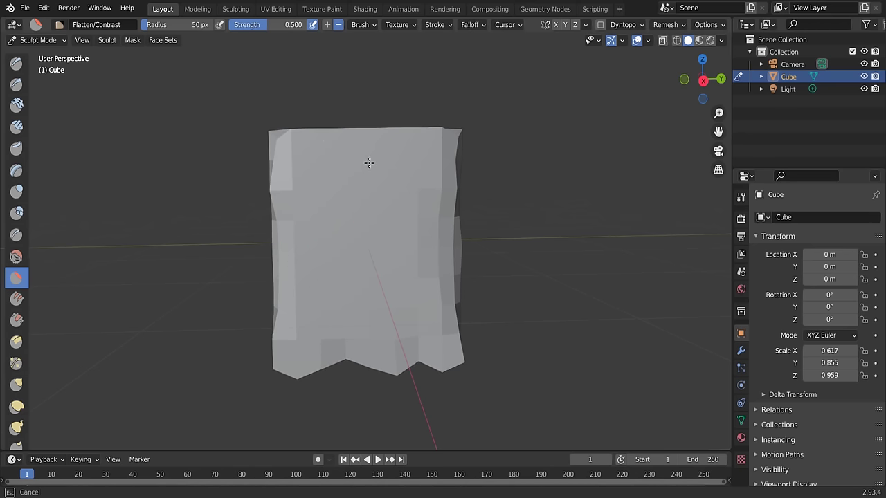
Sculpt the block's sides with the Flatten/Contrast and Smooth brushes.
middle_click_drag(369, 162, 507, 246)
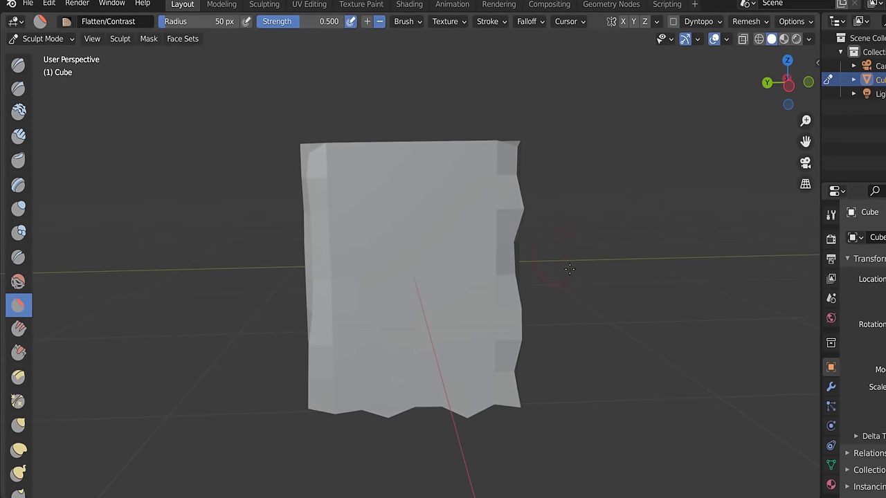
middle_click_drag(569, 268, 386, 202)
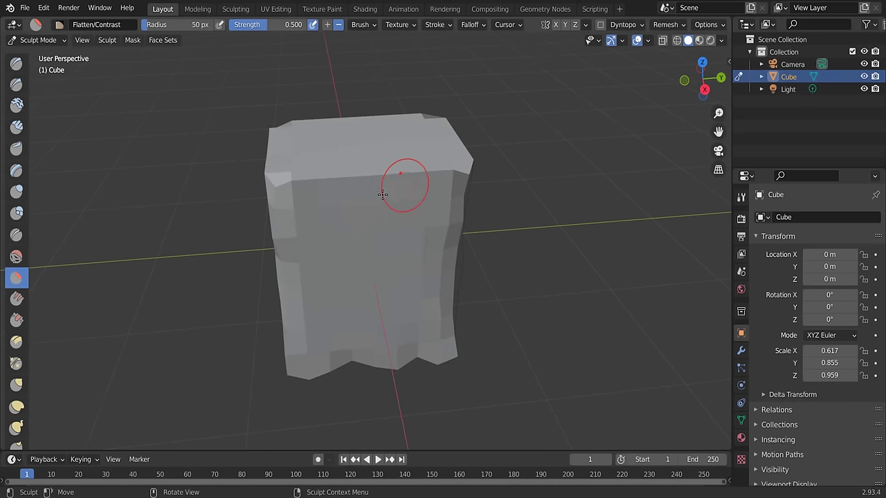
key("shift+s")
mouse_move(313, 184)
middle_mouse_down()
mouse_move(494, 191)
mouse_move(411, 178)
mouse_move(491, 214)
middle_mouse_up()
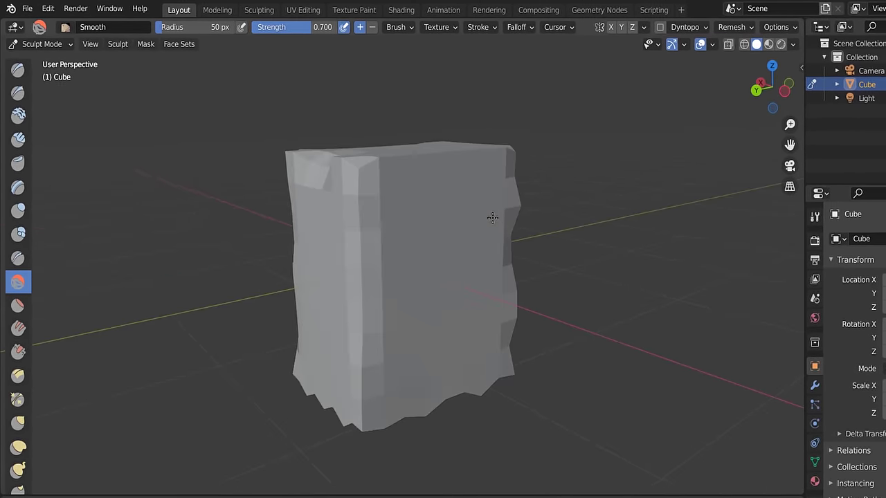
Carve wrinkles into every side of the block with the Crease brush.
left_click(18, 247)
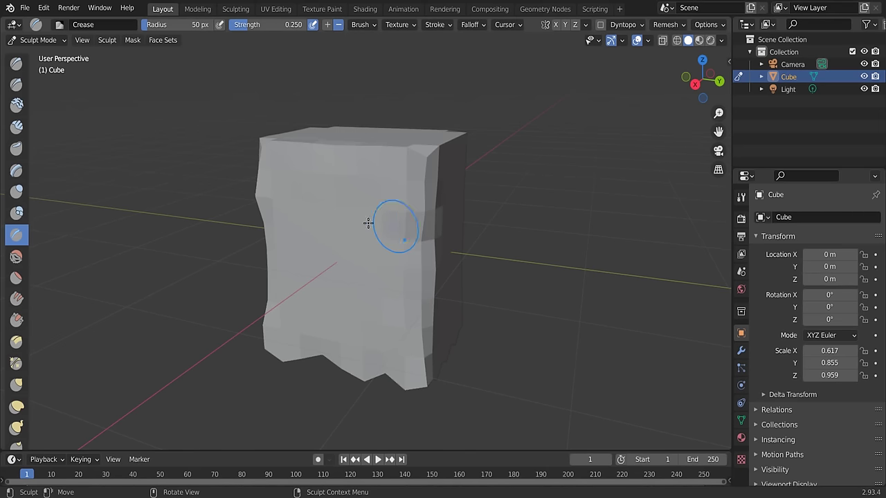
middle_click_drag(369, 222, 371, 211)
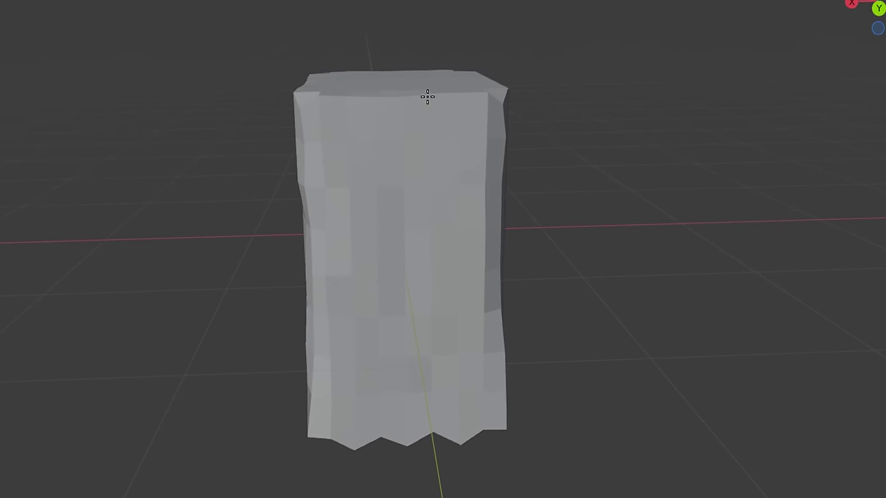
middle_click_drag(572, 133, 407, 131)
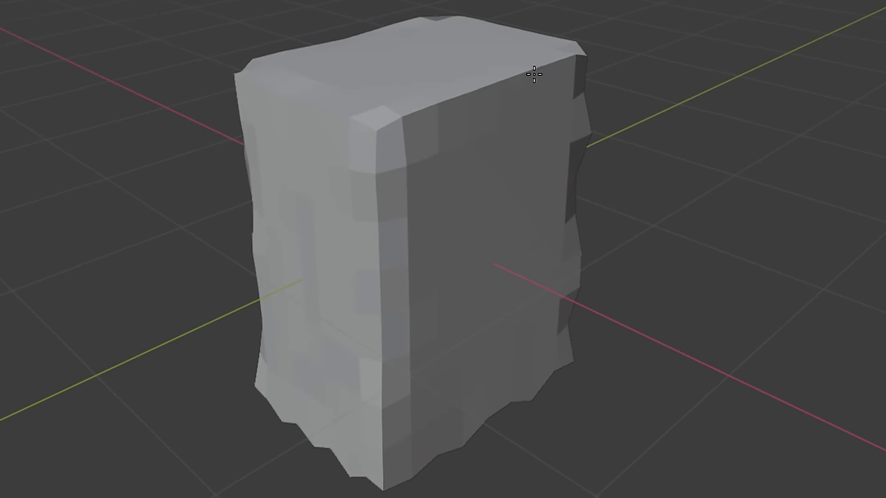
mouse_move(535, 74)
middle_mouse_down()
mouse_move(540, 168)
mouse_move(421, 200)
mouse_move(296, 79)
middle_mouse_up()
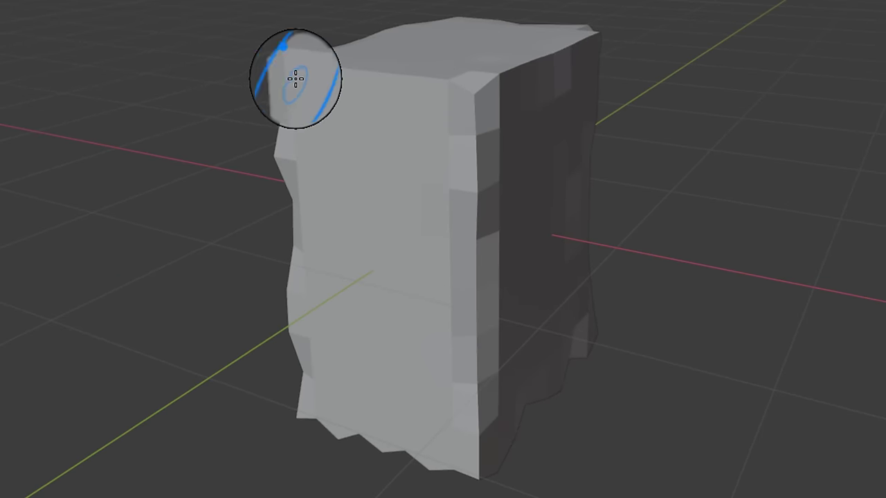
middle_click_drag(635, 206, 326, 143)
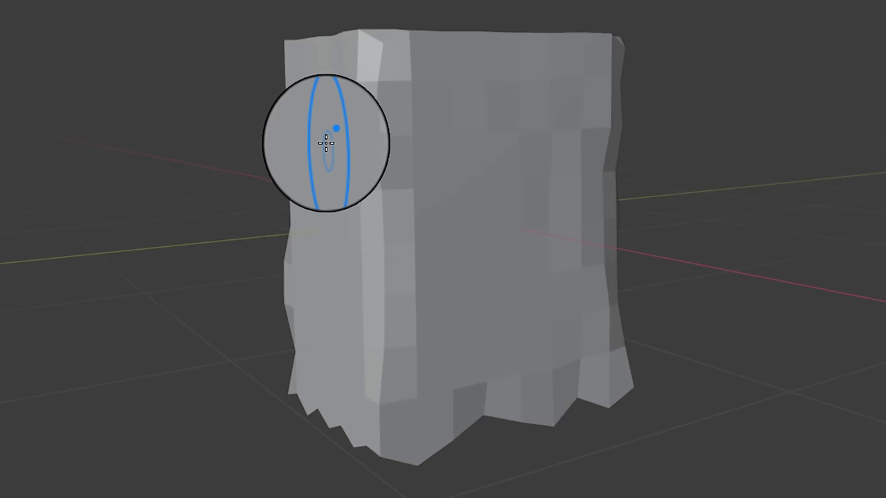
mouse_move(363, 208)
middle_mouse_down()
mouse_move(683, 277)
mouse_move(511, 259)
middle_mouse_up()
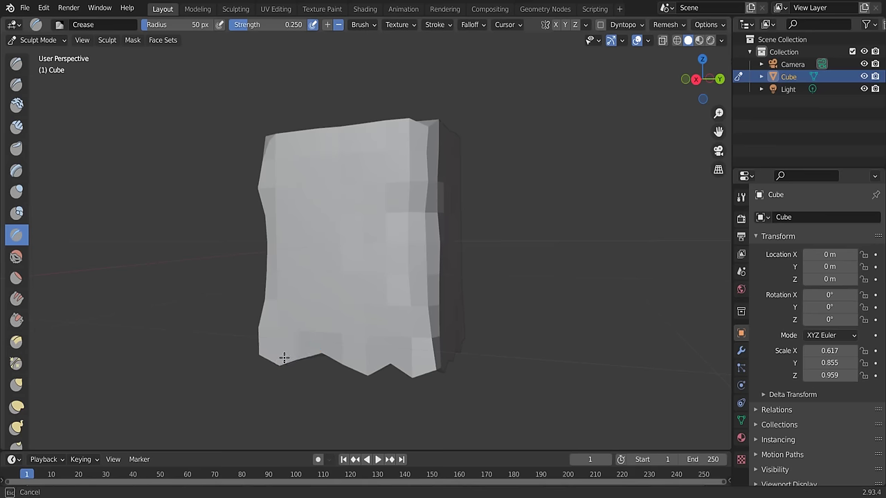
mouse_move(514, 355)
middle_mouse_down()
mouse_move(443, 400)
mouse_move(460, 385)
middle_mouse_up()
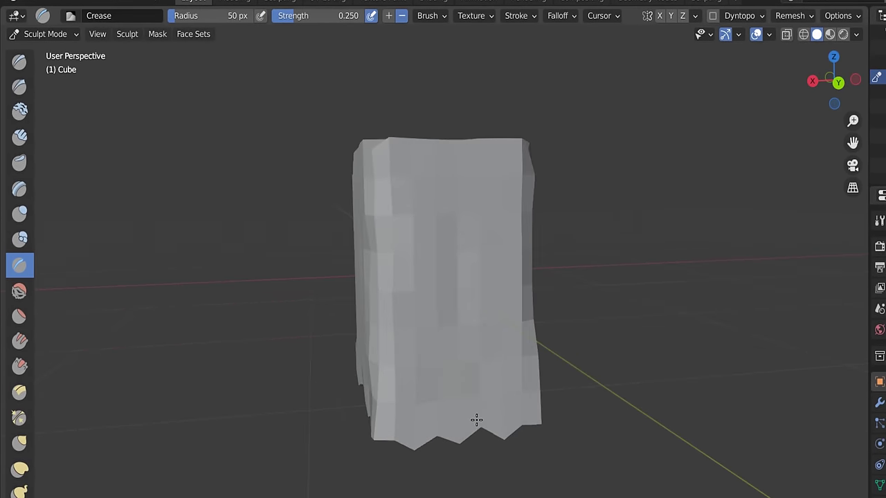
mouse_move(513, 405)
middle_mouse_down()
mouse_move(487, 404)
mouse_move(500, 197)
mouse_move(436, 181)
mouse_move(519, 233)
mouse_move(471, 263)
mouse_move(413, 279)
mouse_move(260, 283)
mouse_move(208, 270)
middle_mouse_up()
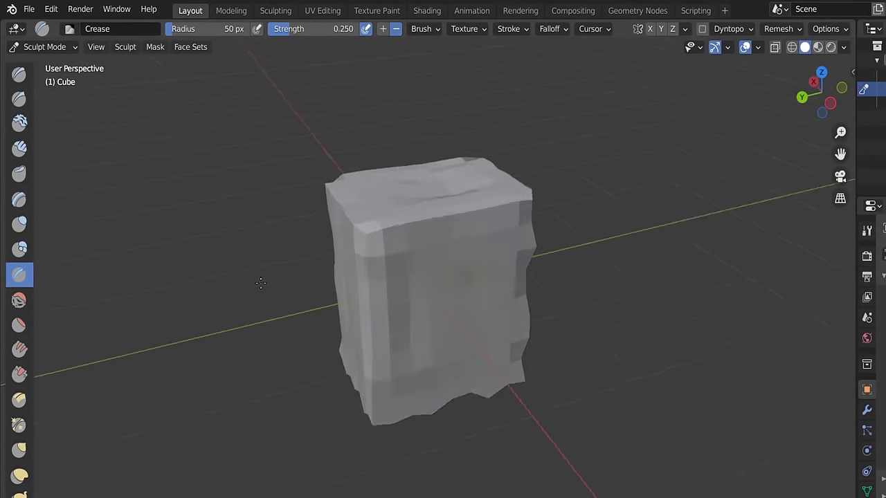
Build up lumps around the block with Clay Strips, then return to Edit Mode.
left_click(24, 149)
middle_click_drag(348, 160, 327, 190)
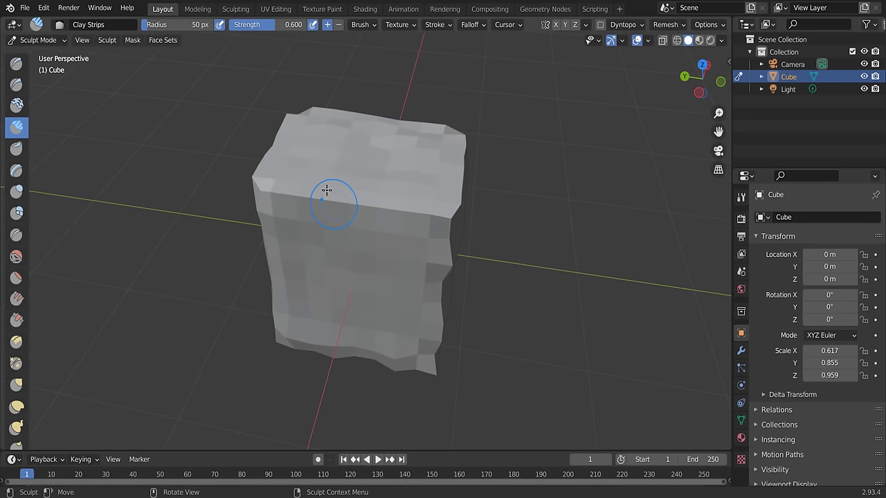
middle_click_drag(381, 208, 482, 152)
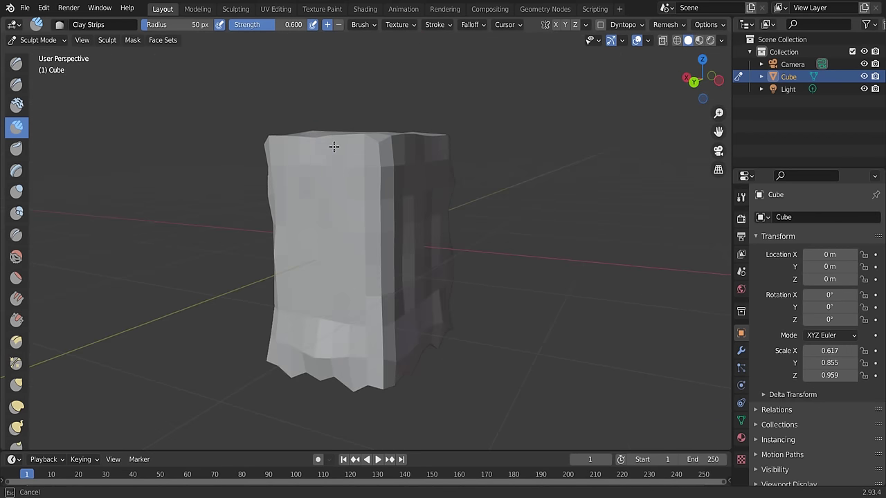
middle_click_drag(334, 210, 335, 188)
mouse_move(383, 225)
middle_mouse_down()
mouse_move(382, 247)
mouse_move(228, 242)
mouse_move(339, 245)
middle_mouse_up()
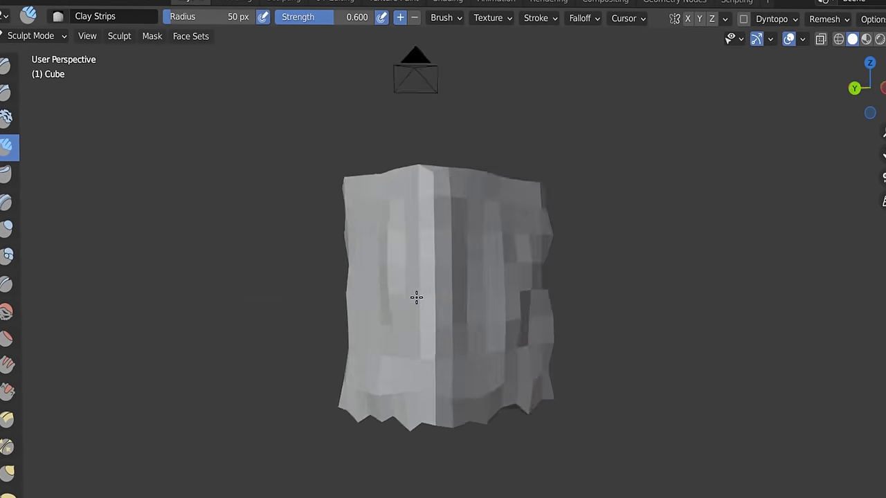
mouse_move(416, 297)
middle_mouse_down()
mouse_move(316, 312)
mouse_move(464, 439)
middle_mouse_up()
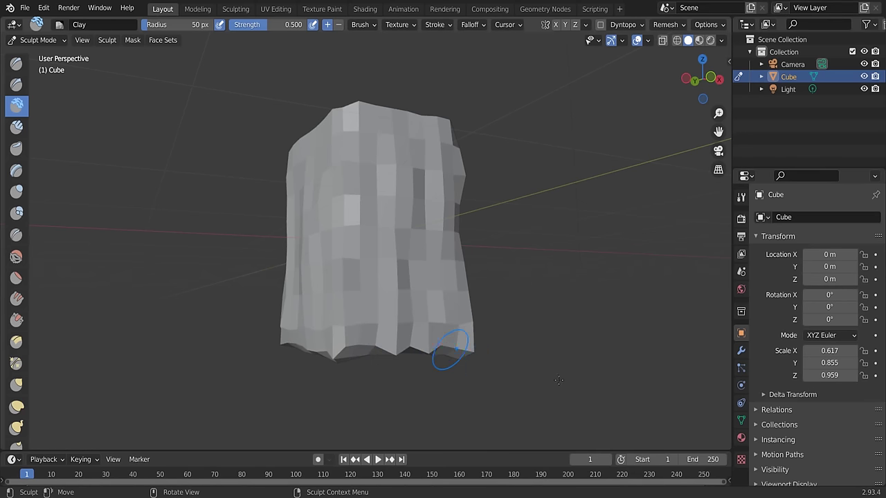
middle_click_drag(559, 380, 342, 348)
middle_click_drag(458, 340, 339, 374)
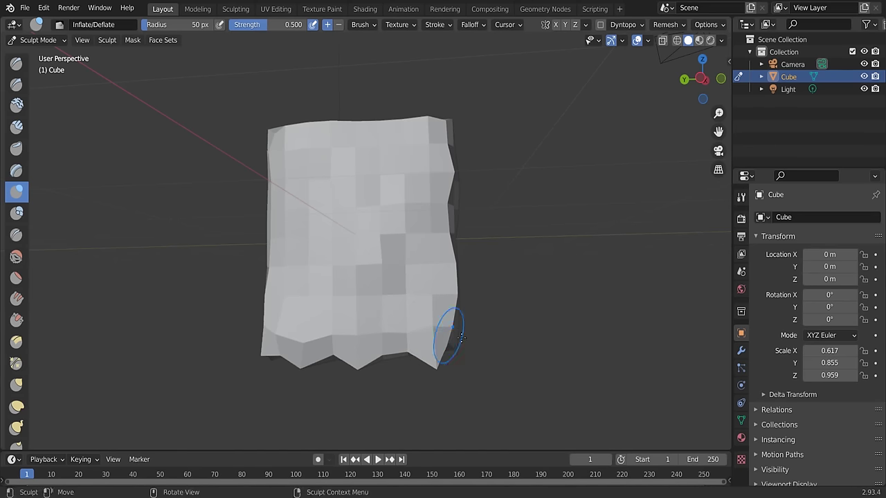
mouse_move(461, 337)
middle_mouse_down()
mouse_move(326, 346)
mouse_move(376, 336)
mouse_move(485, 347)
middle_mouse_up()
key("Tab")
left_click(38, 39)
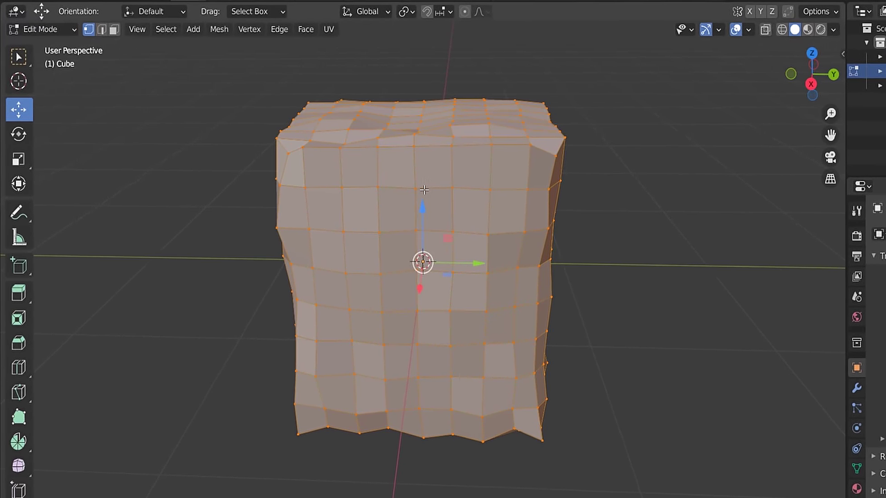
Subdivide the bag mesh once more, turn on viewport Statistics, and switch to Sculpt Mode.
right_click(365, 181)
left_click(365, 181)
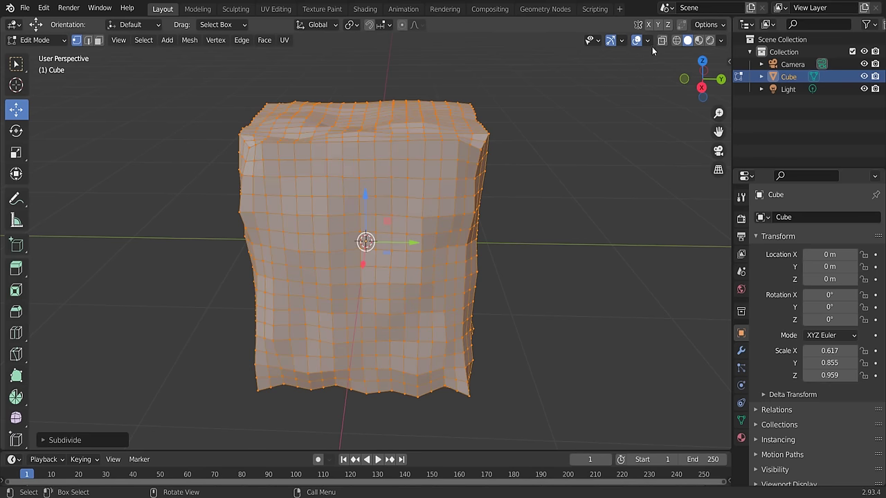
left_click(648, 40)
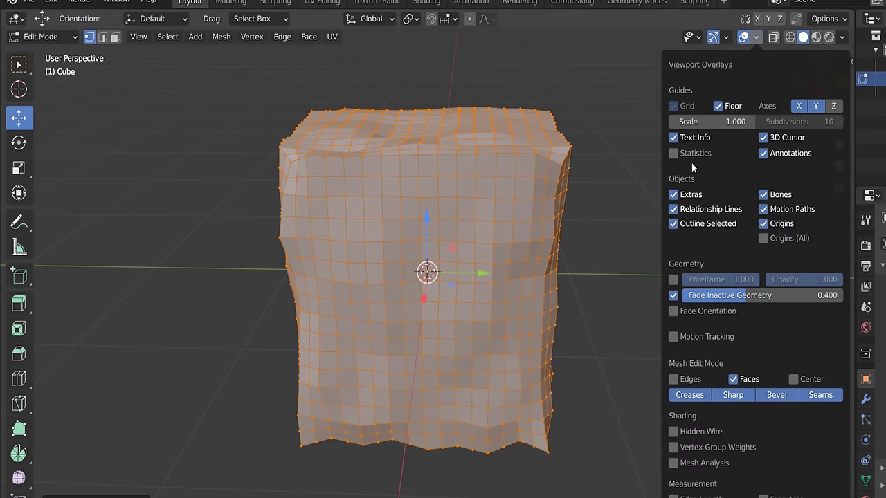
left_click(674, 153)
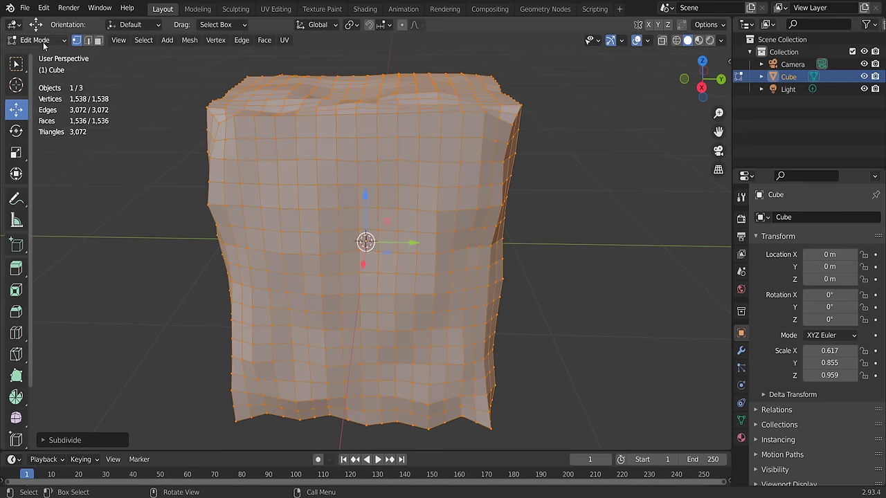
left_click(39, 40)
left_click(40, 80)
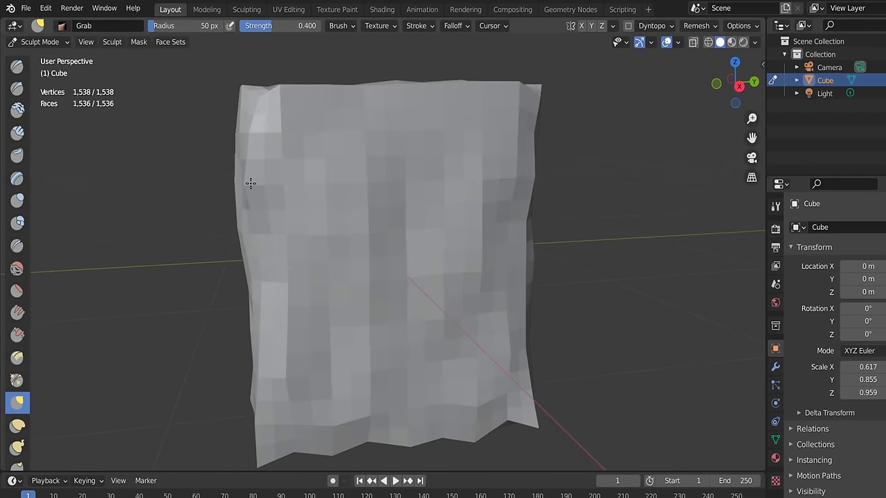
Pull sections of the bag's bottom edge lower with the Grab brush into jagged points.
mouse_move(250, 183)
middle_mouse_down()
mouse_move(346, 228)
mouse_move(340, 250)
middle_mouse_up()
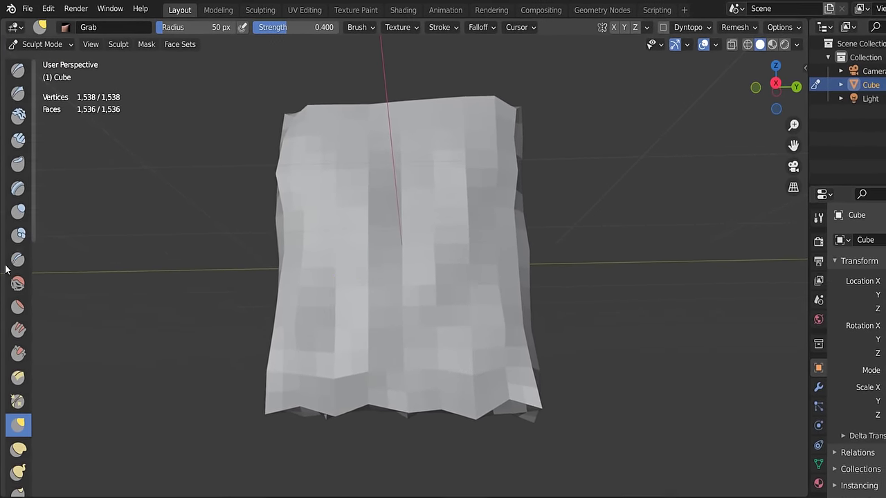
left_click(18, 283)
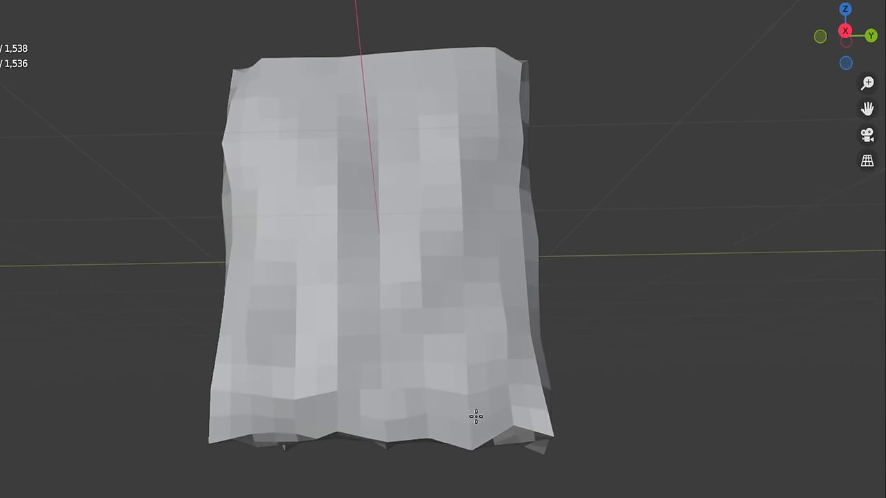
middle_click_drag(571, 333, 413, 350)
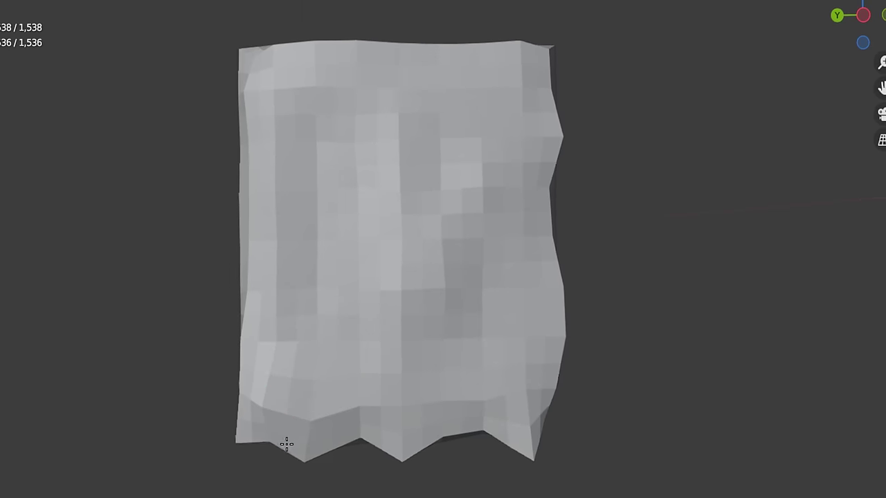
middle_click_drag(287, 443, 461, 188)
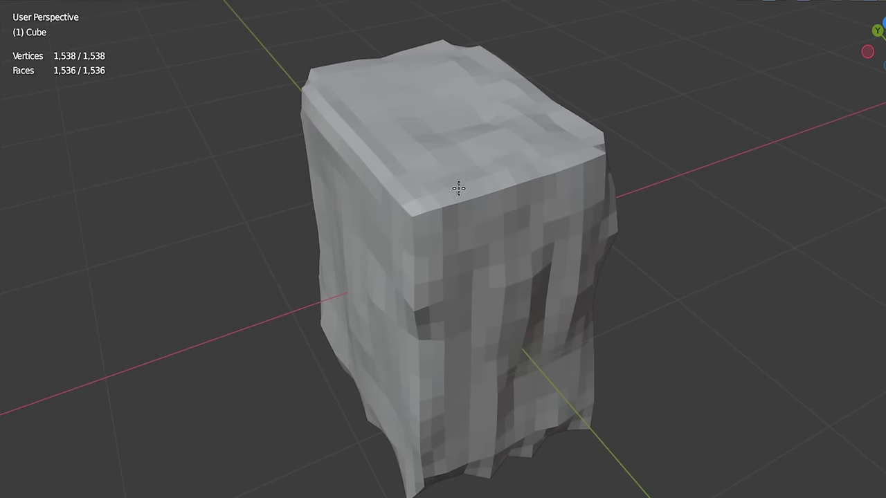
middle_click_drag(628, 197, 492, 205)
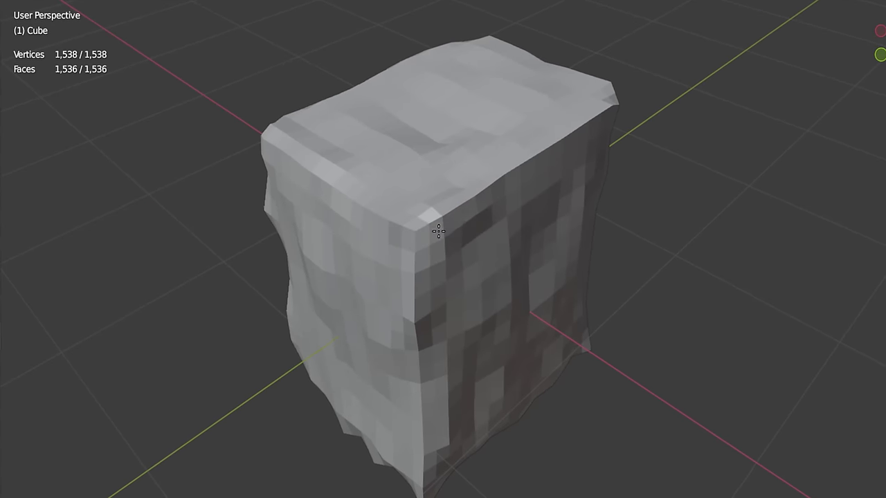
mouse_move(395, 225)
middle_mouse_down()
mouse_move(475, 316)
mouse_move(682, 248)
mouse_move(605, 281)
mouse_move(593, 322)
middle_mouse_up()
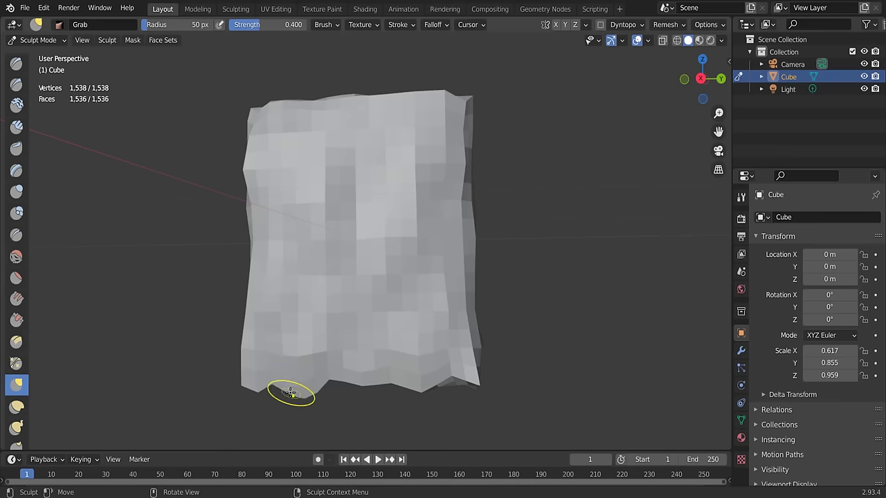
left_click_drag(320, 404, 319, 414)
left_click_drag(432, 401, 431, 411)
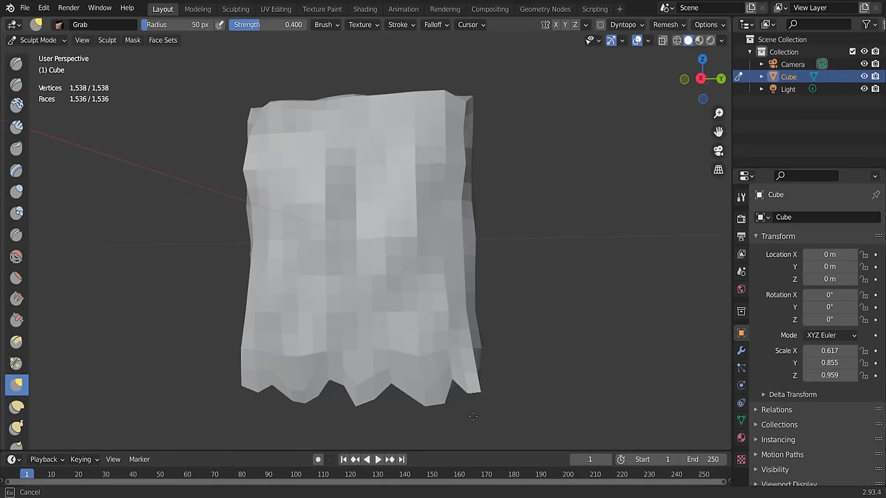
middle_click_drag(597, 434, 499, 424)
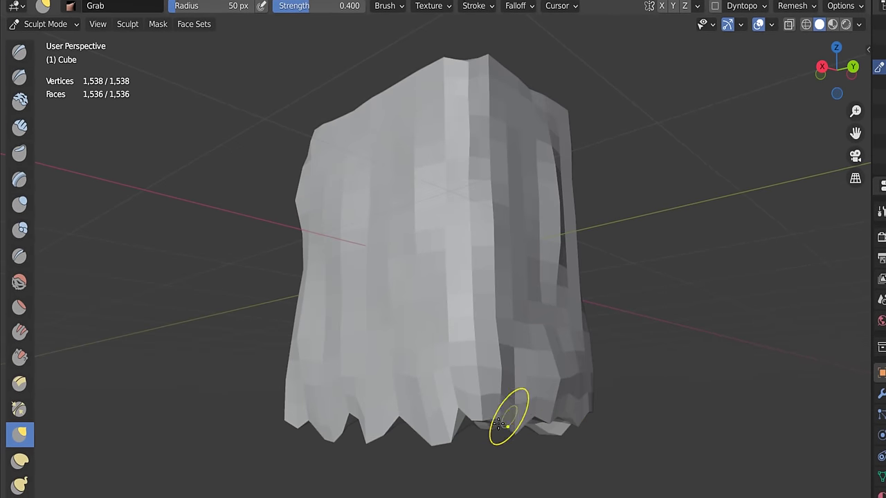
middle_click_drag(628, 430, 665, 423)
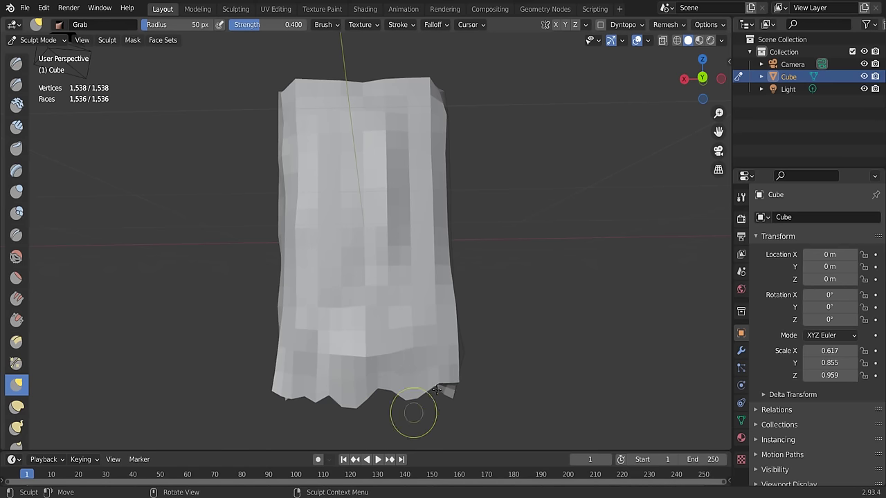
middle_click_drag(437, 390, 408, 366)
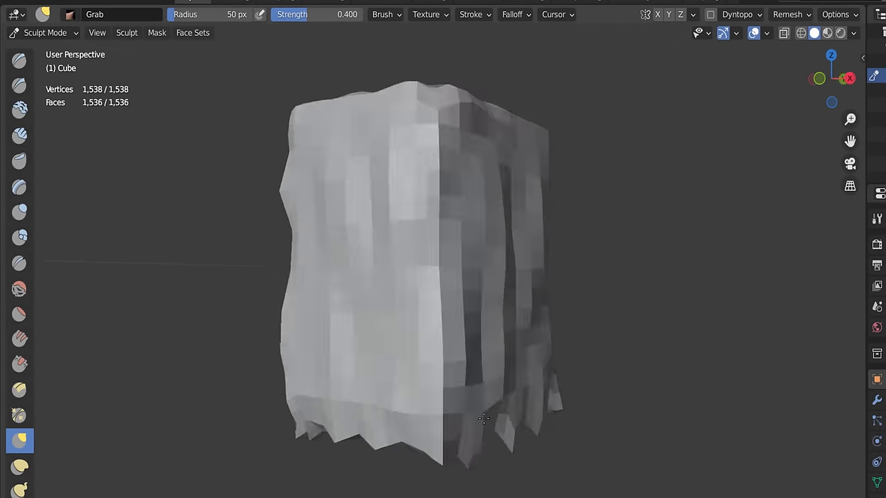
middle_click_drag(483, 418, 562, 410)
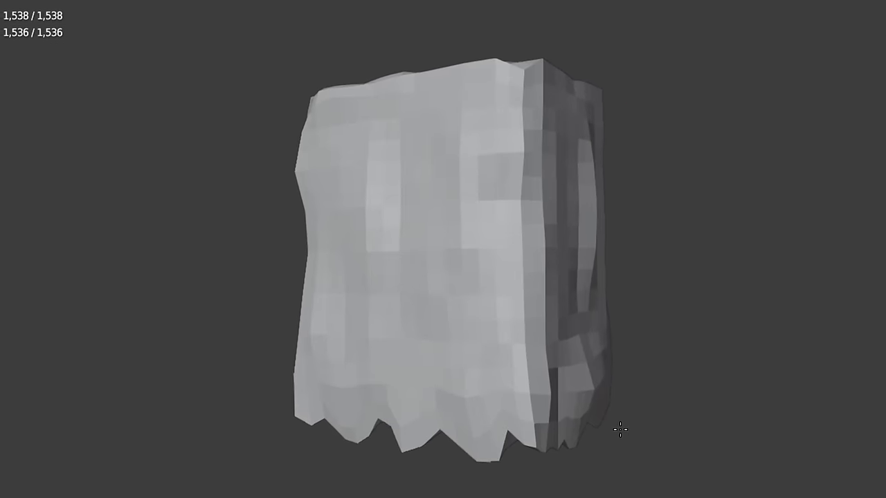
middle_click_drag(620, 429, 776, 443)
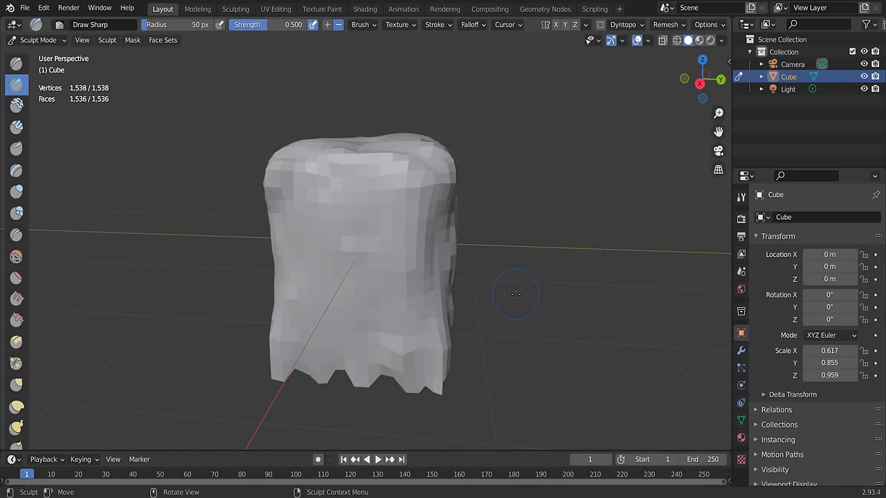
Orbit around the sculpted bag to inspect its shape from above, front and sides.
middle_click_drag(515, 294, 571, 262)
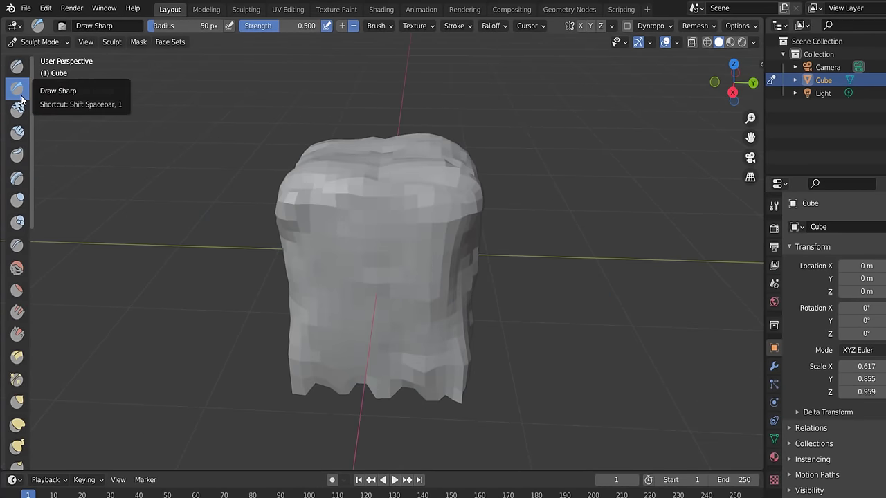
middle_click_drag(457, 173, 464, 213)
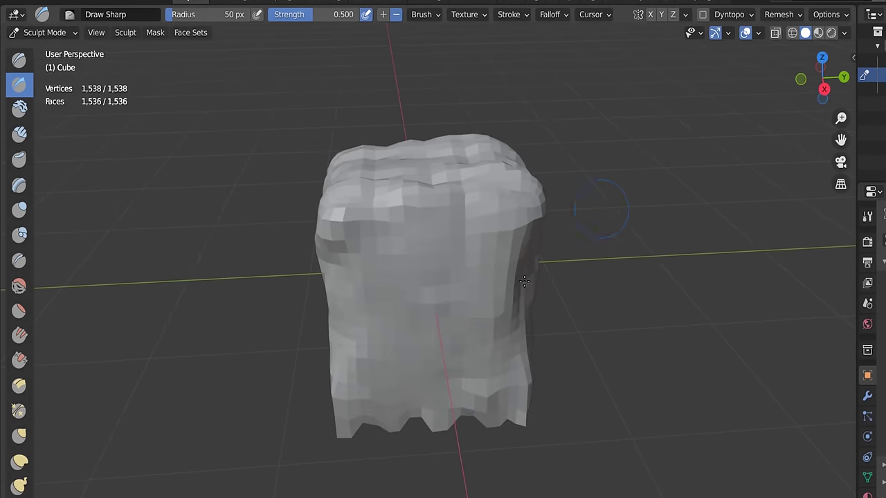
mouse_move(431, 268)
middle_mouse_down()
mouse_move(604, 74)
mouse_move(441, 213)
mouse_move(637, 158)
mouse_move(716, 162)
middle_mouse_up()
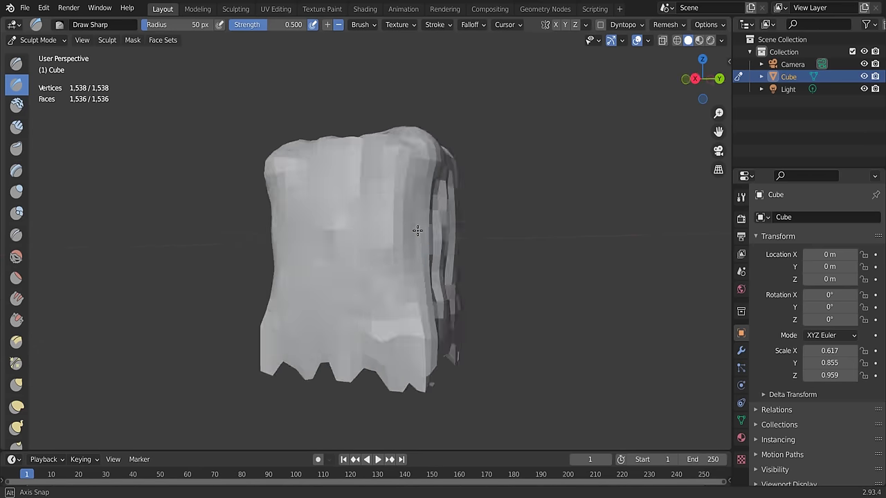
middle_click_drag(417, 230, 353, 279)
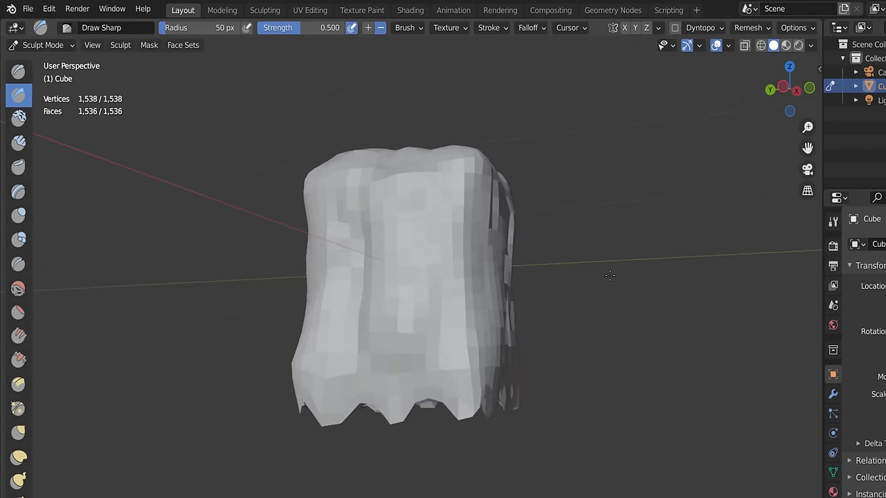
mouse_move(385, 337)
middle_mouse_down()
mouse_move(425, 366)
mouse_move(445, 356)
mouse_move(417, 344)
mouse_move(522, 325)
mouse_move(571, 334)
mouse_move(588, 325)
middle_mouse_up()
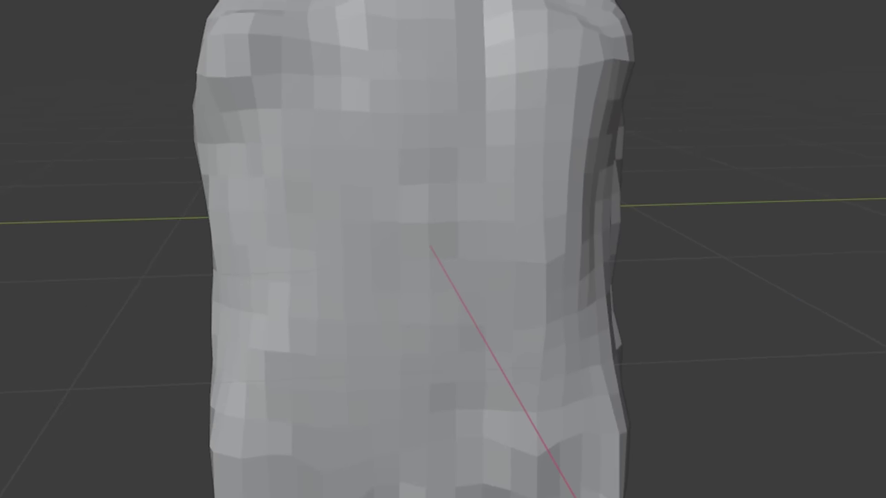
scroll(662, 230, "down", 2)
middle_click_drag(659, 245, 572, 180)
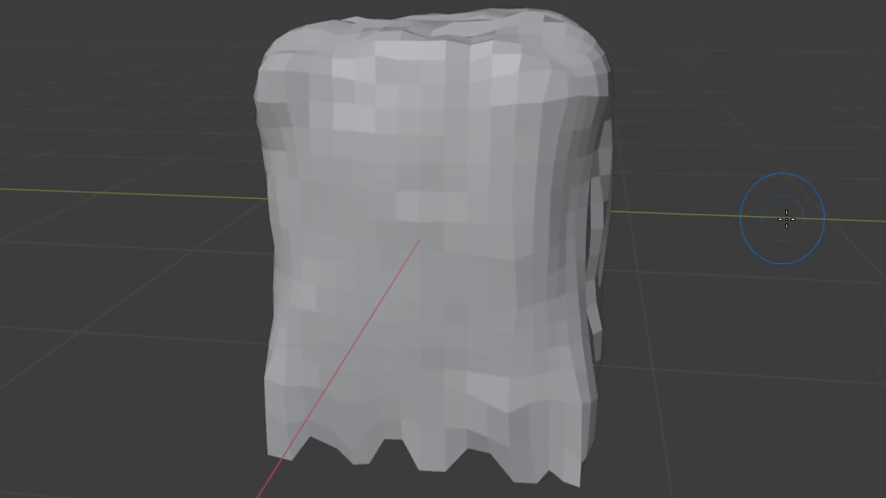
middle_click_drag(786, 219, 674, 385)
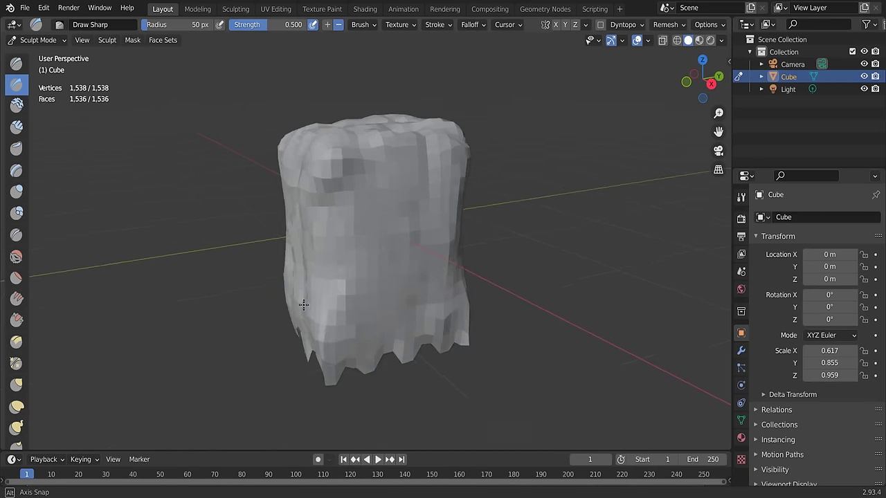
mouse_move(303, 304)
middle_mouse_down()
mouse_move(492, 306)
mouse_move(356, 443)
mouse_move(416, 332)
middle_mouse_up()
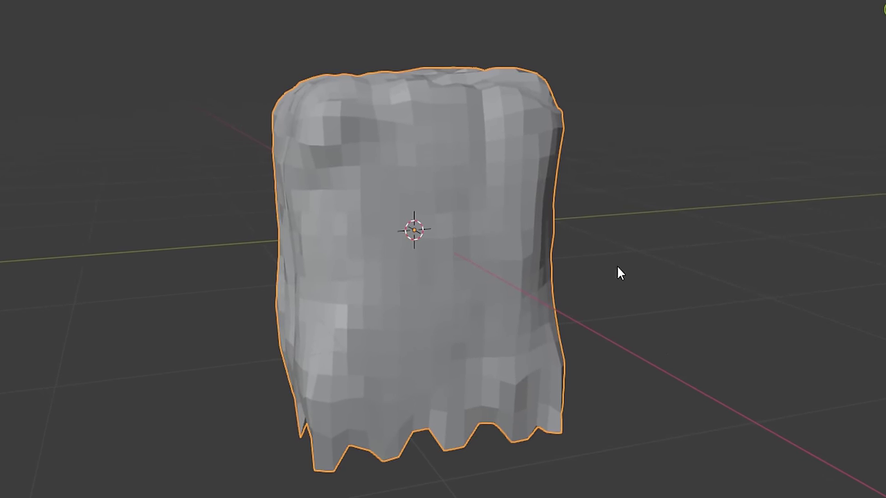
Apply Shade Smooth to the bag, then deselect it and orbit around the result.
right_click(408, 166)
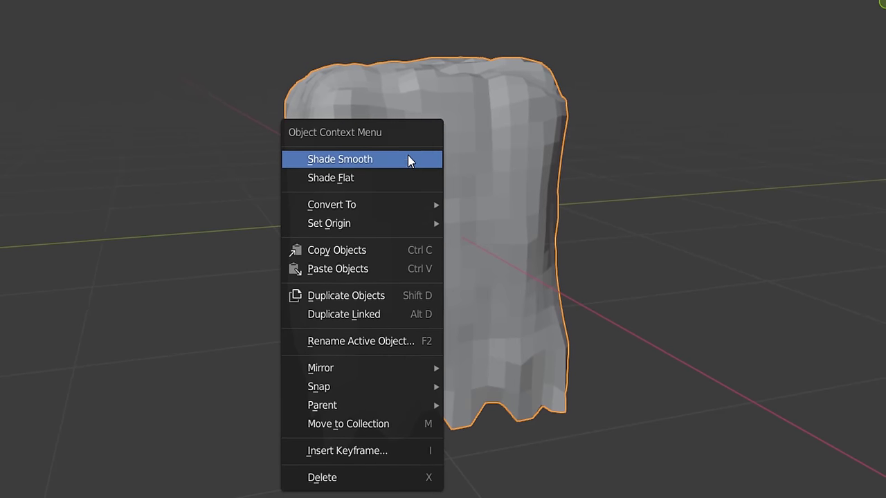
left_click(409, 158)
left_click(650, 316)
middle_click_drag(639, 336, 423, 354)
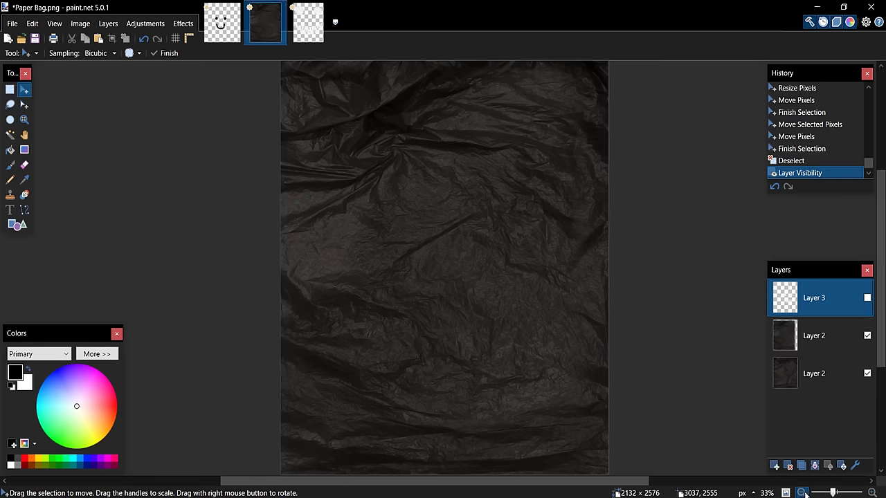
Zoom the canvas to 25%, merge the bag texture layer down and lower its brightness to 11.
left_click(802, 492)
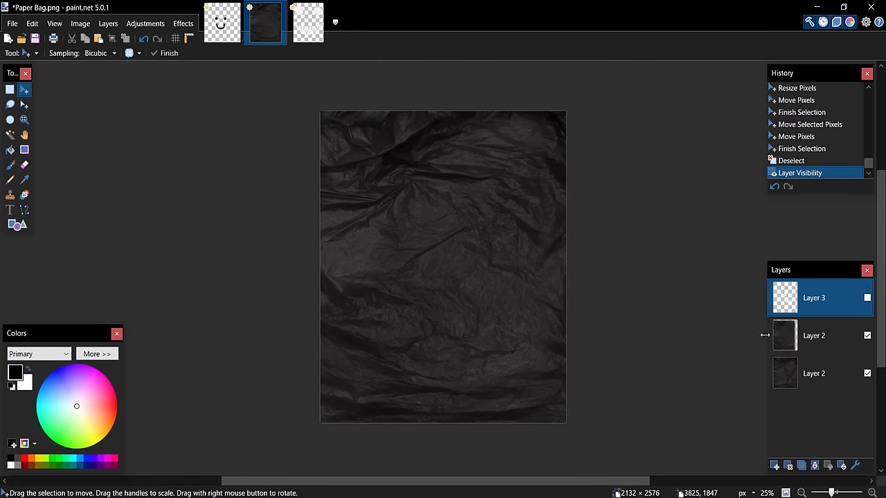
left_click(817, 466)
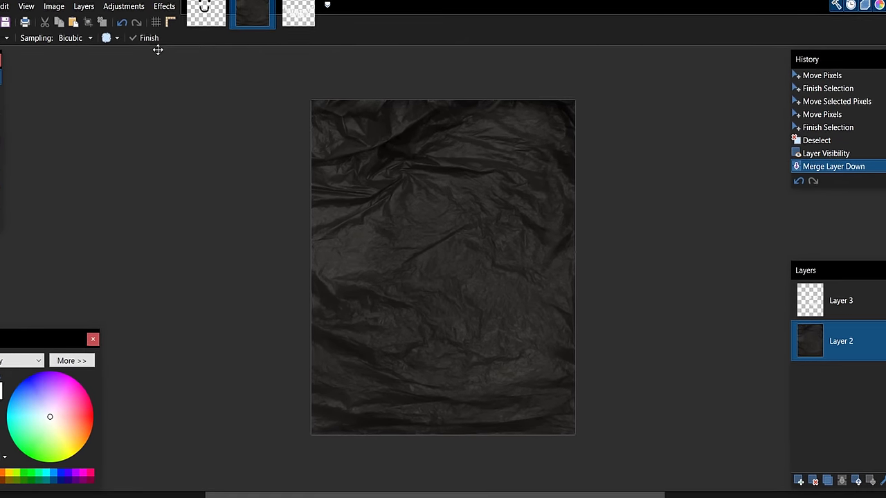
left_click(118, 3)
left_click(132, 43)
left_click_drag(413, 206, 192, 221)
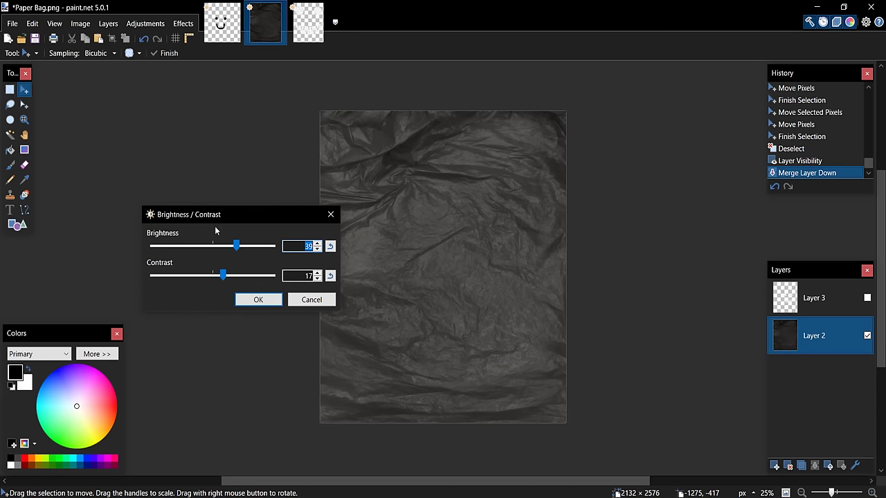
left_click_drag(236, 247, 215, 276)
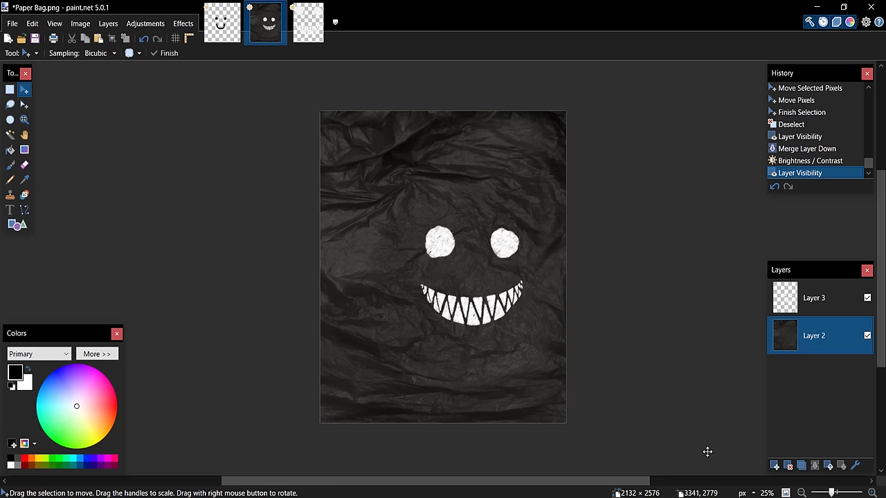
Select the face layer and merge it down into Layer 2 with Ctrl+M.
left_click(872, 493)
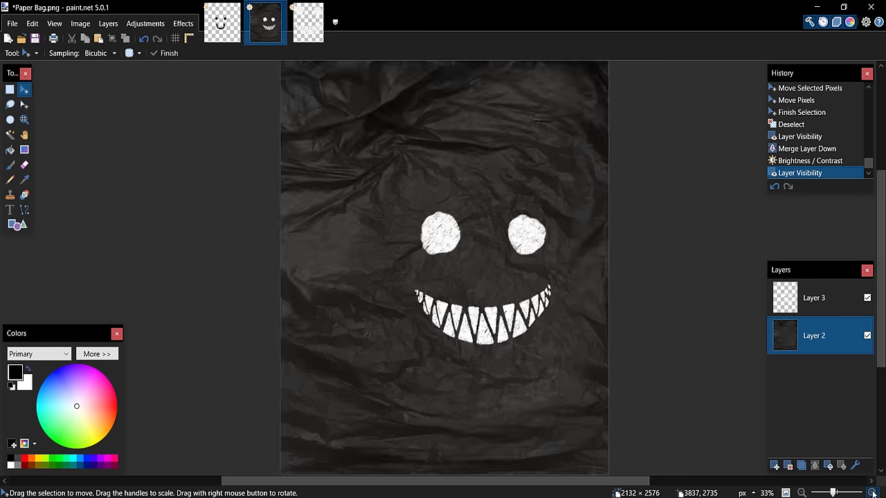
left_click(801, 493)
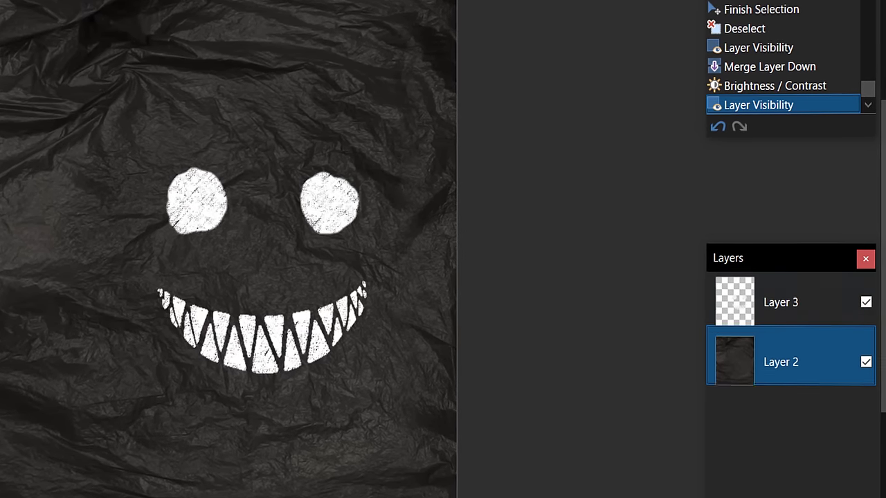
left_click(781, 303)
key("ctrl+m")
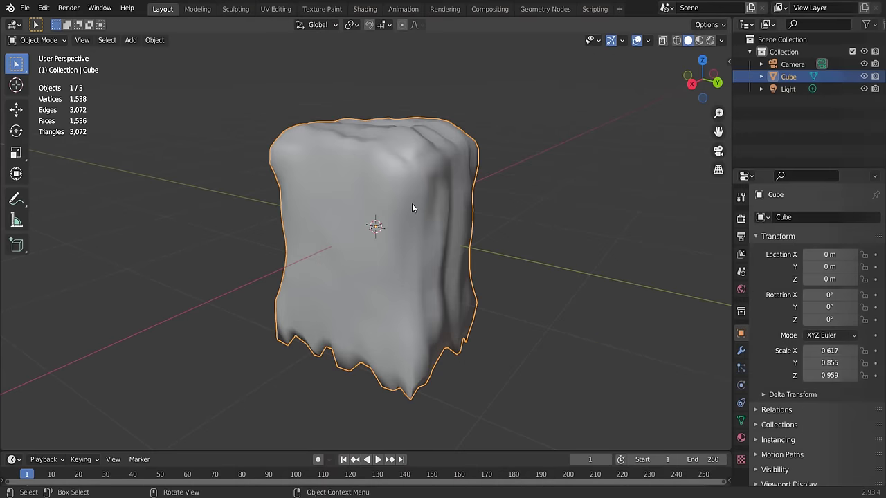
Set the cube material's Base Color to an Image Texture loaded from trash bag.png.
left_click(742, 437)
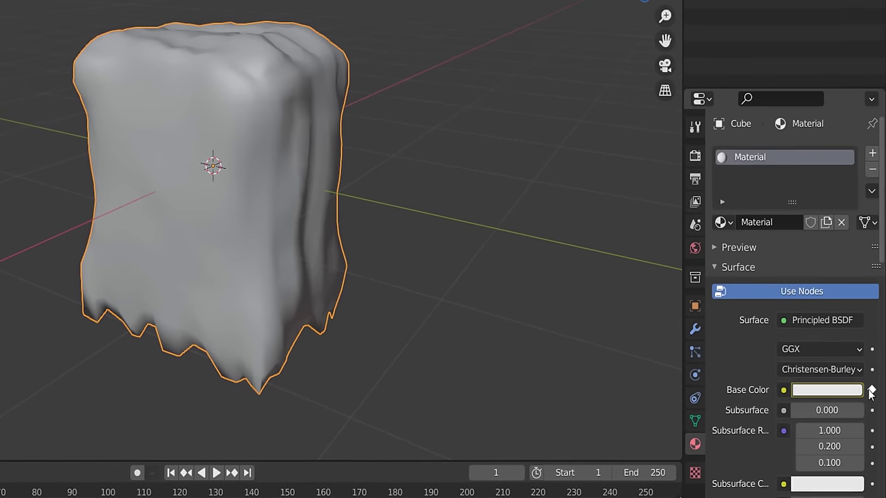
left_click(783, 389)
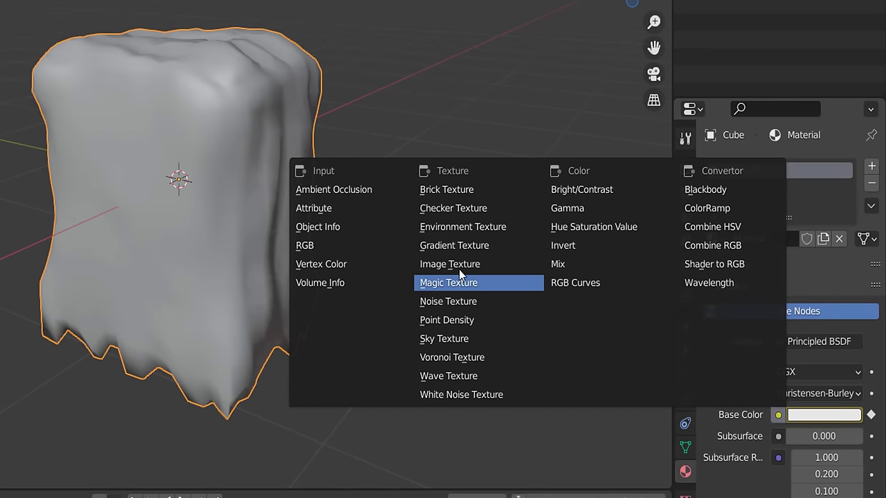
left_click(459, 265)
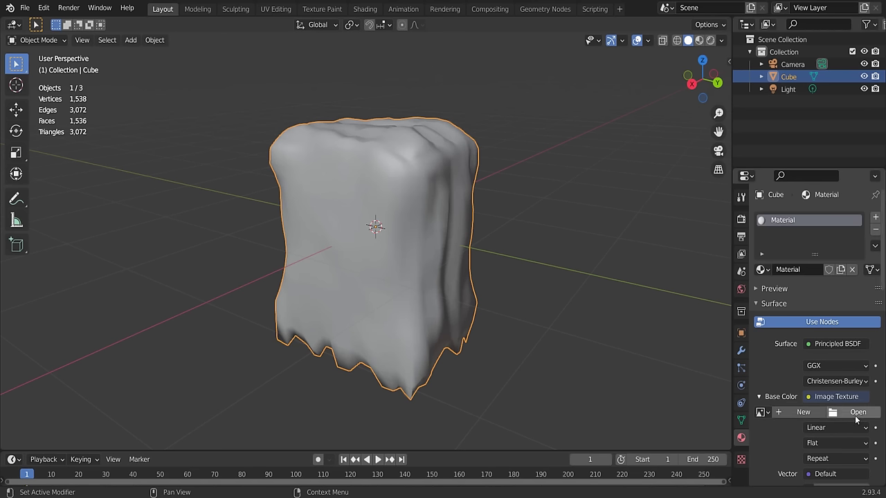
left_click(857, 412)
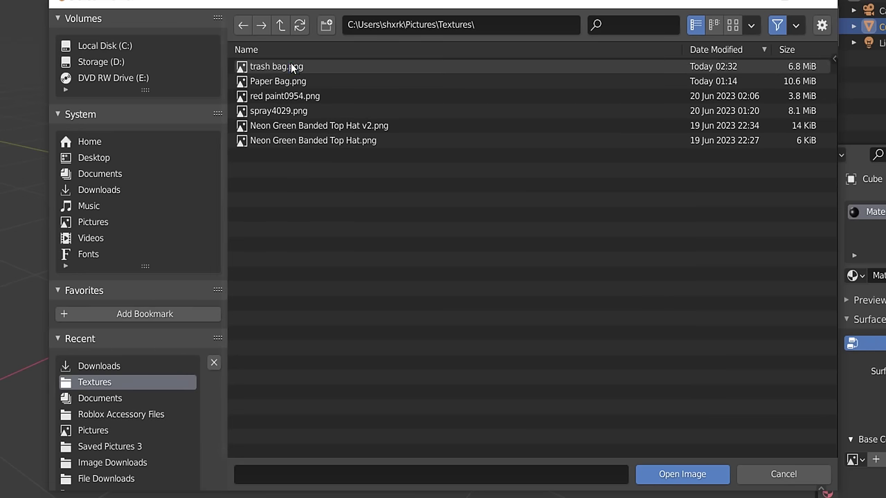
left_click(291, 68)
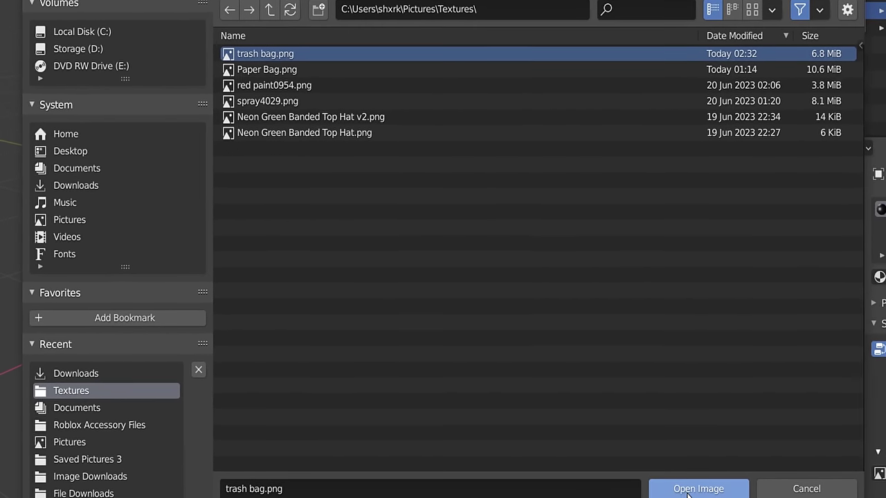
left_click(713, 493)
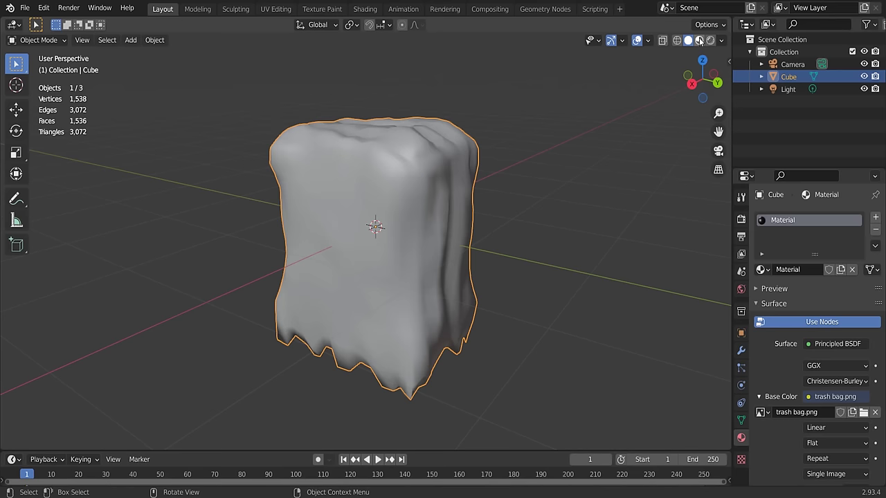
Orbit around the cube to check the texture, then switch to the UV Editing workspace.
middle_click_drag(506, 265, 368, 259)
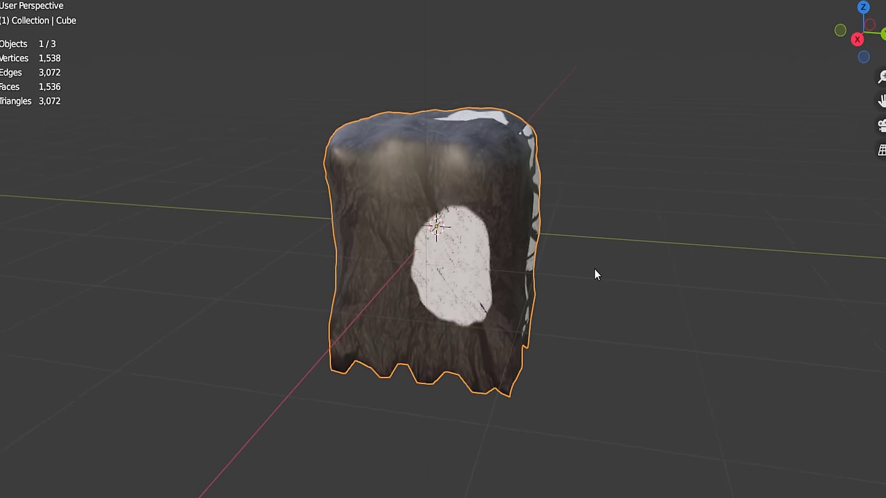
middle_click_drag(438, 270, 712, 284)
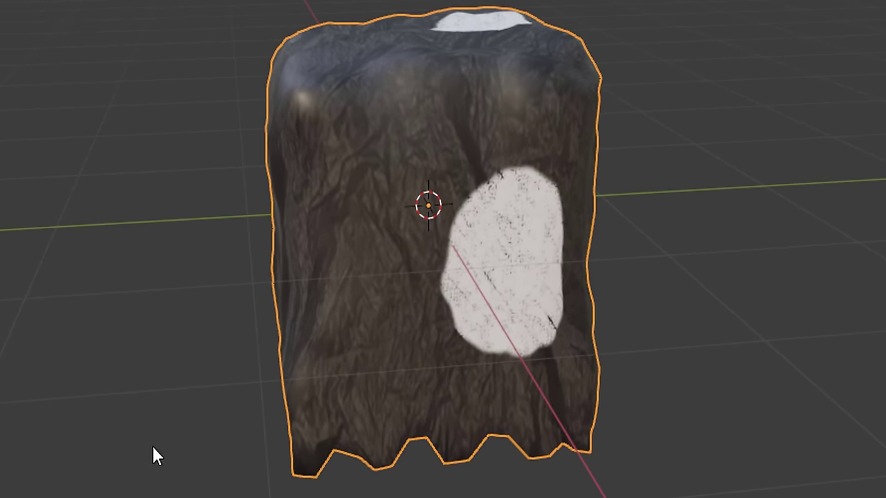
middle_click_drag(154, 455, 115, 416)
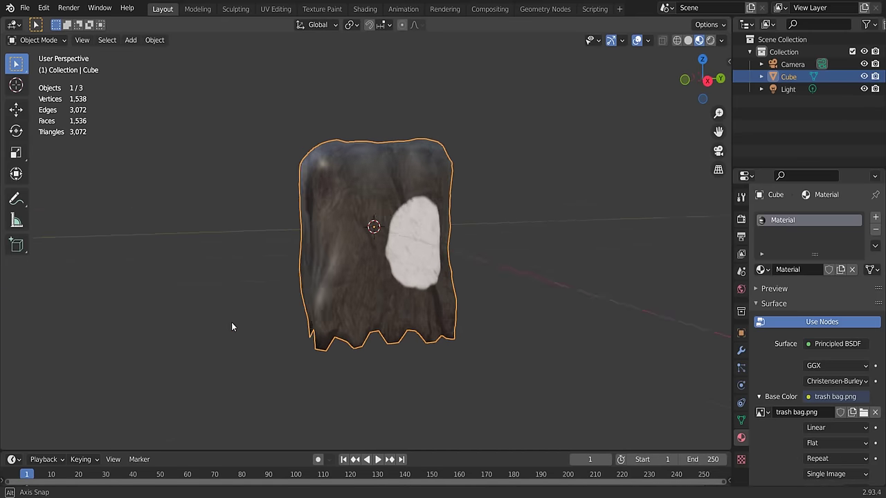
middle_click_drag(232, 326, 200, 343)
left_click(276, 9)
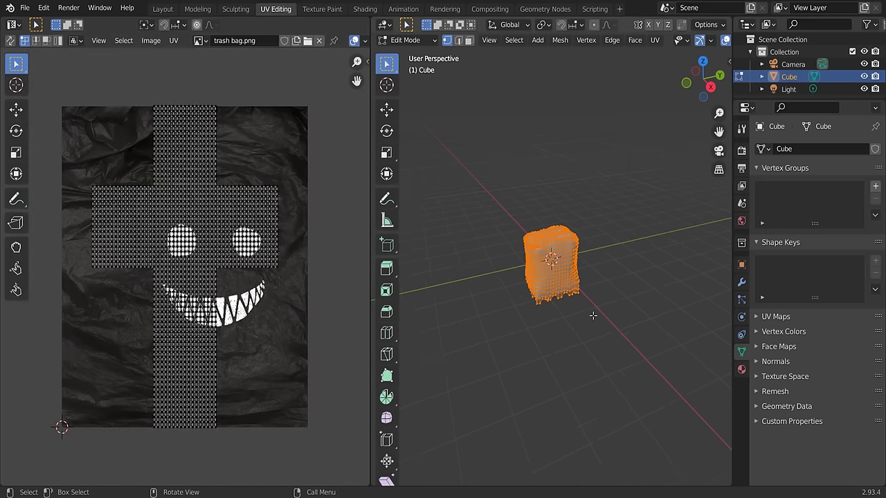
Show Material Preview, select all UVs and rotate the UV cross, then reset it axis-aligned.
middle_click_drag(585, 352, 740, 64)
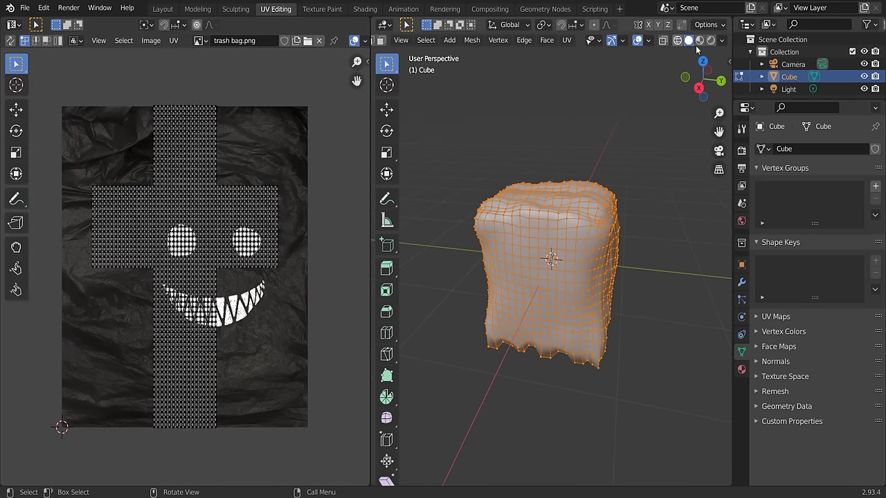
left_click(699, 41)
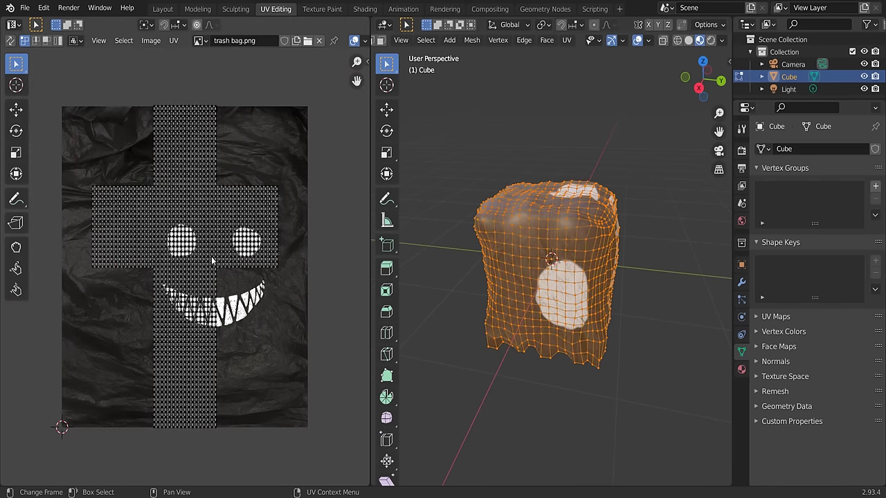
key("a")
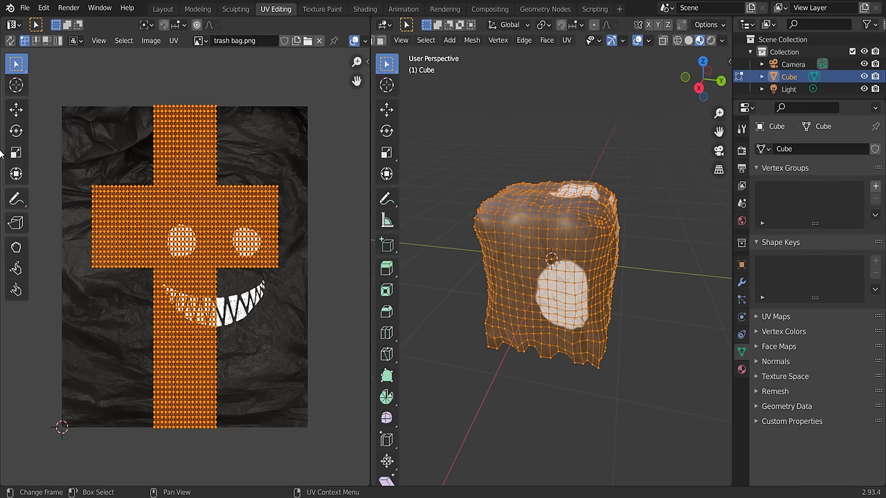
left_click_drag(185, 235, 187, 265)
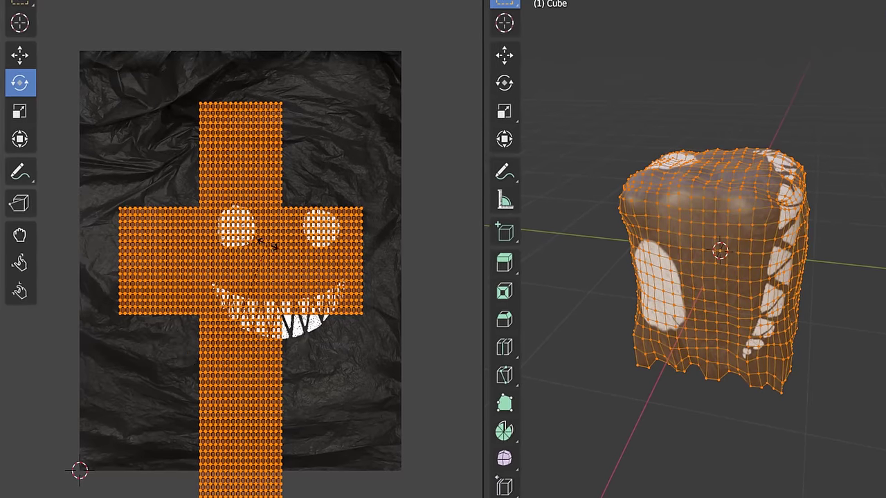
left_click_drag(232, 279, 235, 306)
left_click_drag(312, 317, 122, 154)
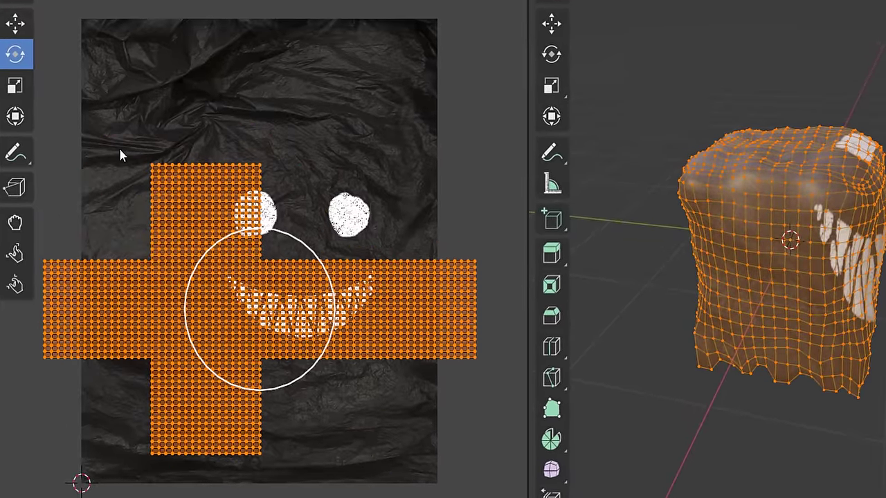
key("shift+space")
key("g")
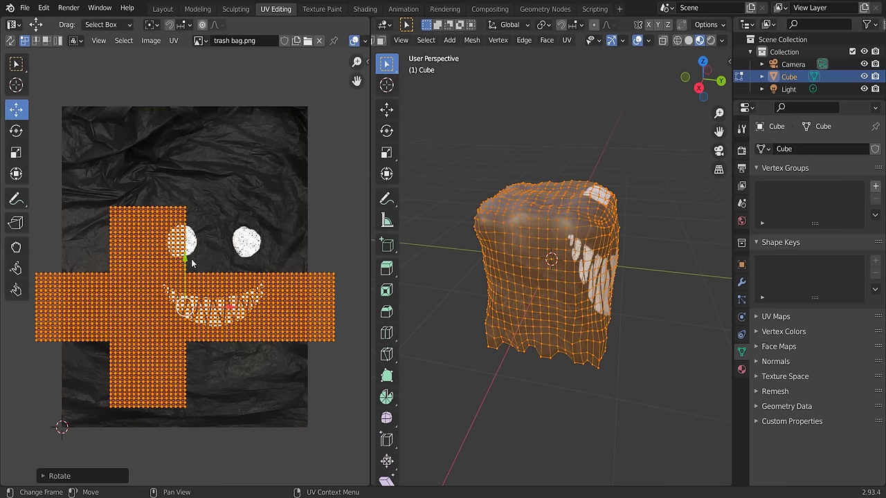
Move and scale up the UV cross so the eyes and grin sit on the bag's front.
left_click_drag(185, 267, 186, 230)
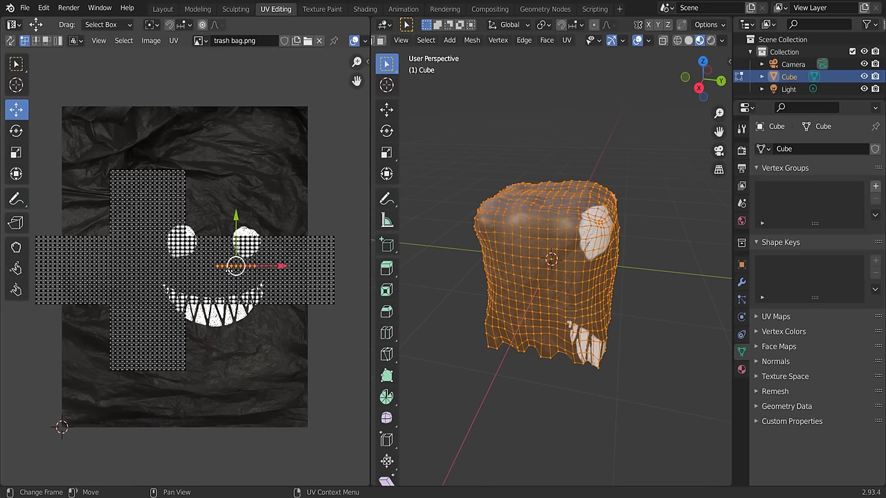
key("a")
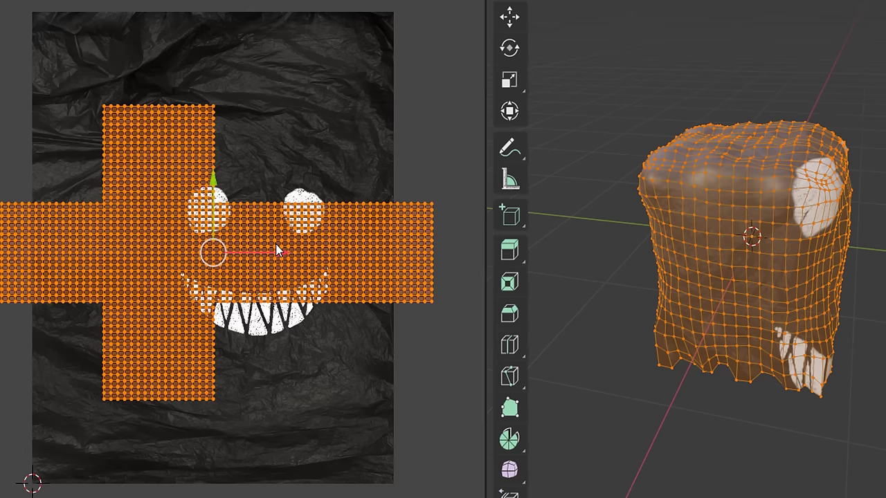
left_click_drag(230, 266, 295, 272)
left_click_drag(372, 255, 386, 254)
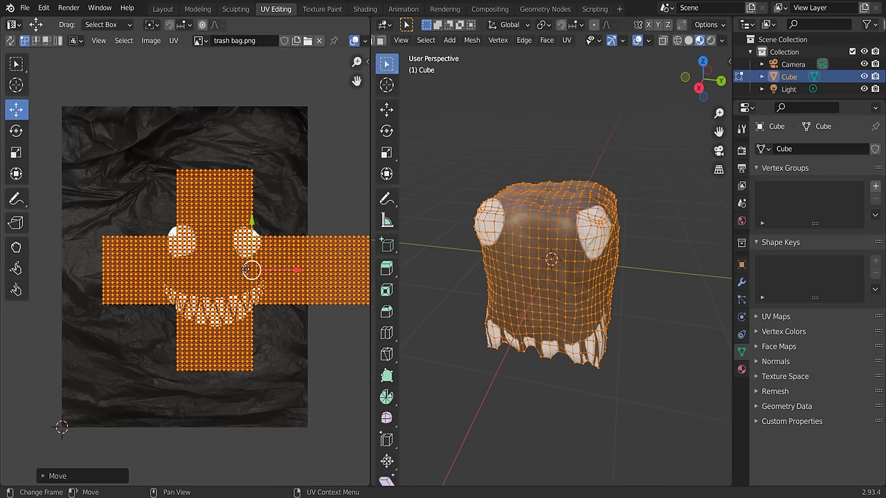
key("s")
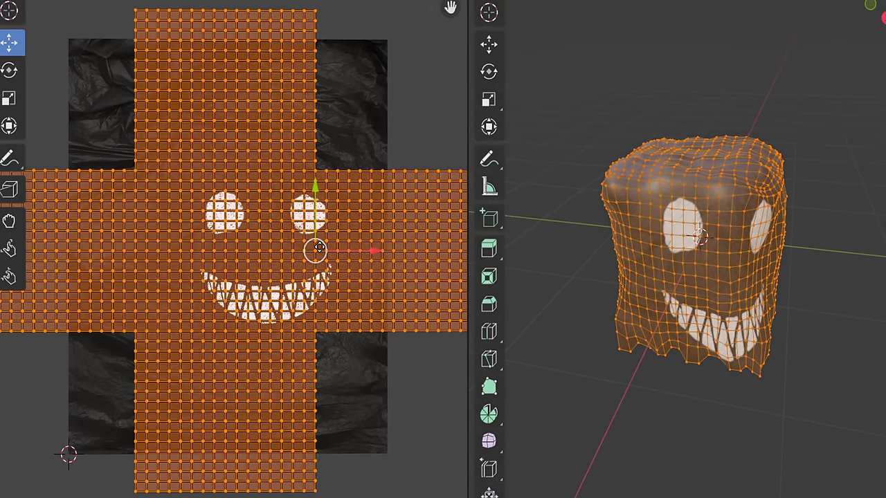
left_click_drag(347, 253, 382, 253)
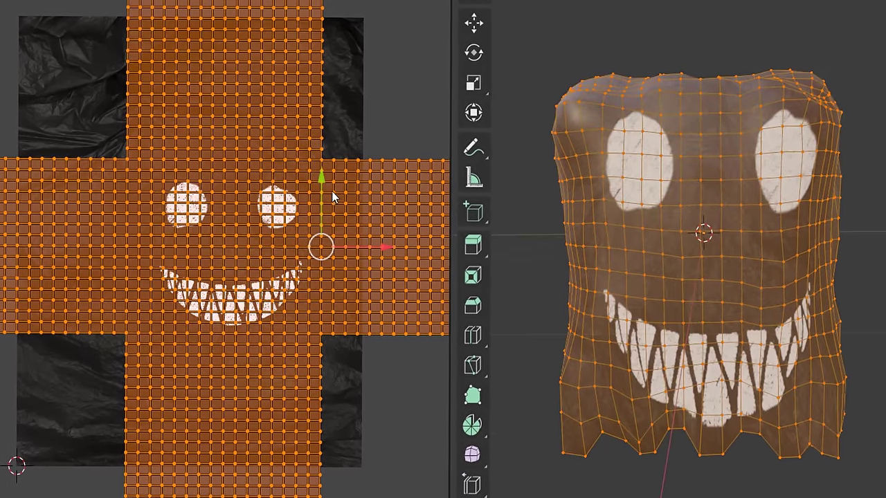
left_click_drag(365, 200, 313, 197)
left_click_drag(365, 255, 371, 250)
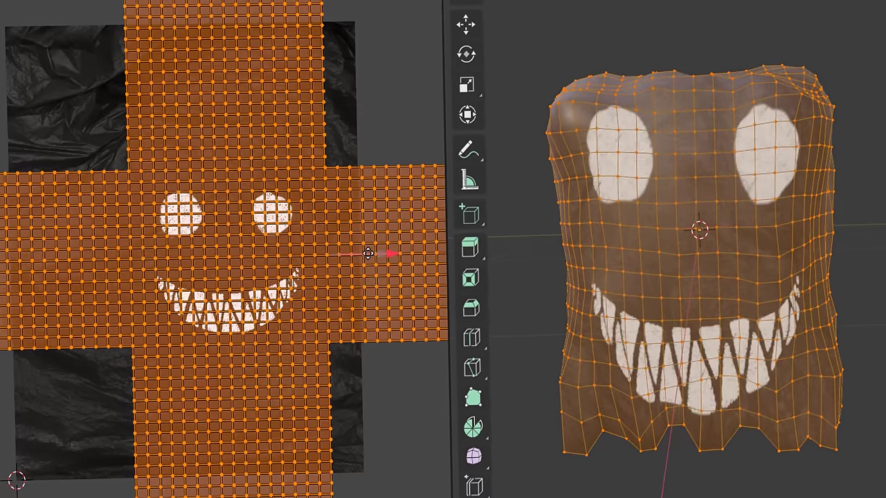
scroll(392, 331, "down", 3)
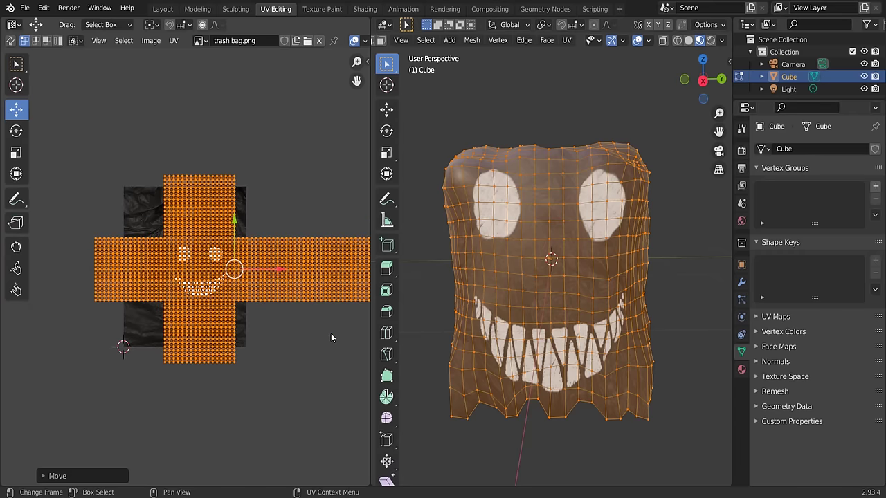
Shift the lower UV rows and nudge the upper UV island slightly down.
left_click(319, 329)
left_click_drag(361, 395, 29, 266)
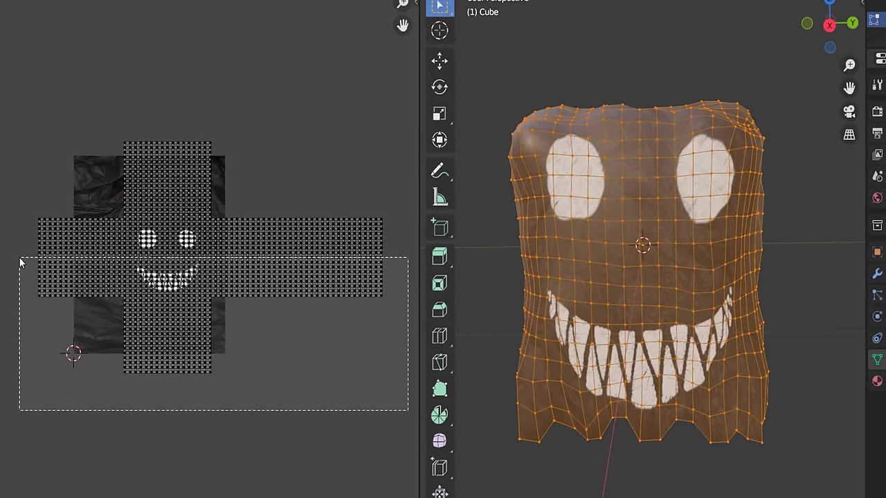
left_click_drag(213, 265, 215, 267)
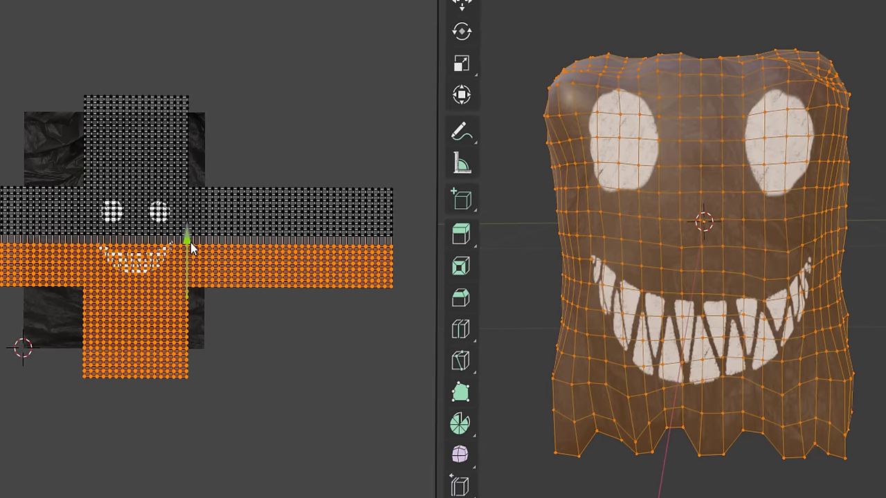
key("alt+a")
key("l")
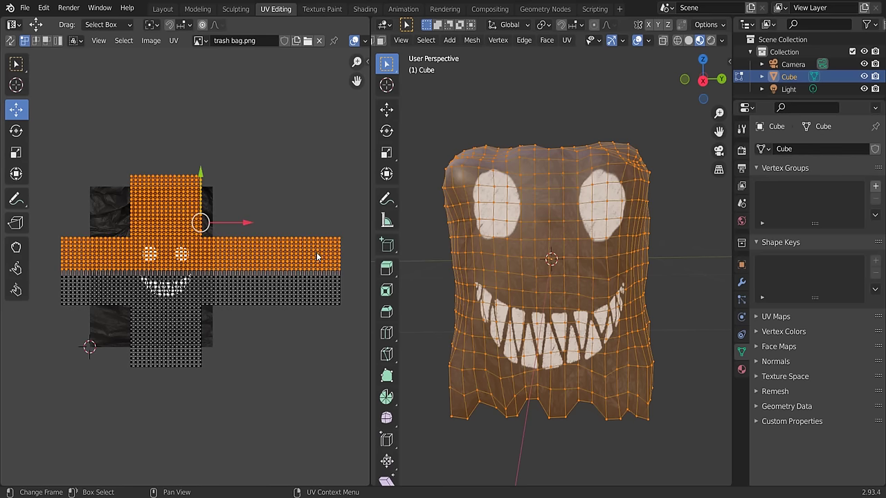
left_click_drag(198, 177, 199, 161)
key("alt+a")
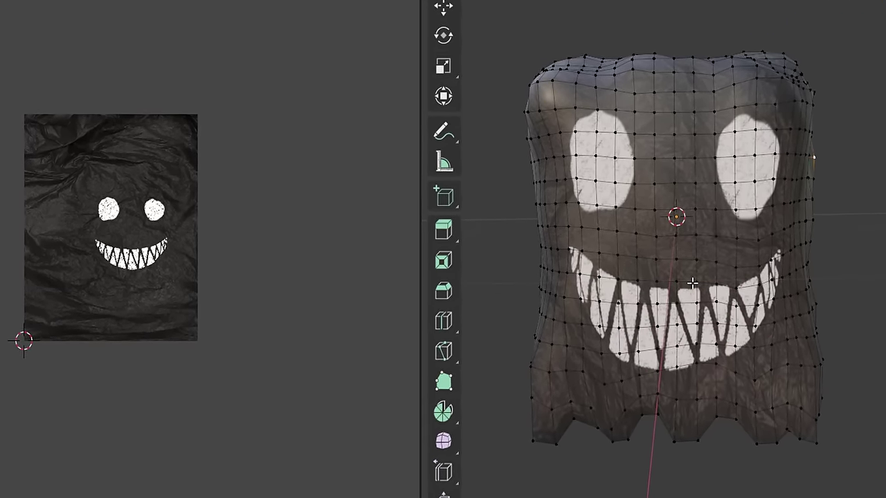
Box-select the top UV island and move it down, then clear the selection.
key("a")
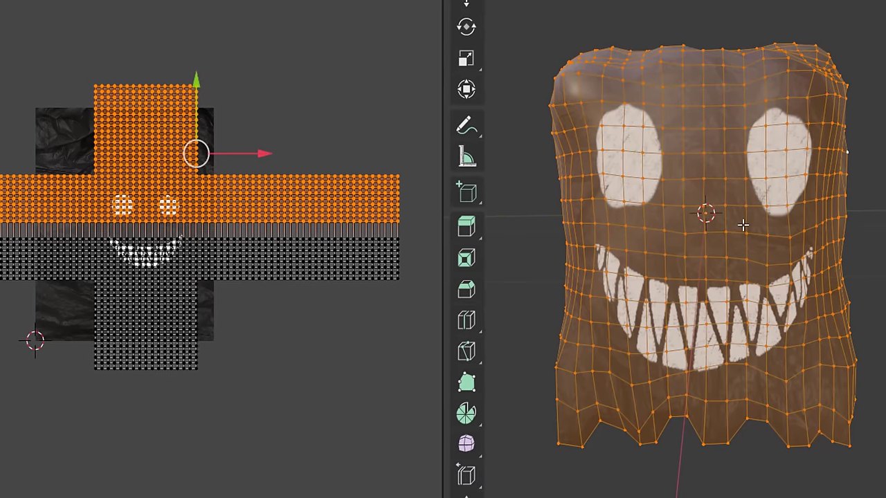
scroll(147, 205, "up", 2)
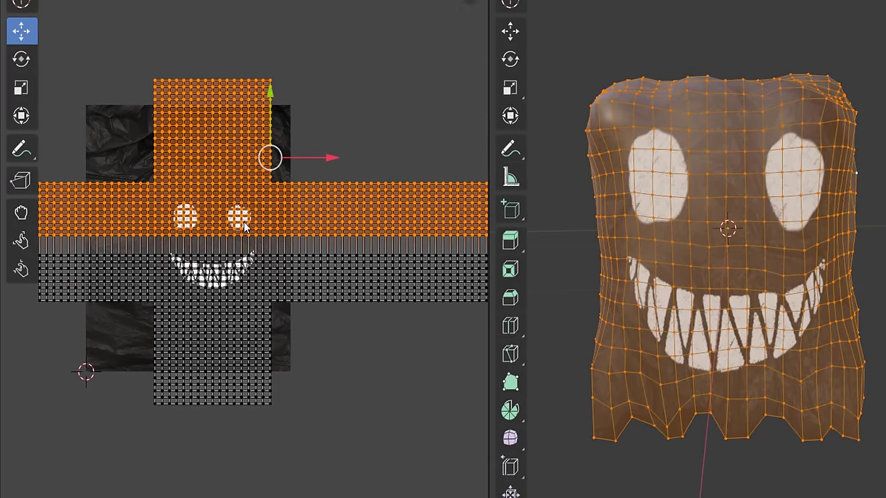
scroll(244, 227, "down", 1)
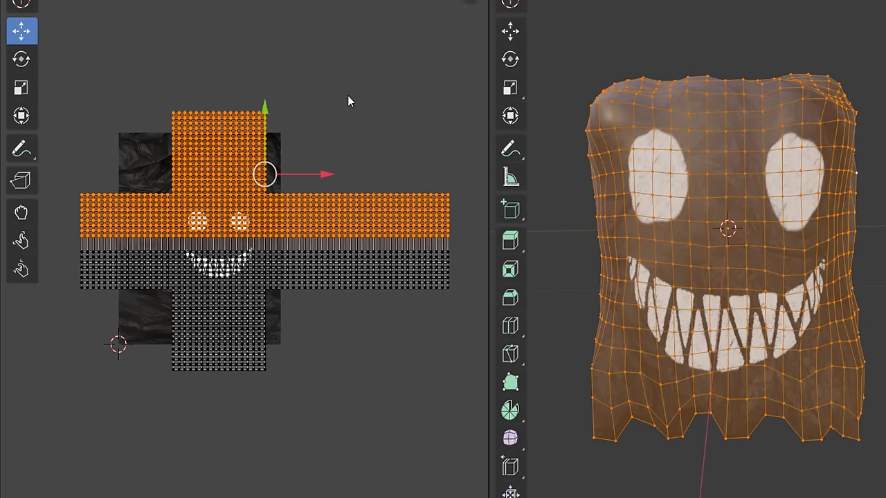
middle_click_drag(348, 99, 376, 84)
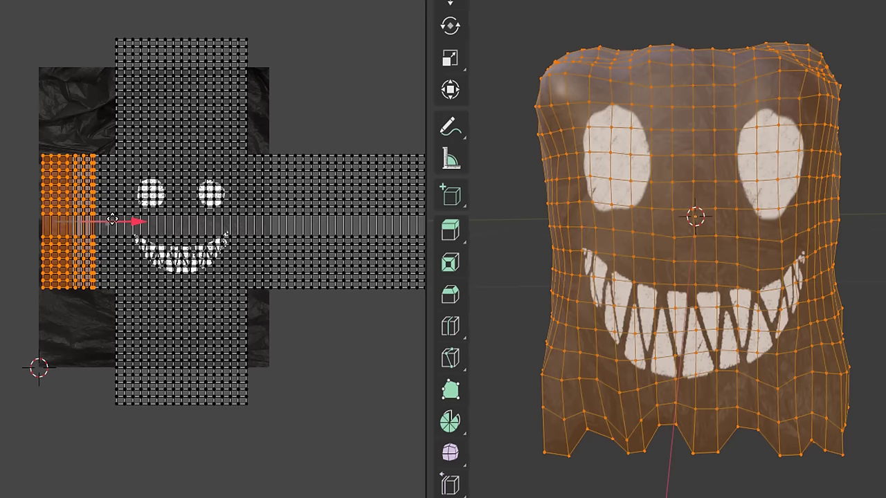
left_click(159, 261)
key("alt+a")
left_click_drag(114, 121, 326, 193)
left_click_drag(179, 6, 179, 35)
left_click(252, 81)
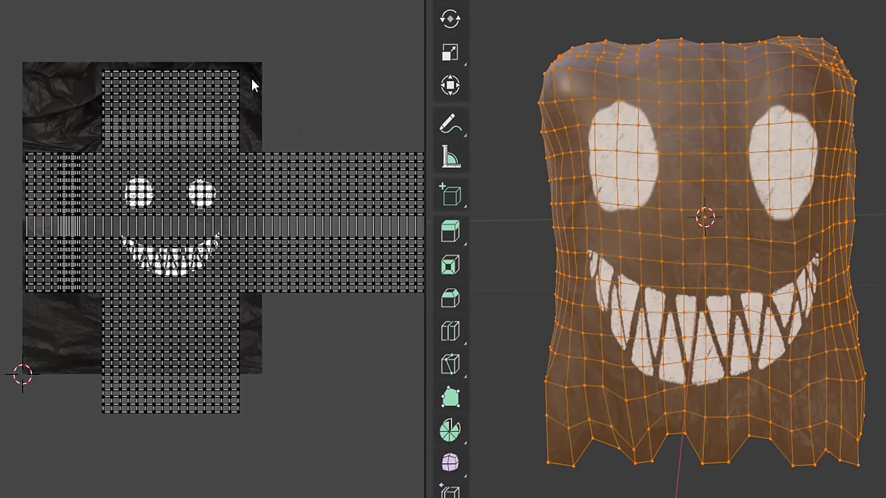
Slide the right end of the UV strip left along X, then deselect and view the bag's side.
middle_click_drag(284, 128, 117, 130)
left_click_drag(267, 99, 336, 328)
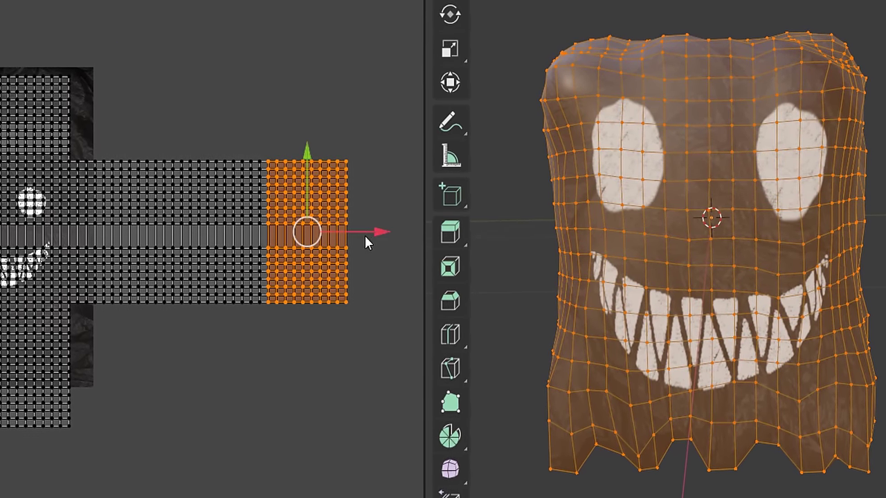
left_click_drag(366, 232, 243, 376)
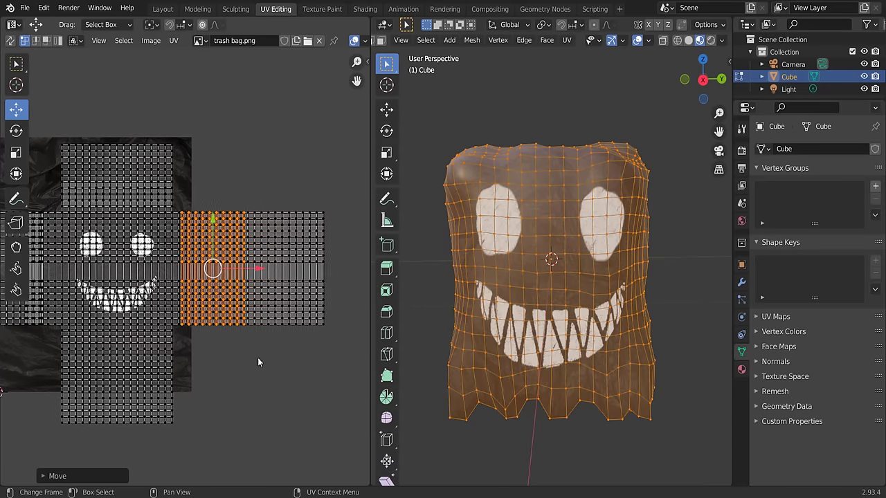
left_click(326, 326)
left_click_drag(197, 181, 197, 183)
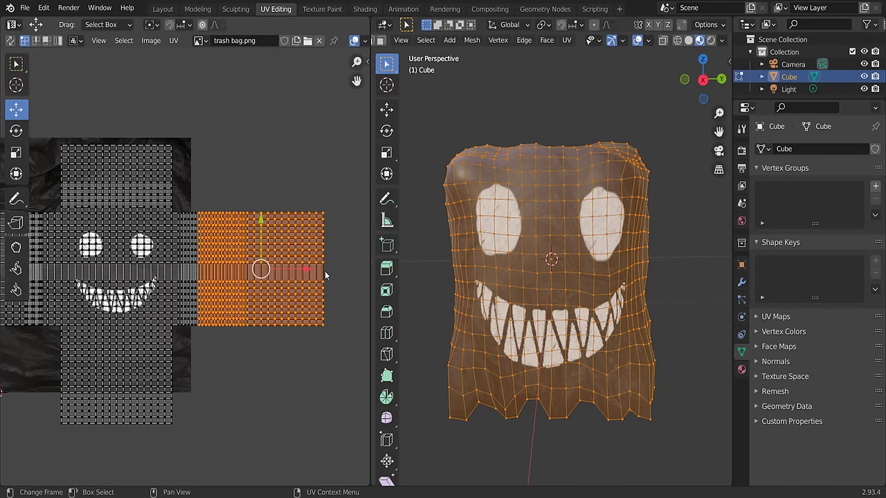
left_click_drag(305, 269, 279, 270)
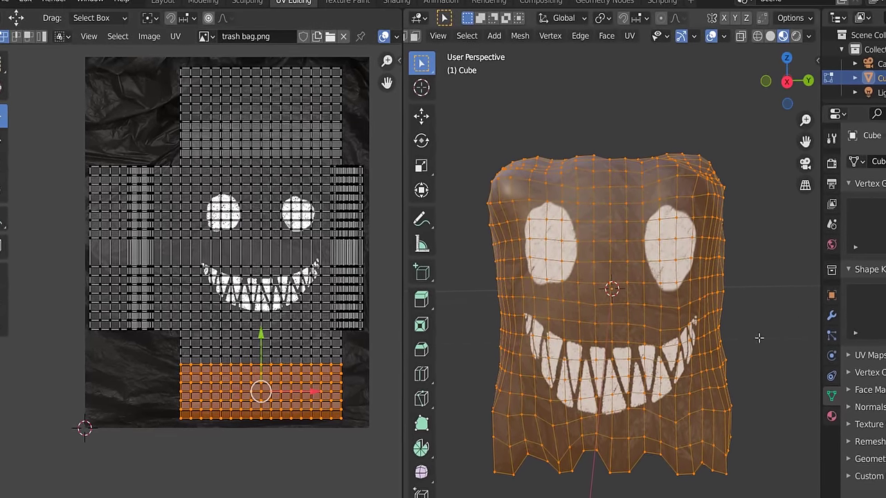
left_click(764, 286)
middle_click_drag(774, 298, 611, 310)
Deselect the Roblox body and orbit front and side views to check the grinning head's fit.
middle_click_drag(807, 362, 704, 358)
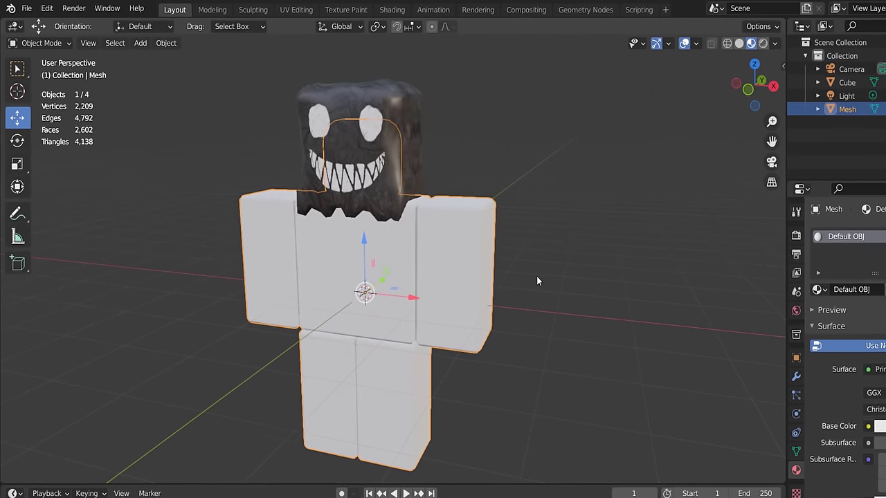
left_click(536, 281)
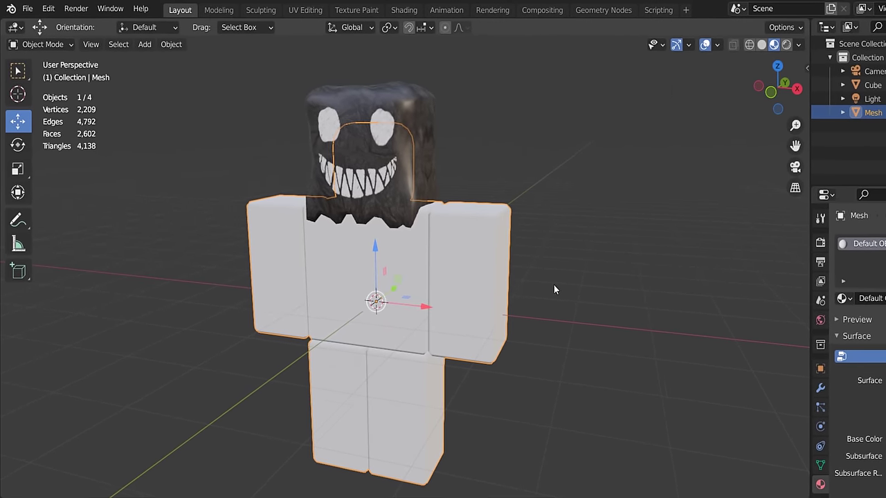
middle_click_drag(536, 280, 577, 280)
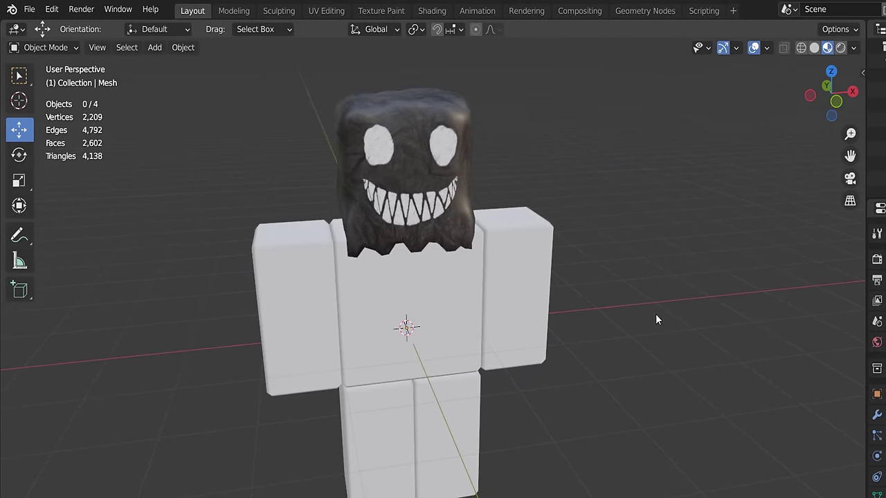
middle_click_drag(657, 314, 712, 298)
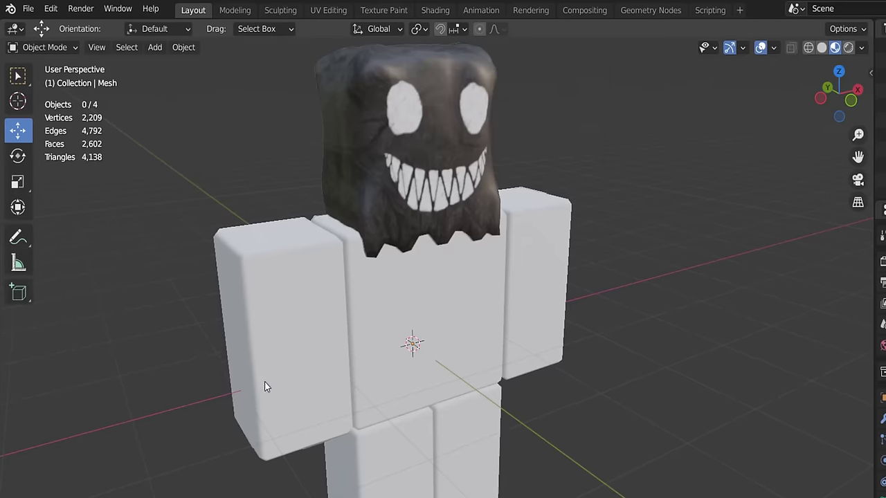
middle_click_drag(264, 381, 598, 365)
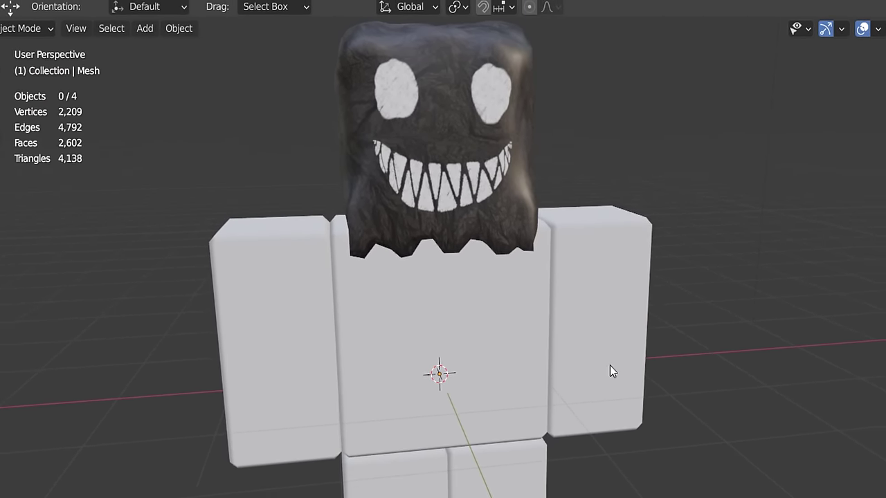
middle_click_drag(487, 221, 450, 346)
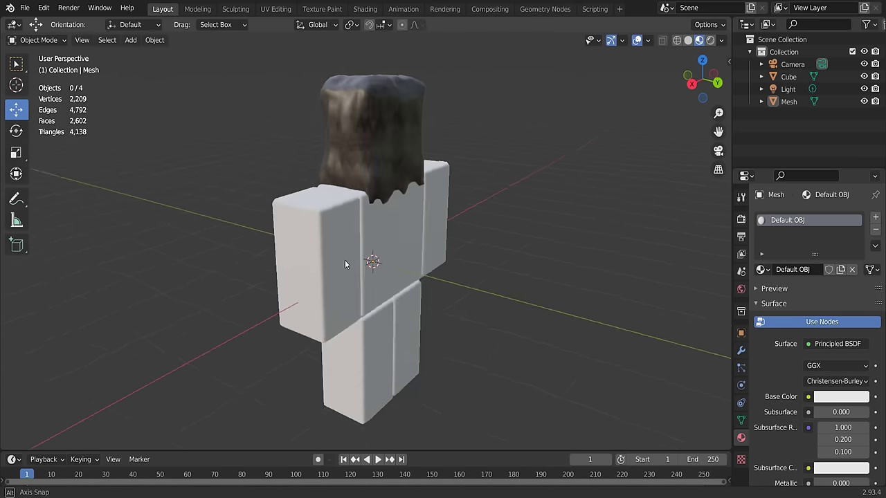
middle_click_drag(345, 261, 667, 237)
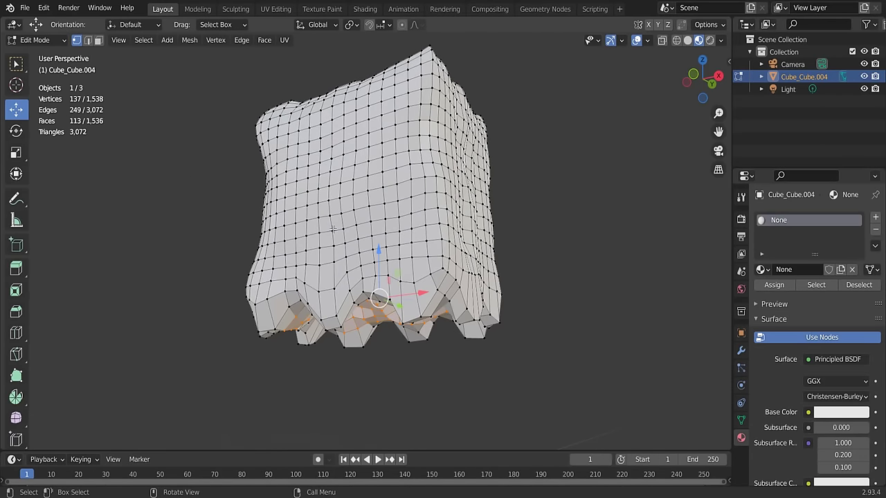
Push the selected bottom faces up into the bag and orbit to check the hollow opening.
middle_click_drag(390, 247, 389, 199)
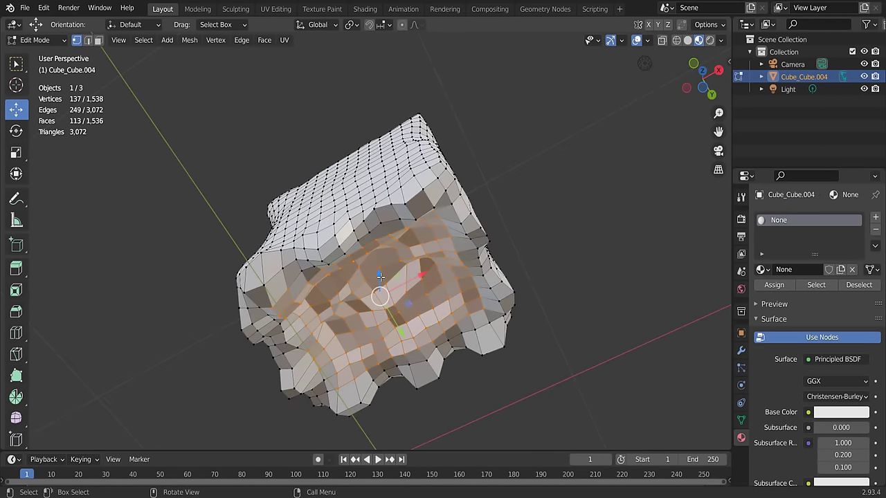
left_click(379, 277)
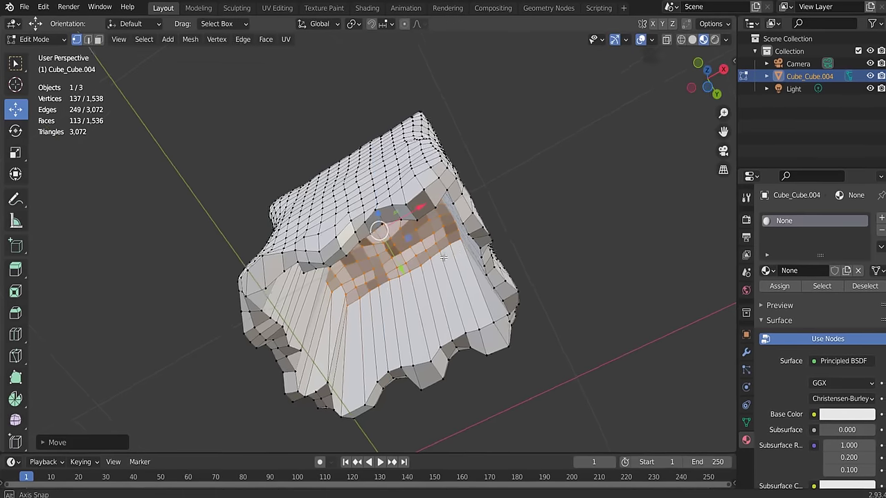
middle_click_drag(380, 277, 331, 255)
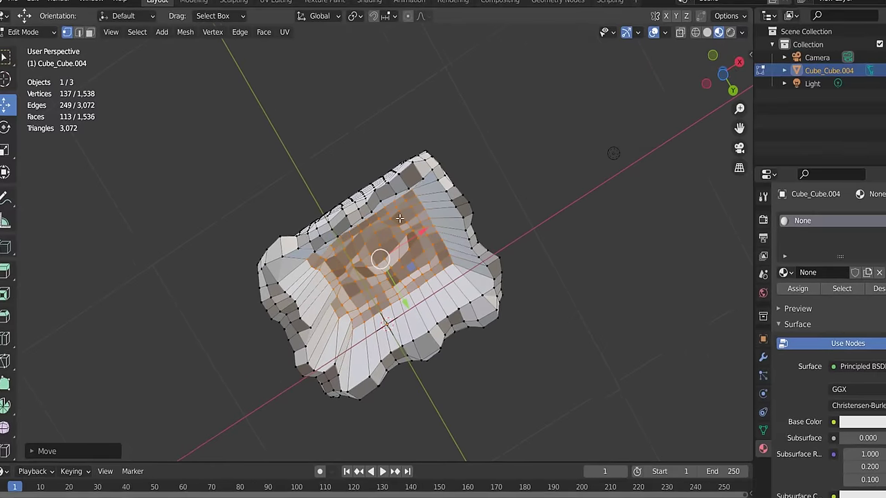
middle_click_drag(514, 201, 476, 149)
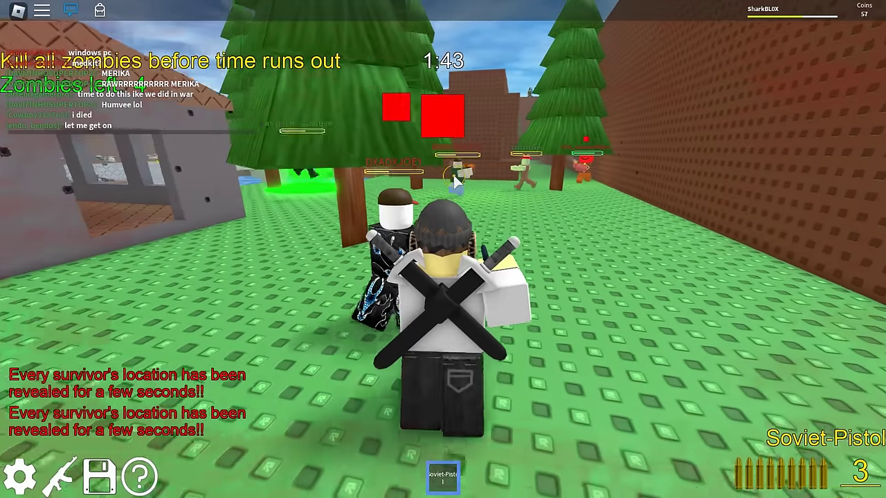
Cycle the viewport select tool with W while viewing the head on the character.
key("w")
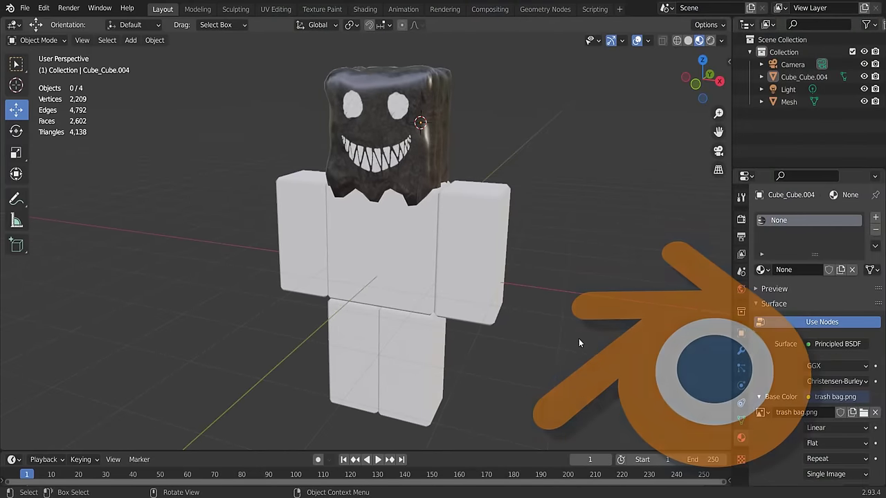
Select and delete the Roblox body mesh, leaving only the bag head.
left_click(459, 296)
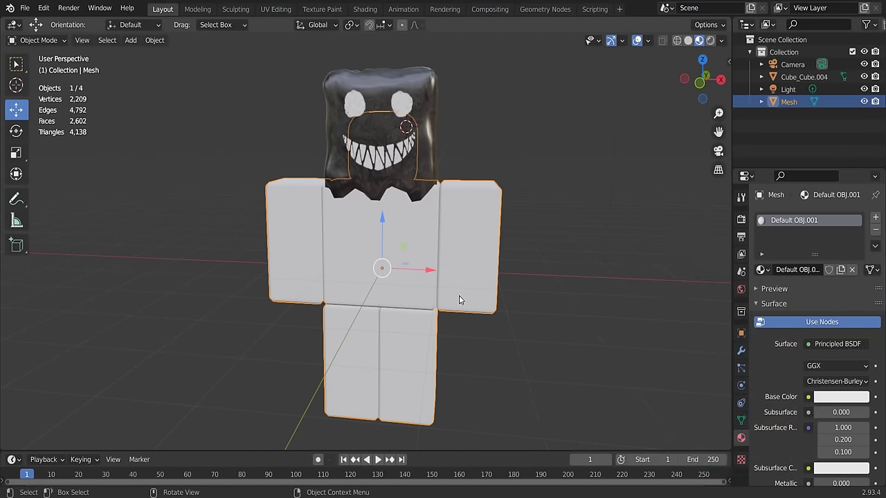
key("Delete")
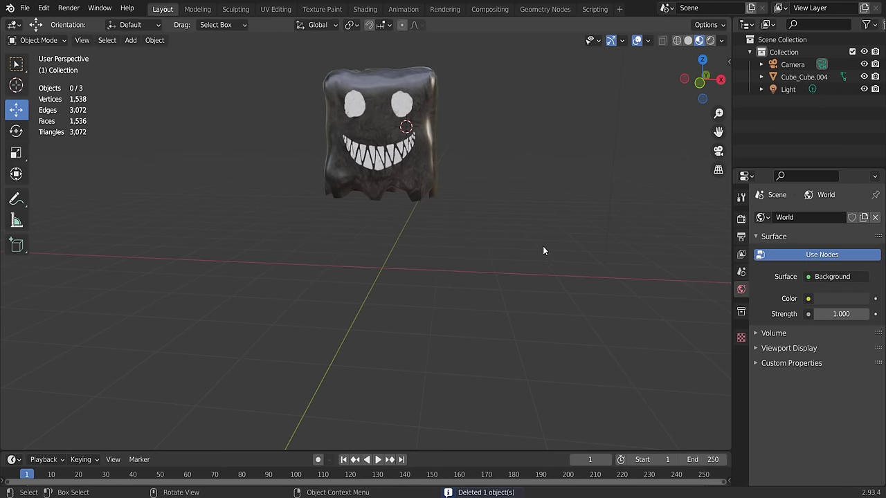
middle_click_drag(519, 239, 429, 247)
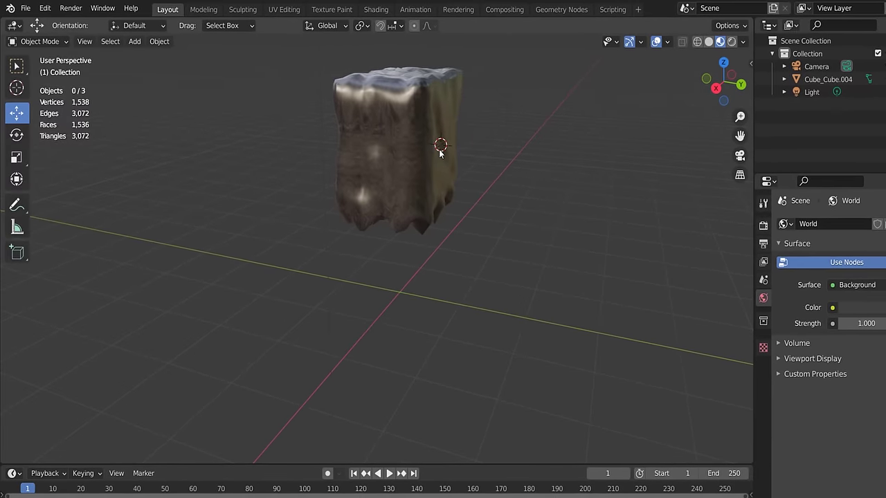
Select the bag head and bring up its Set Origin options from the context menu.
left_click(409, 174)
middle_click_drag(437, 351, 538, 205)
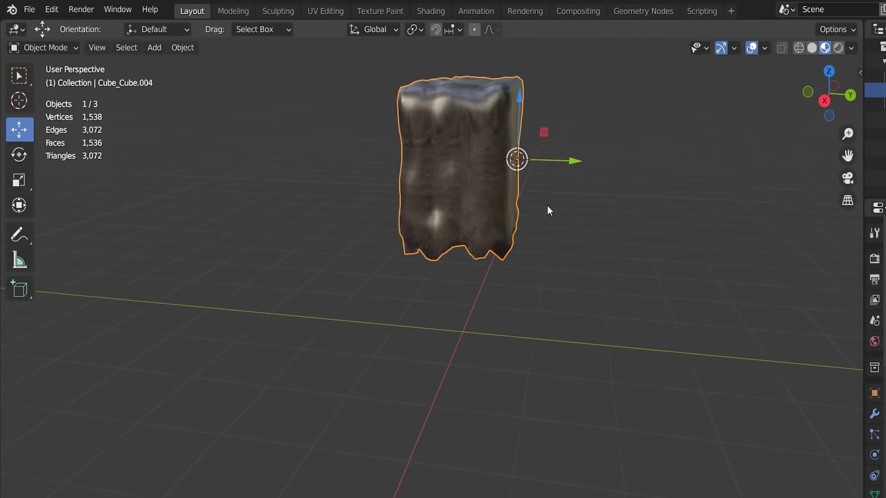
right_click(525, 169)
mouse_move(521, 158)
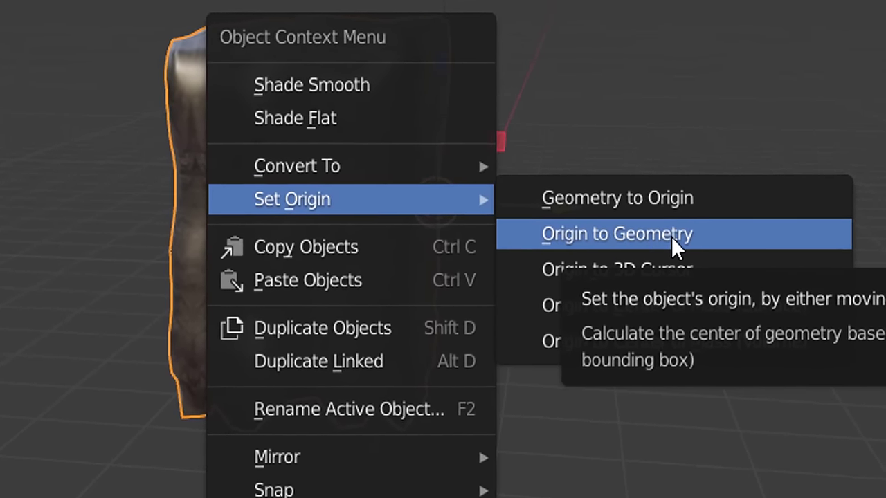
Set the bag head's origin to its geometry centre, then deselect it.
left_click(672, 236)
middle_click_drag(531, 150, 534, 253)
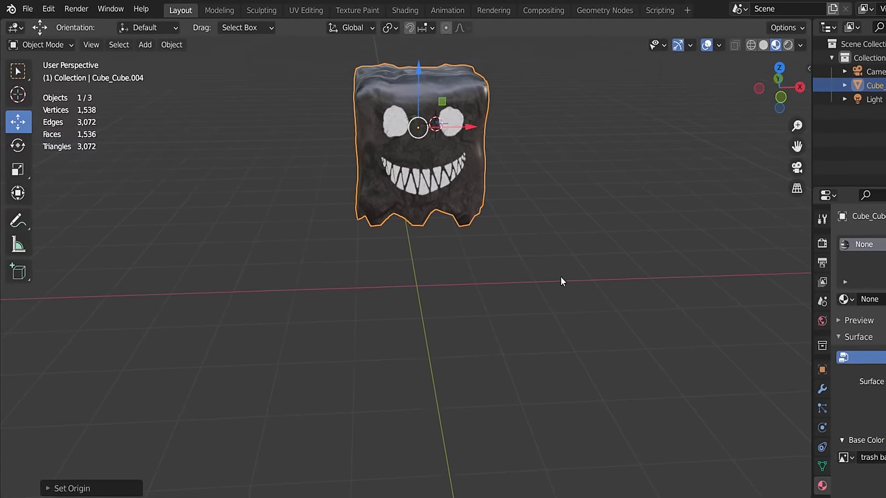
left_click(524, 222)
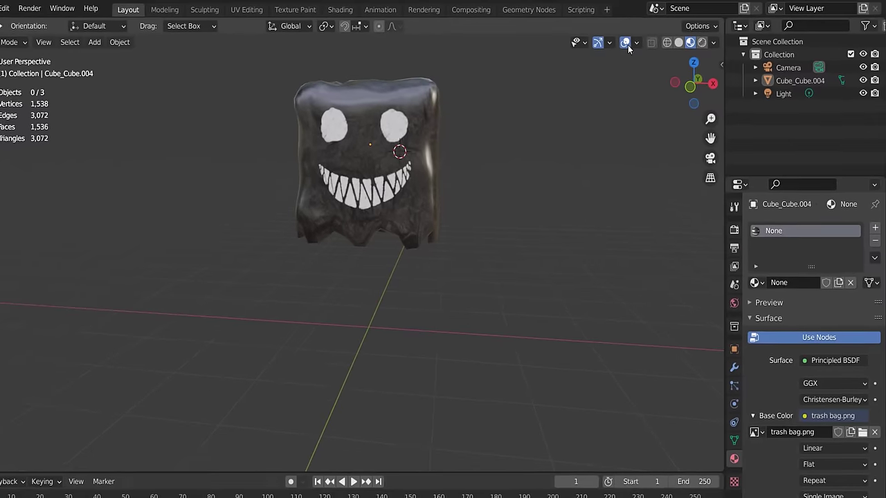
Open the viewport overlay settings, orbit around the bag to inspect it and reselect the head.
left_click(635, 43)
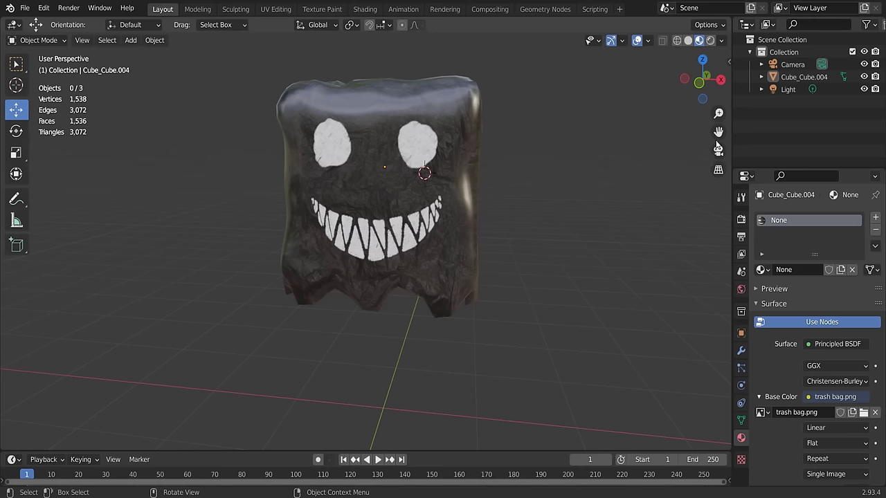
middle_click_drag(464, 178, 385, 234)
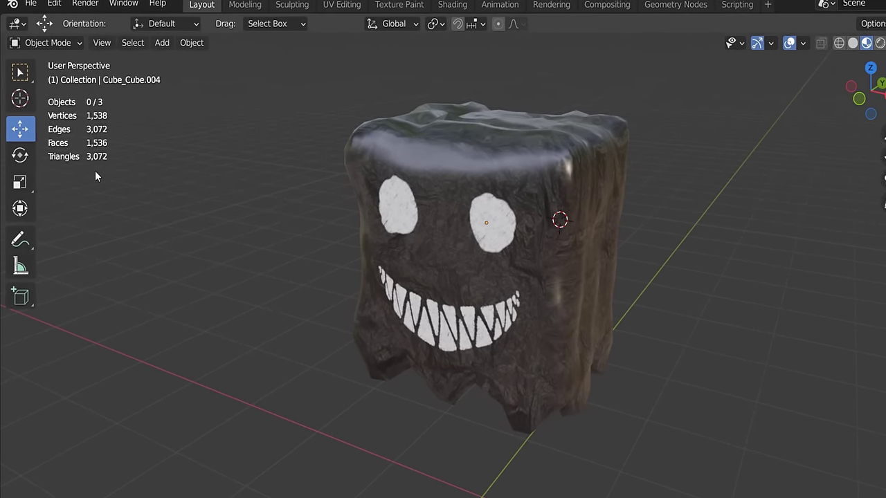
middle_click_drag(248, 237, 208, 242)
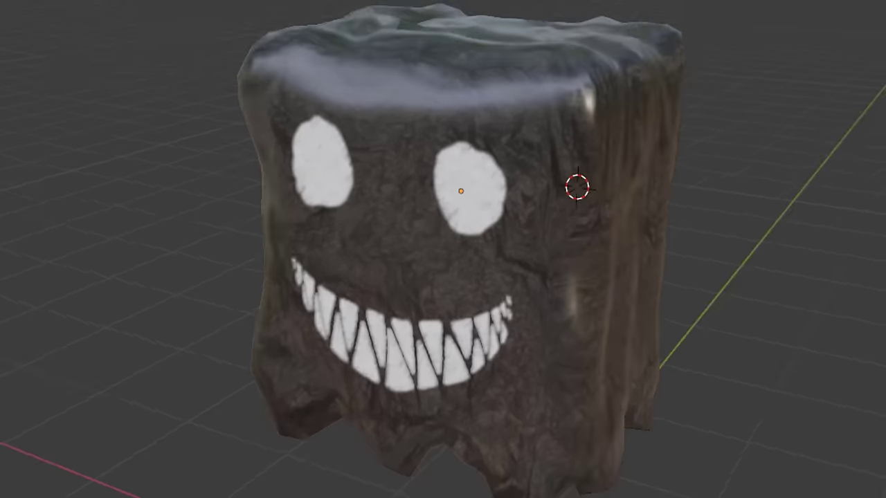
middle_click_drag(443, 250, 485, 249)
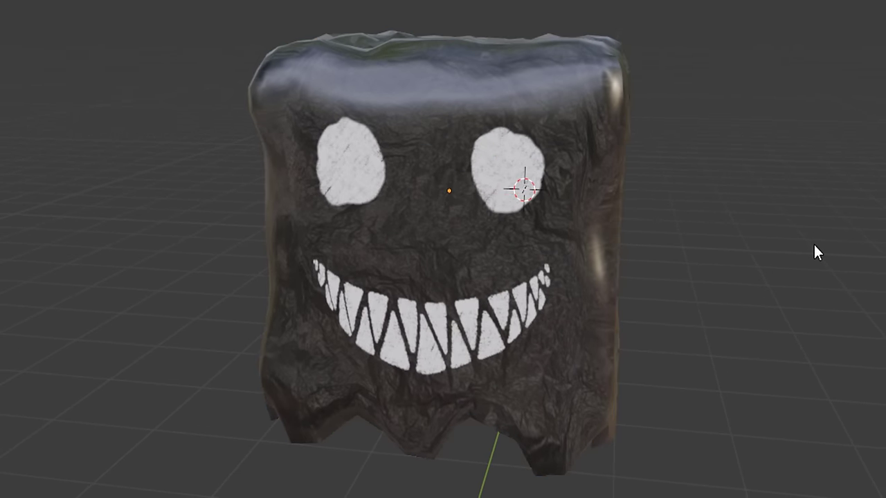
middle_click_drag(814, 245, 597, 303)
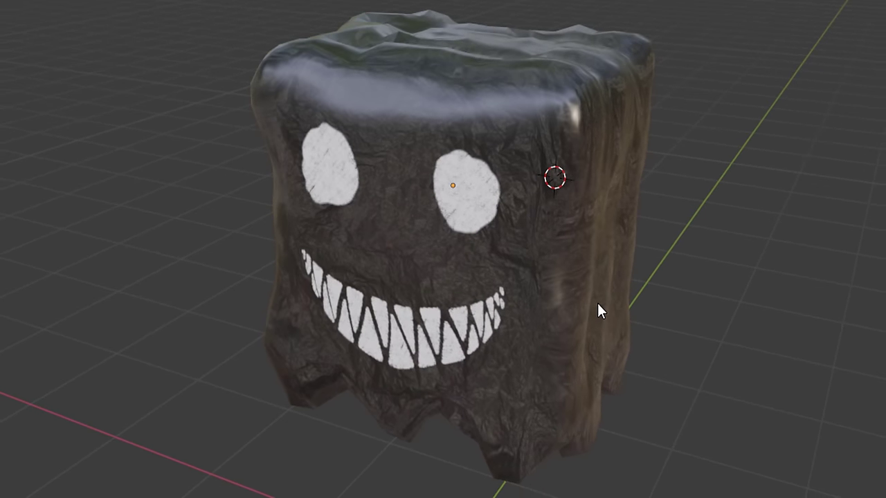
left_click(599, 316)
middle_click_drag(49, 91, 258, 275)
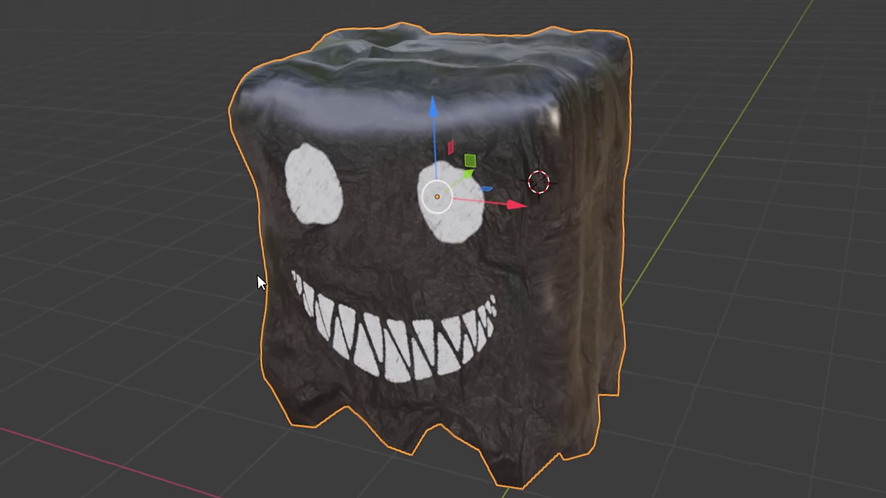
Export the bag head as a Wavefront OBJ named 'DIY TRASH MASK' into the Roblox Accessory Files folder.
left_click(24, 10)
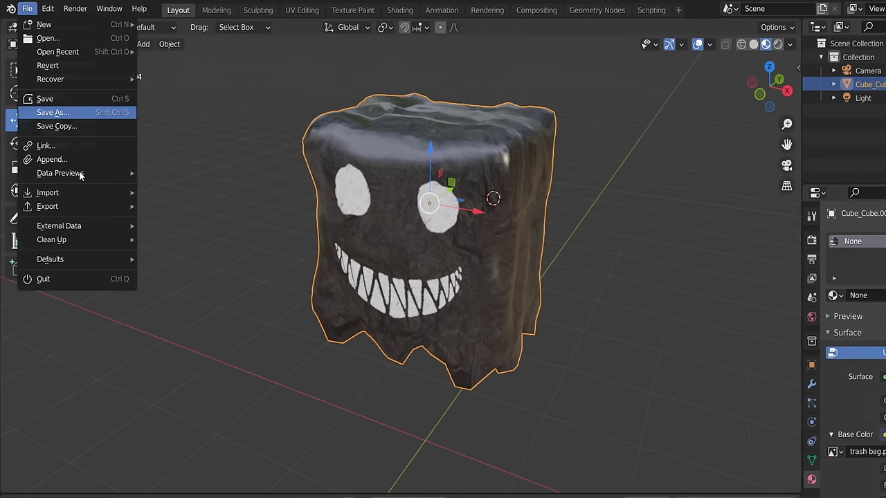
mouse_move(81, 192)
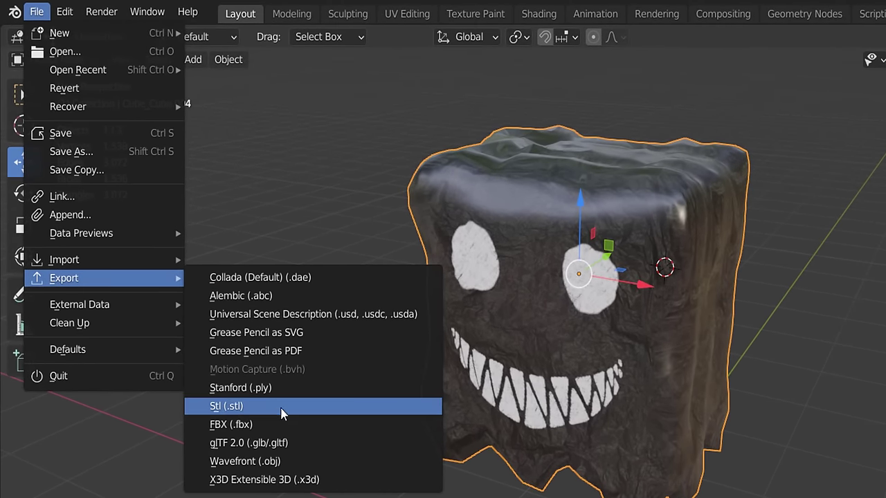
left_click(287, 460)
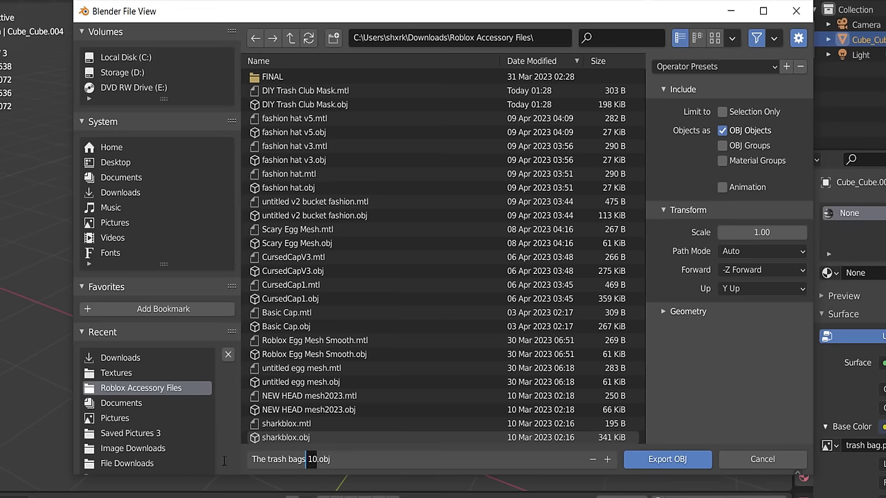
type("DIY TRA")
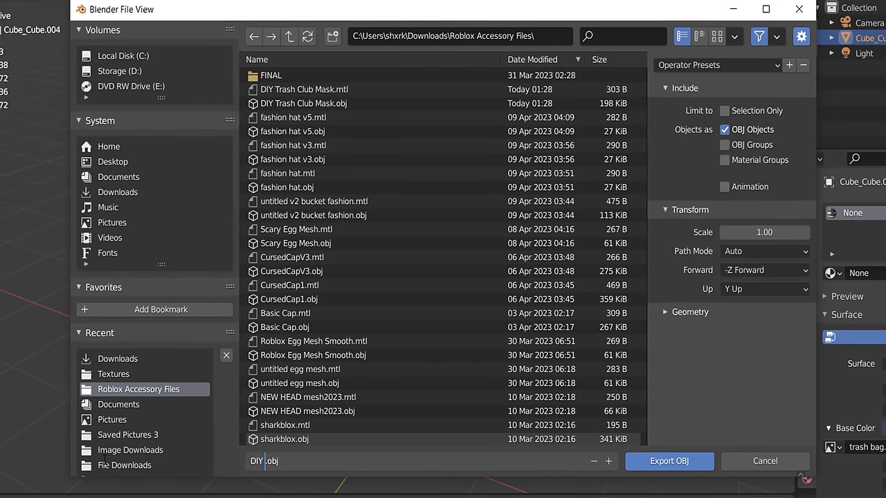
type("SH MASK")
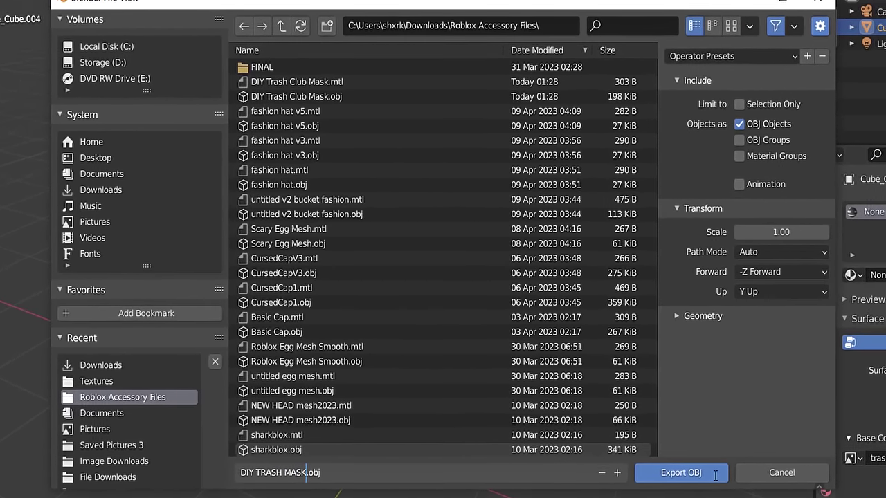
left_click(684, 477)
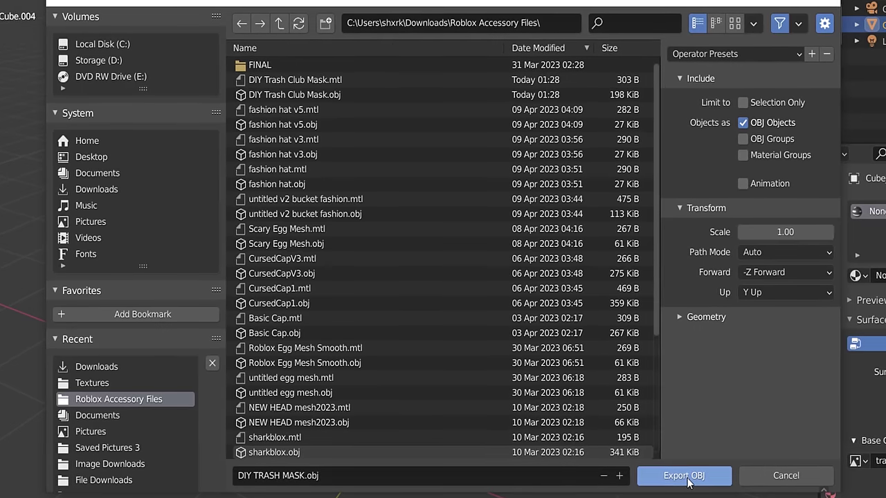
left_click(688, 477)
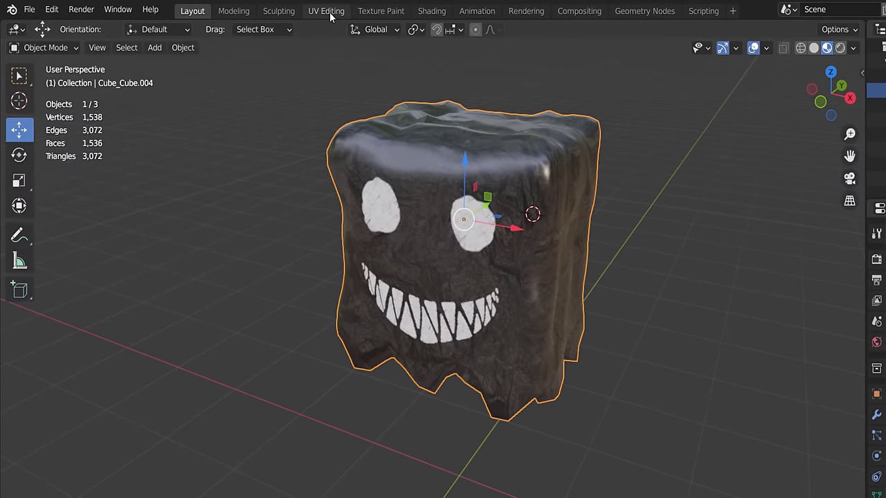
From the UV Editing workspace, save the bag texture image as 'diy trash bag texture 2.png'.
left_click(330, 11)
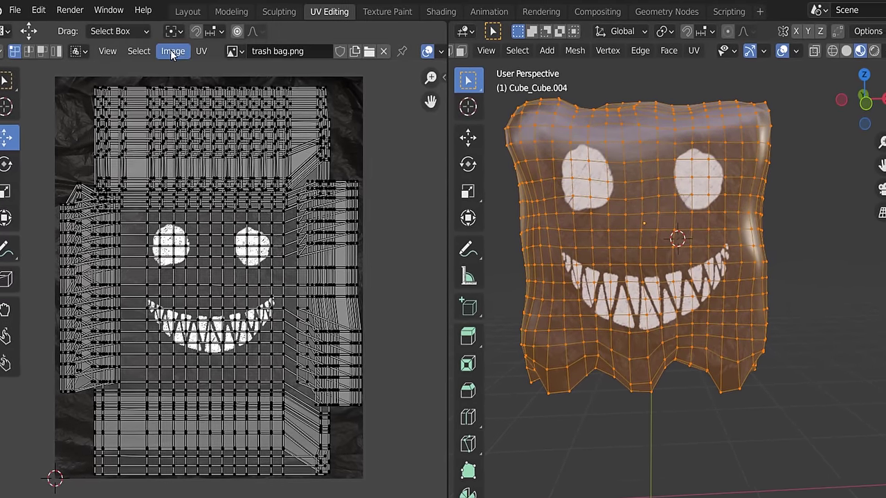
left_click(177, 48)
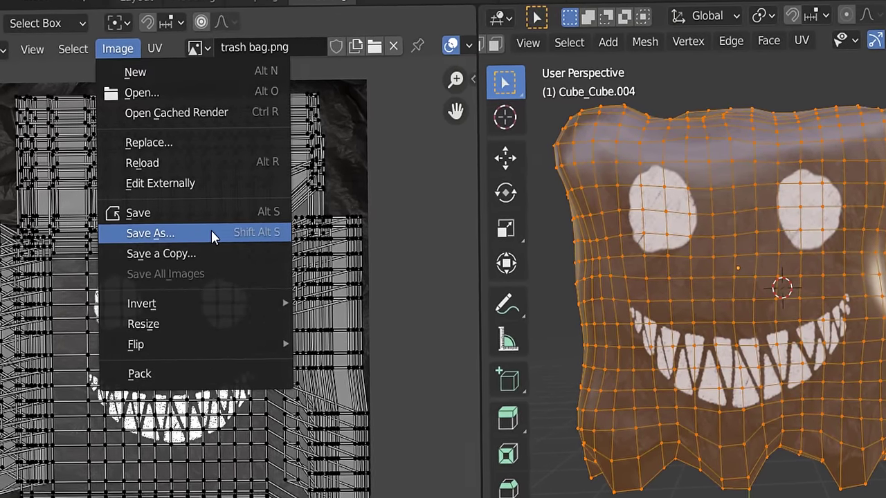
left_click(213, 237)
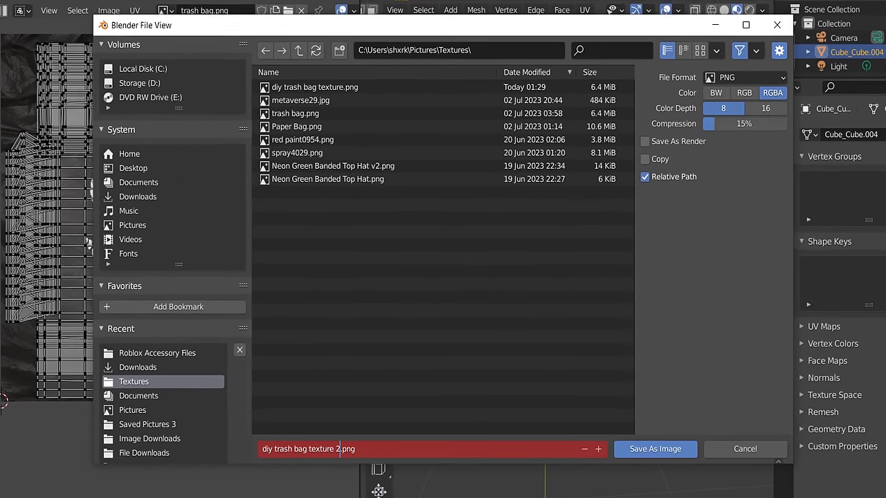
left_click(664, 459)
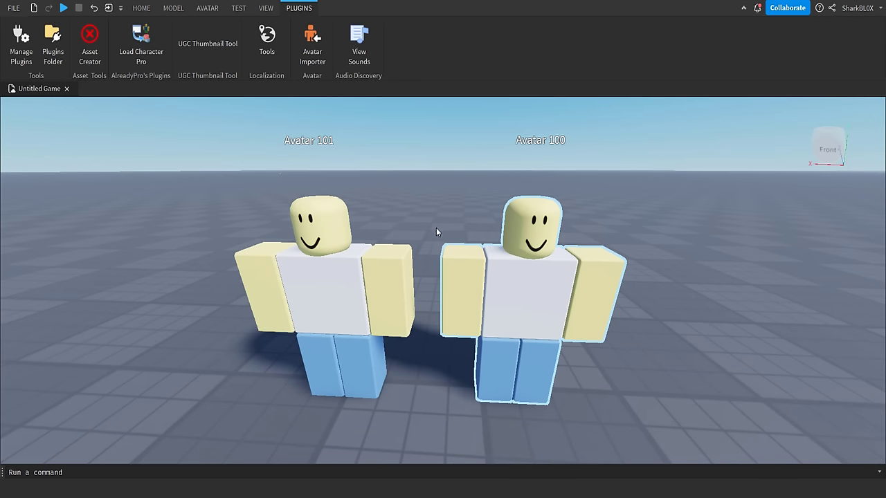
left_click(141, 45)
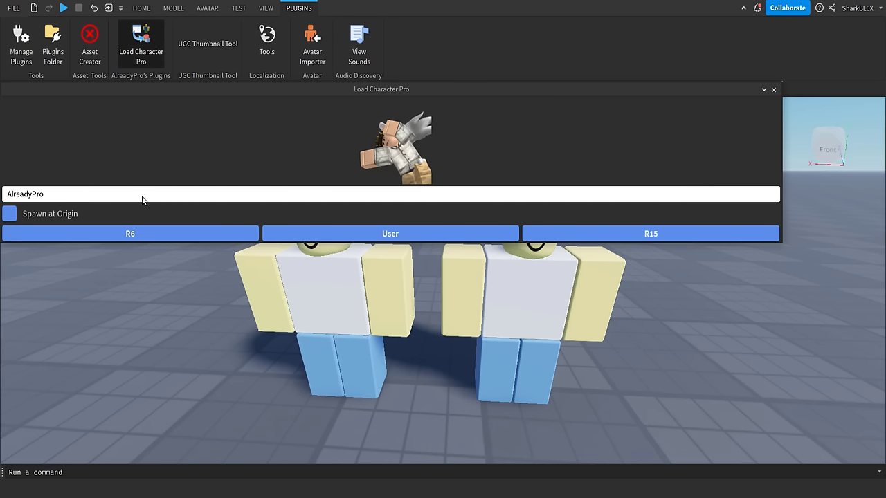
double_click(57, 195)
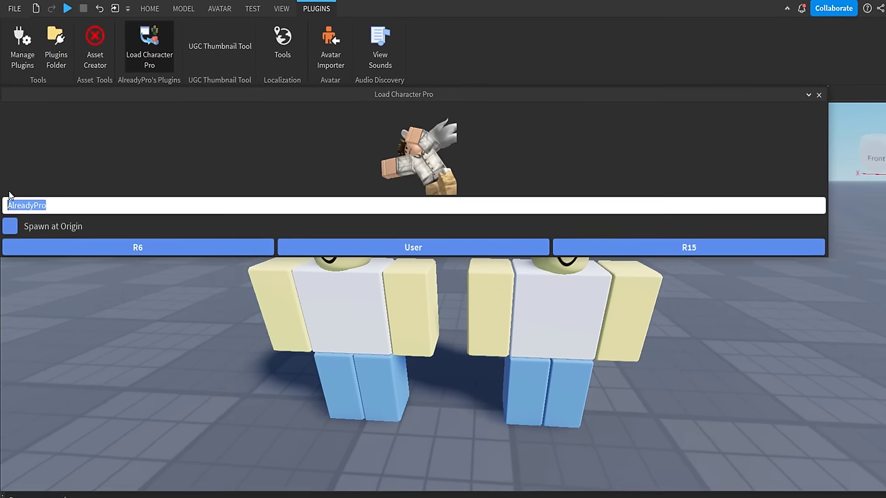
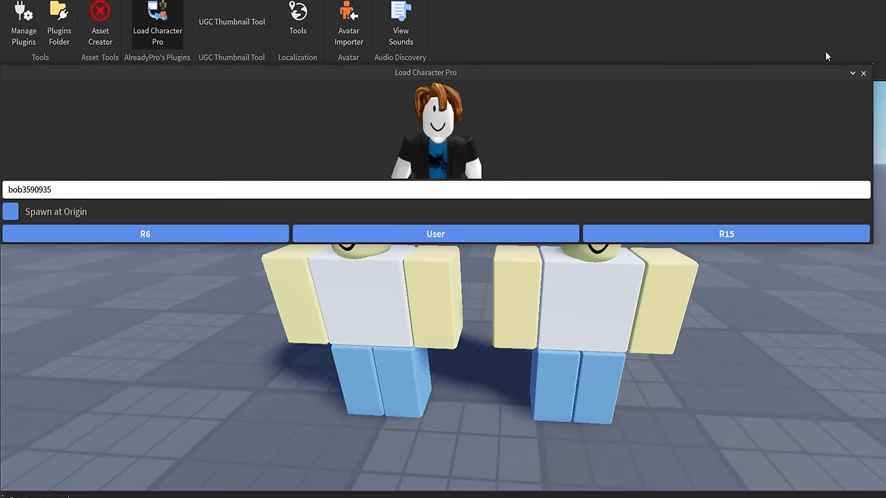
left_click(863, 72)
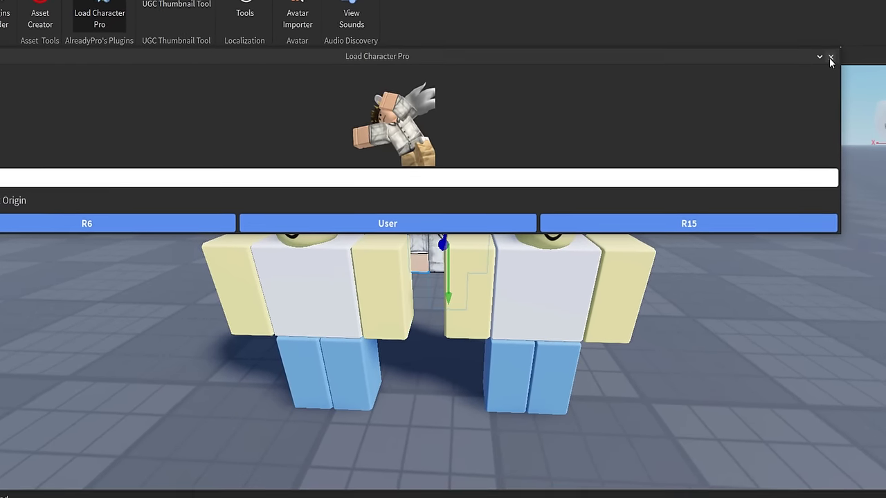
left_click(835, 46)
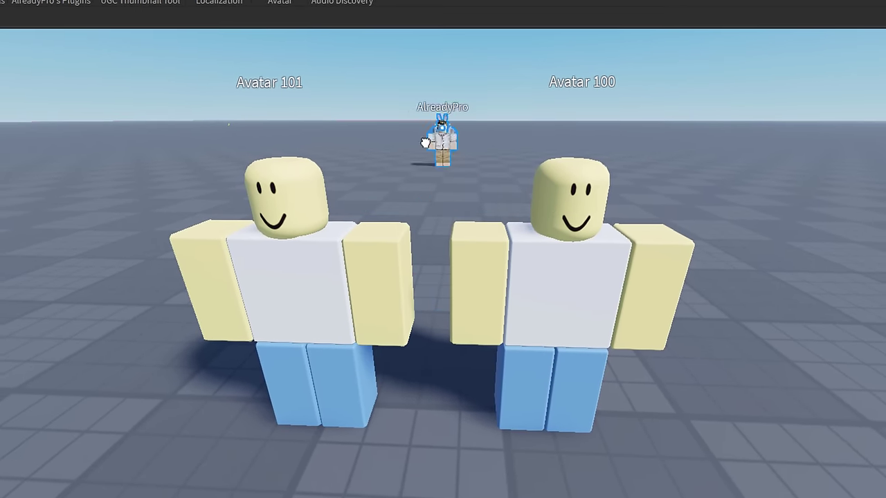
left_click_drag(425, 143, 417, 247)
key("ctrl+2")
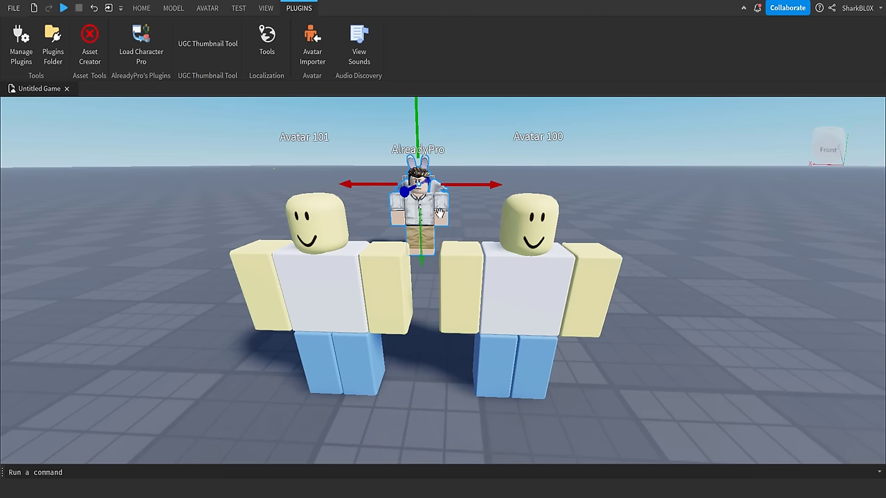
left_click_drag(439, 213, 445, 224)
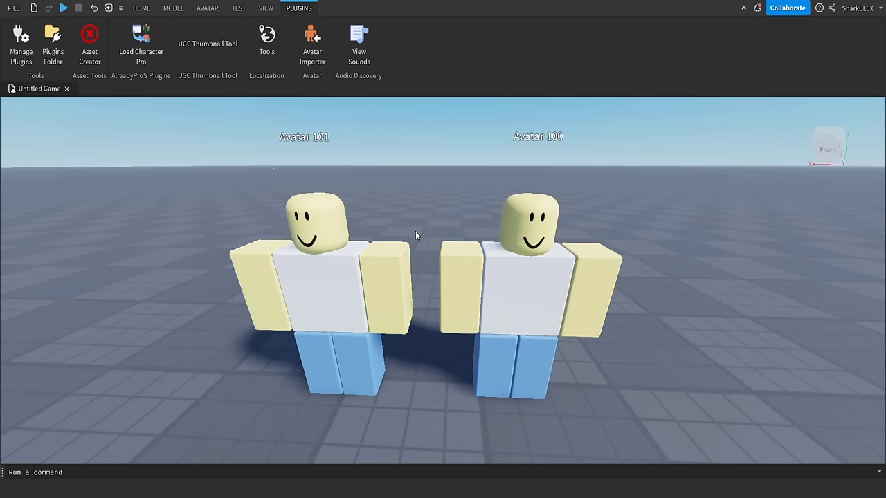
Insert a MeshPart into the scene via Insert Object, searching 'mesh'.
right_click(424, 415)
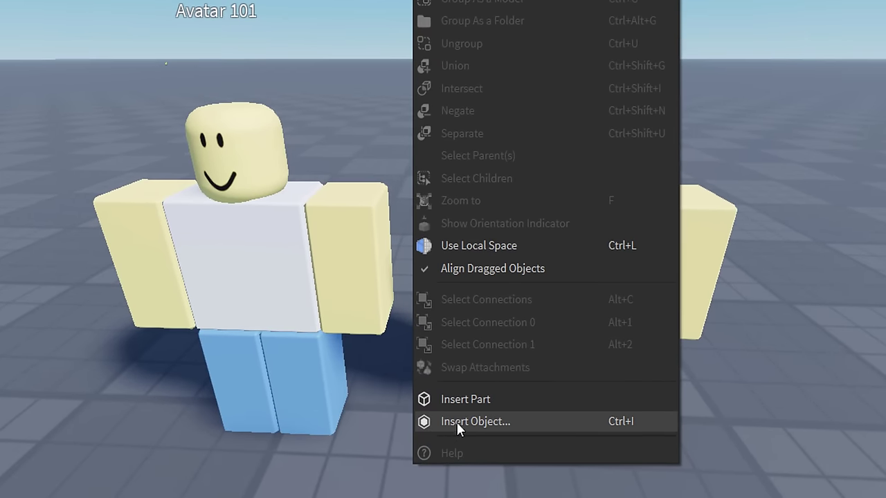
left_click(459, 422)
type("mesh")
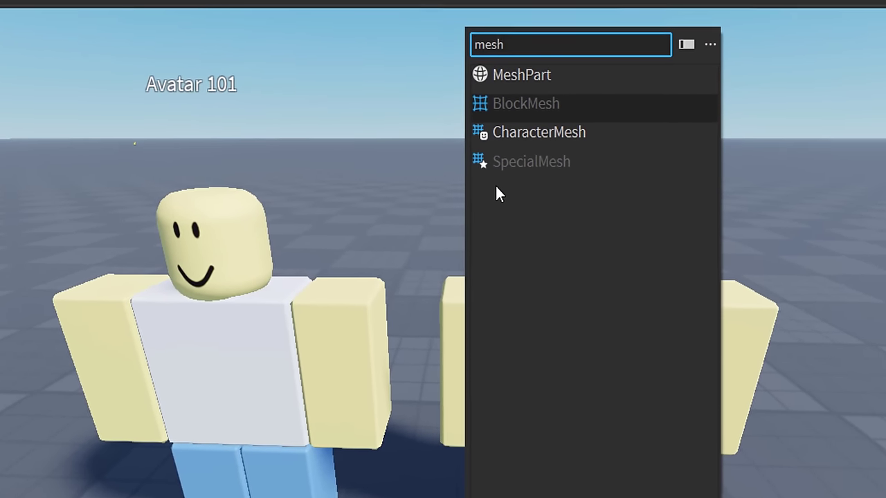
left_click(523, 76)
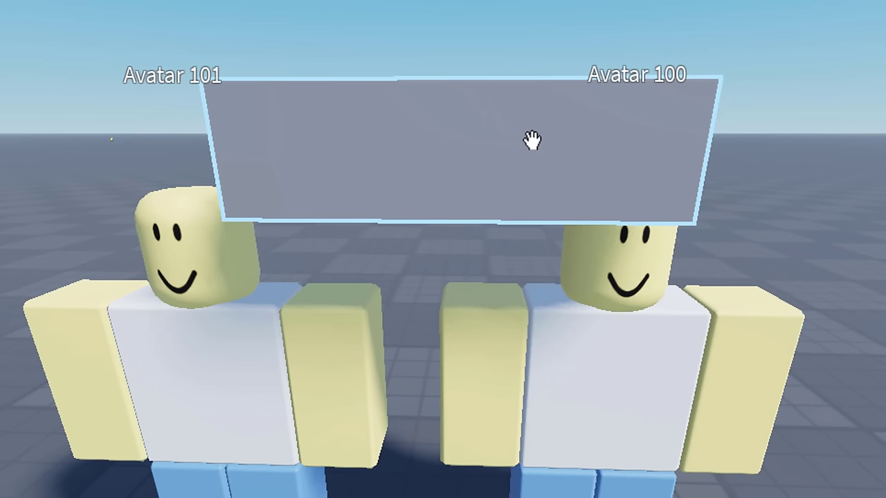
Move the new MeshPart onto the ground in front of the two avatars.
left_click_drag(523, 143, 360, 411)
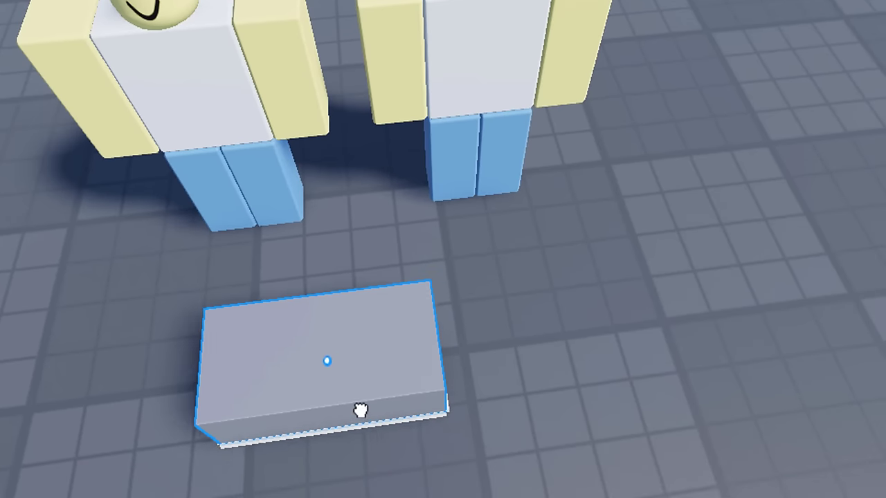
left_click_drag(374, 445, 377, 446)
right_click_drag(502, 442, 502, 443)
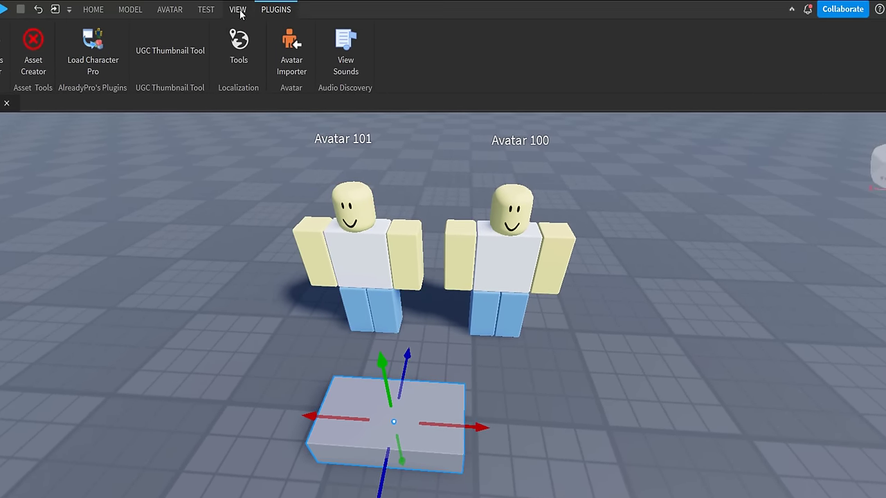
left_click(237, 9)
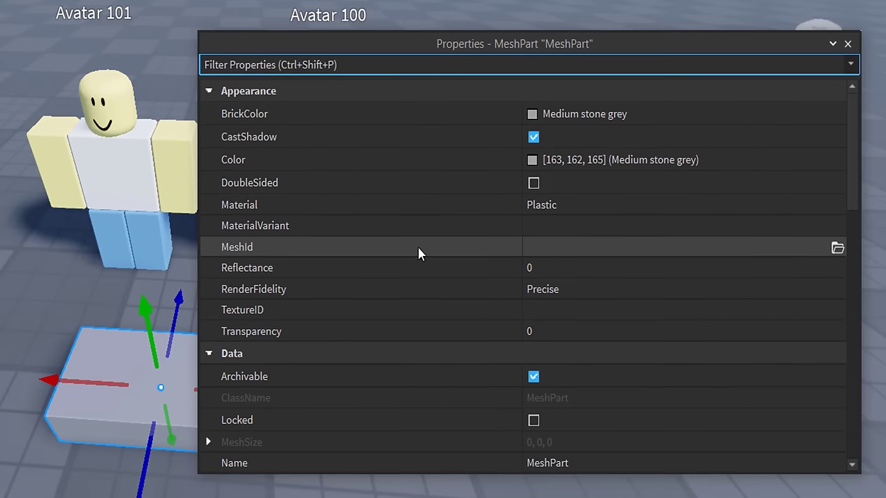
Upload DIY TRASH MASK.obj as the MeshPart's MeshId, declining to import location data.
left_click(418, 246)
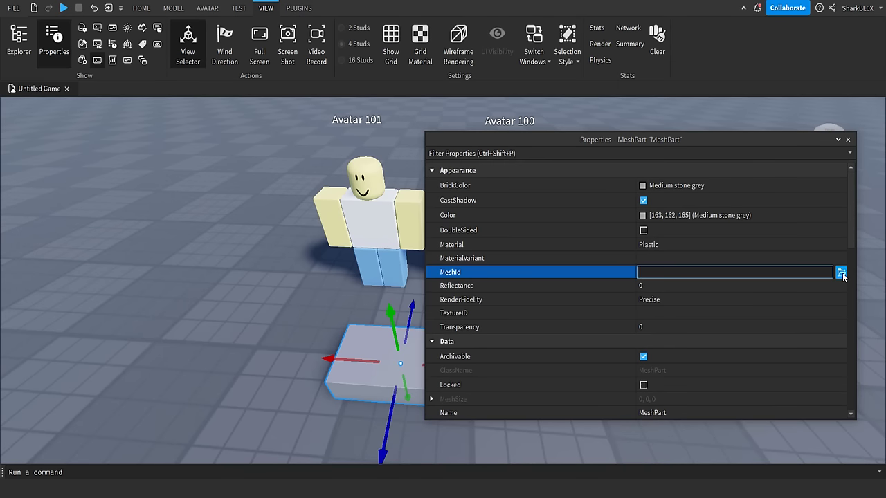
left_click(842, 273)
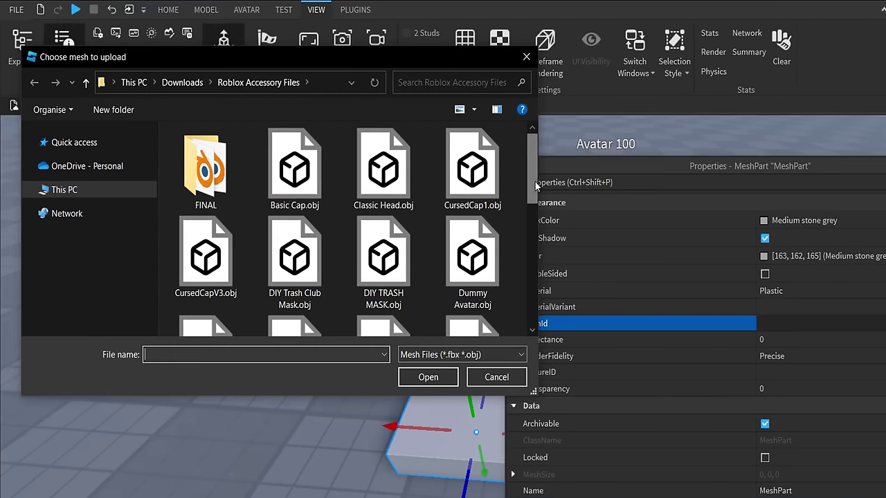
left_click_drag(537, 185, 541, 208)
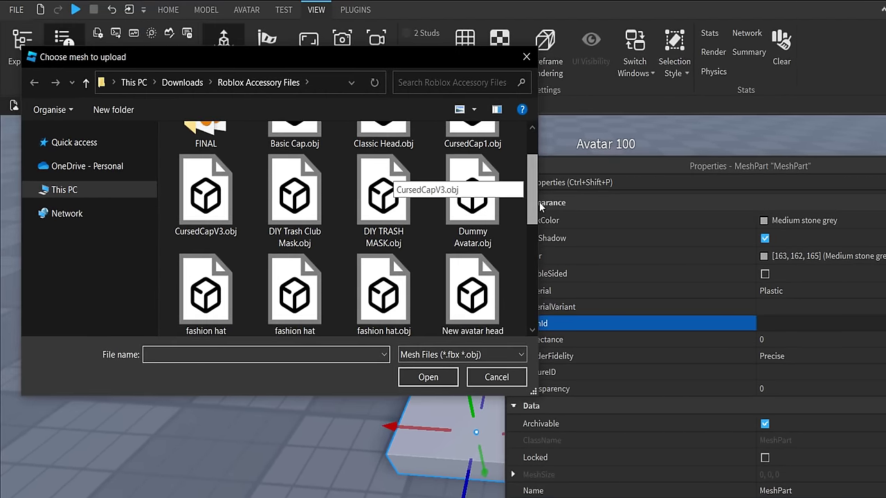
left_click(383, 198)
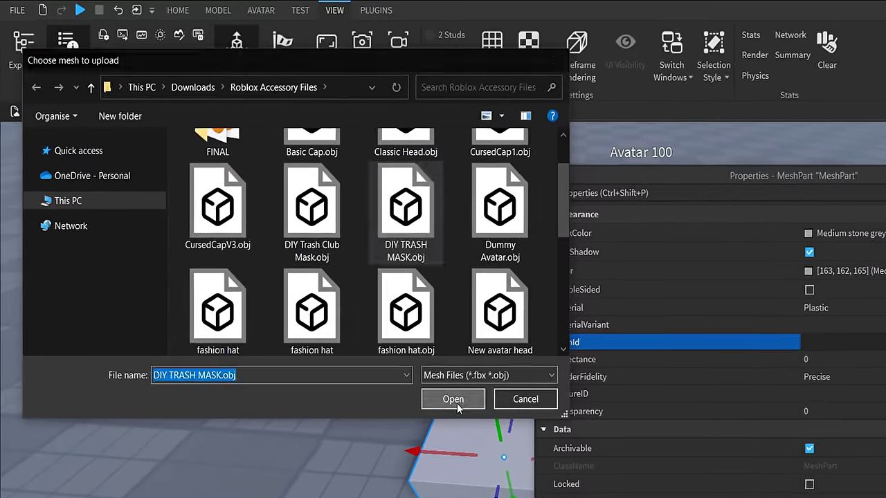
left_click(428, 378)
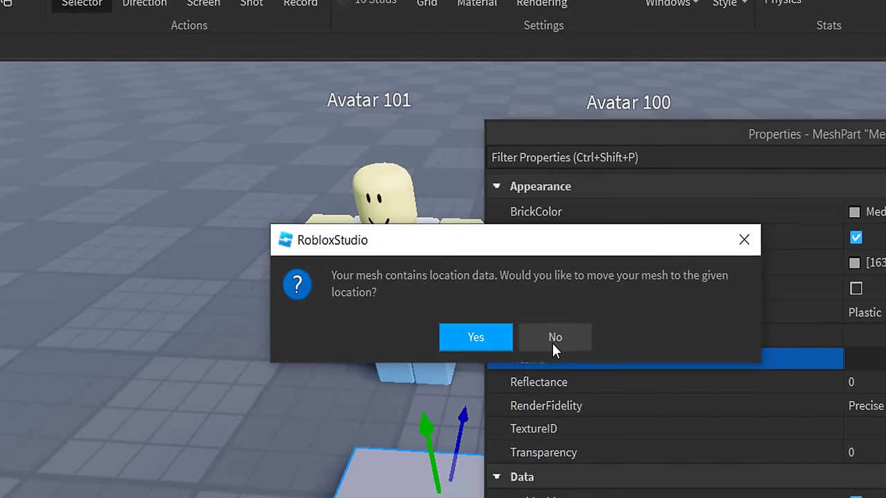
left_click(623, 351)
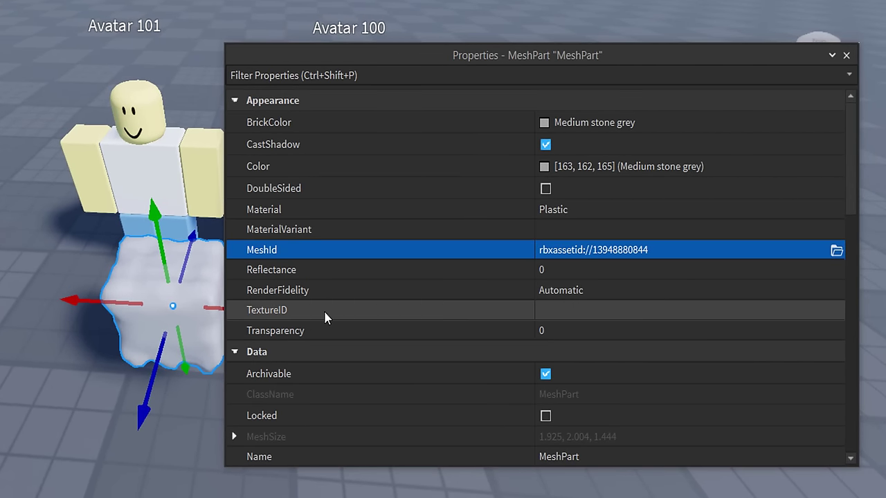
Bring up the MeshPart's TextureID image choices, cancelling the new-image option.
left_click(543, 310)
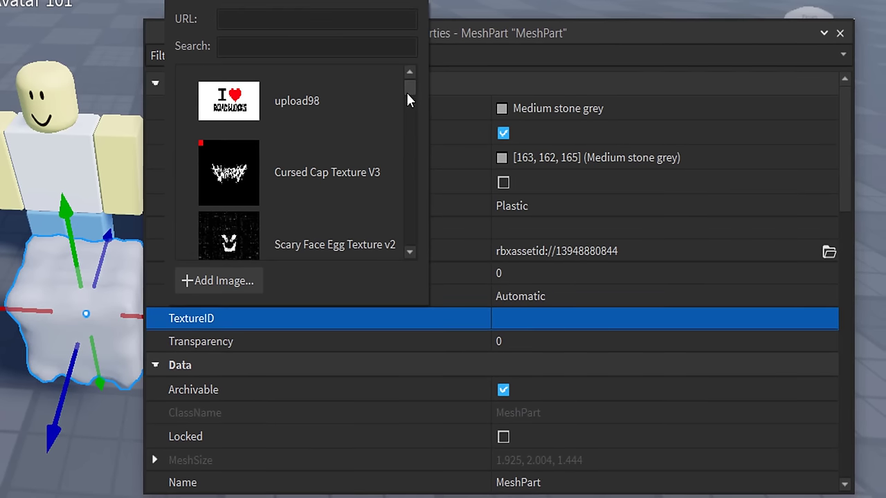
scroll(388, 200, "down", 2)
left_click(247, 290)
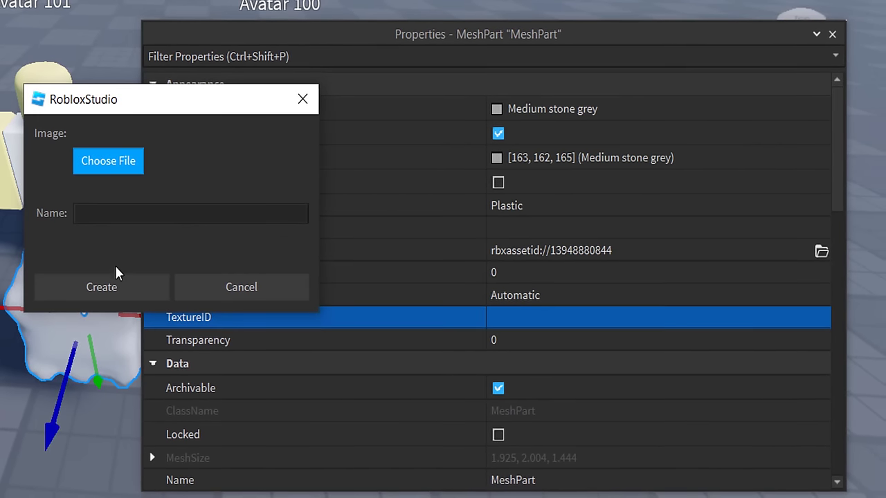
left_click(231, 303)
left_click(775, 317)
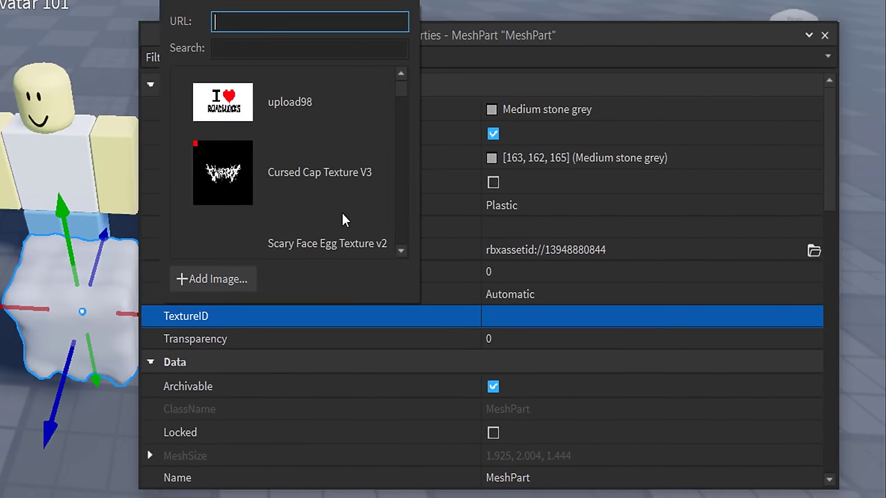